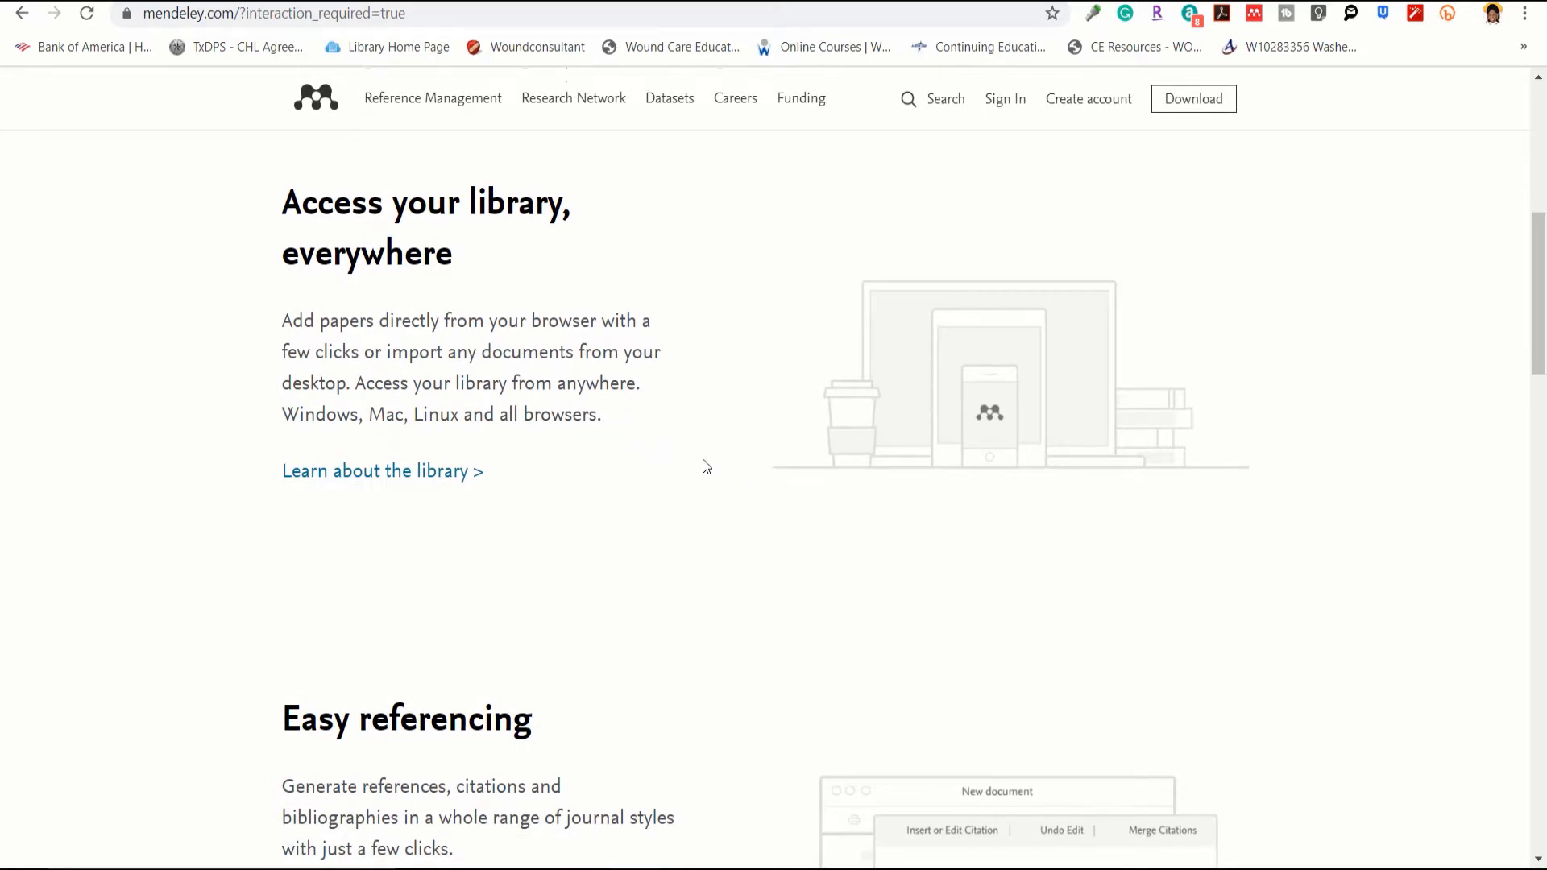
# Step: Skim the Mendeley homepage features, then go to Google Scholar via the Biomedical Library page
pyautogui.scroll(-7, 677, 536)
pyautogui.scroll(2, 681, 537)
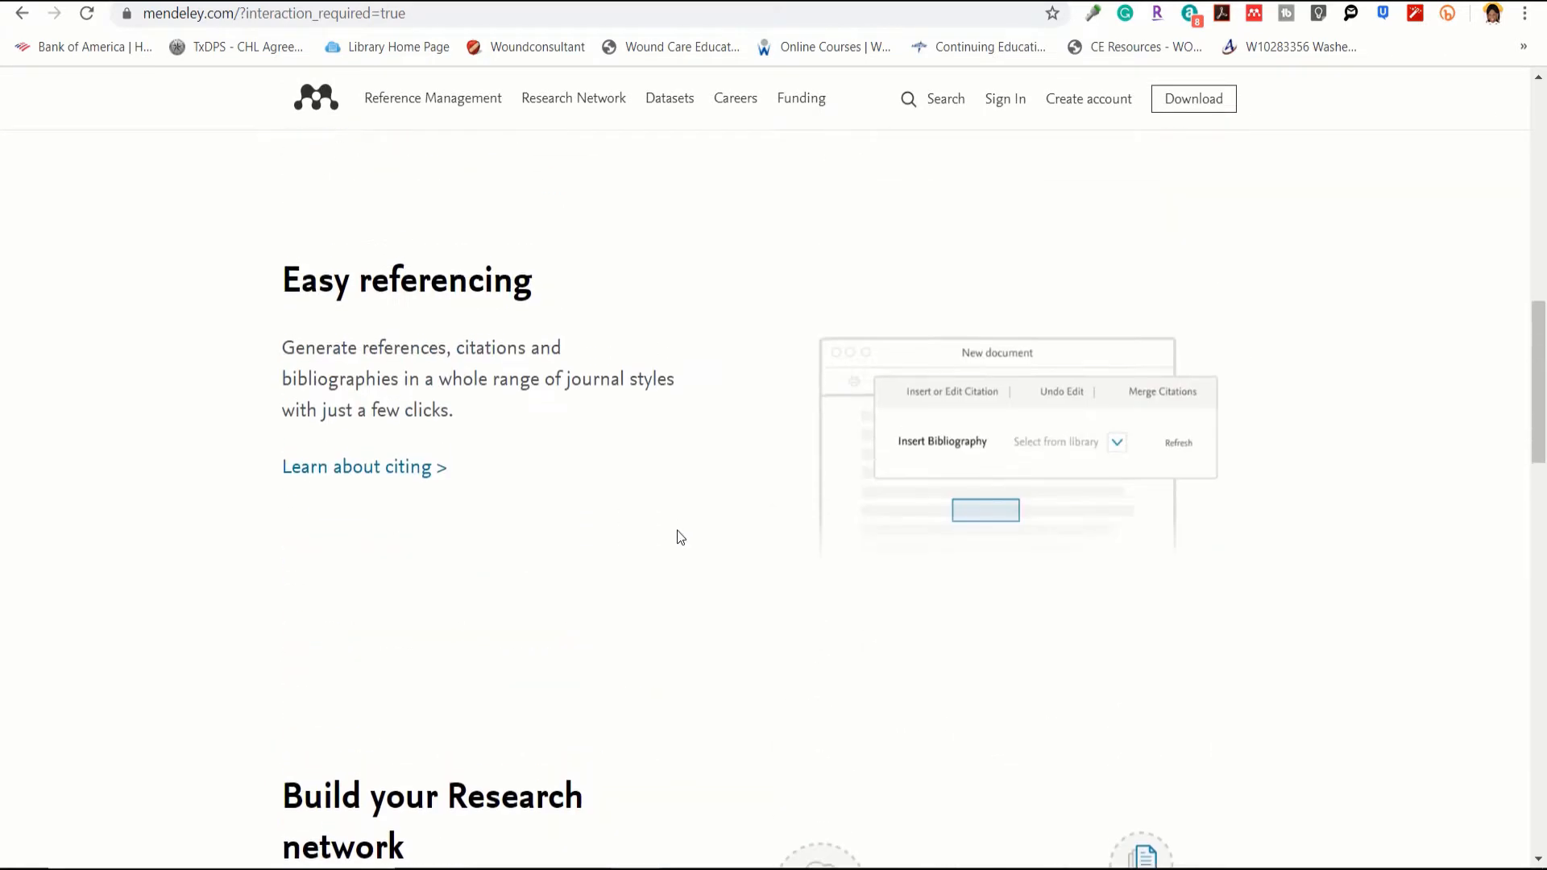
pyautogui.scroll(-6, 680, 537)
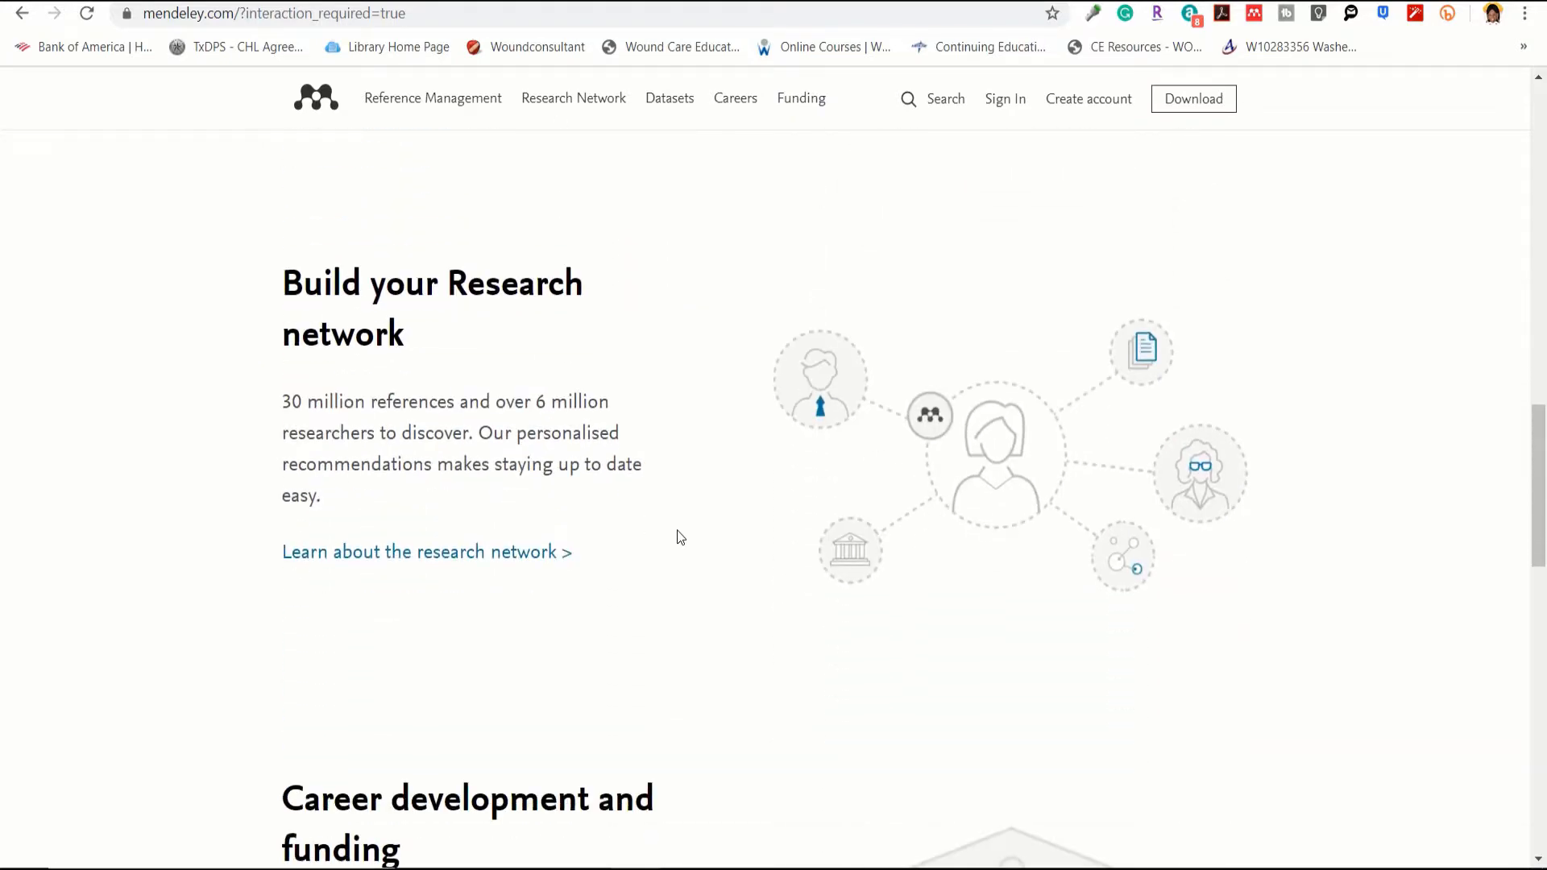
pyautogui.scroll(-4, 680, 538)
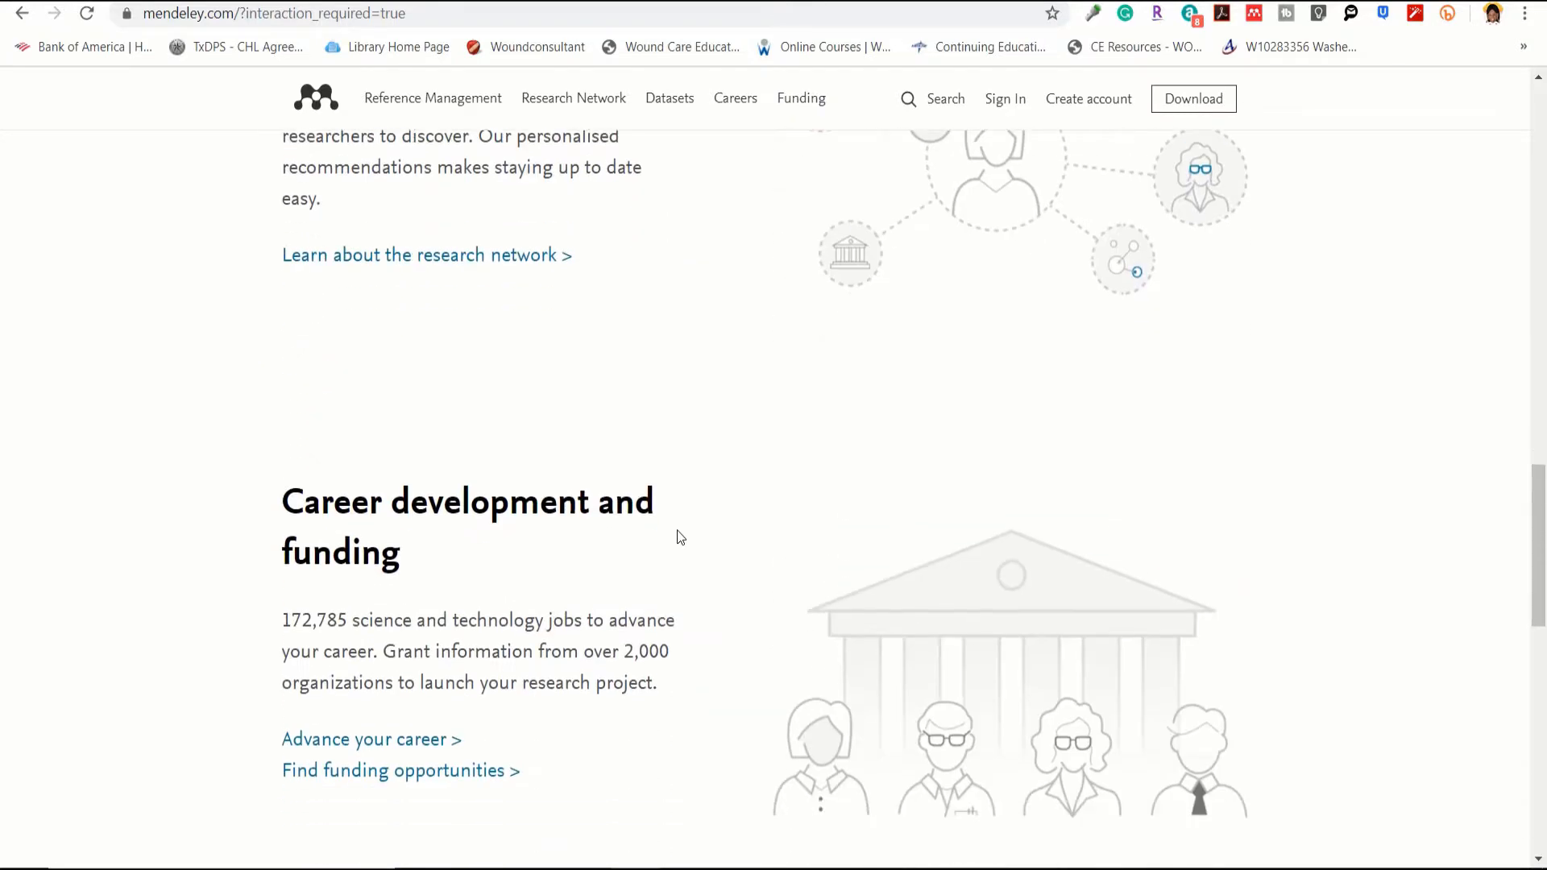
pyautogui.scroll(15, 681, 538)
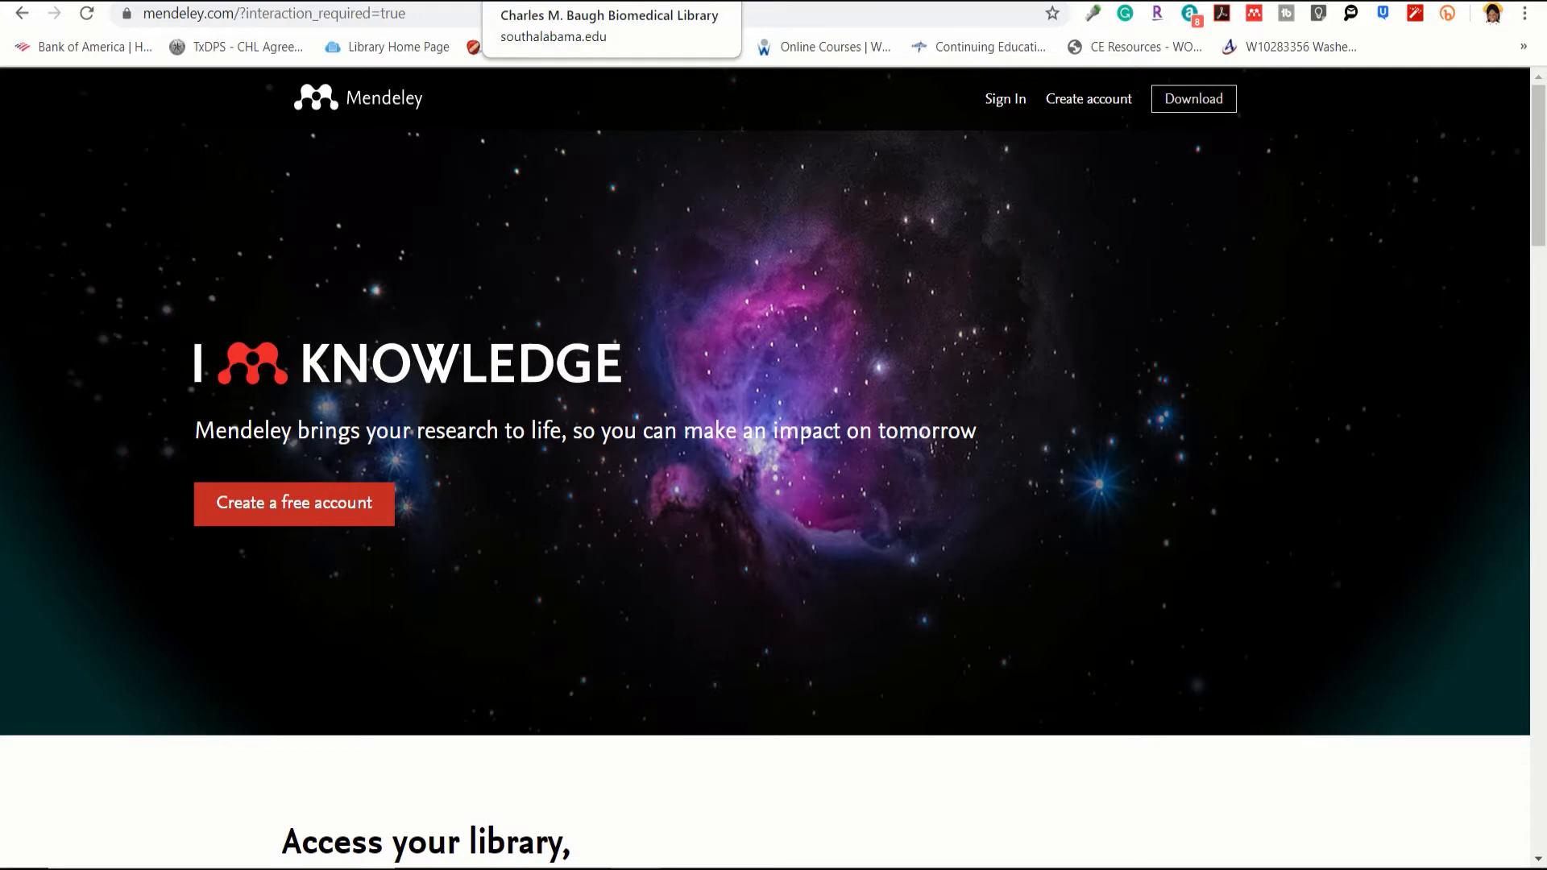
pyautogui.click(564, 0)
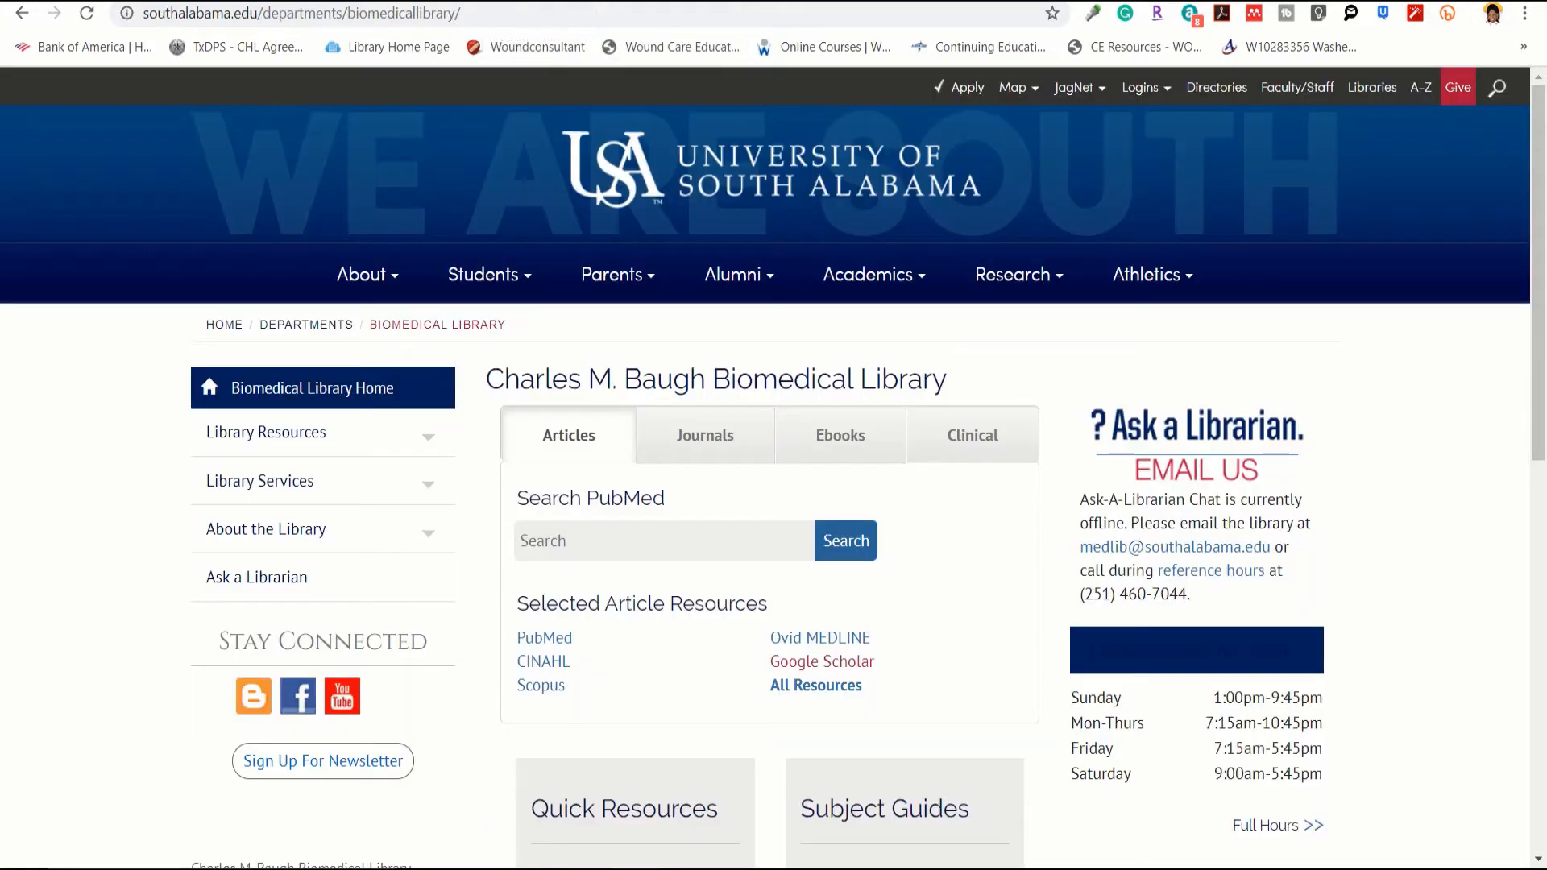
pyautogui.click(794, 661)
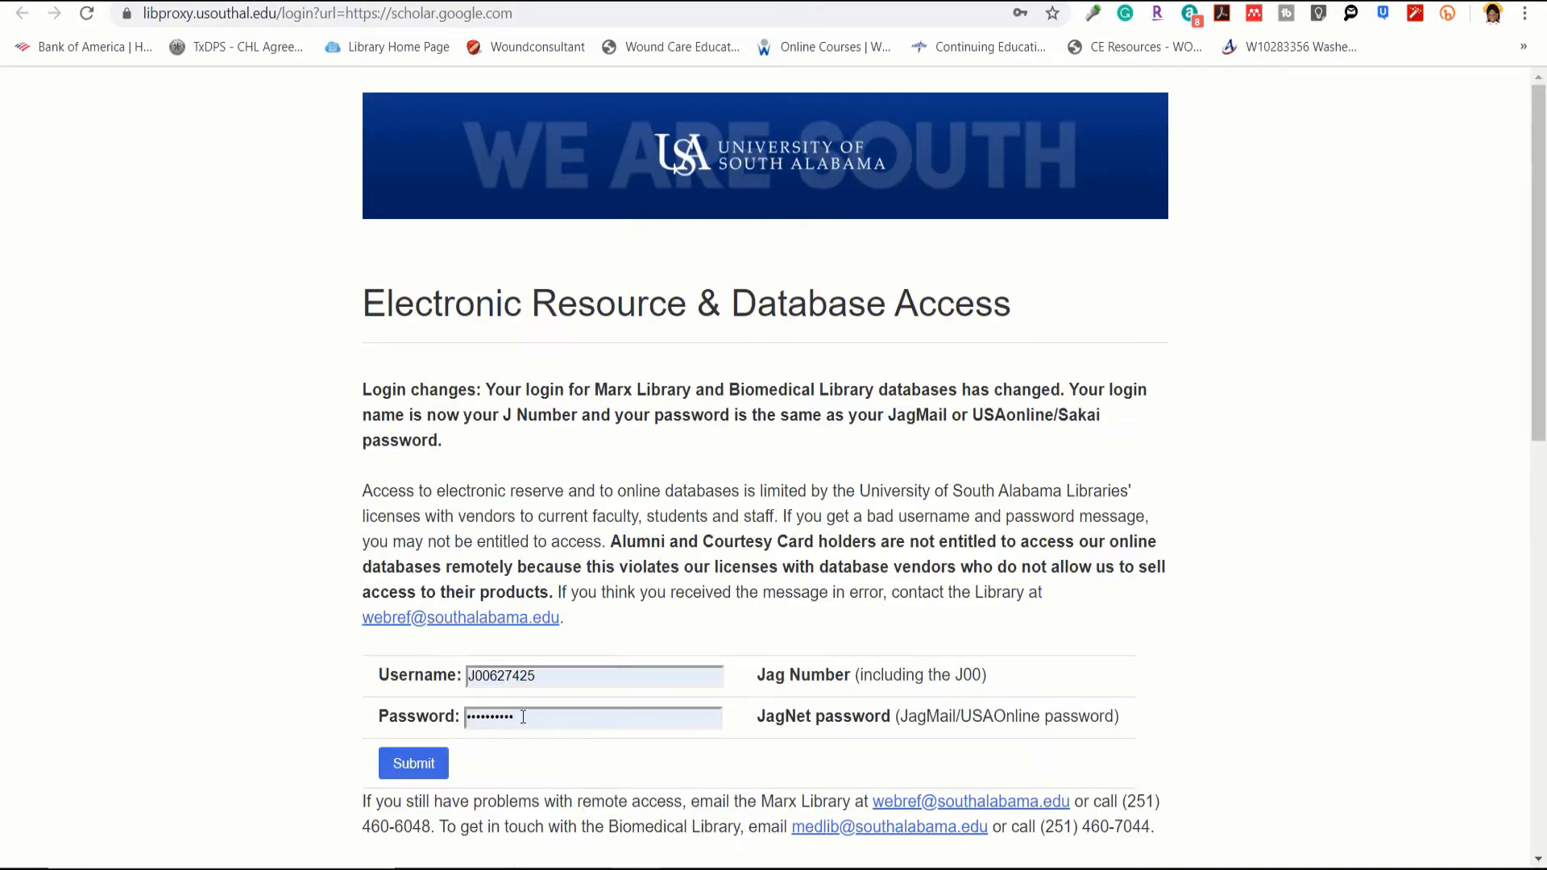
# Step: Log in through the library proxy and search Google Scholar for 'Nocturia and sleep apnea'
pyautogui.click(404, 766)
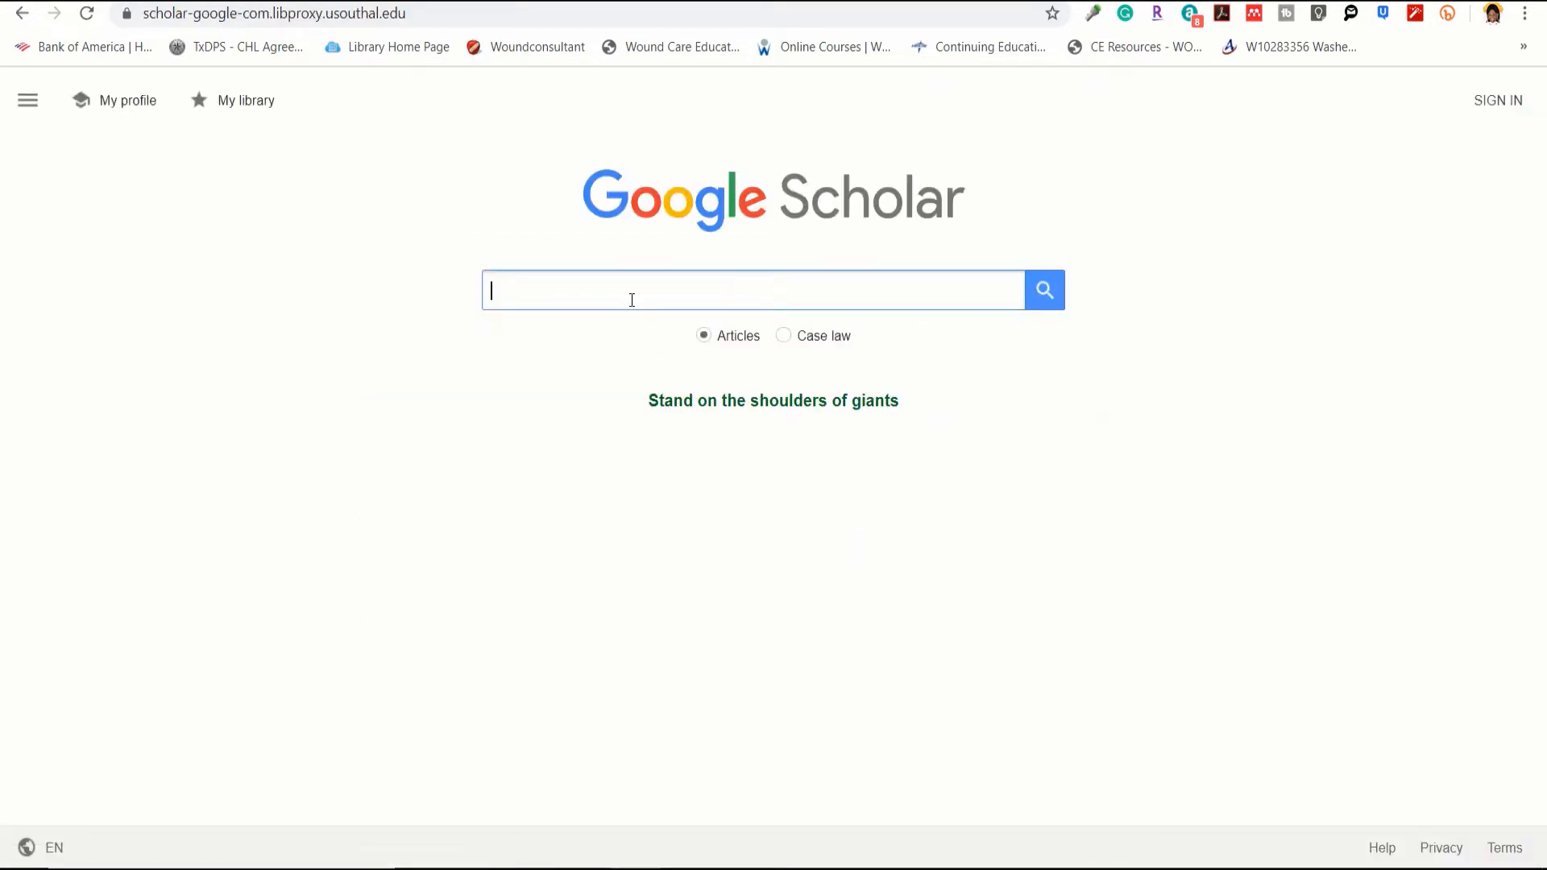
pyautogui.write('n')
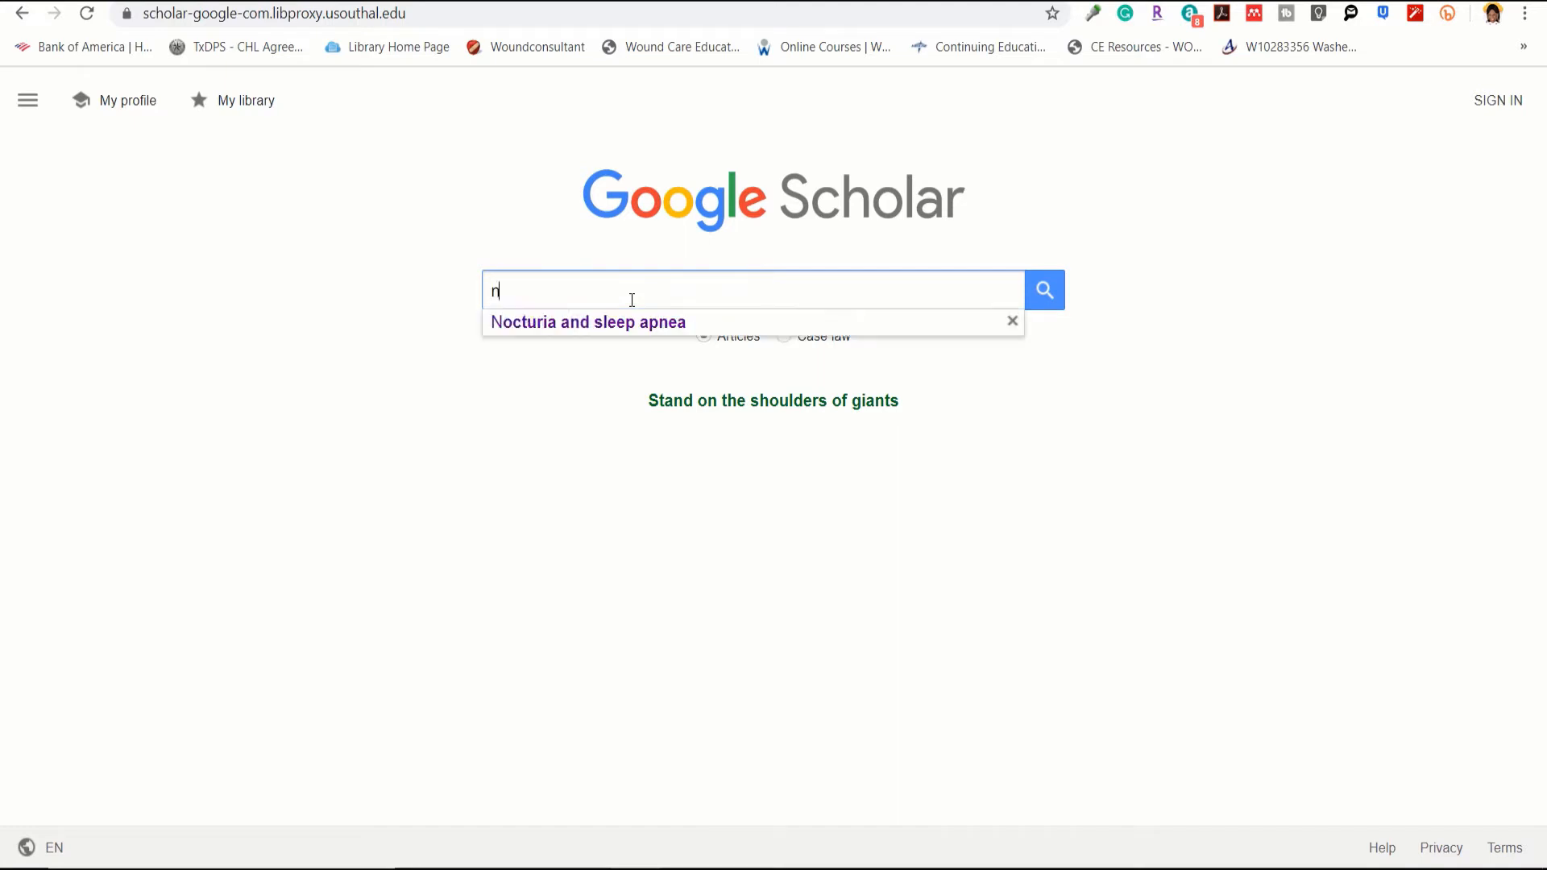
pyautogui.write('octur')
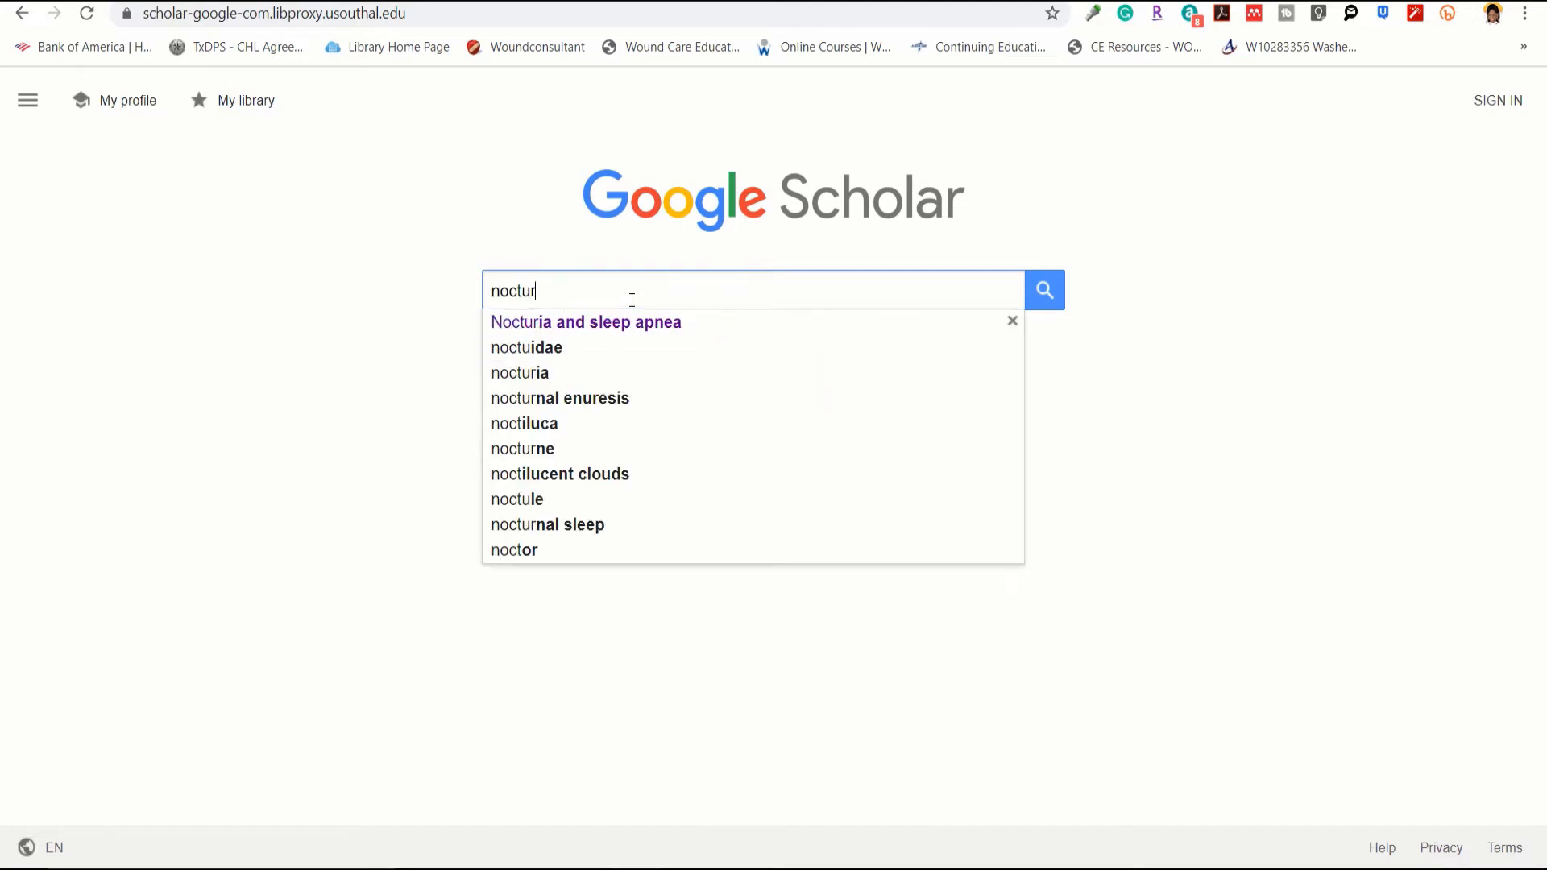
pyautogui.write('ia and')
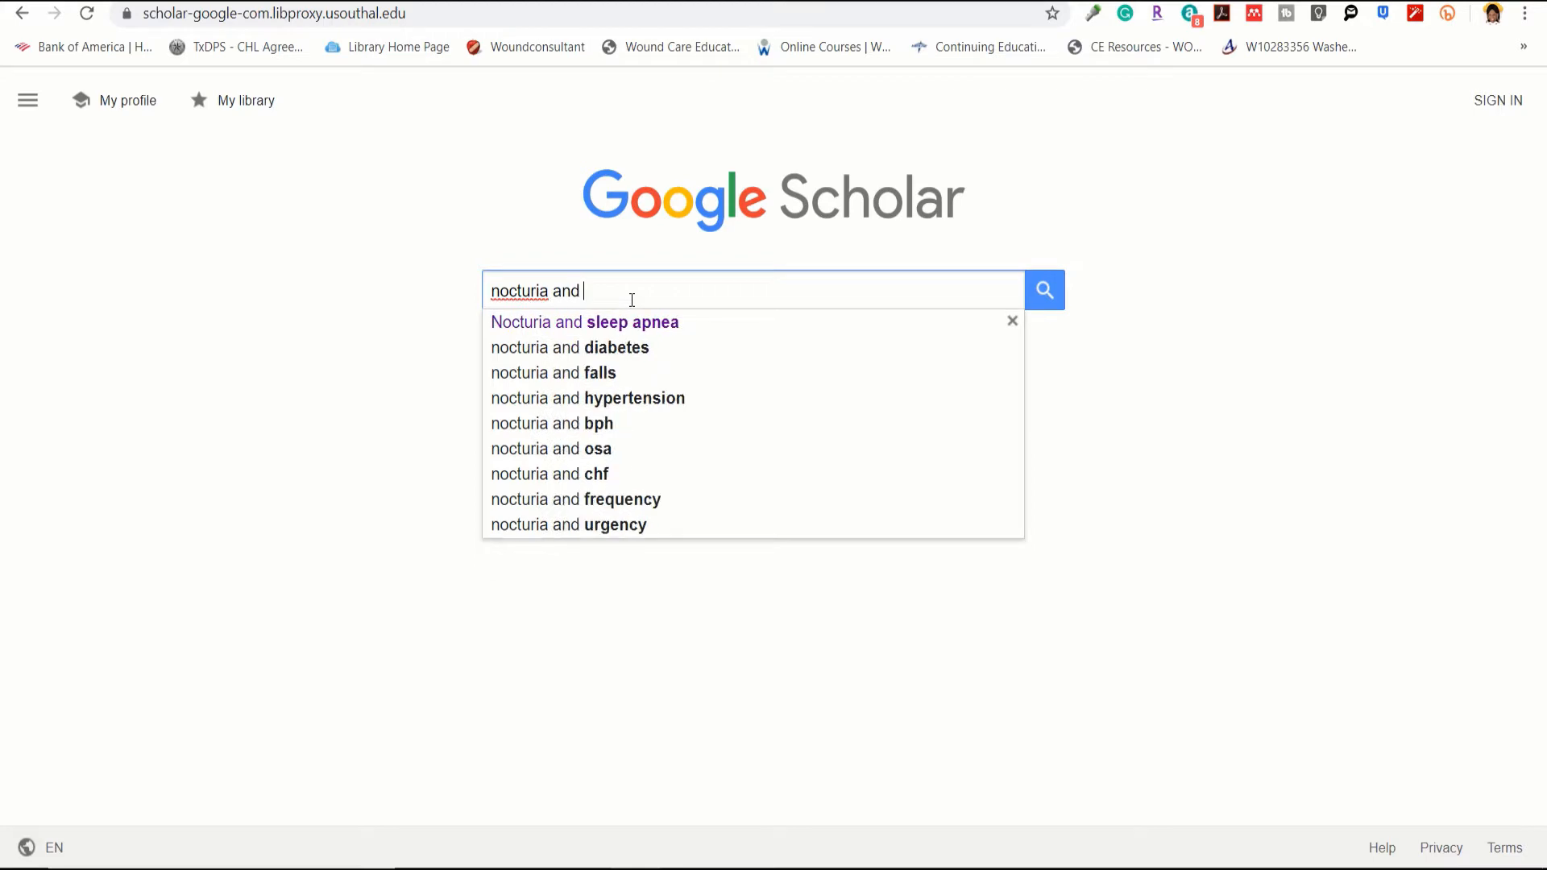
pyautogui.click(631, 322)
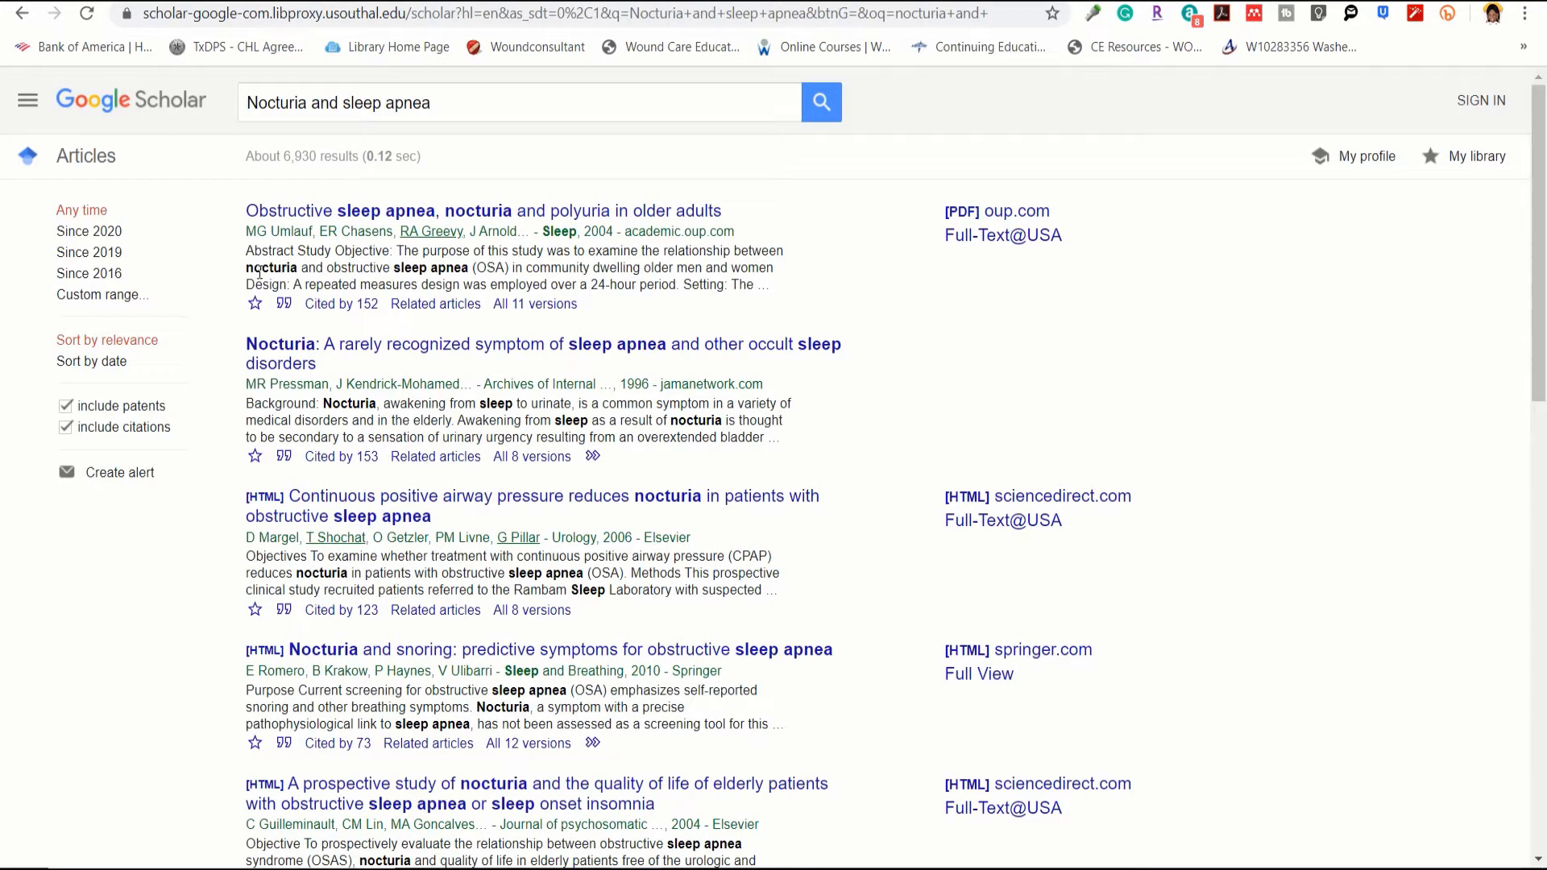
# Step: Restrict results to 2015 onward and open the 'Bladder Oxidative Stress in Sleep Apnea' article
pyautogui.click(94, 297)
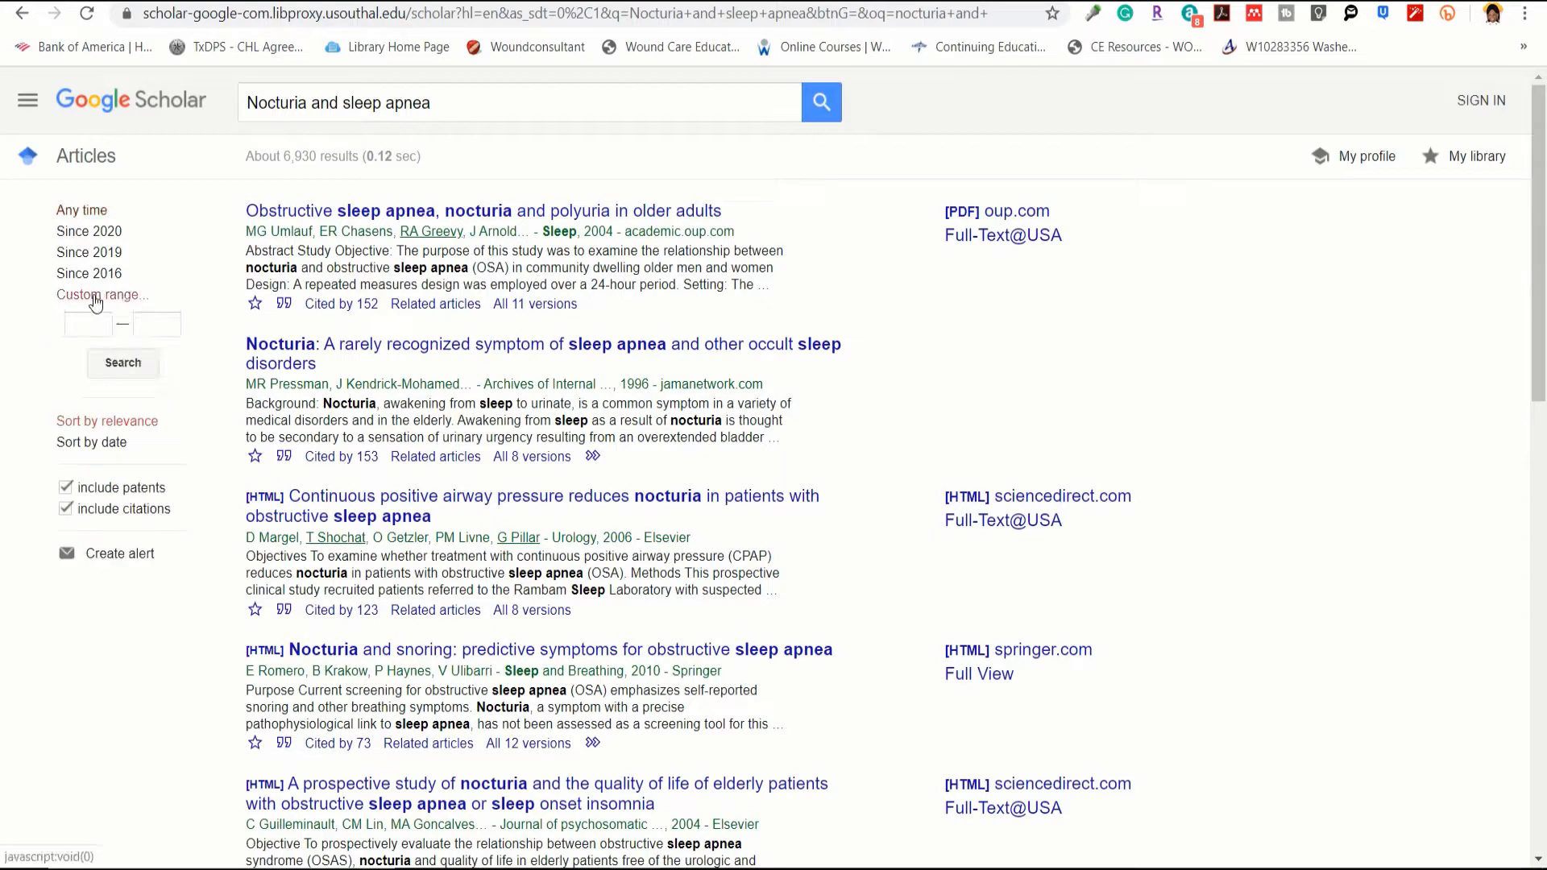
pyautogui.click(87, 322)
pyautogui.write('201')
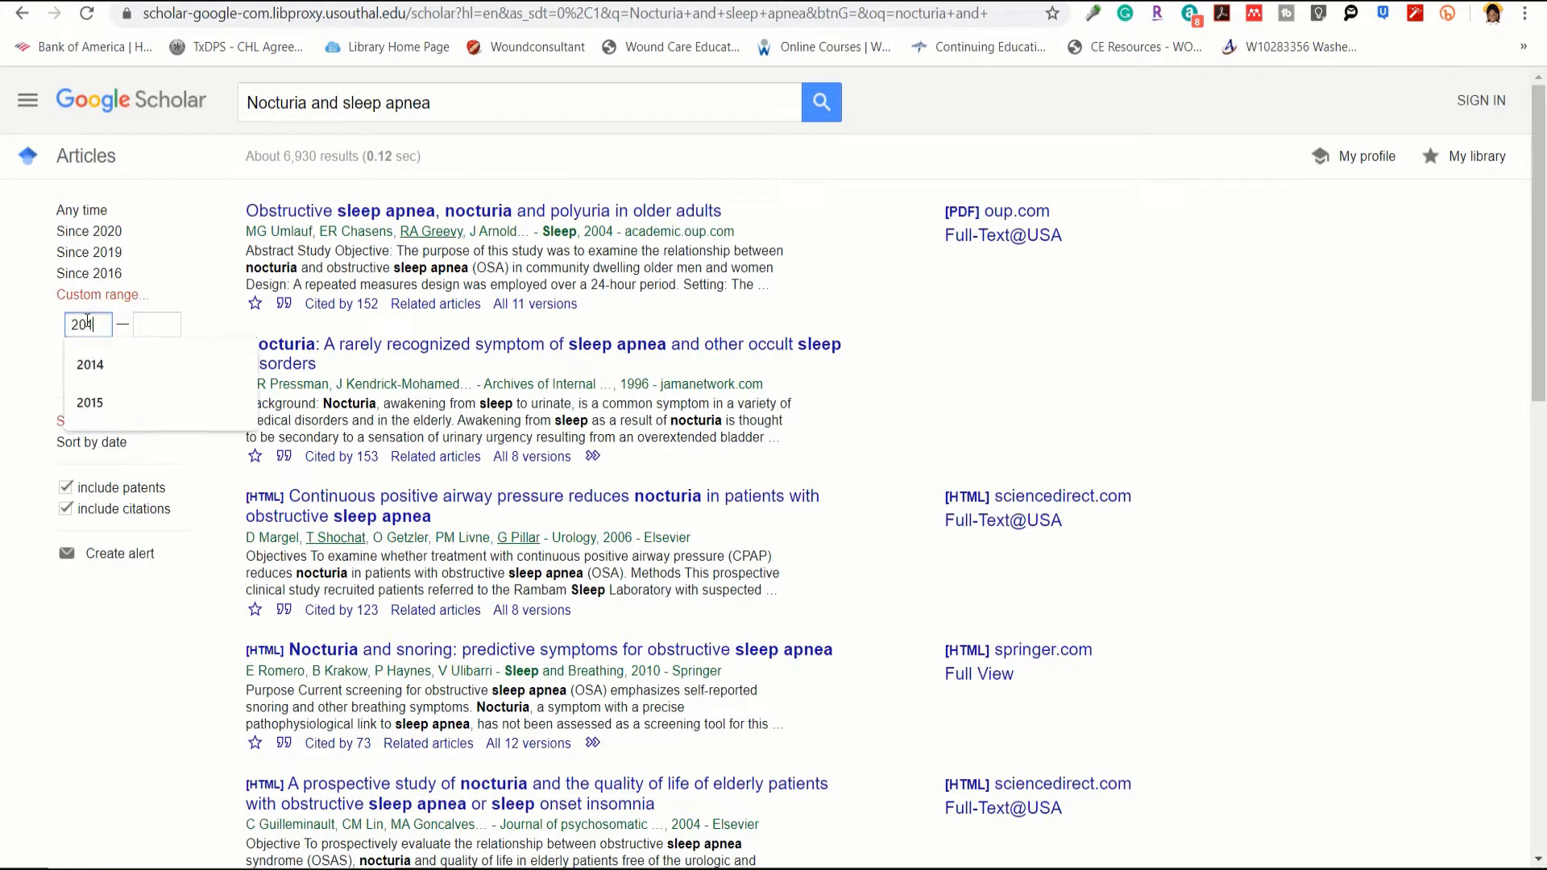
pyautogui.write('5')
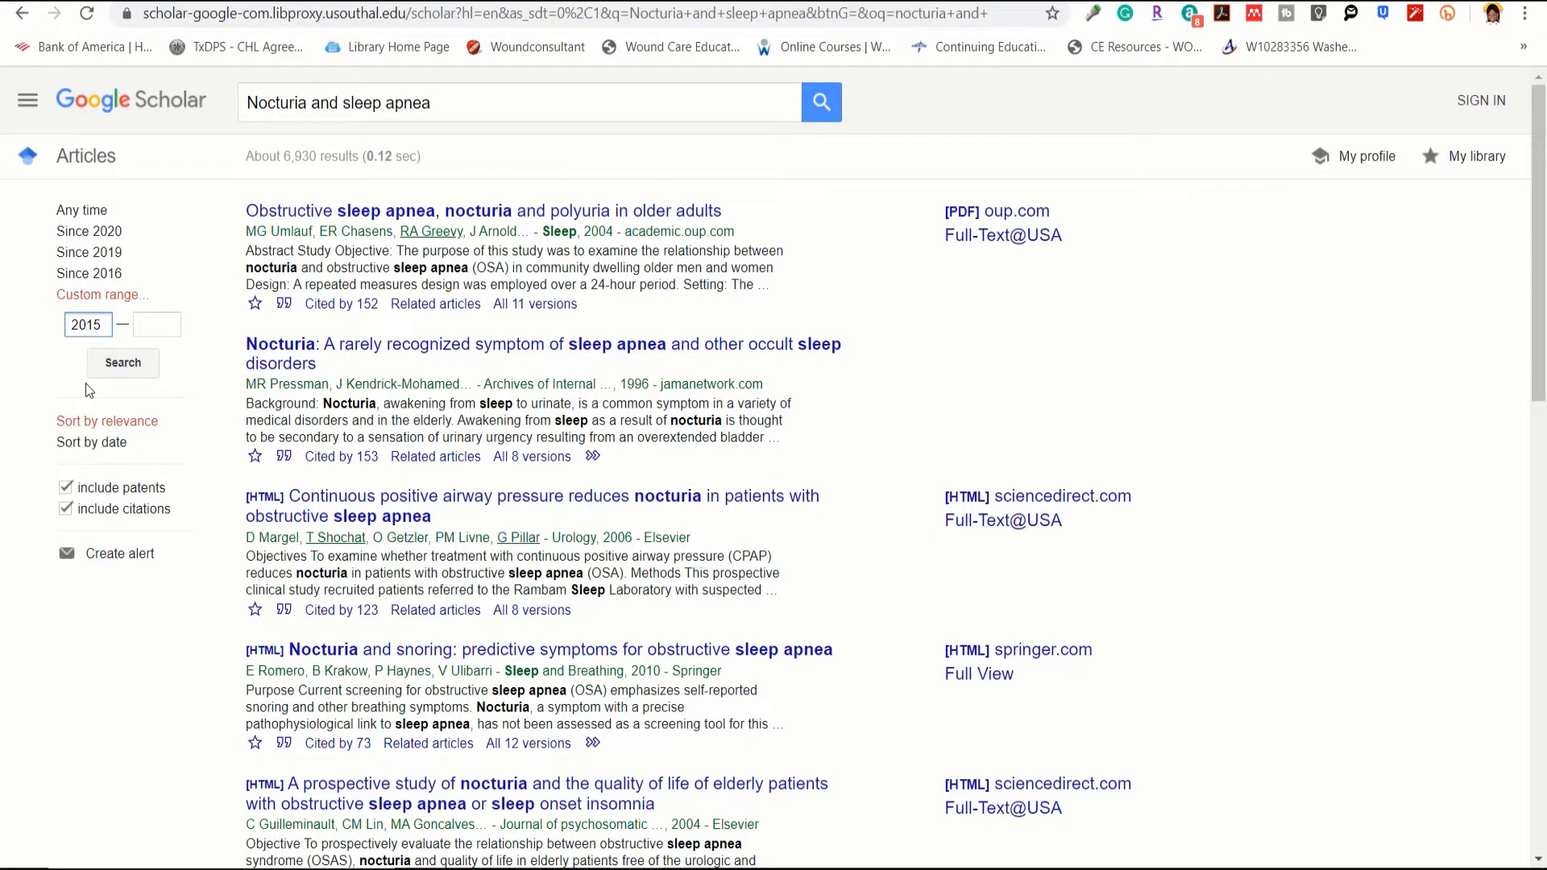
pyautogui.click(112, 363)
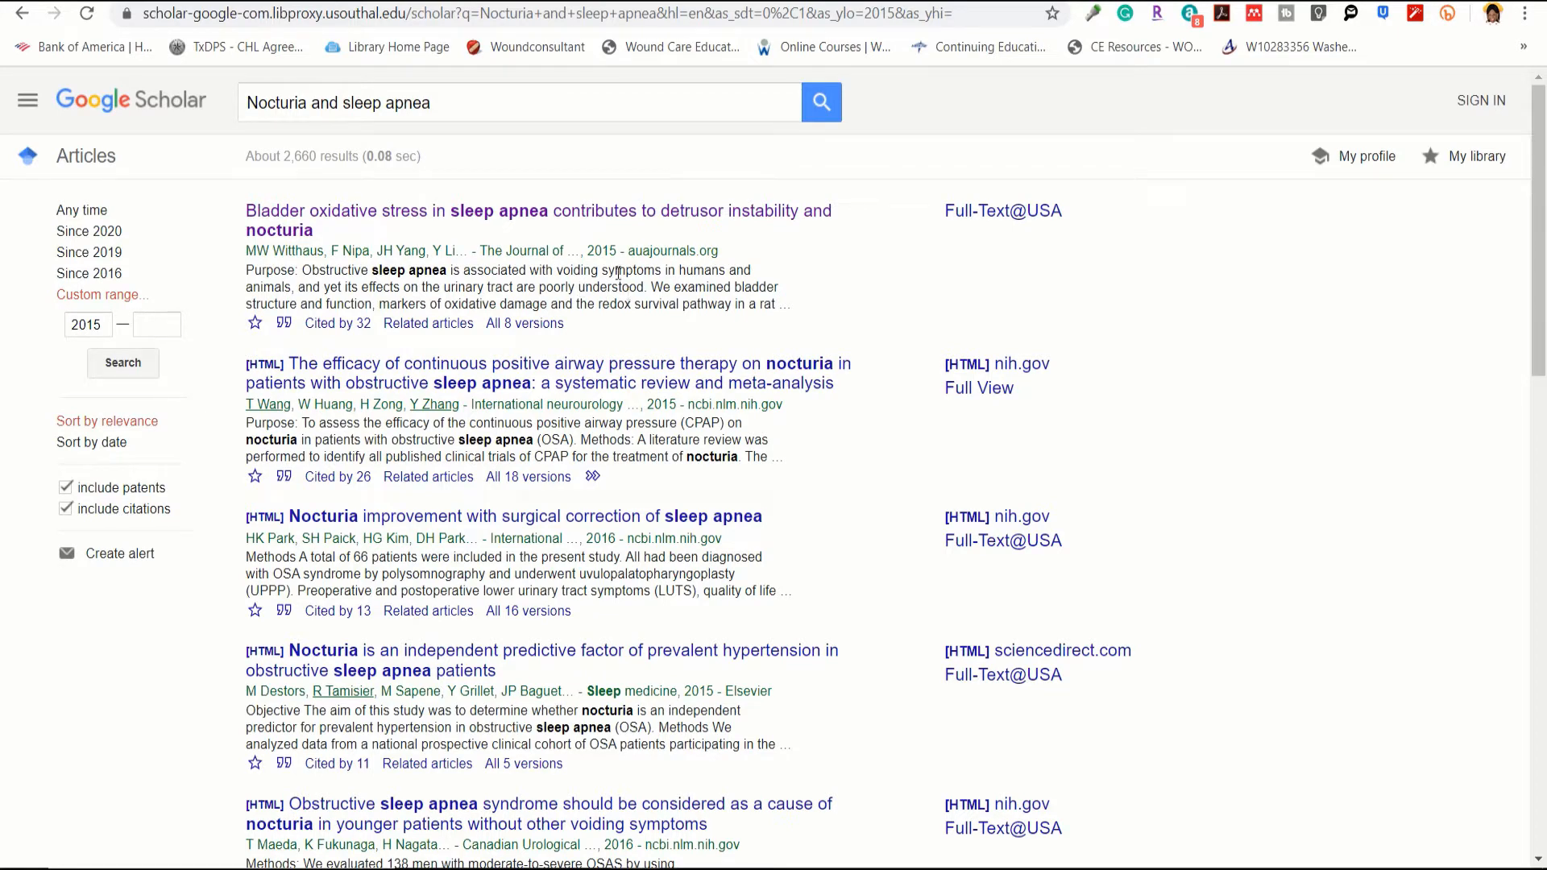
pyautogui.click(560, 222)
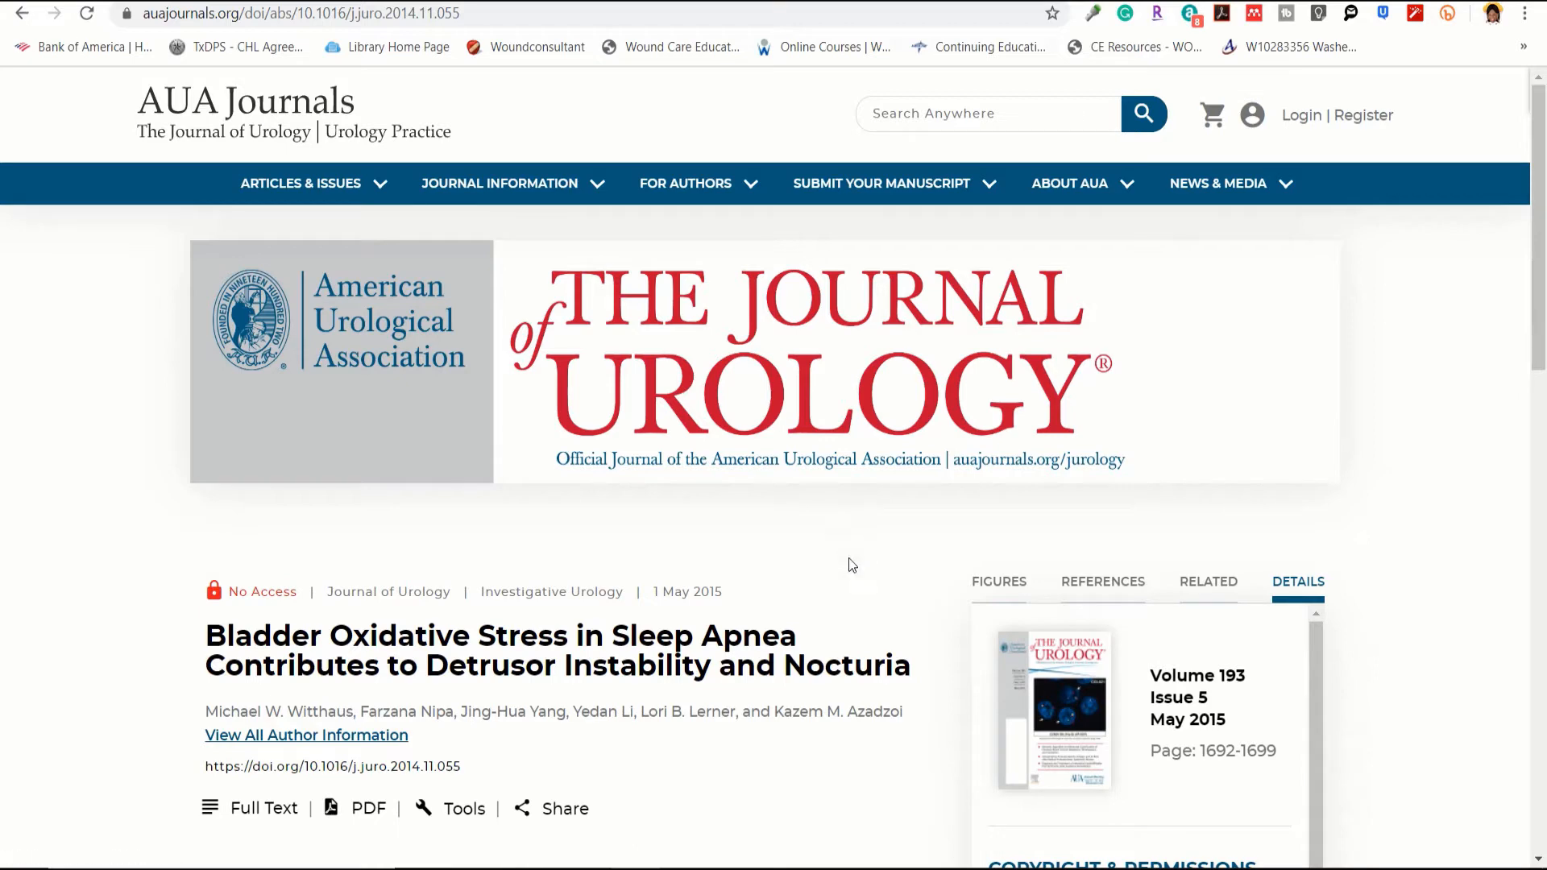
# Step: Skim the article abstract, then switch to the Word document and click below the References list
pyautogui.scroll(-3, 849, 558)
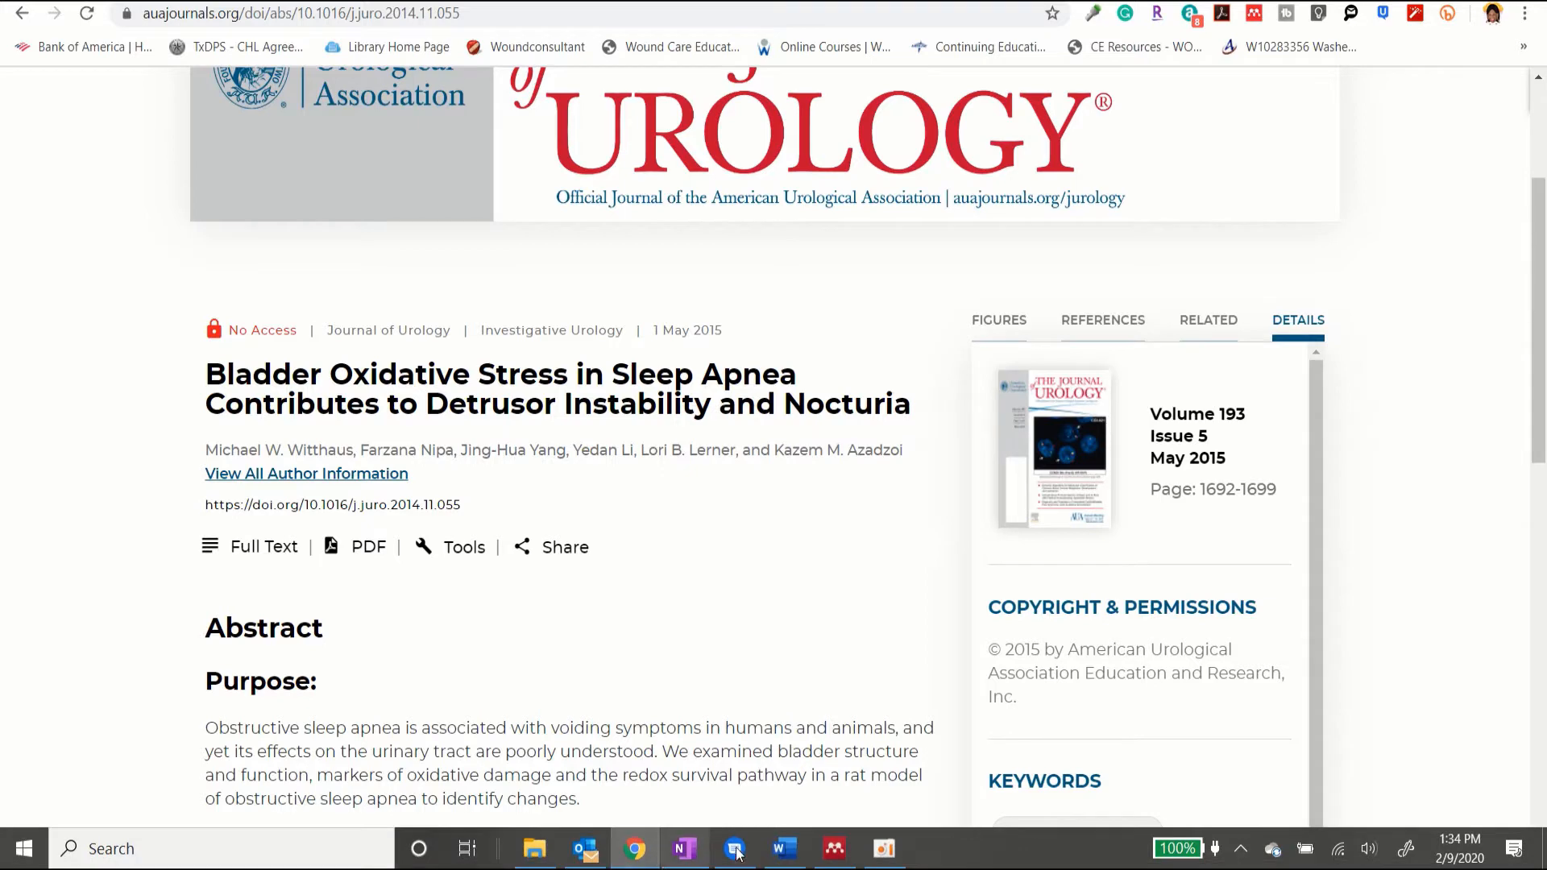
pyautogui.moveTo(733, 855)
pyautogui.click(784, 848)
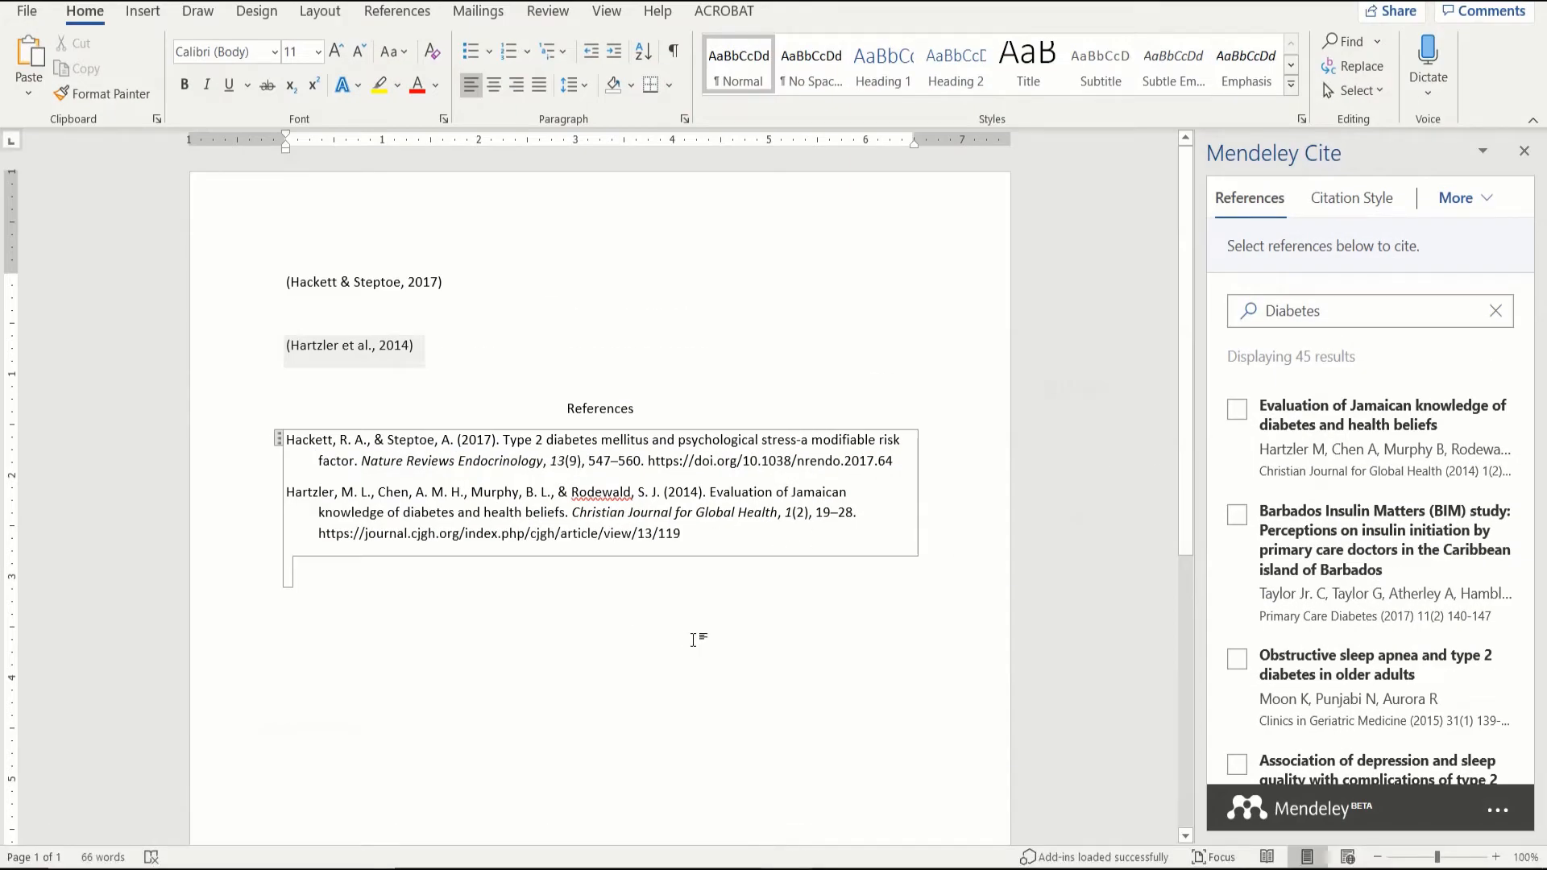
pyautogui.click(413, 577)
# Step: Move onto the blank line after the references, then return to the Urology article in Chrome
pyautogui.press('Return')
pyautogui.press('Return')
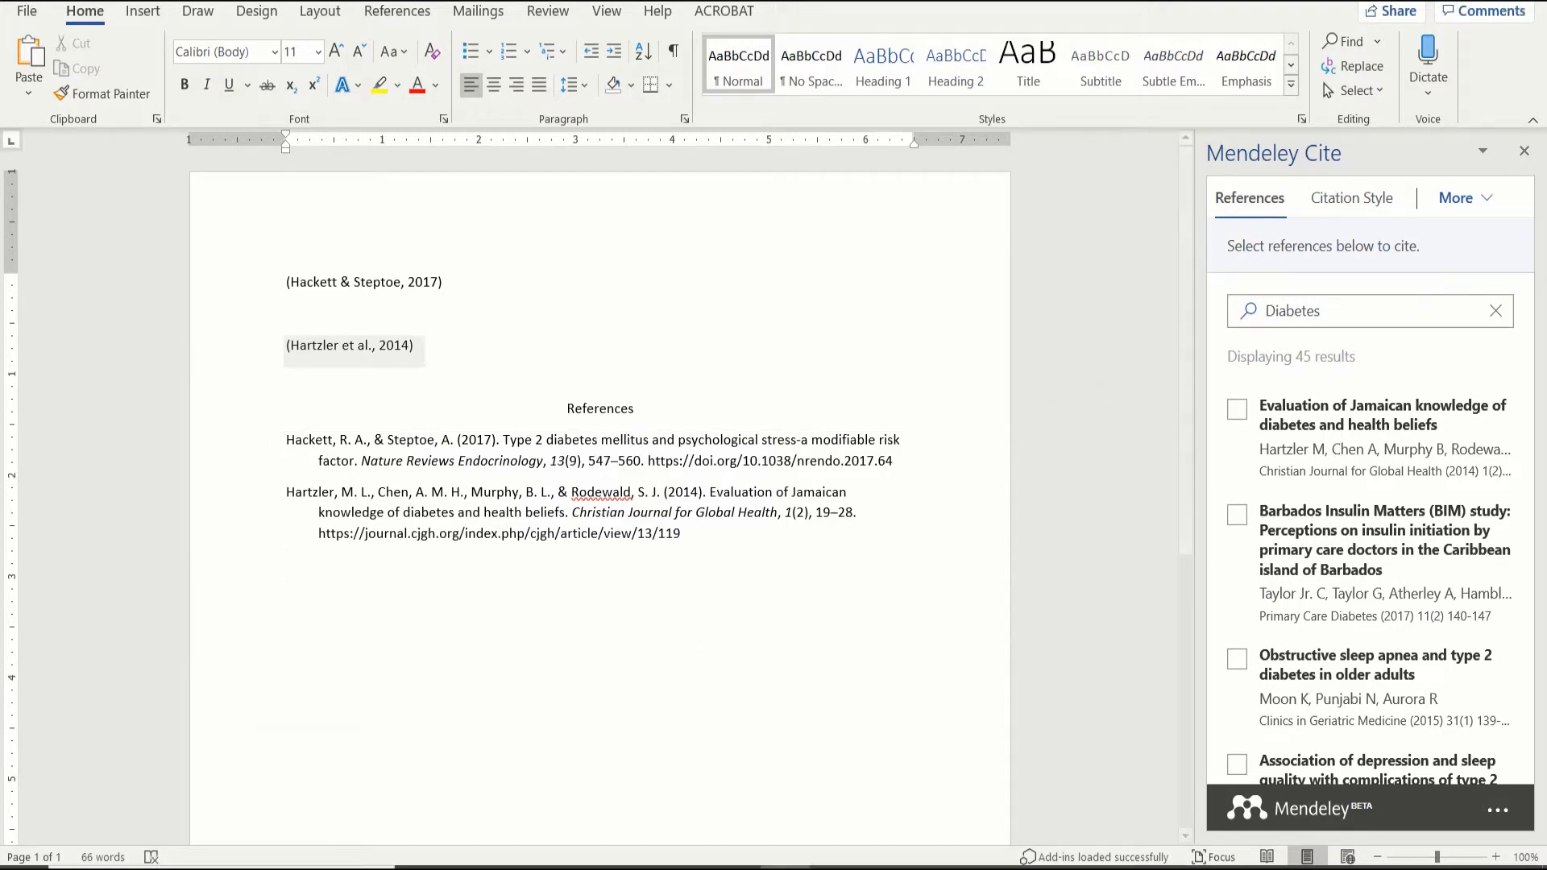
pyautogui.click(622, 854)
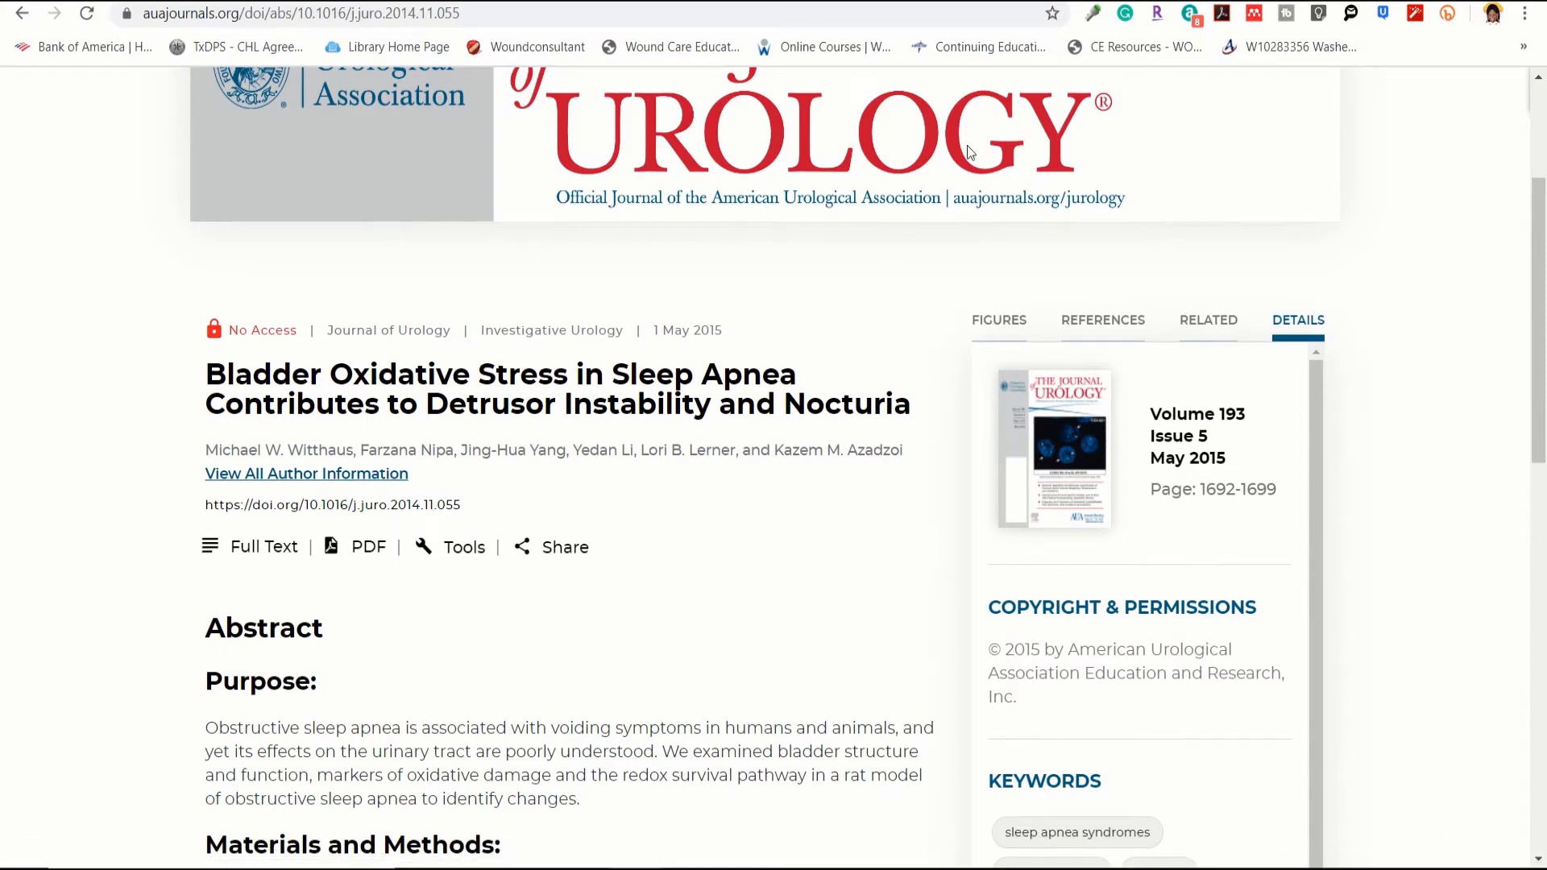
# Step: Sign in to Mendeley Web Importer with the saved Elsevier account, then switch to Mendeley Desktop
pyautogui.click(1256, 21)
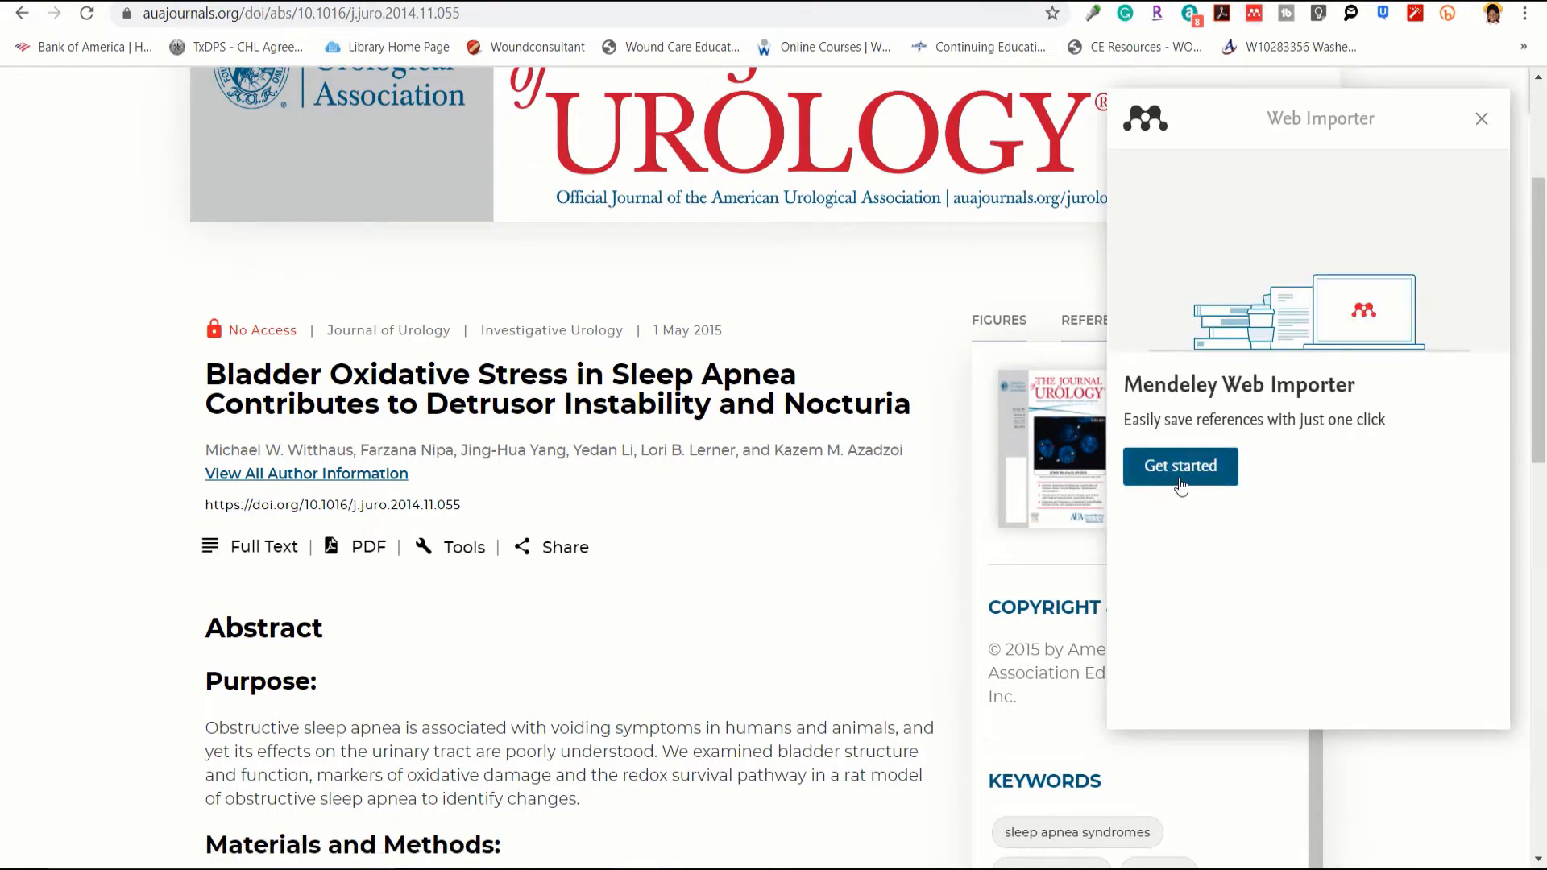
pyautogui.click(1181, 468)
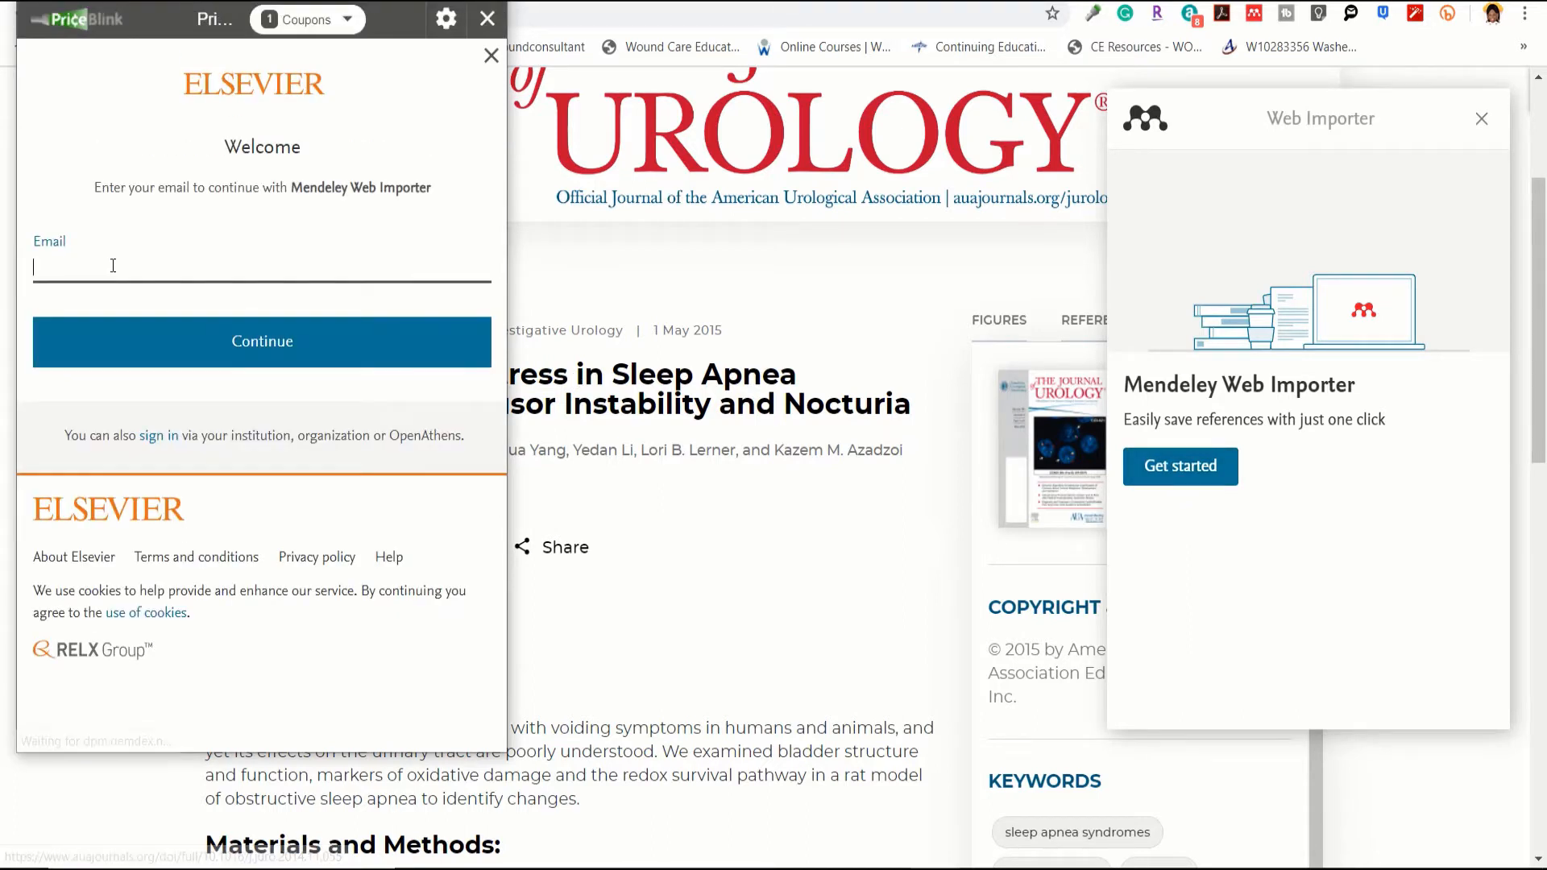
pyautogui.click(114, 260)
pyautogui.click(94, 321)
pyautogui.click(149, 348)
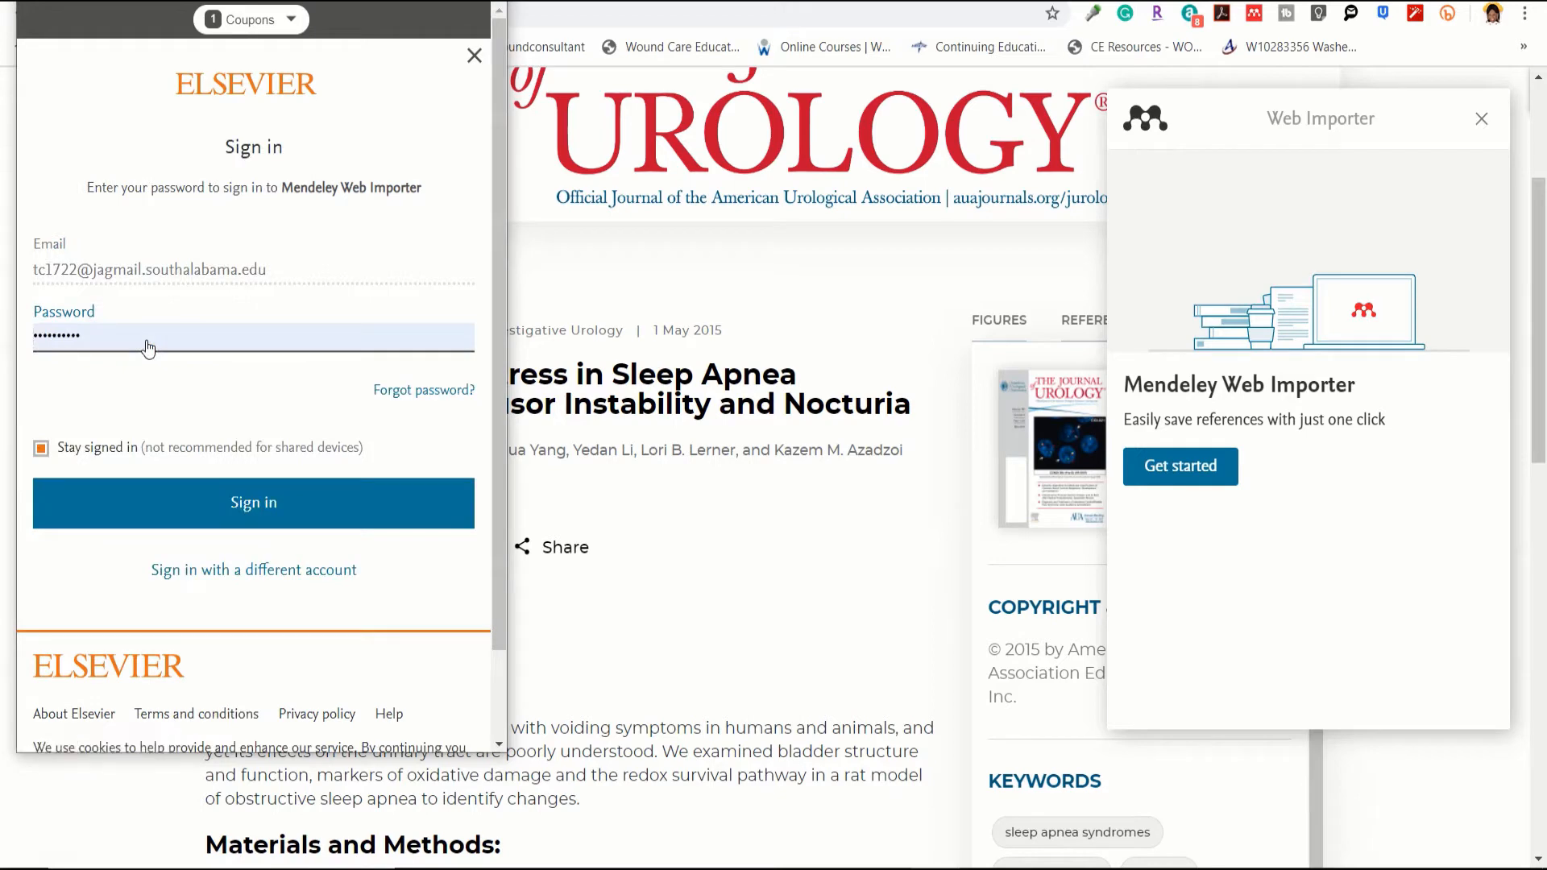
pyautogui.click(224, 501)
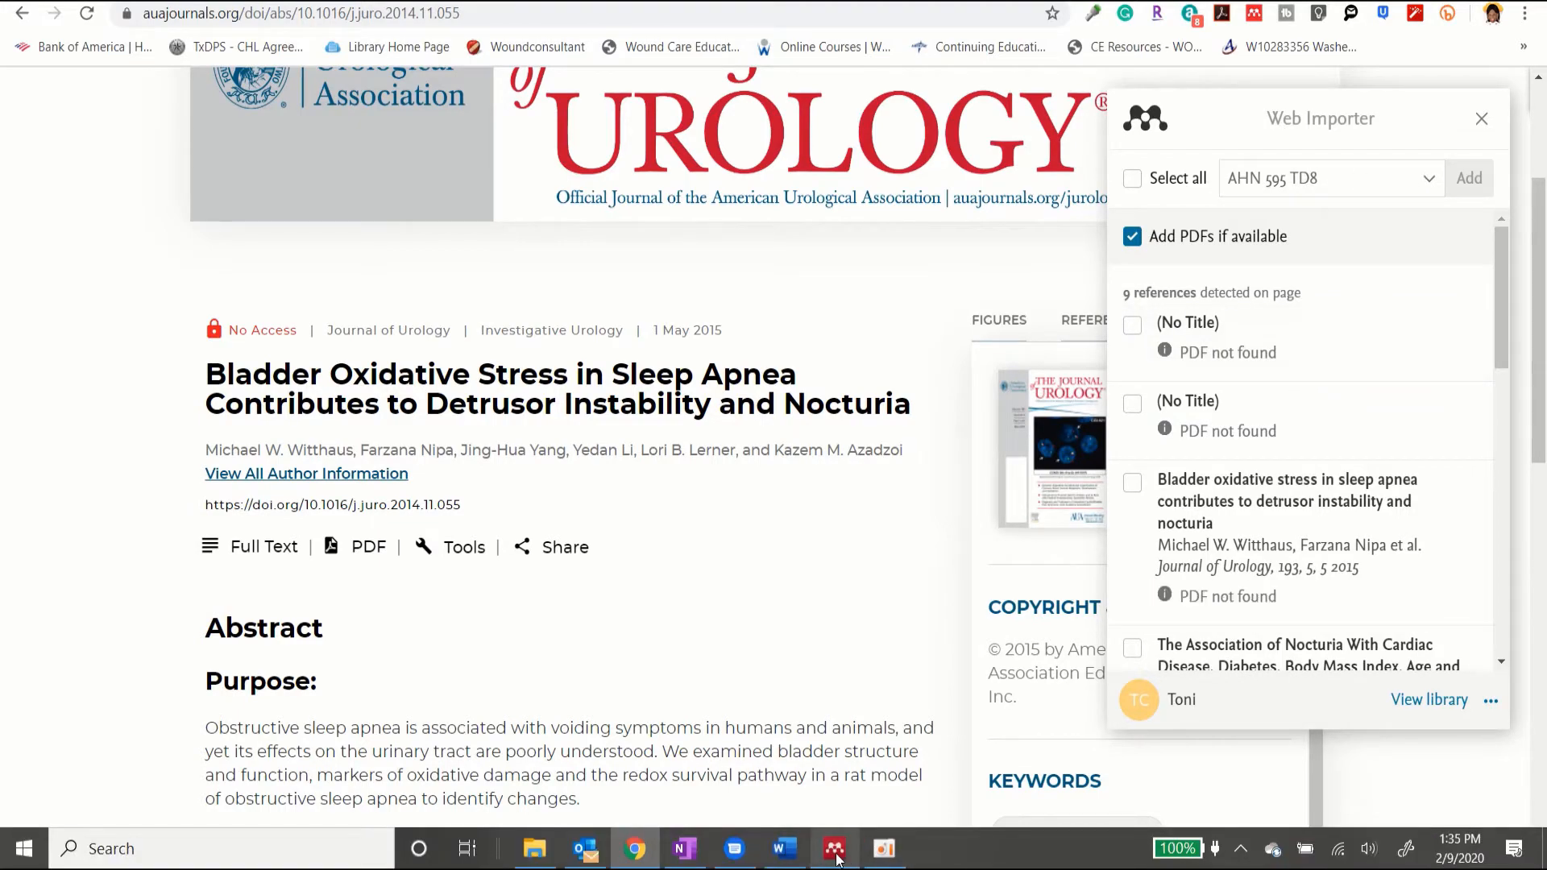
pyautogui.click(835, 852)
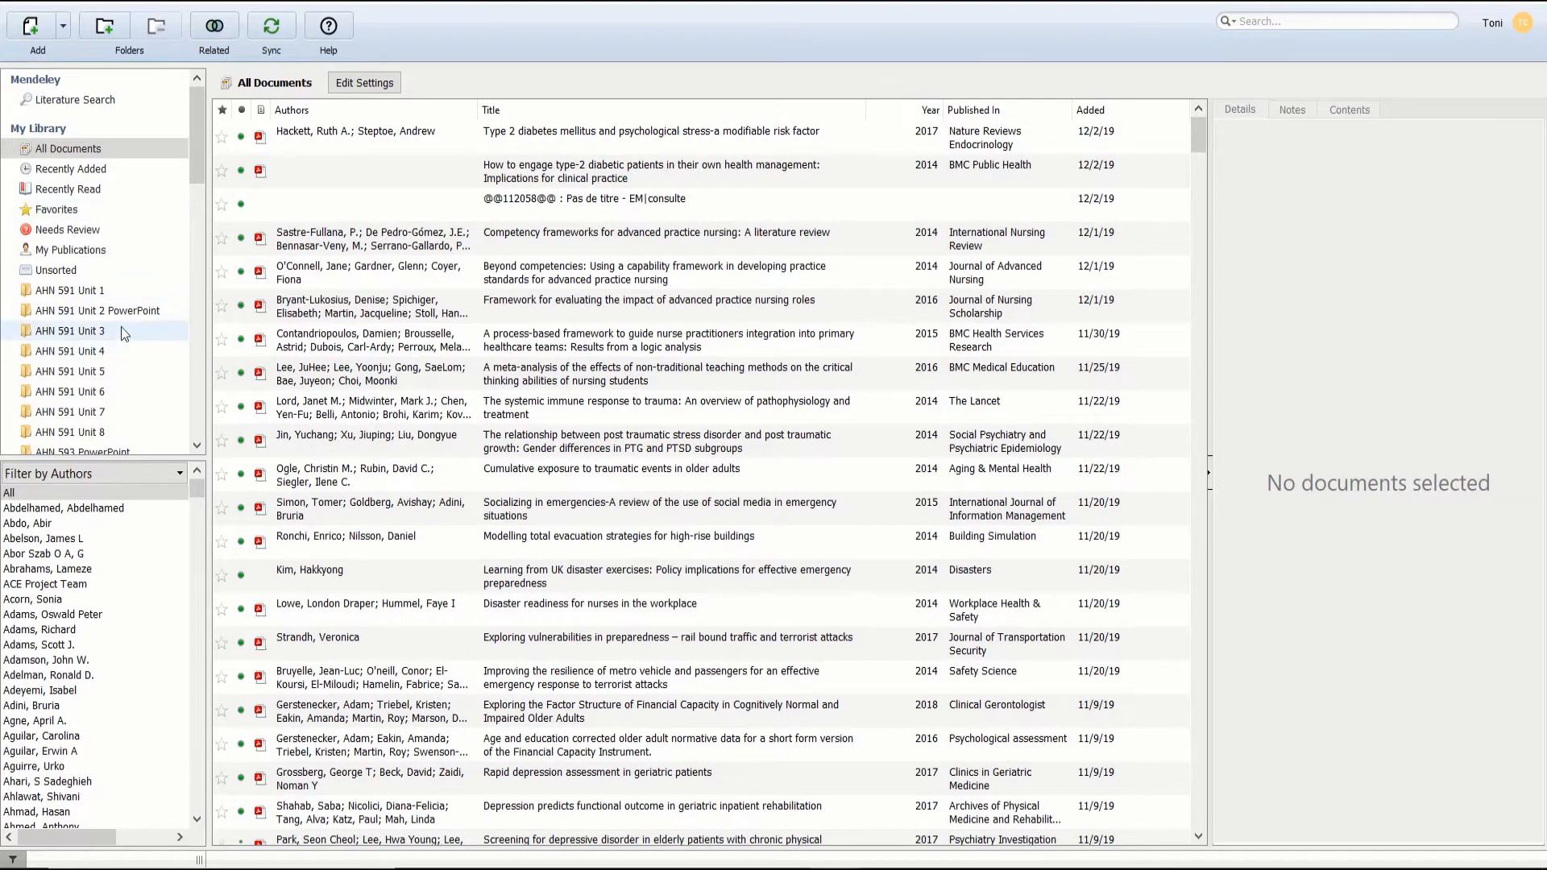
# Step: Browse the papers in the AHN 595 Journal 1, TD1, TD2 and TD3 folders
pyautogui.scroll(-4, 99, 366)
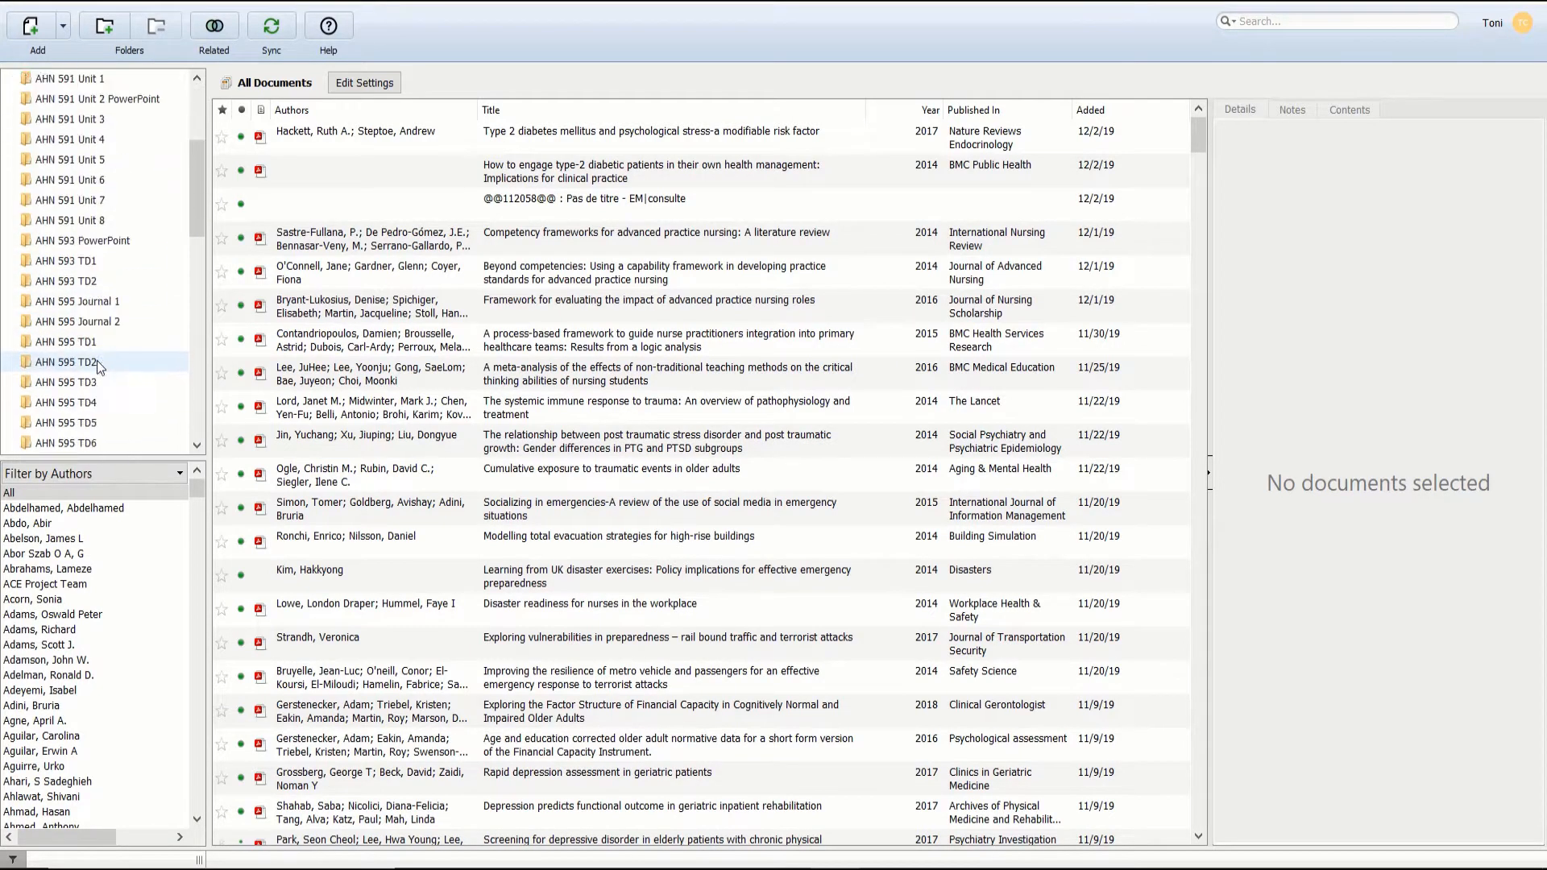
pyautogui.scroll(-12, 99, 367)
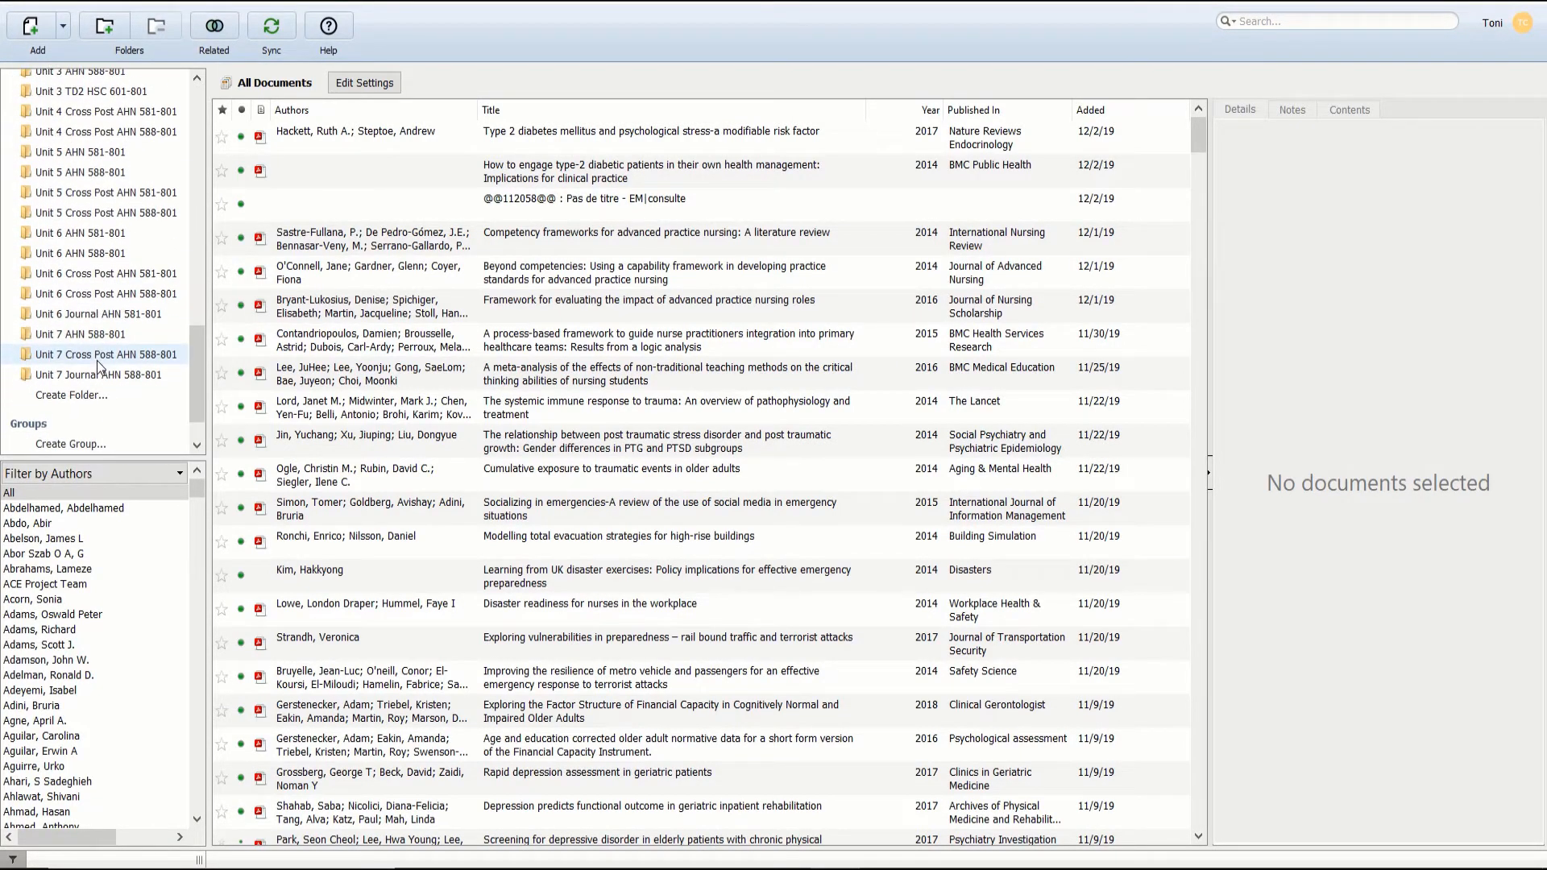
pyautogui.scroll(10, 103, 135)
pyautogui.scroll(4, 99, 133)
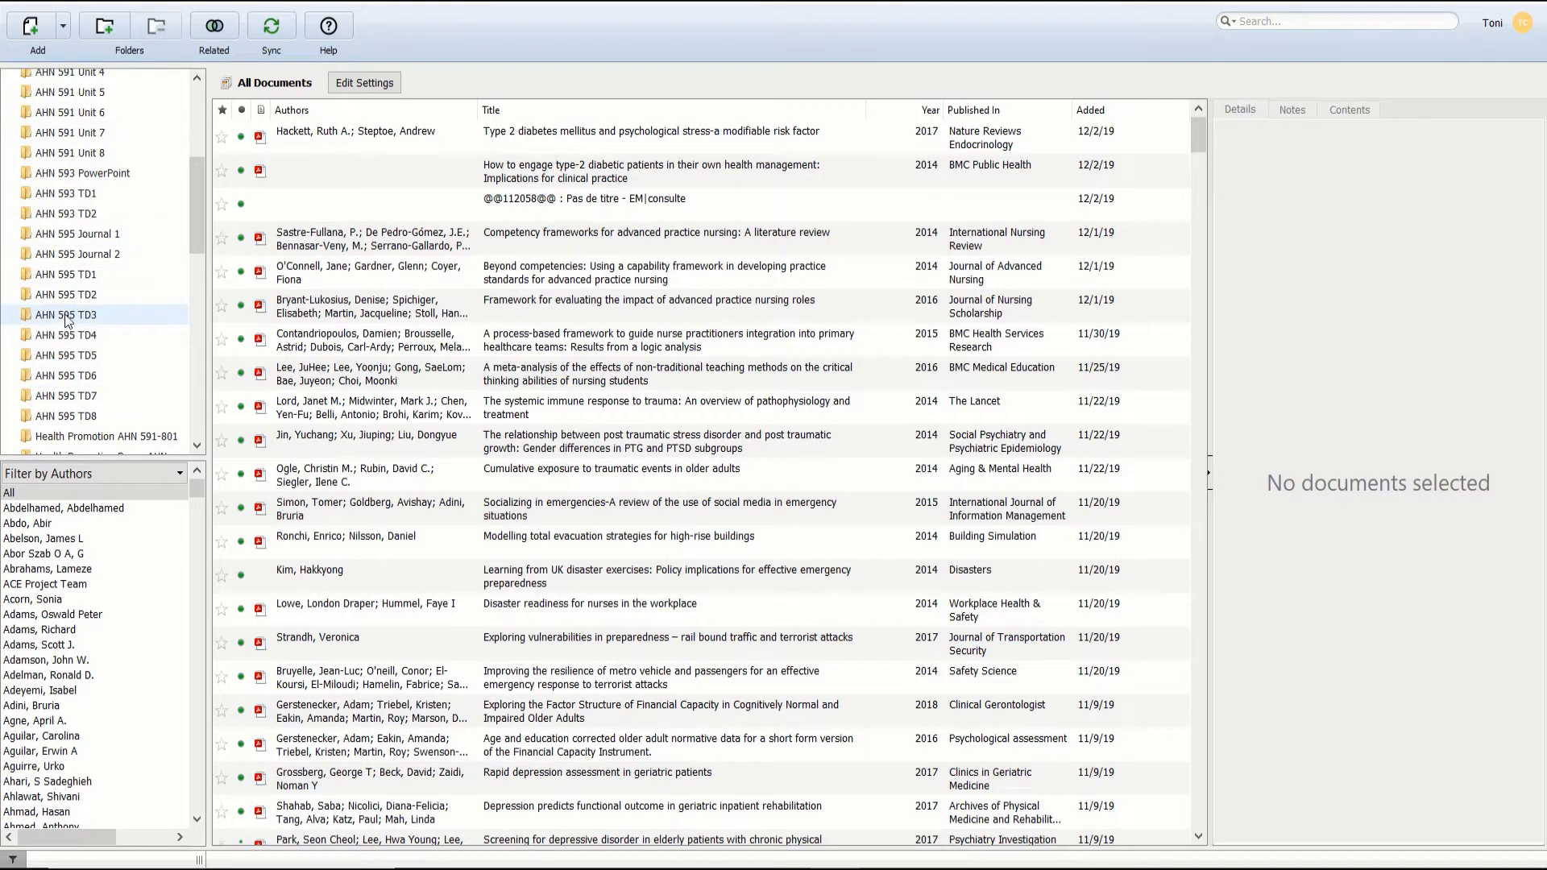
pyautogui.click(77, 234)
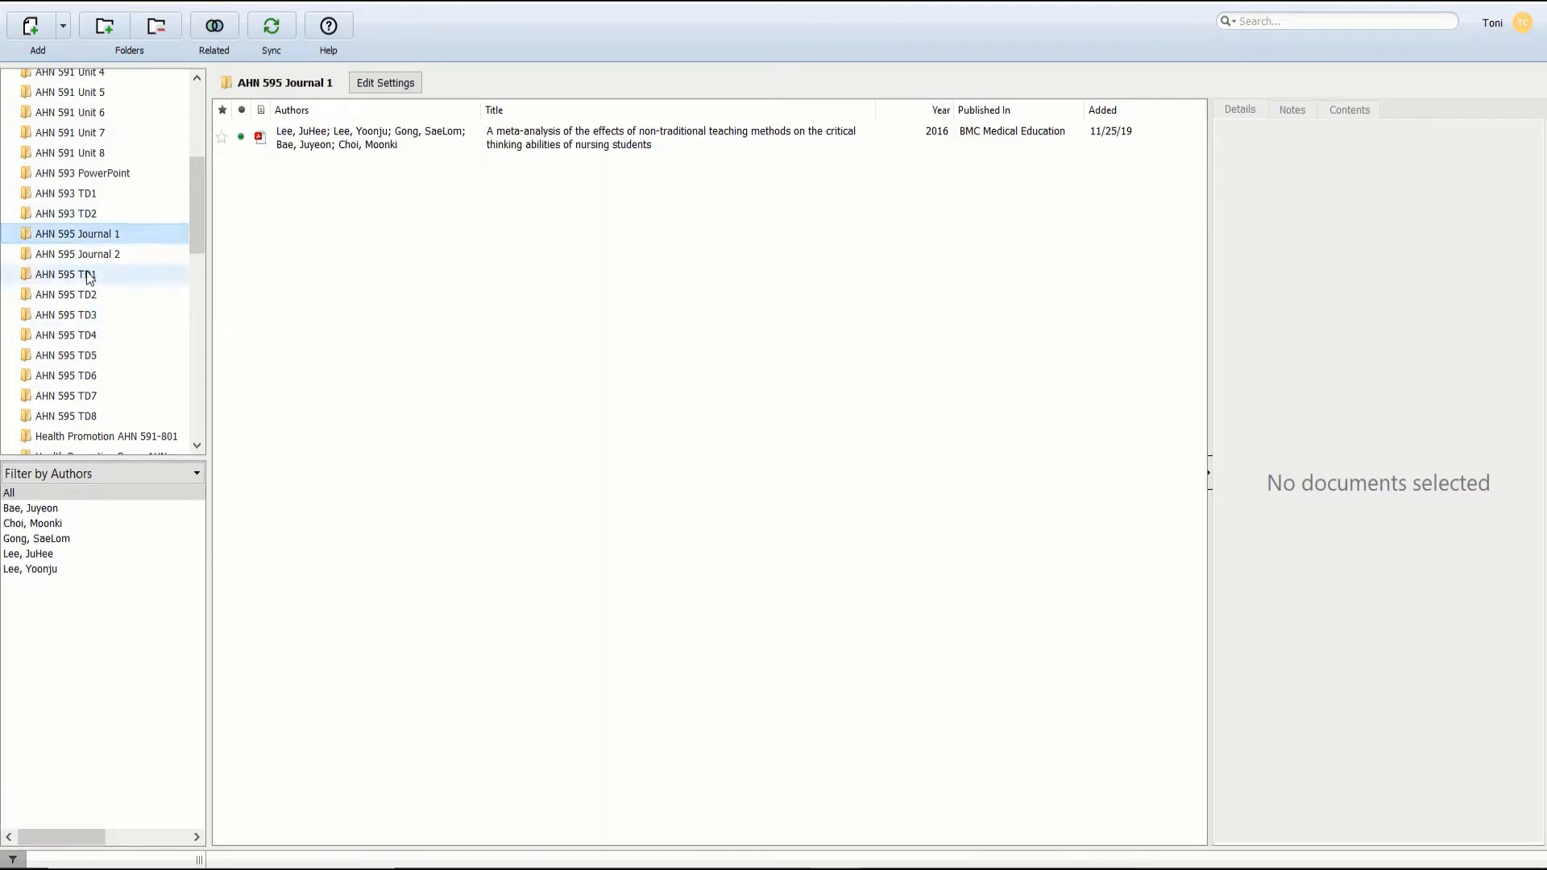
pyautogui.click(90, 277)
pyautogui.click(90, 296)
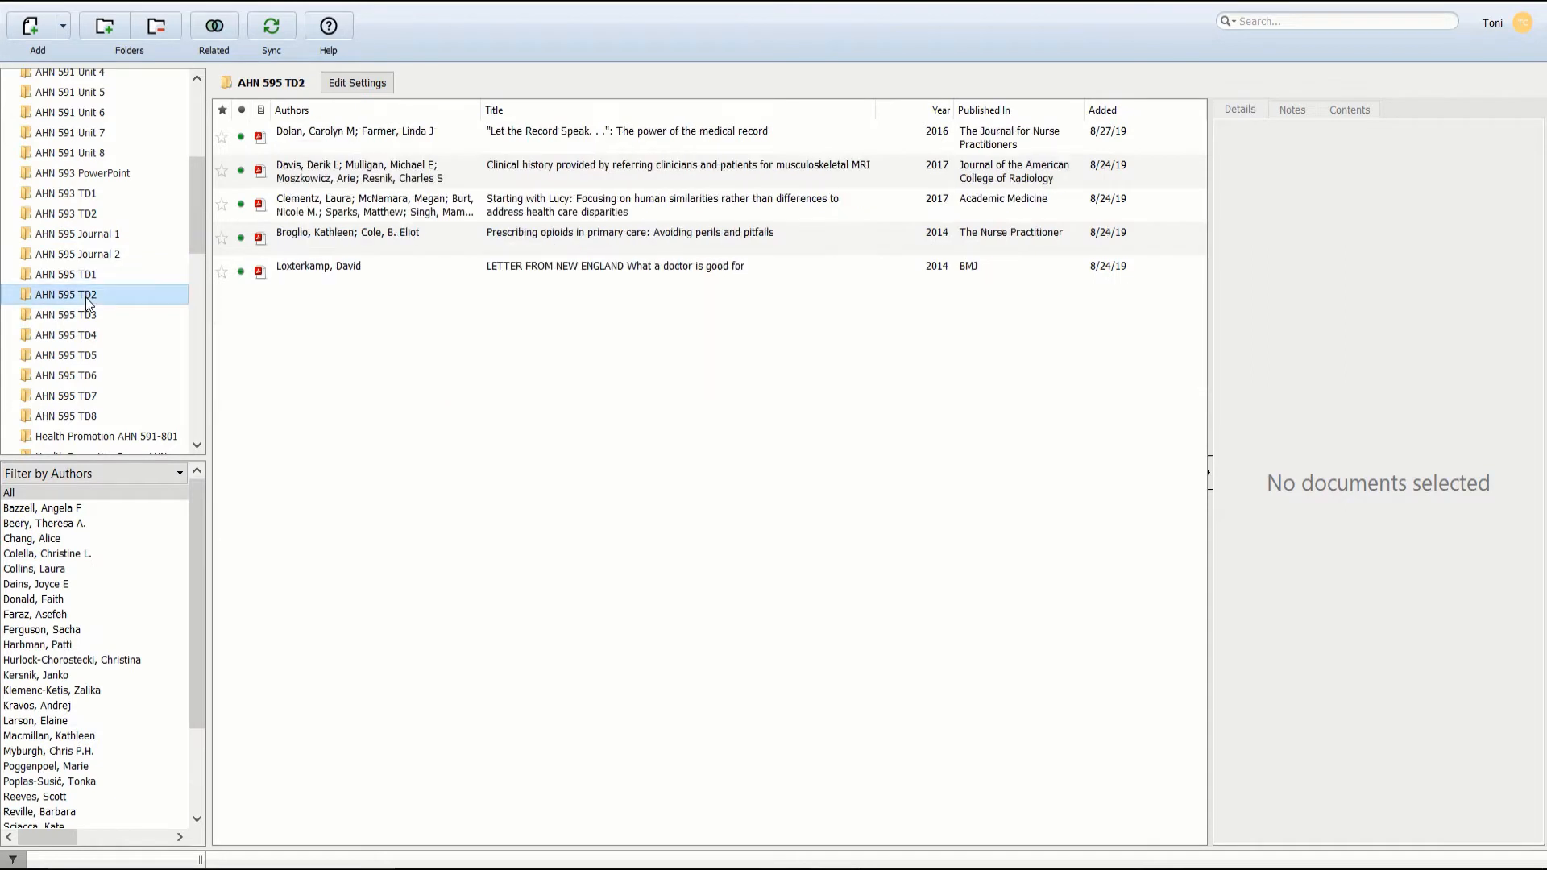
pyautogui.click(88, 315)
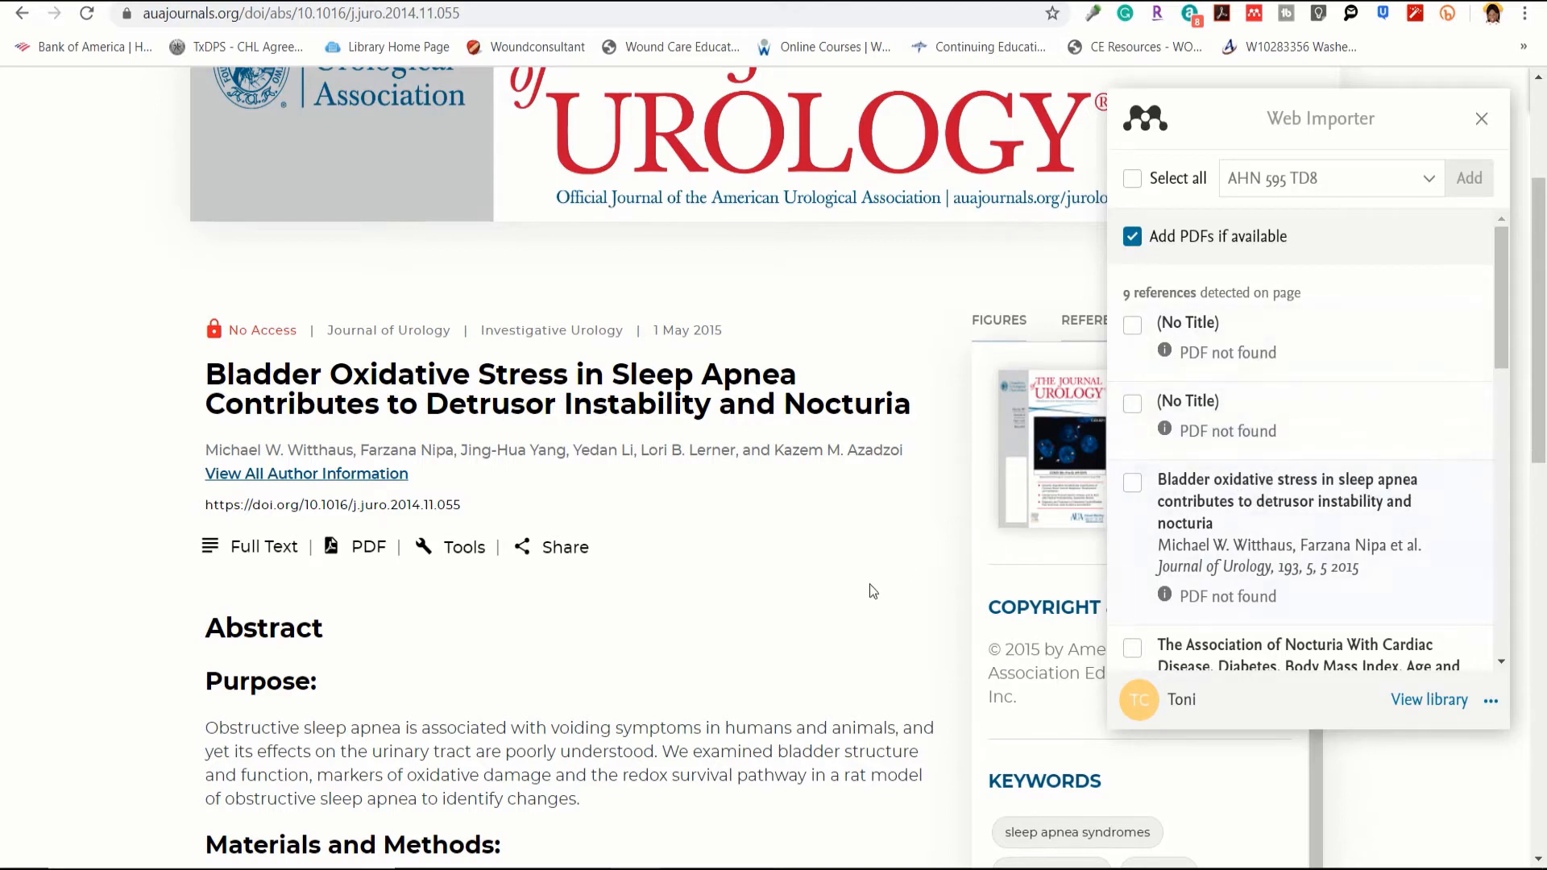
pyautogui.scroll(-2, 870, 596)
# Step: Import the bladder oxidative stress article to My library without AHN 595 TD8, then try its PDF link
pyautogui.scroll(2, 868, 593)
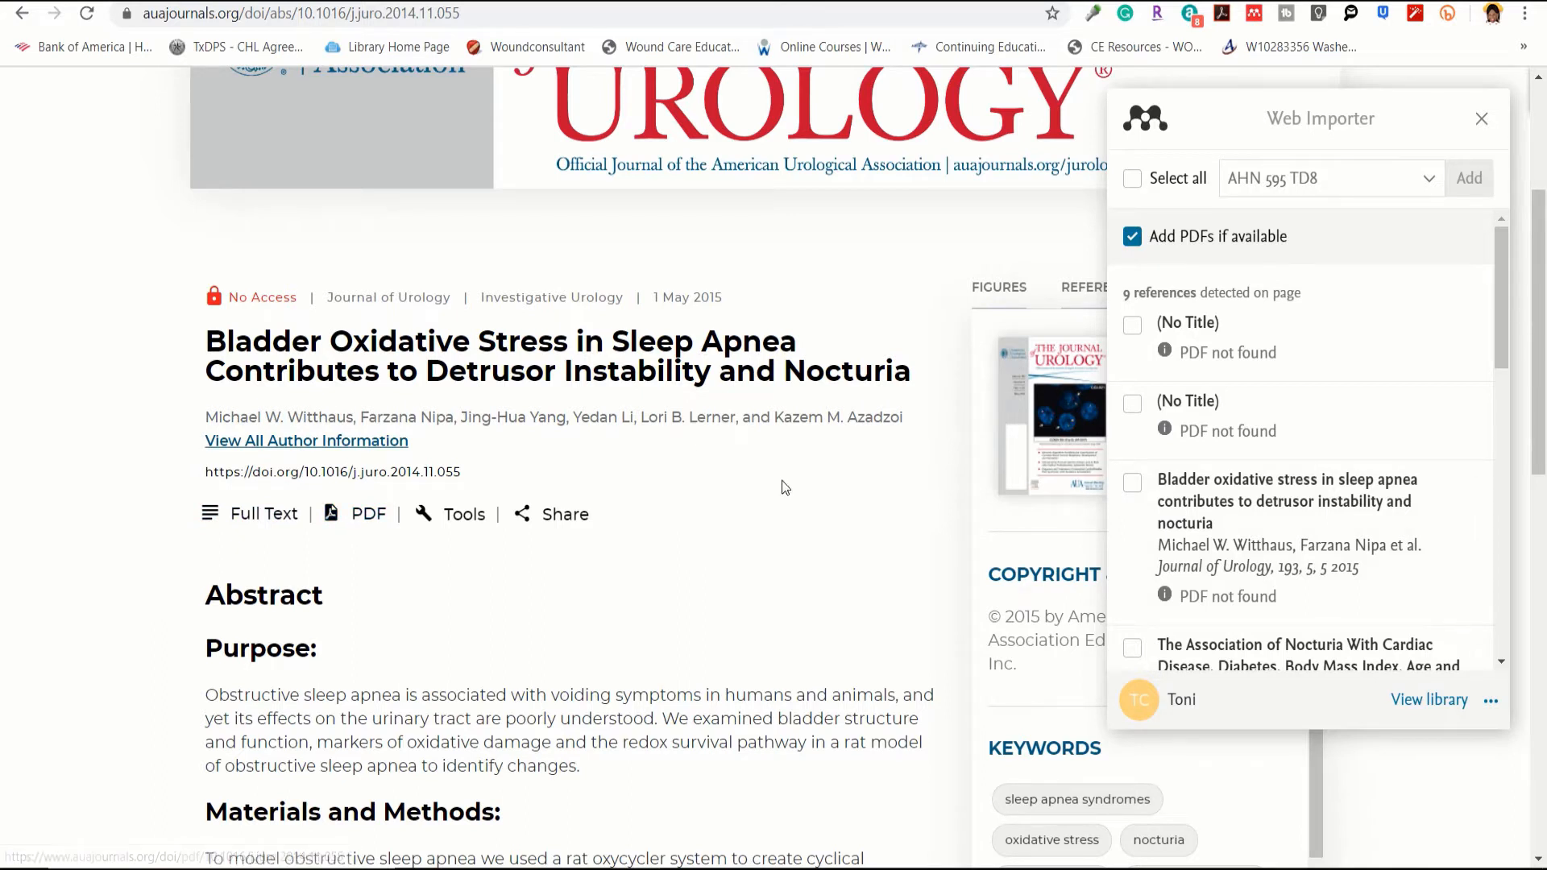
pyautogui.click(1133, 484)
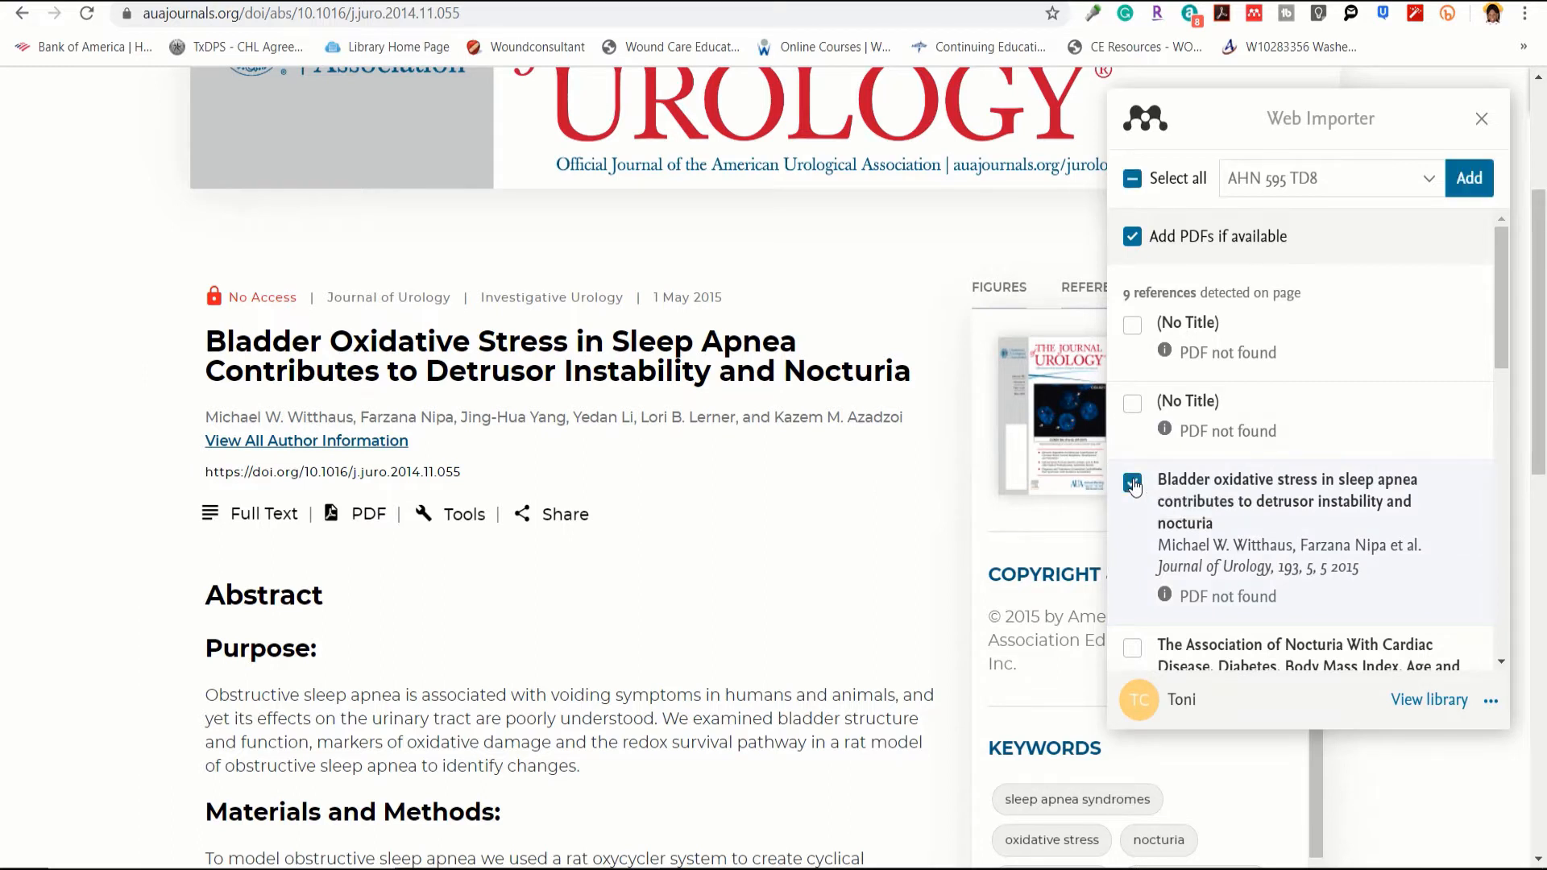
pyautogui.click(1428, 181)
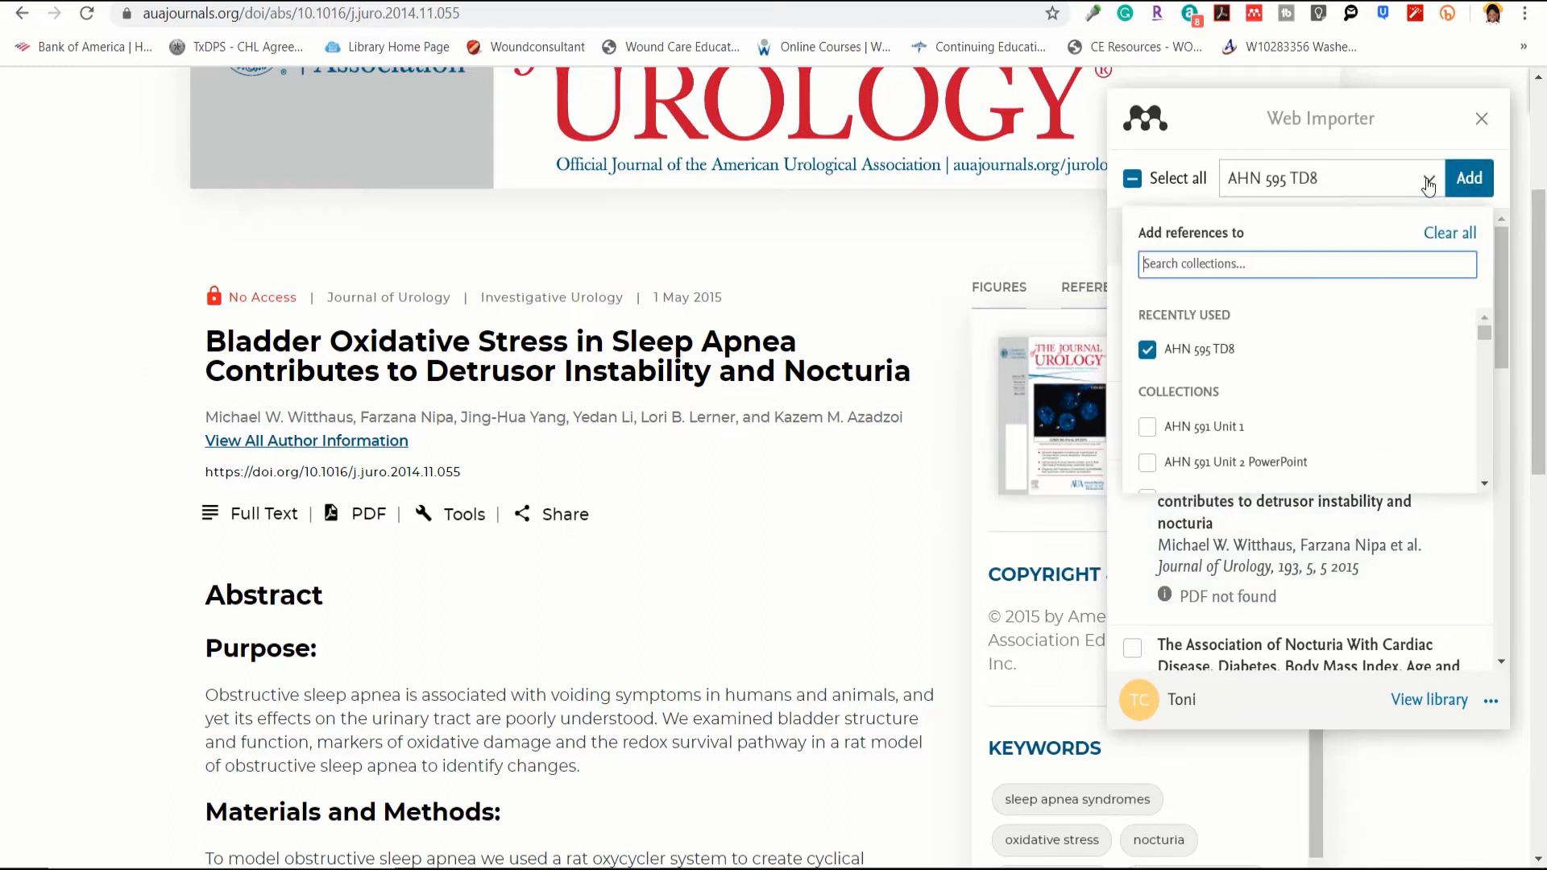
pyautogui.click(1149, 351)
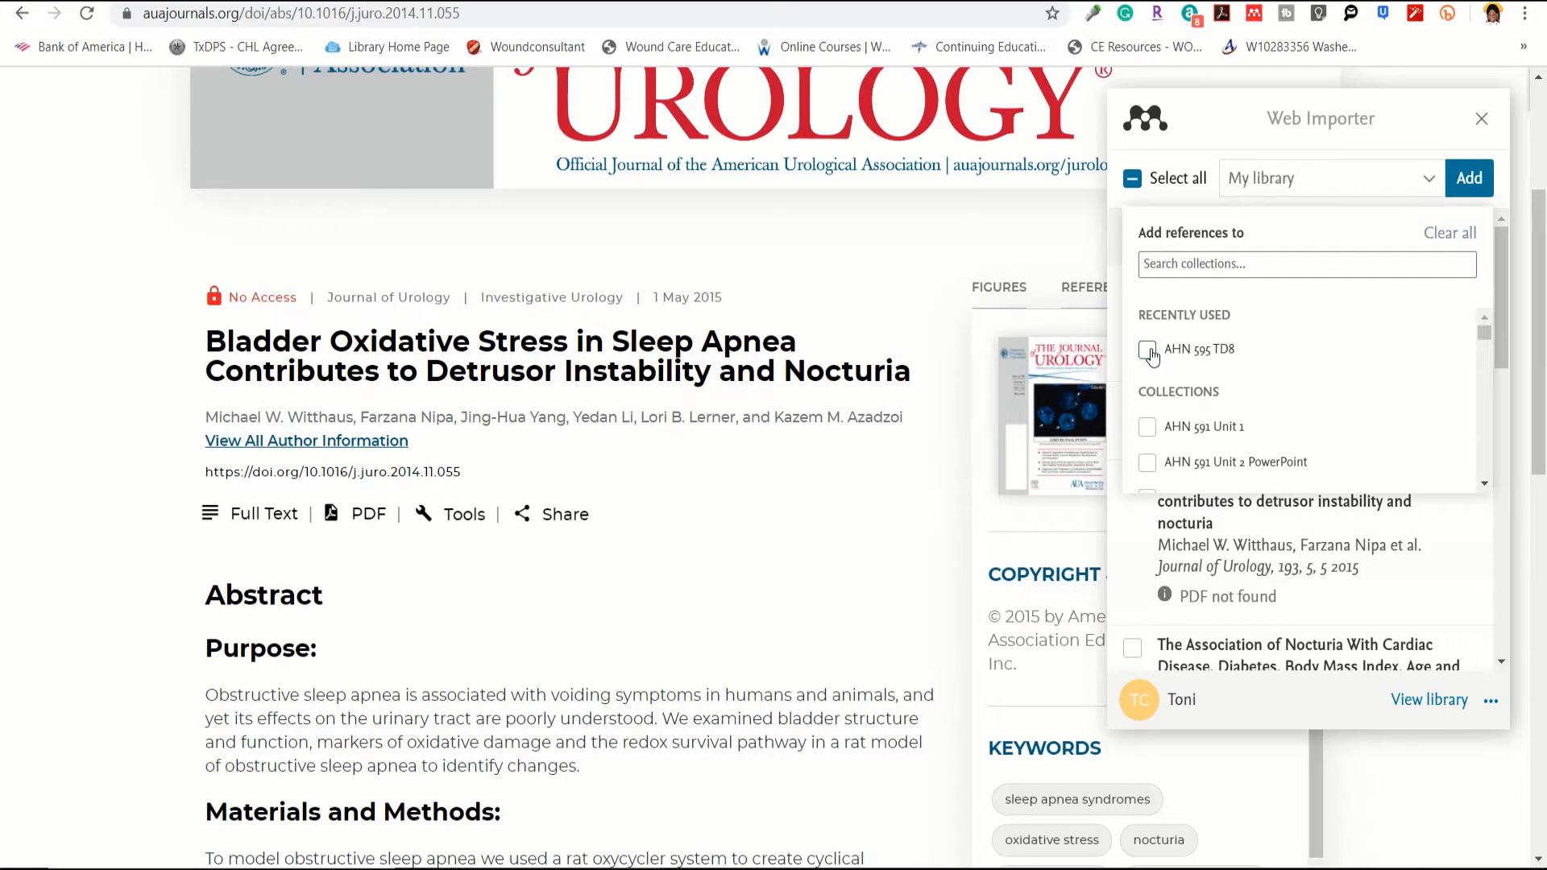
pyautogui.click(1469, 179)
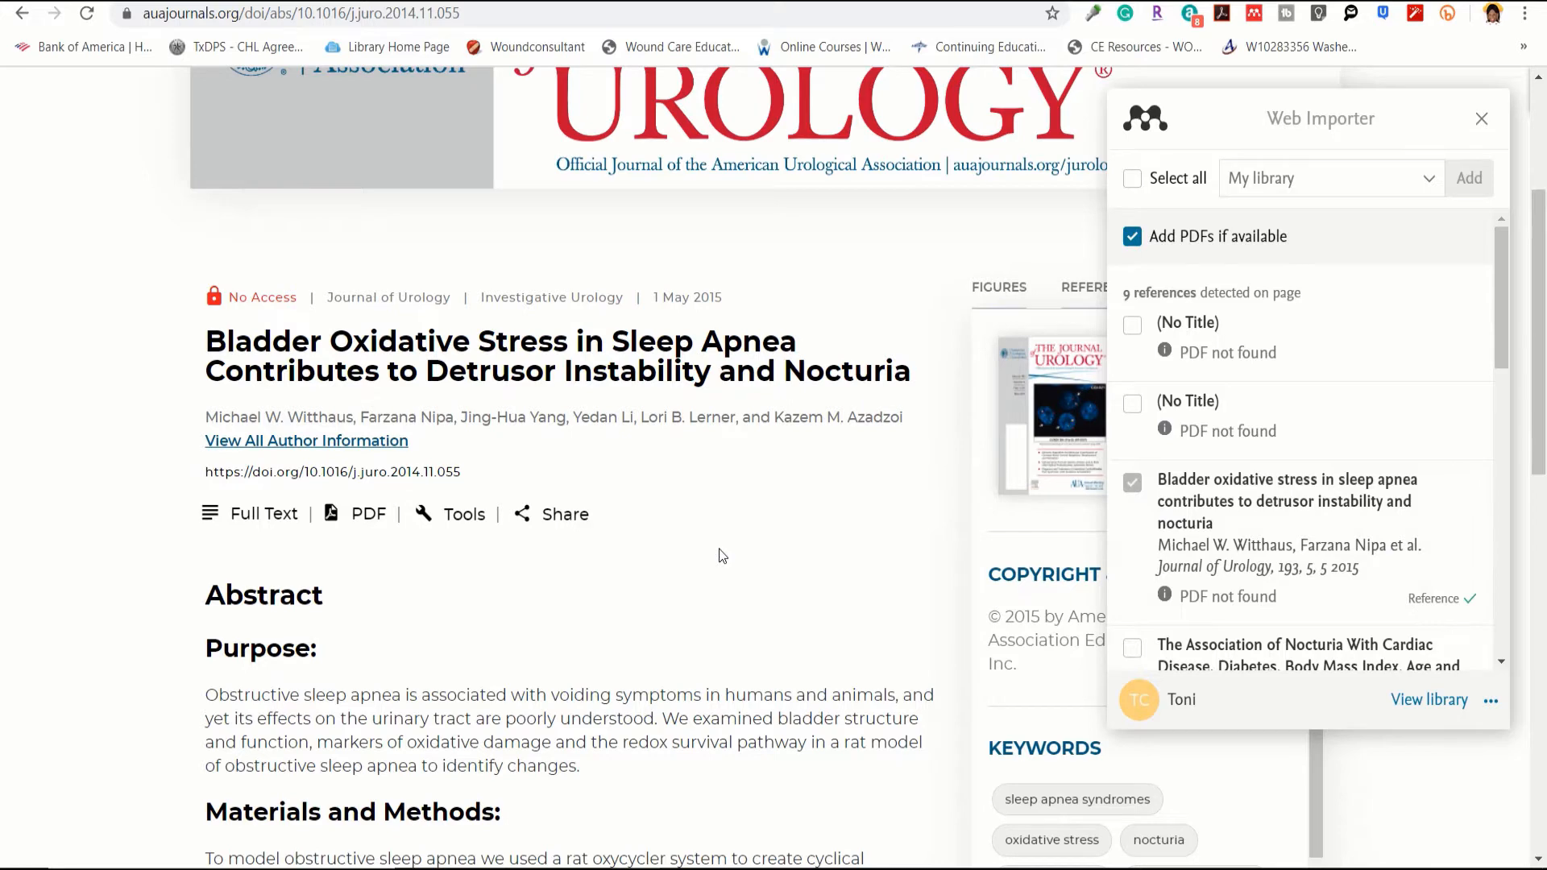
pyautogui.click(354, 514)
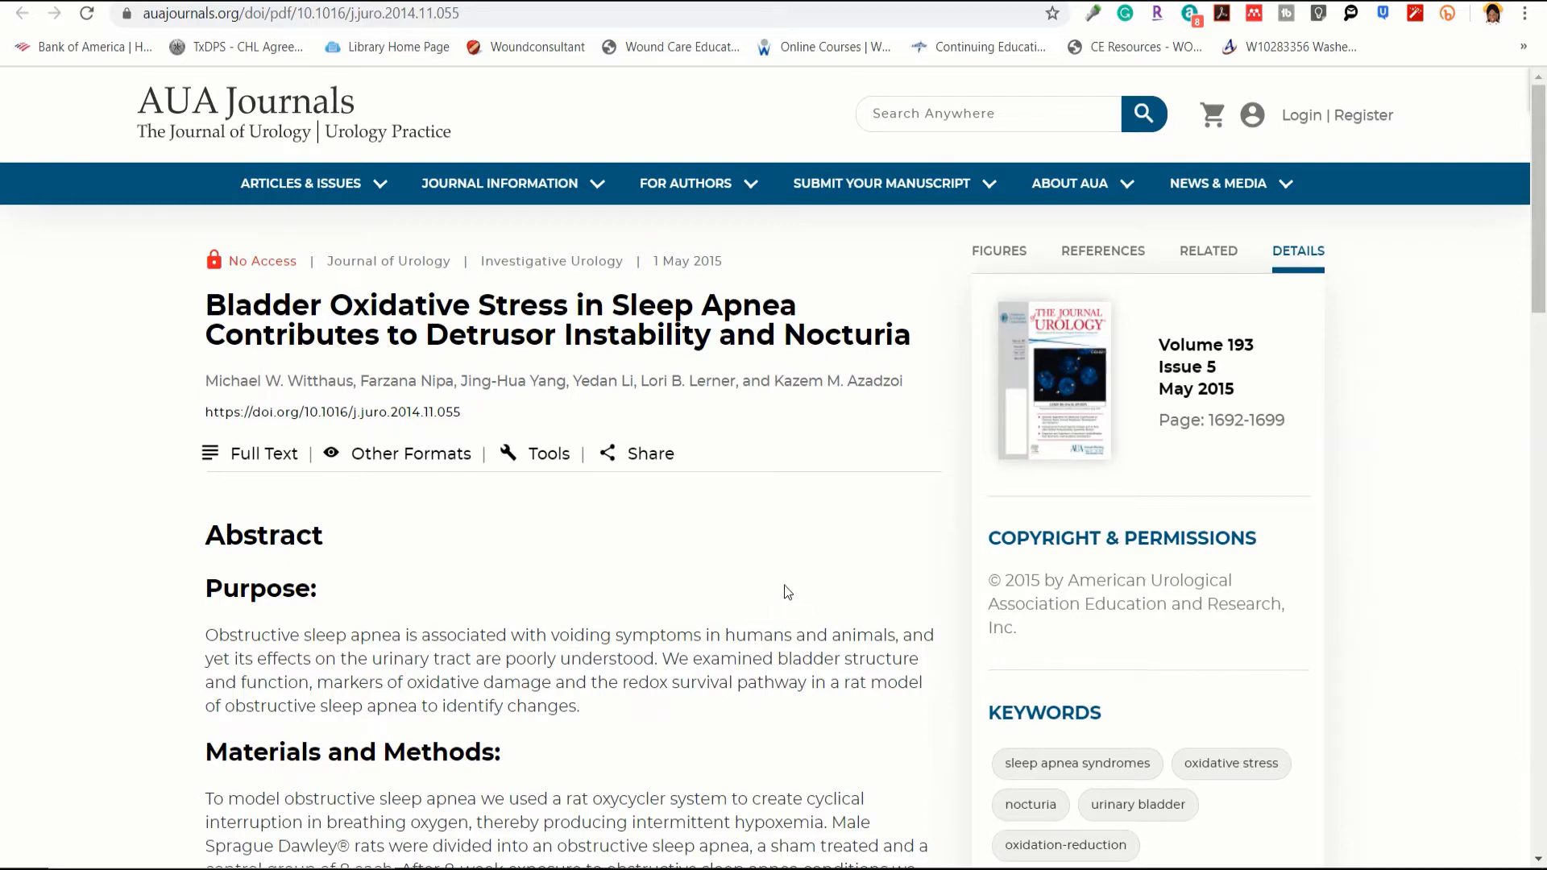
# Step: Abandon the No Access PDF, closing its tabs to get back to the Scholar results
pyautogui.scroll(-4, 679, 626)
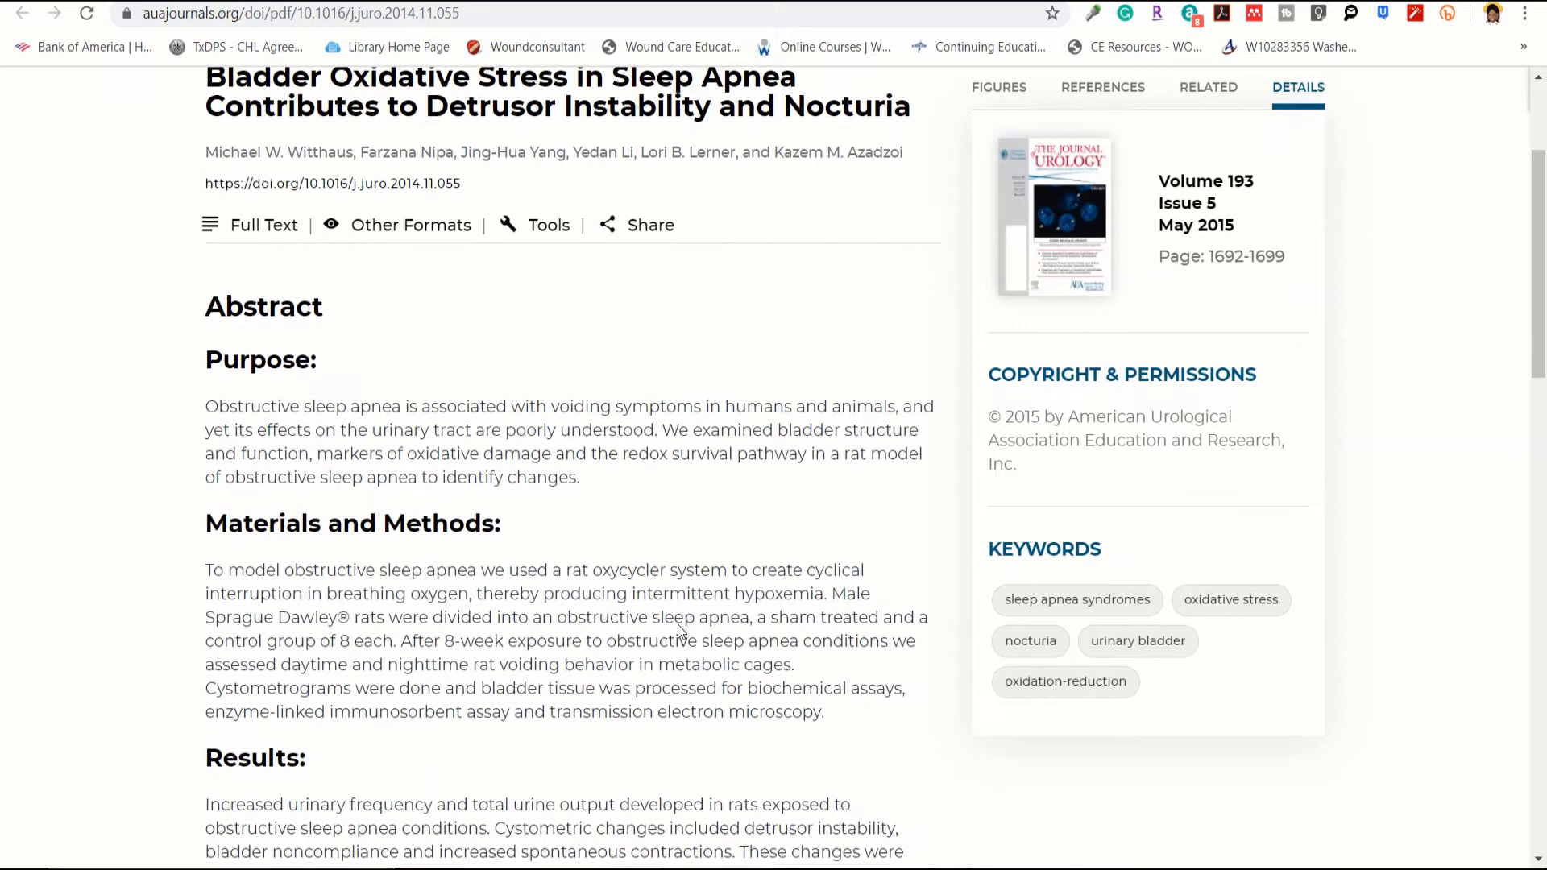
pyautogui.scroll(4, 678, 625)
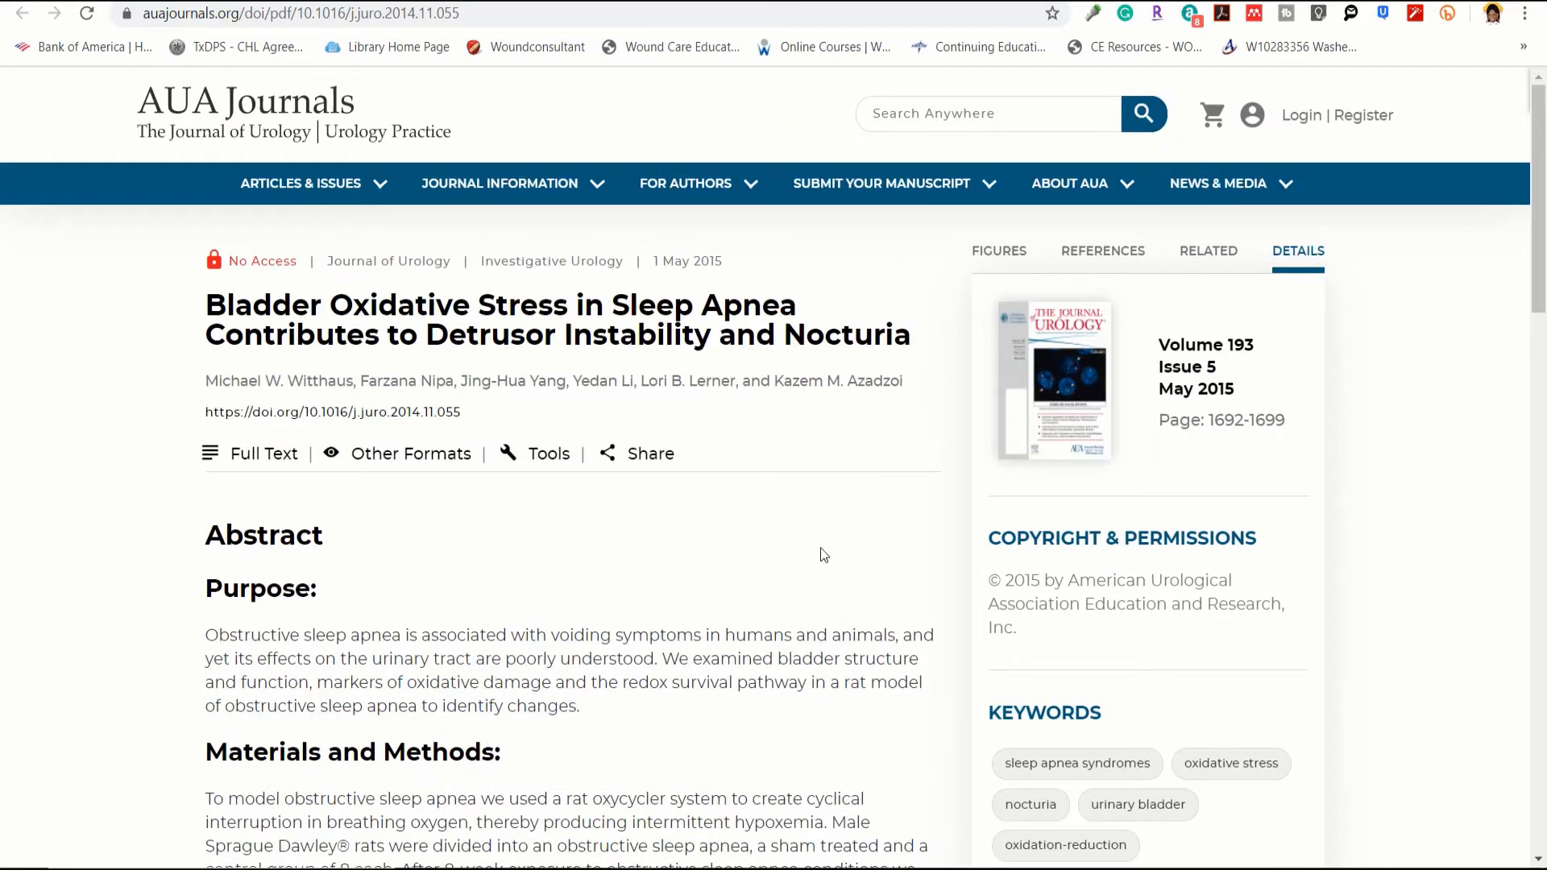
pyautogui.scroll(-2, 835, 554)
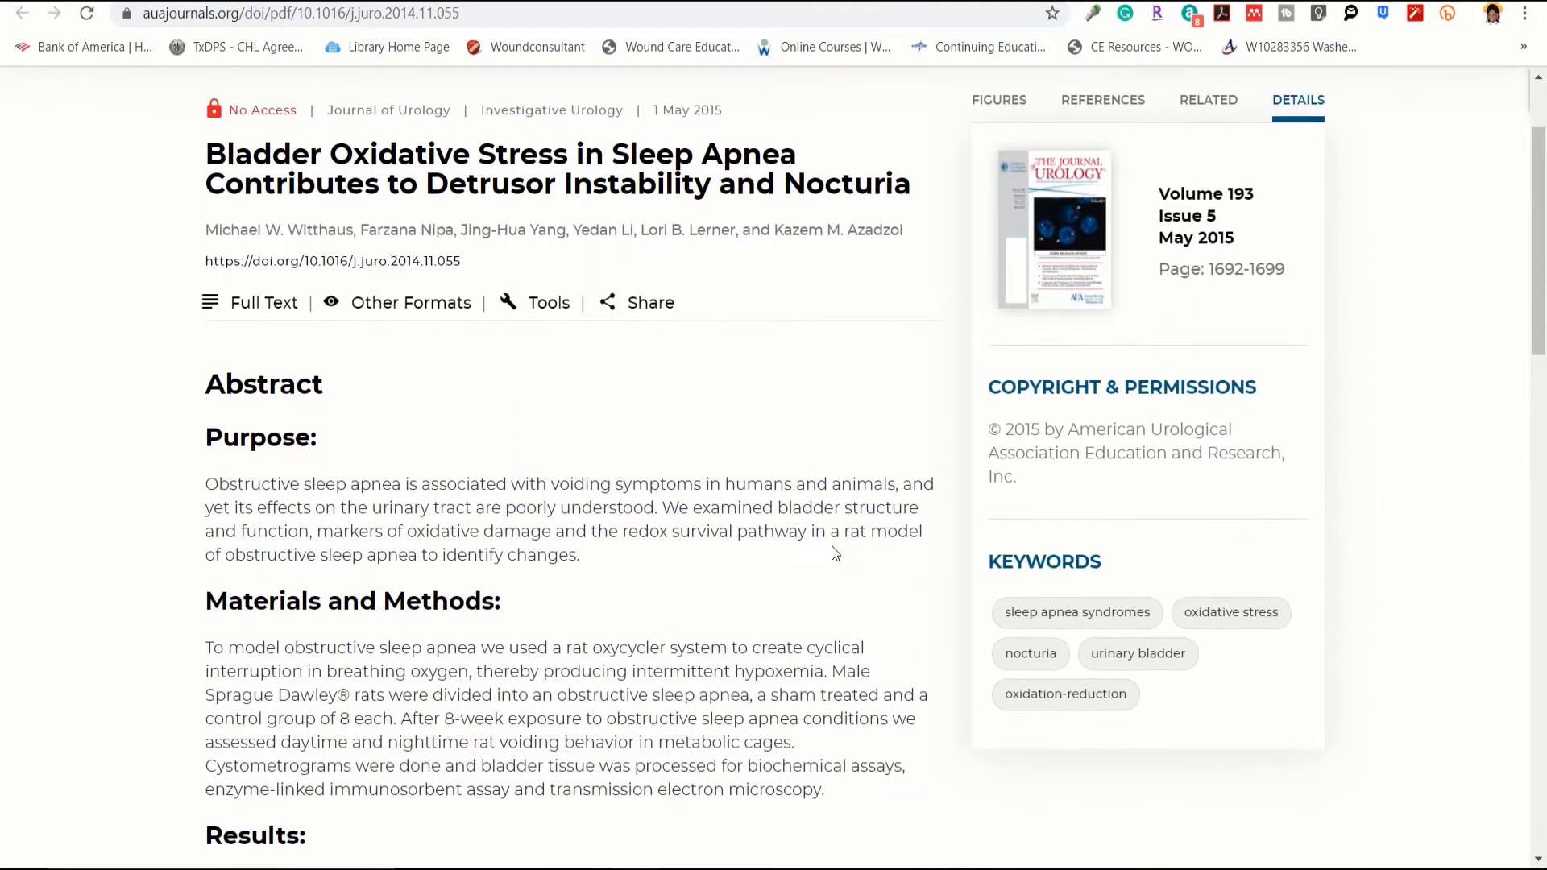
pyautogui.scroll(2, 836, 553)
pyautogui.hotkey('ctrl', 'w')
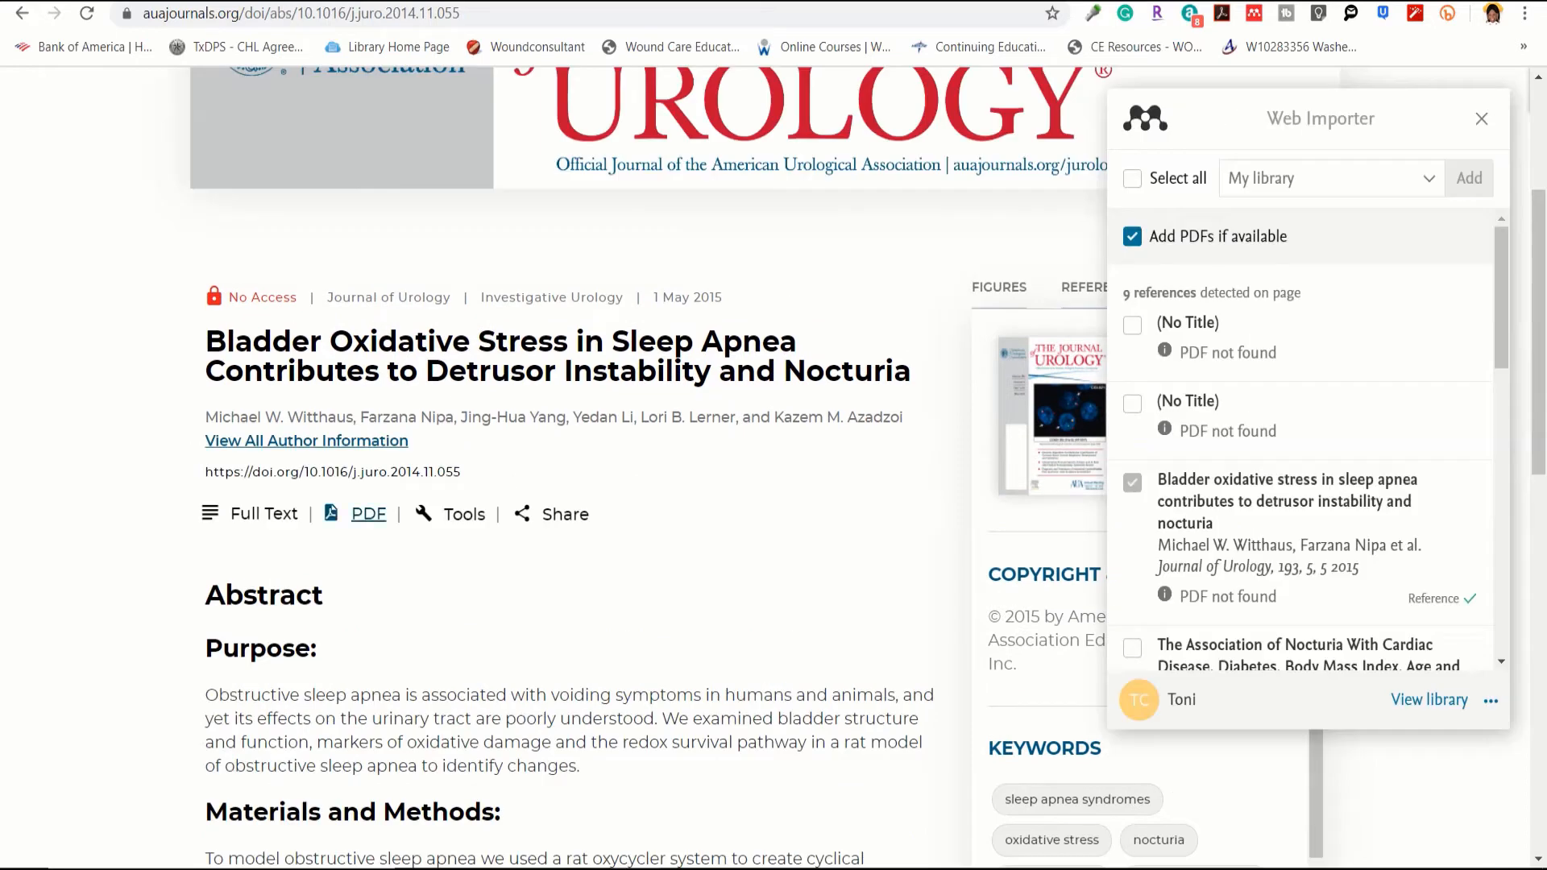
pyautogui.hotkey('ctrl', 'w')
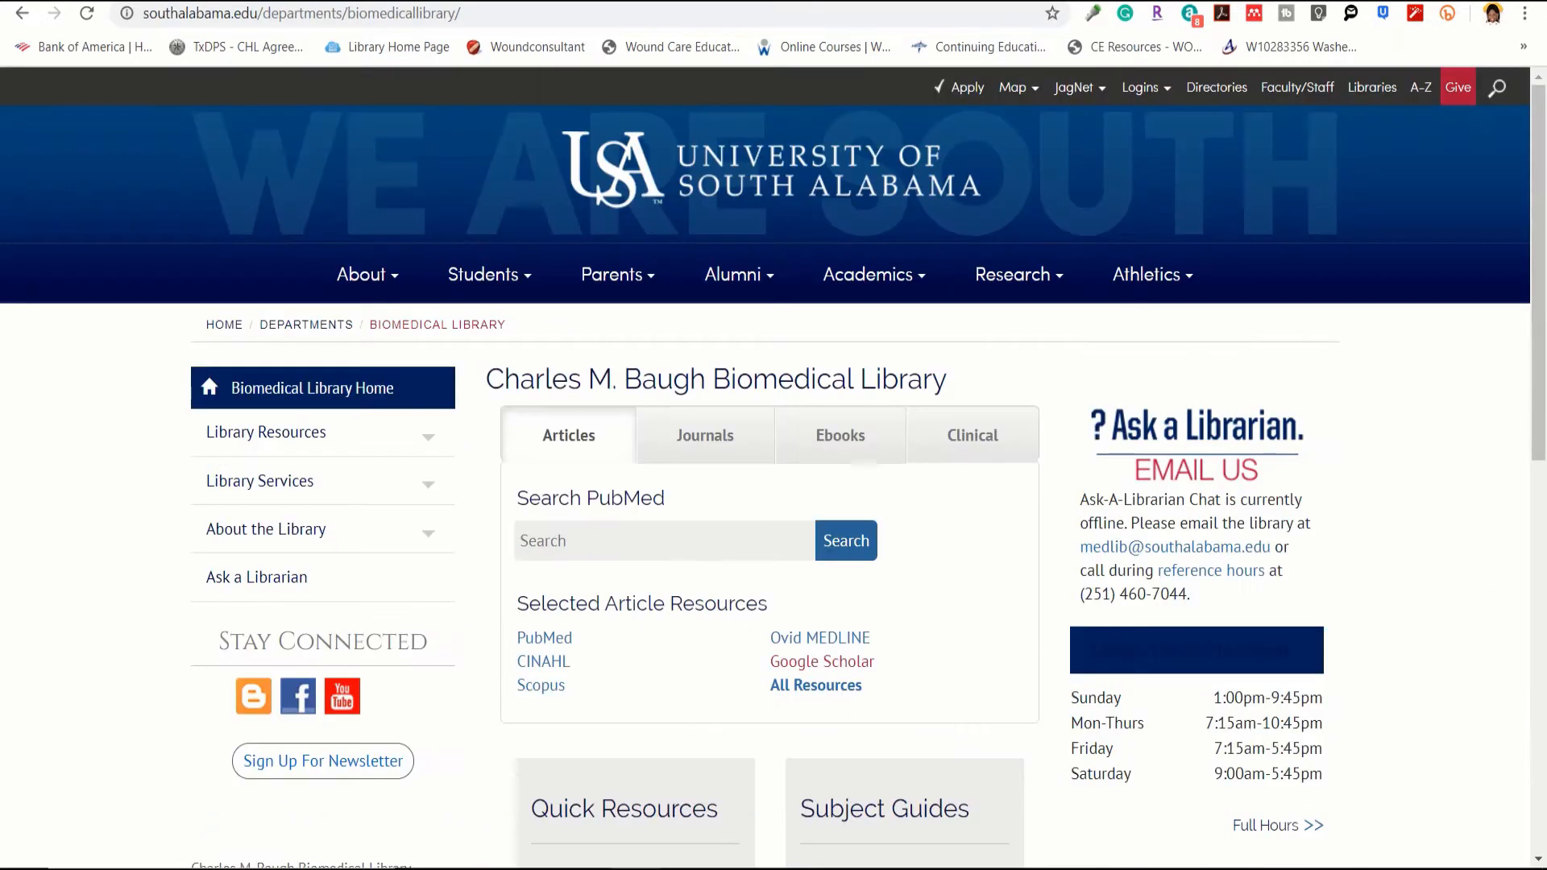
pyautogui.hotkey('ctrl', 'Tab')
# Step: Open the ScienceDirect article 'Nocturia is an independent predictive factor…' and launch the Web Importer
pyautogui.click(27, 15)
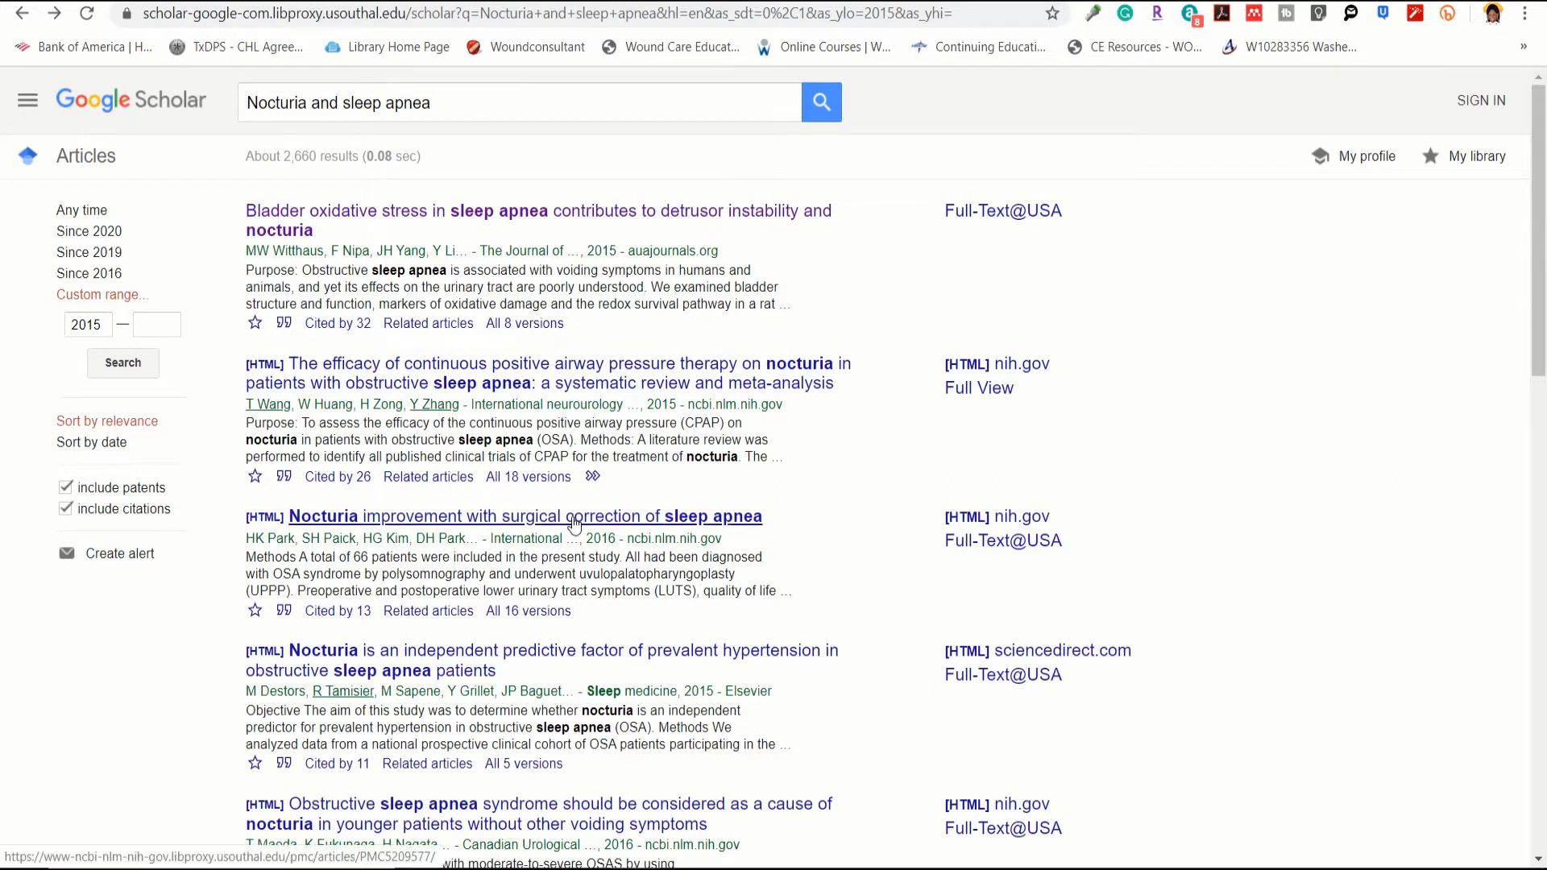
pyautogui.click(529, 661)
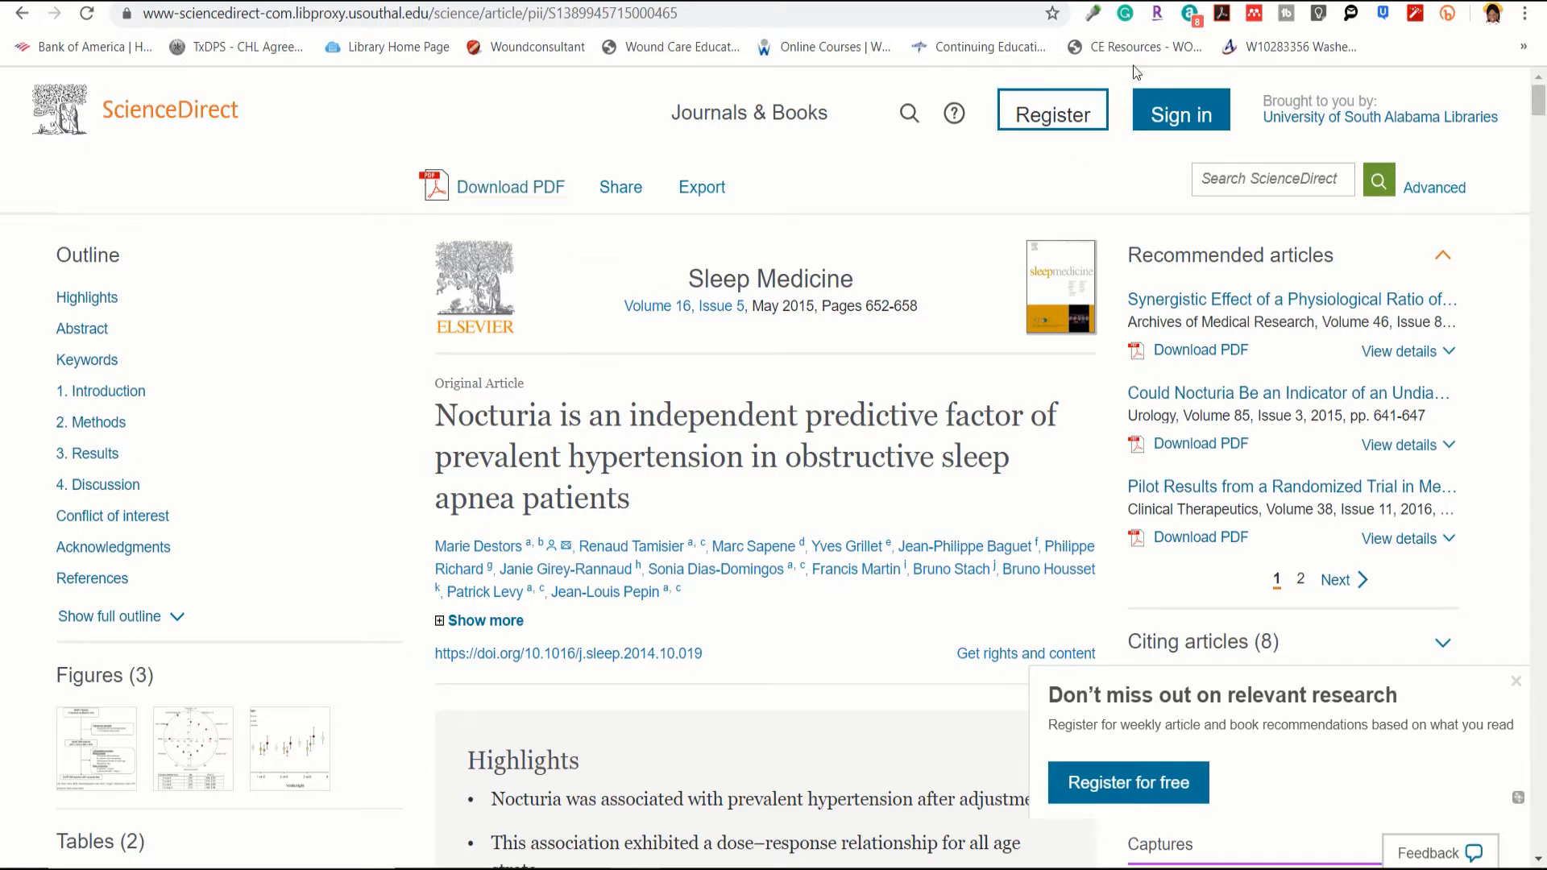
pyautogui.click(1255, 18)
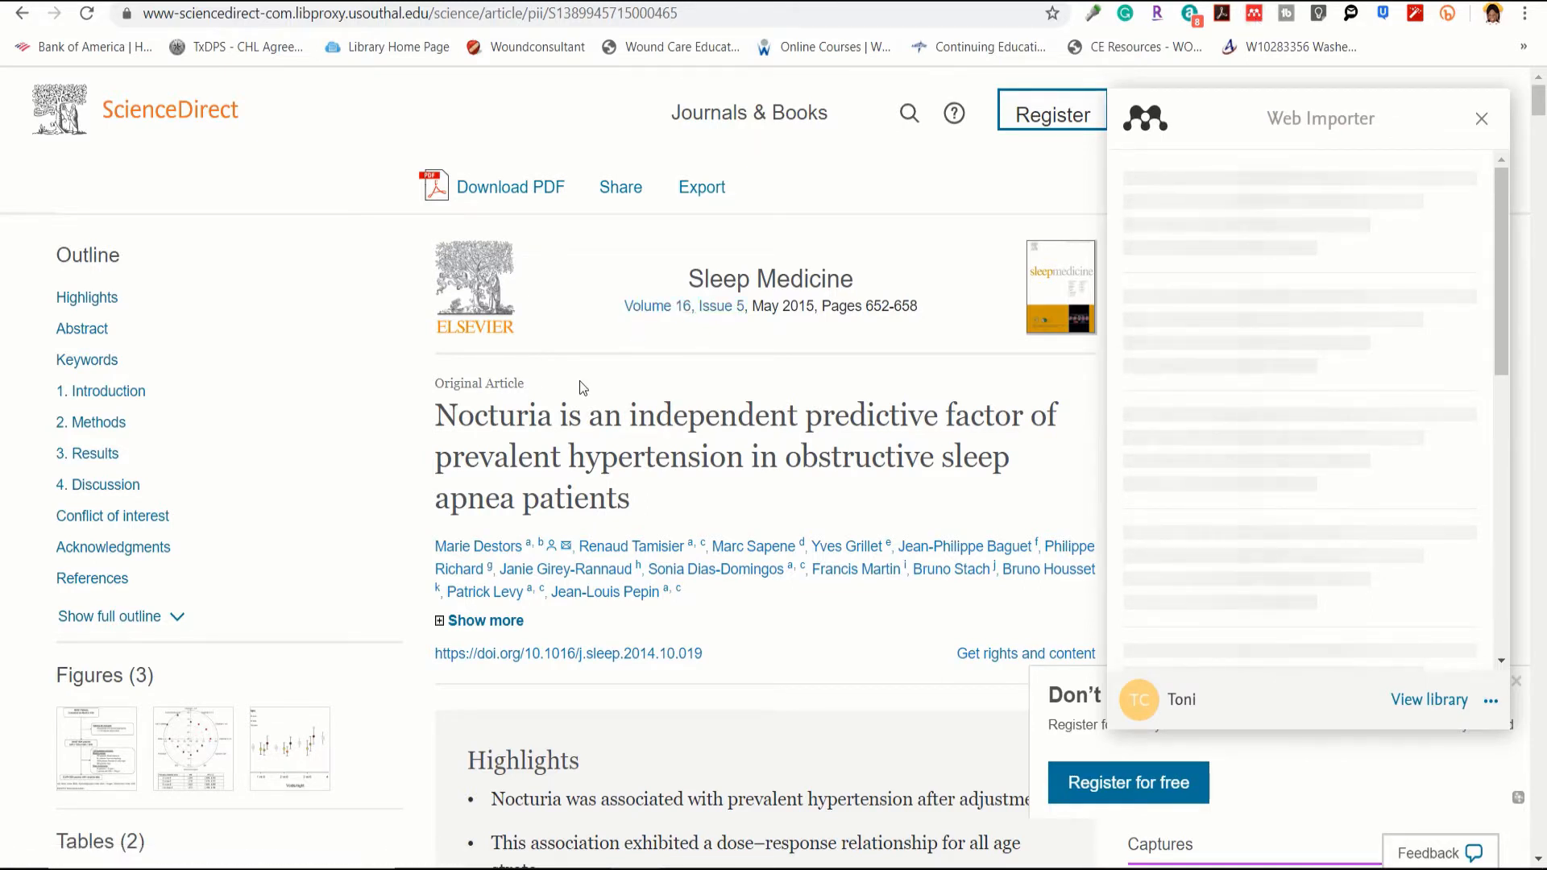
# Step: Save the nocturia–hypertension article and its downloaded PDF to My library with the Web Importer
pyautogui.click(500, 194)
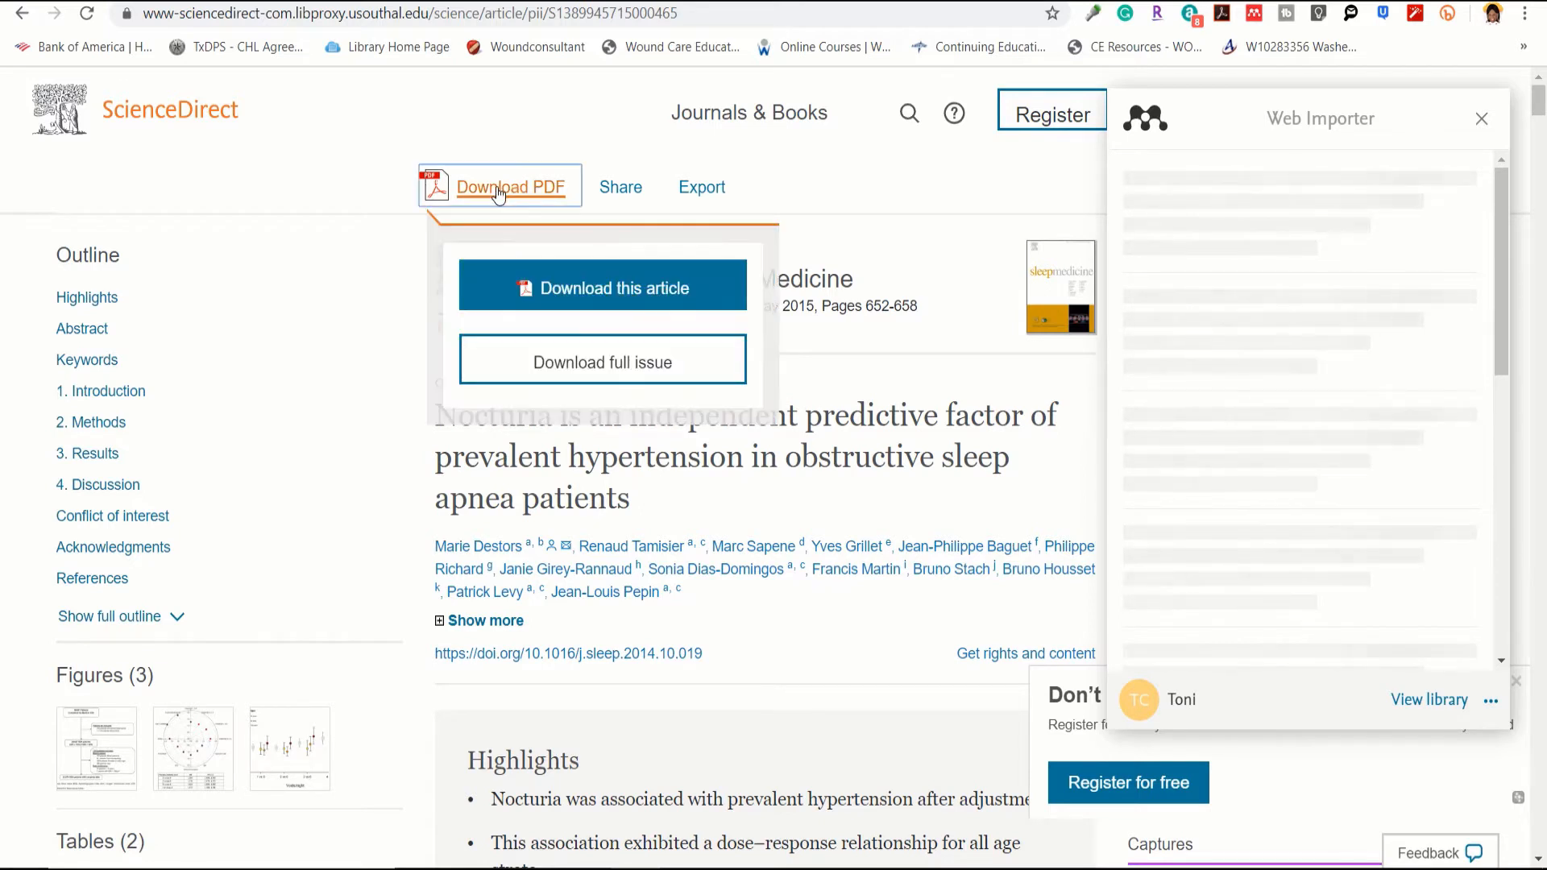
pyautogui.click(603, 287)
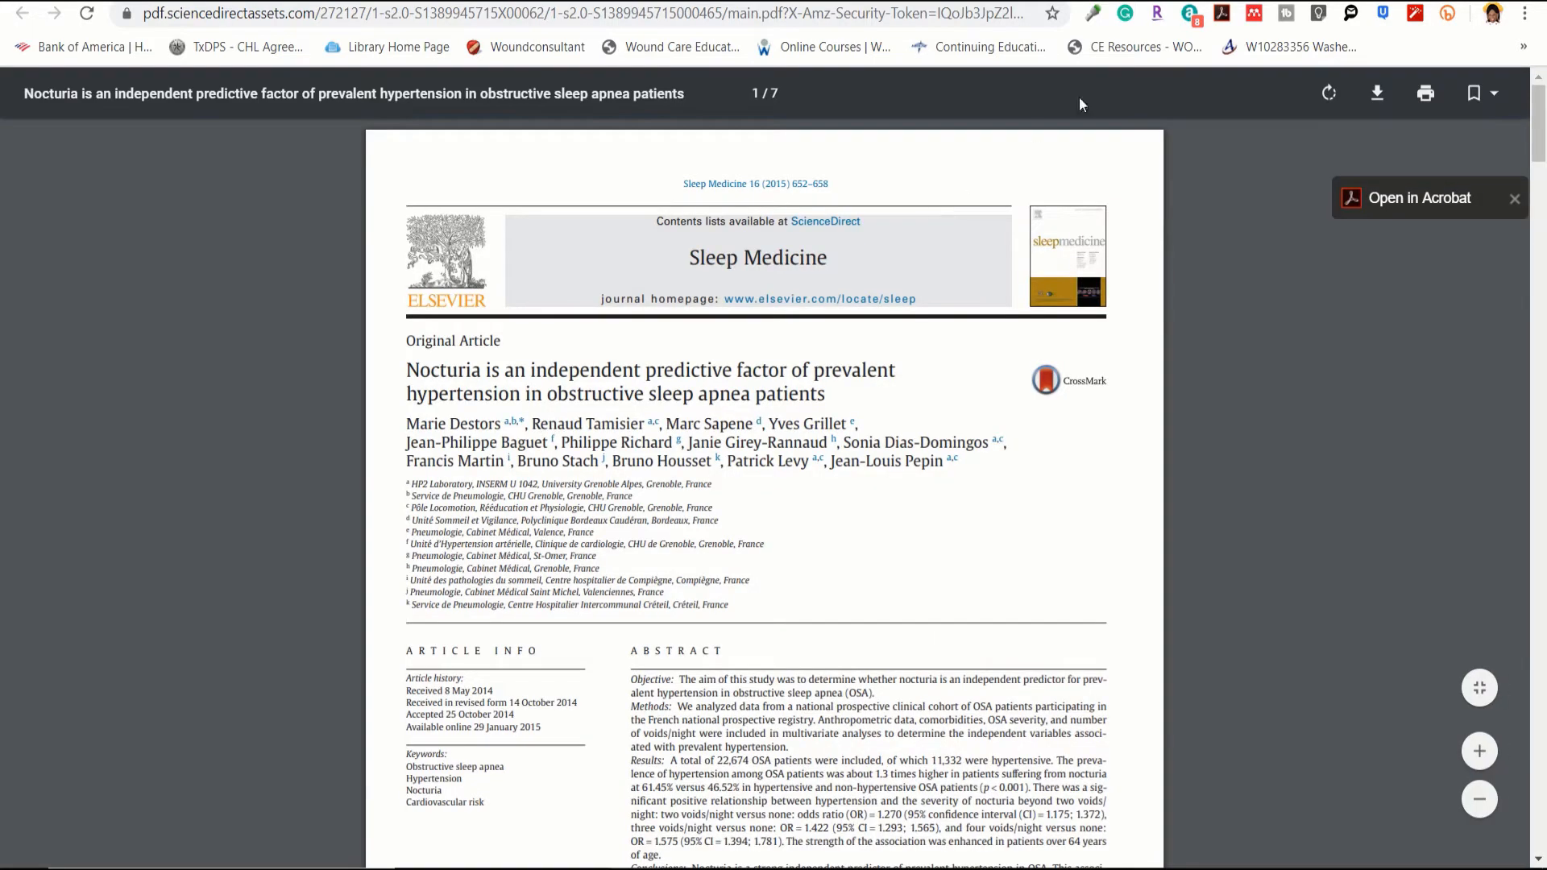
pyautogui.click(1254, 14)
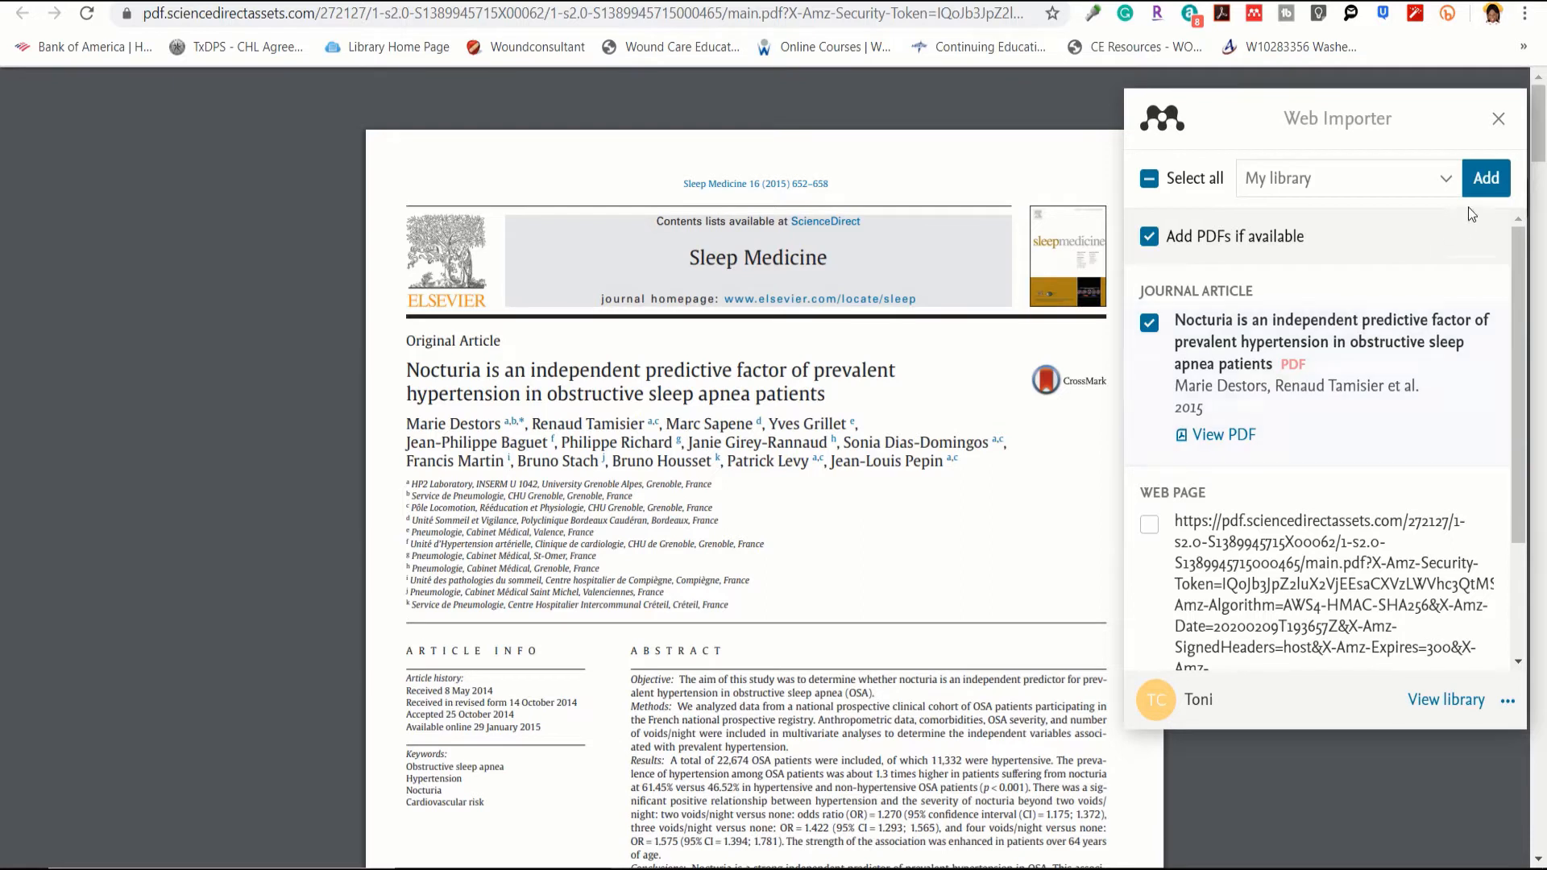
pyautogui.click(1487, 185)
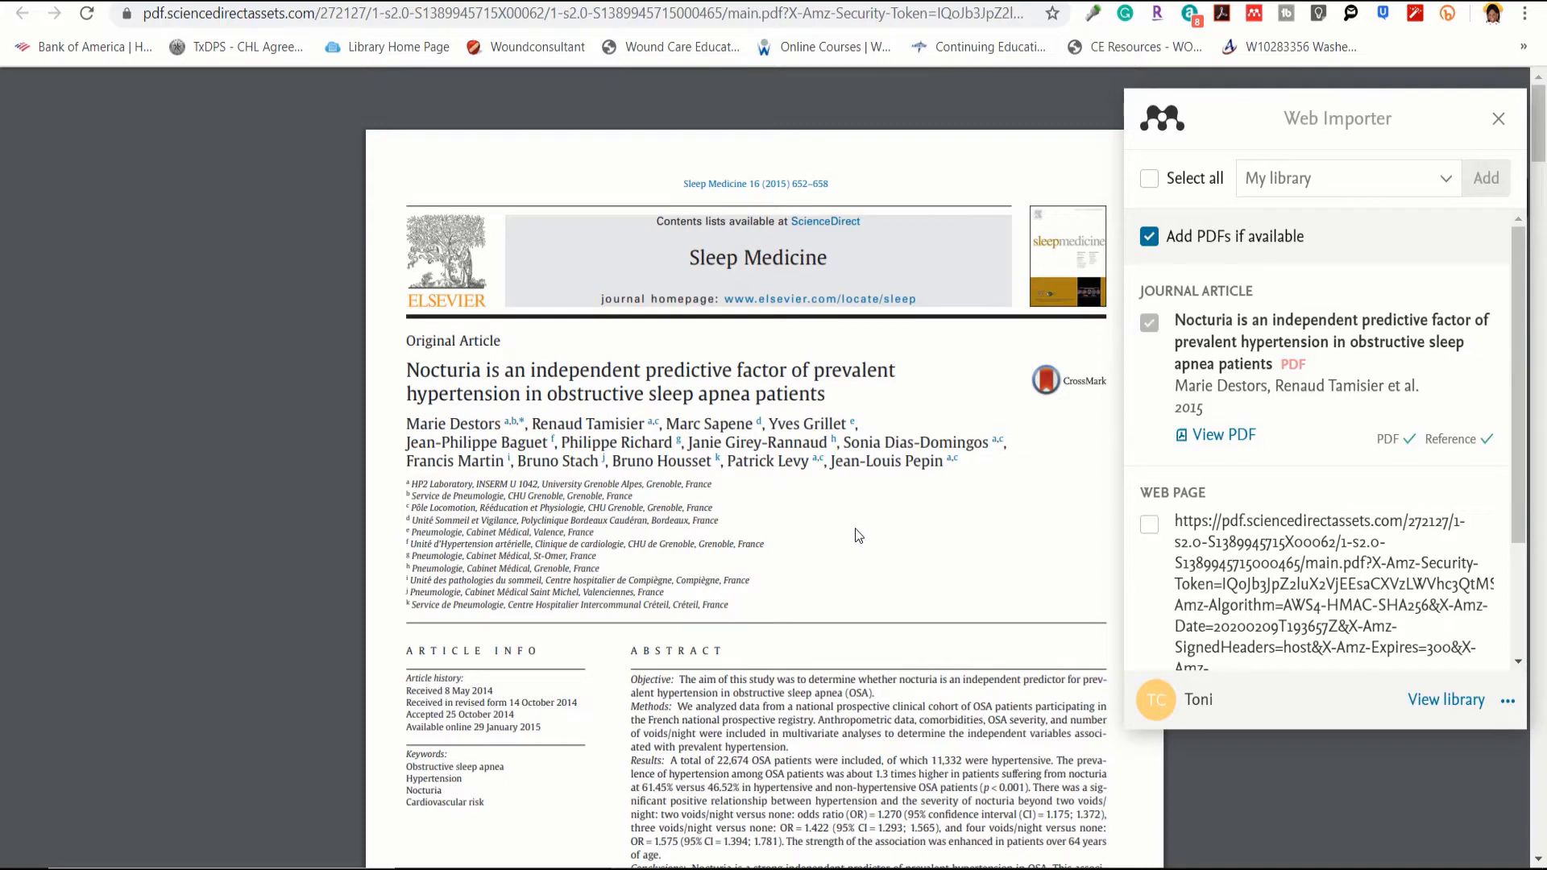
pyautogui.click(881, 1)
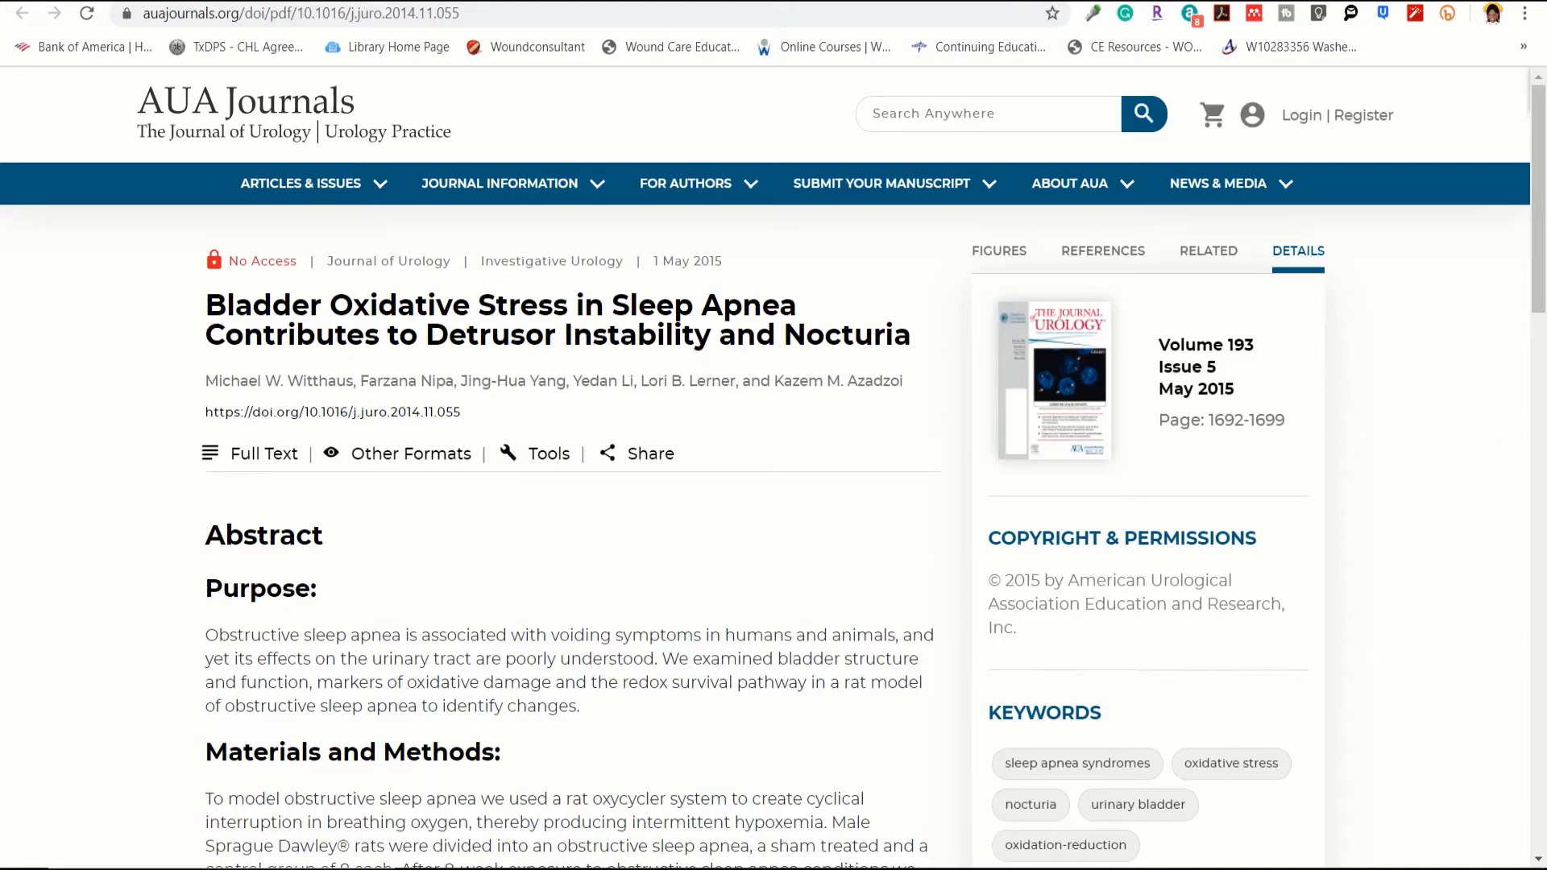
# Step: In Mendeley Desktop, list All Documents sorted by date added, newest first
pyautogui.scroll(-2, 838, 539)
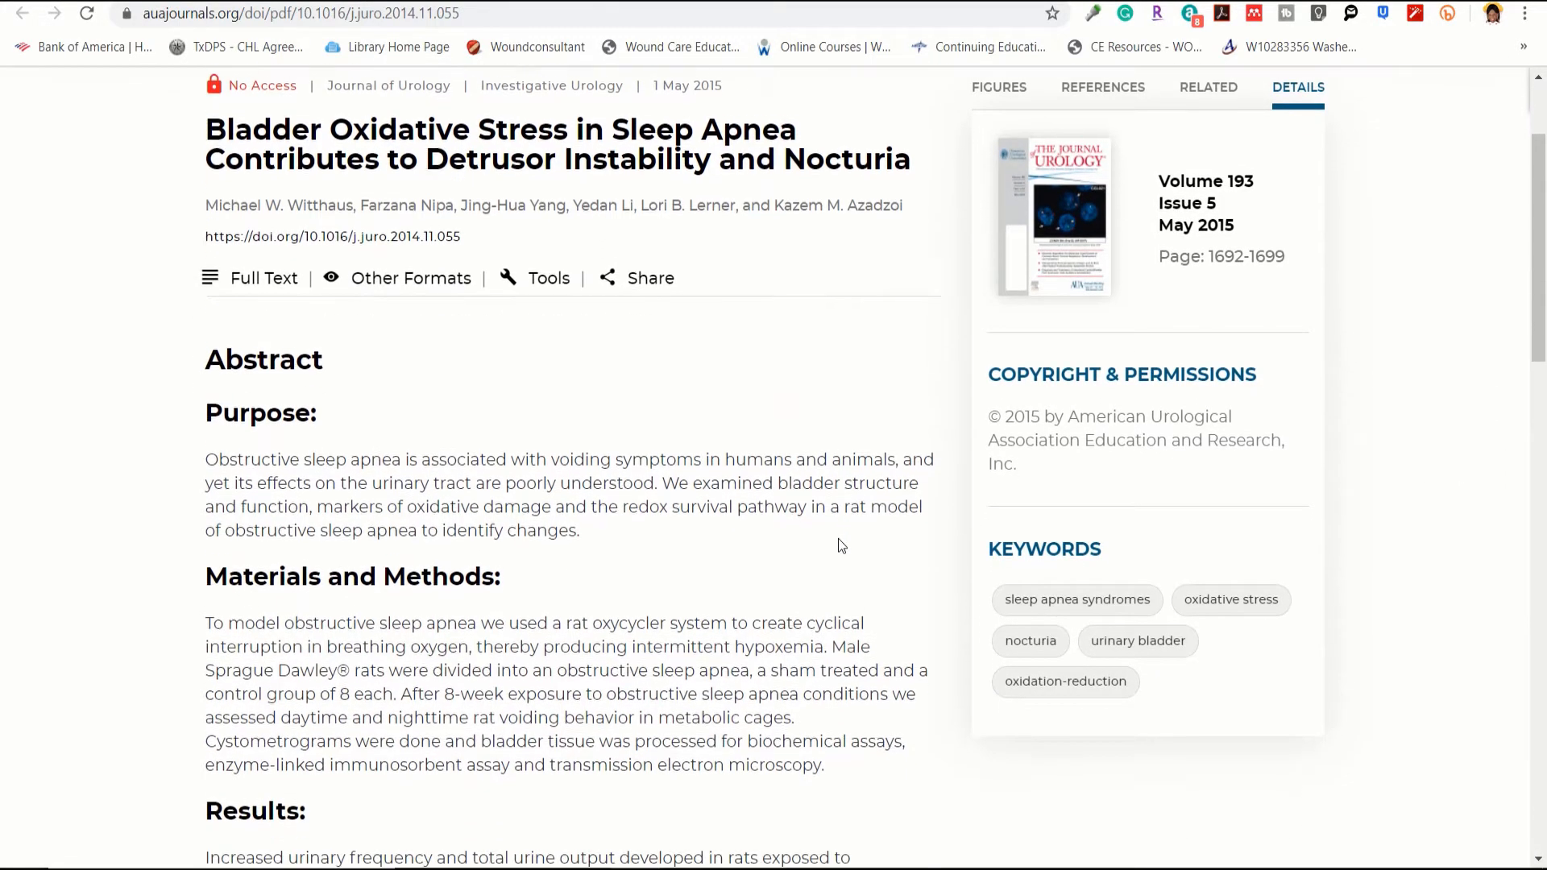
pyautogui.scroll(2, 838, 538)
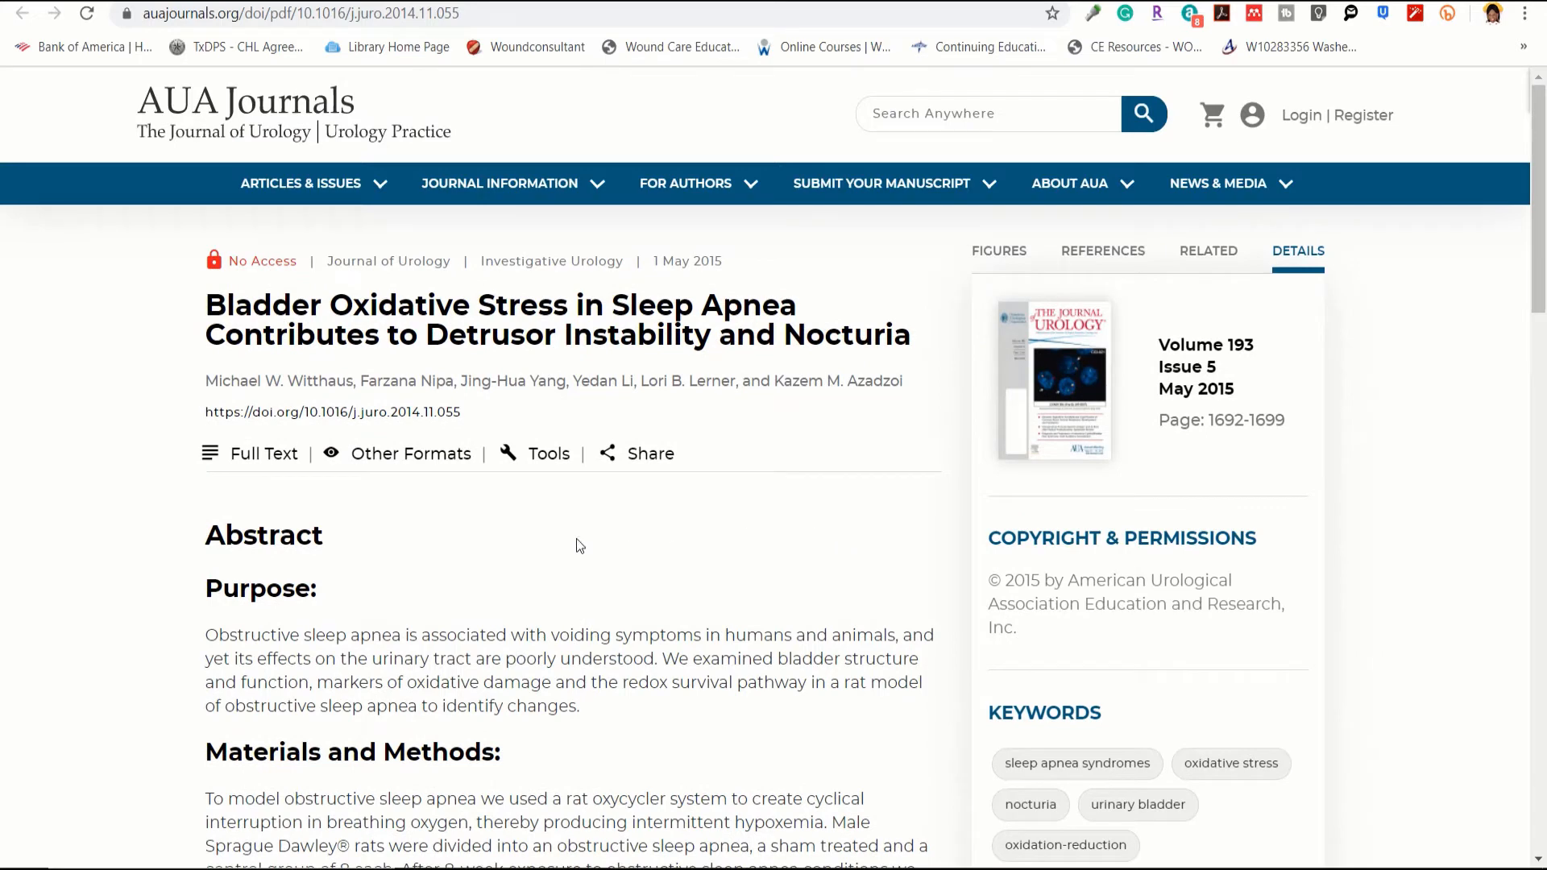
pyautogui.moveTo(592, 867)
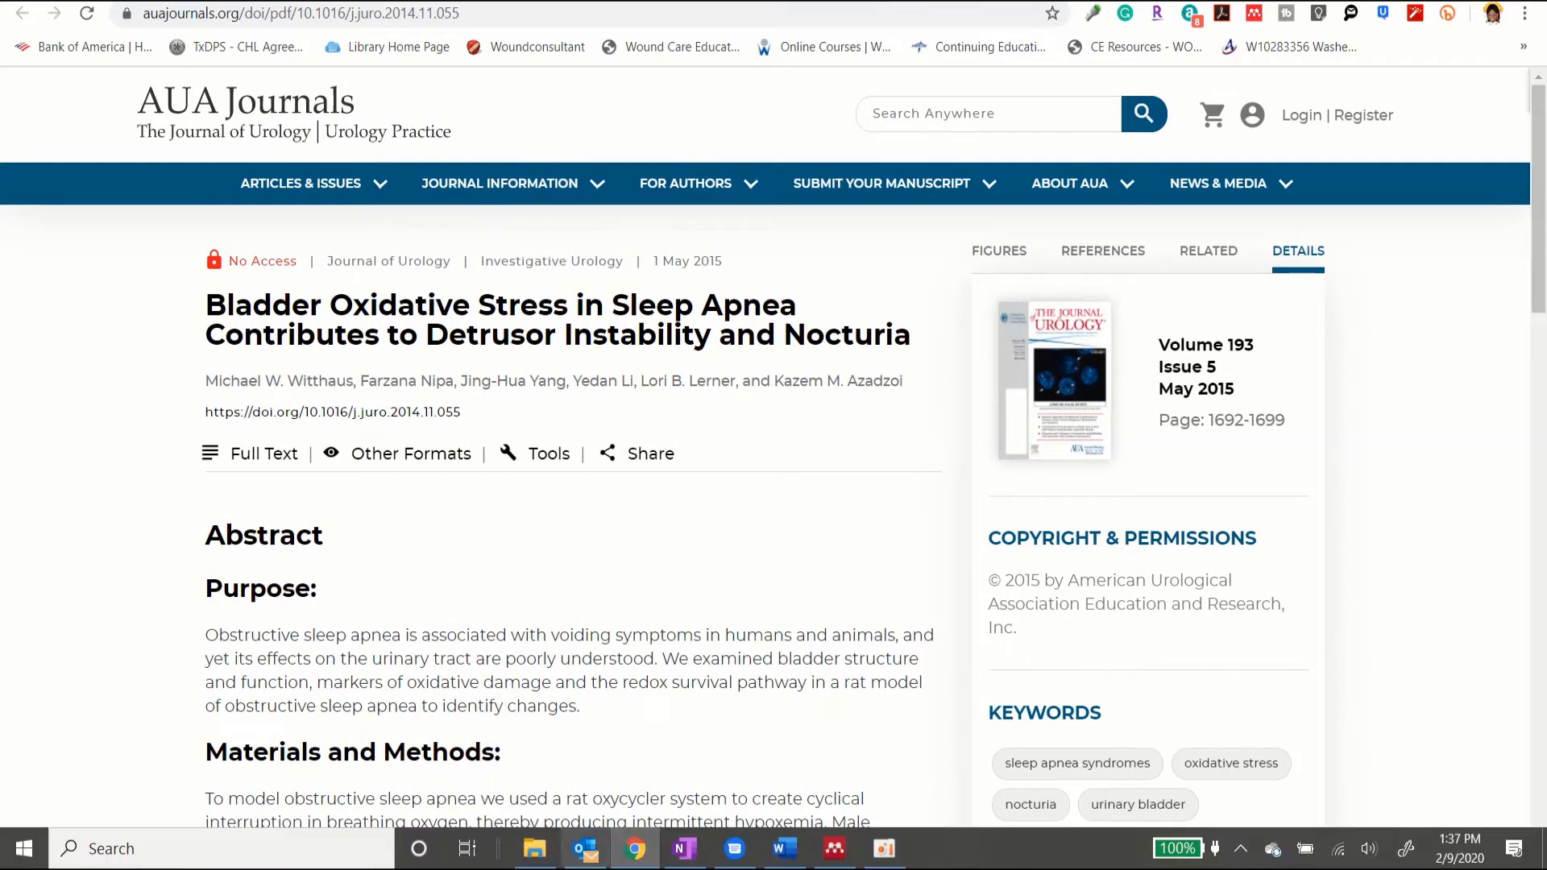
pyautogui.click(832, 854)
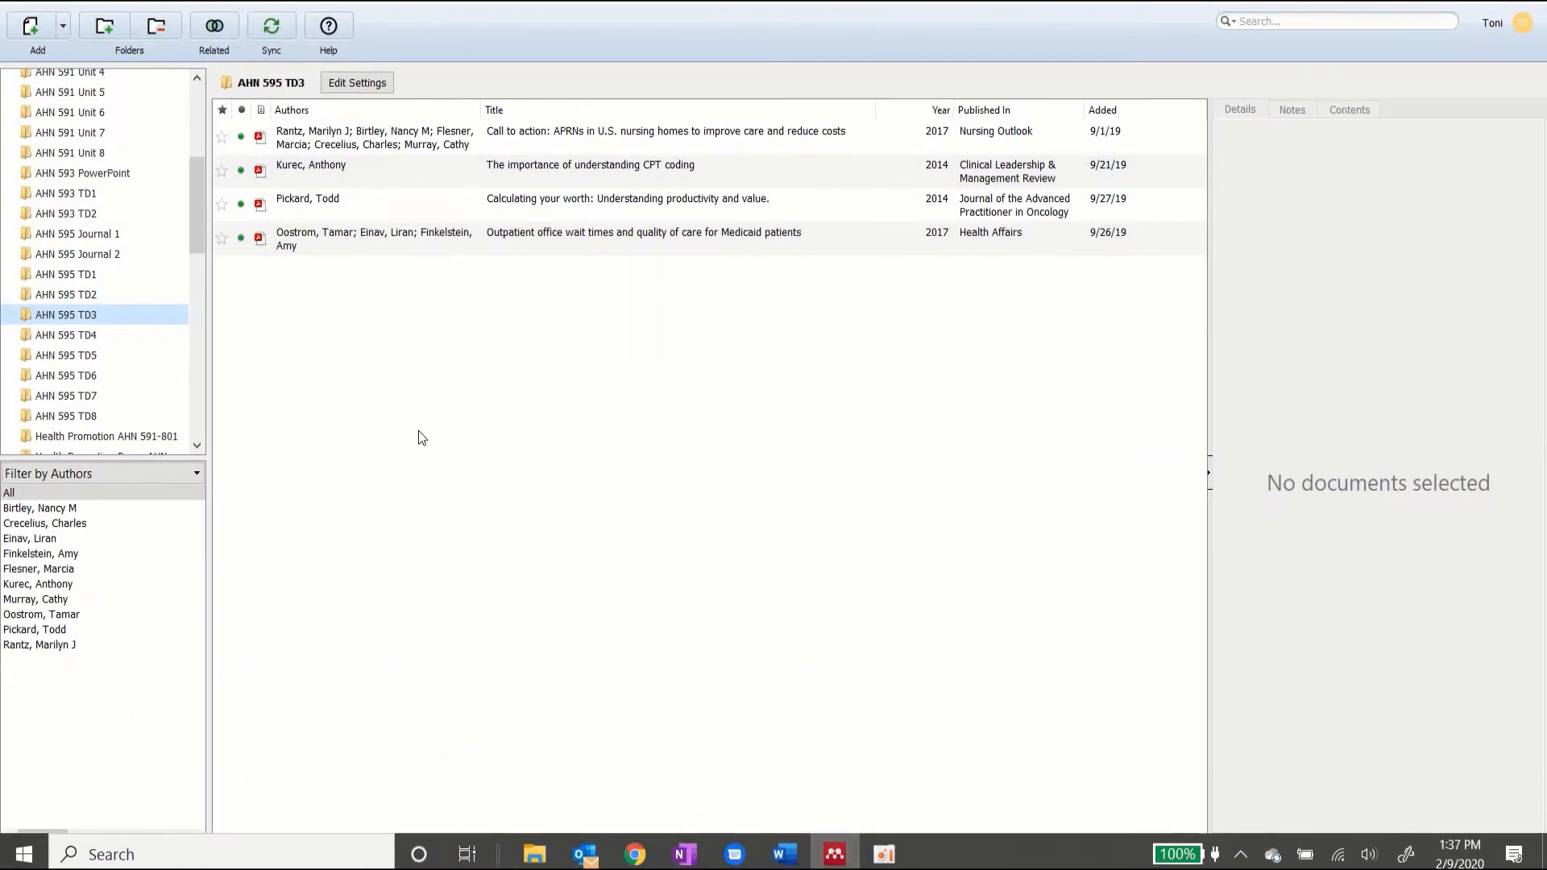
pyautogui.moveTo(195, 185); pyautogui.dragTo(191, 95)
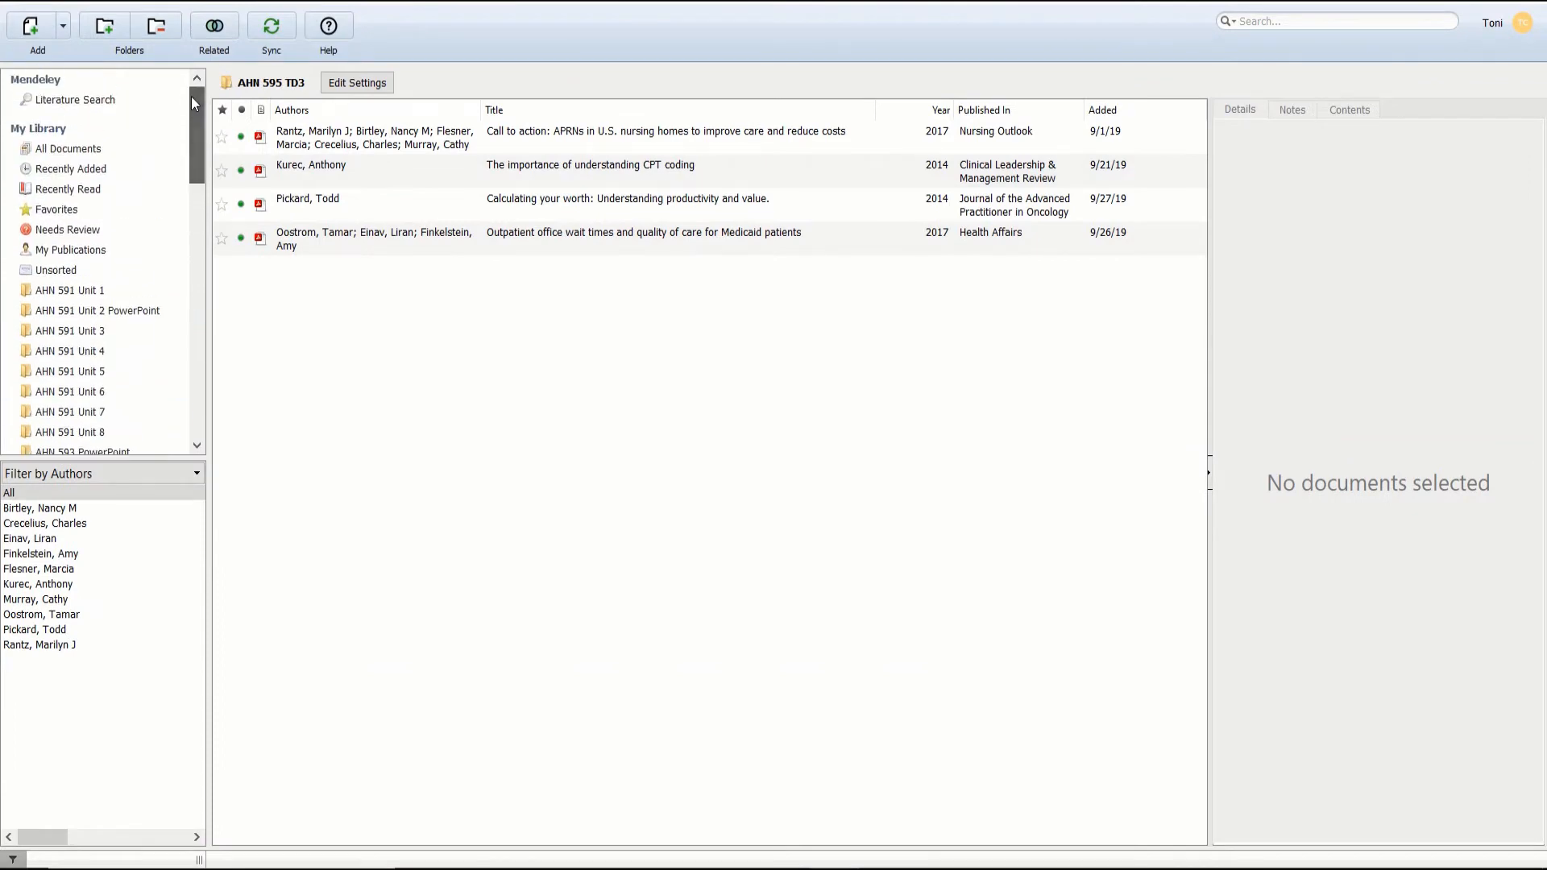
pyautogui.click(89, 151)
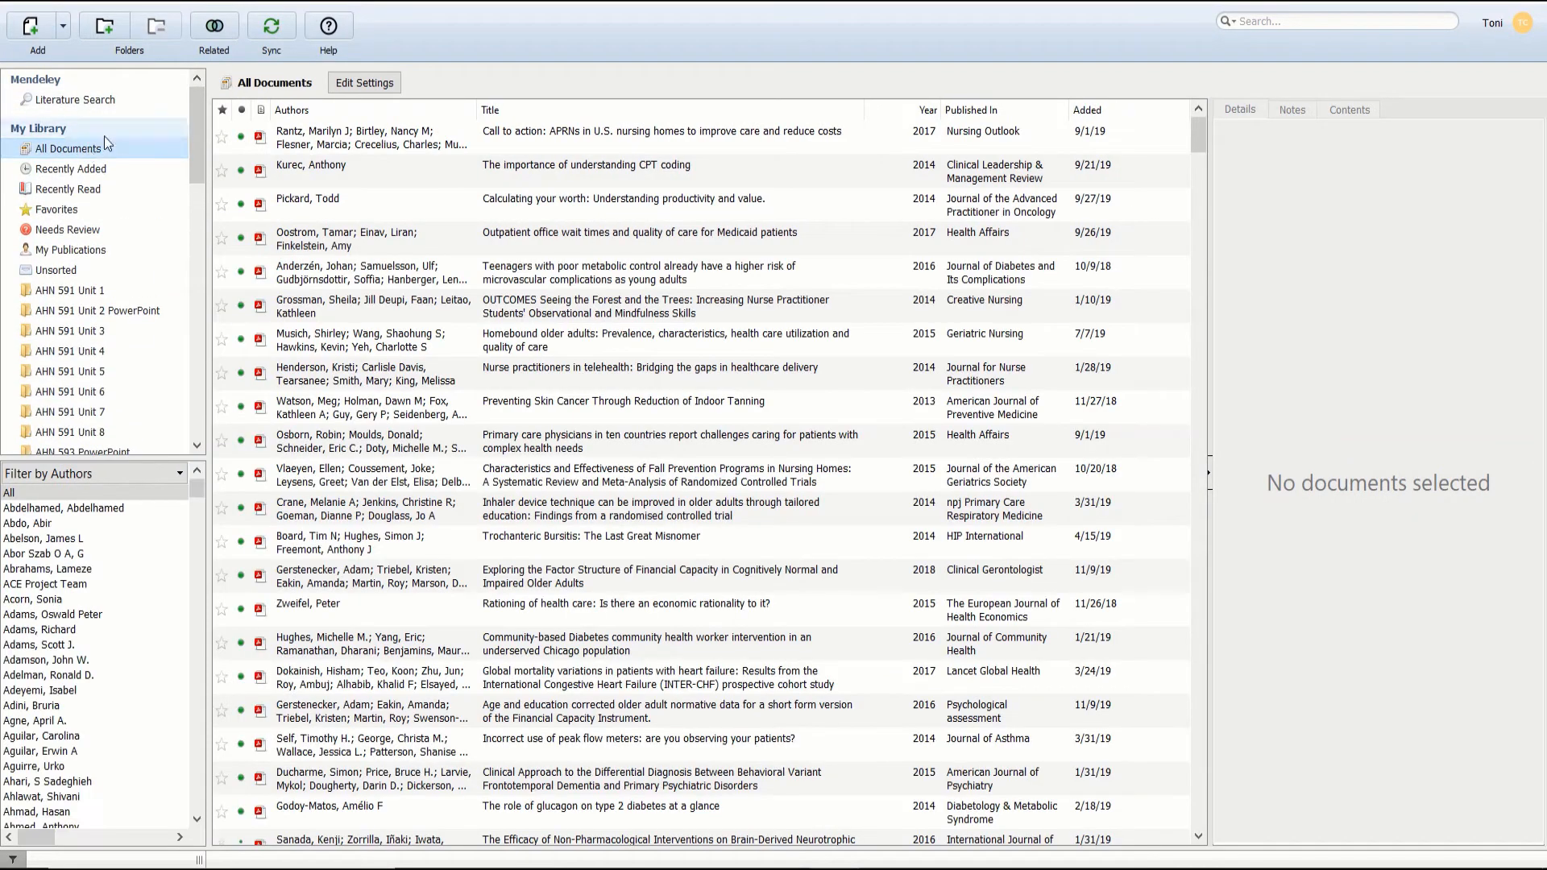
pyautogui.click(1094, 111)
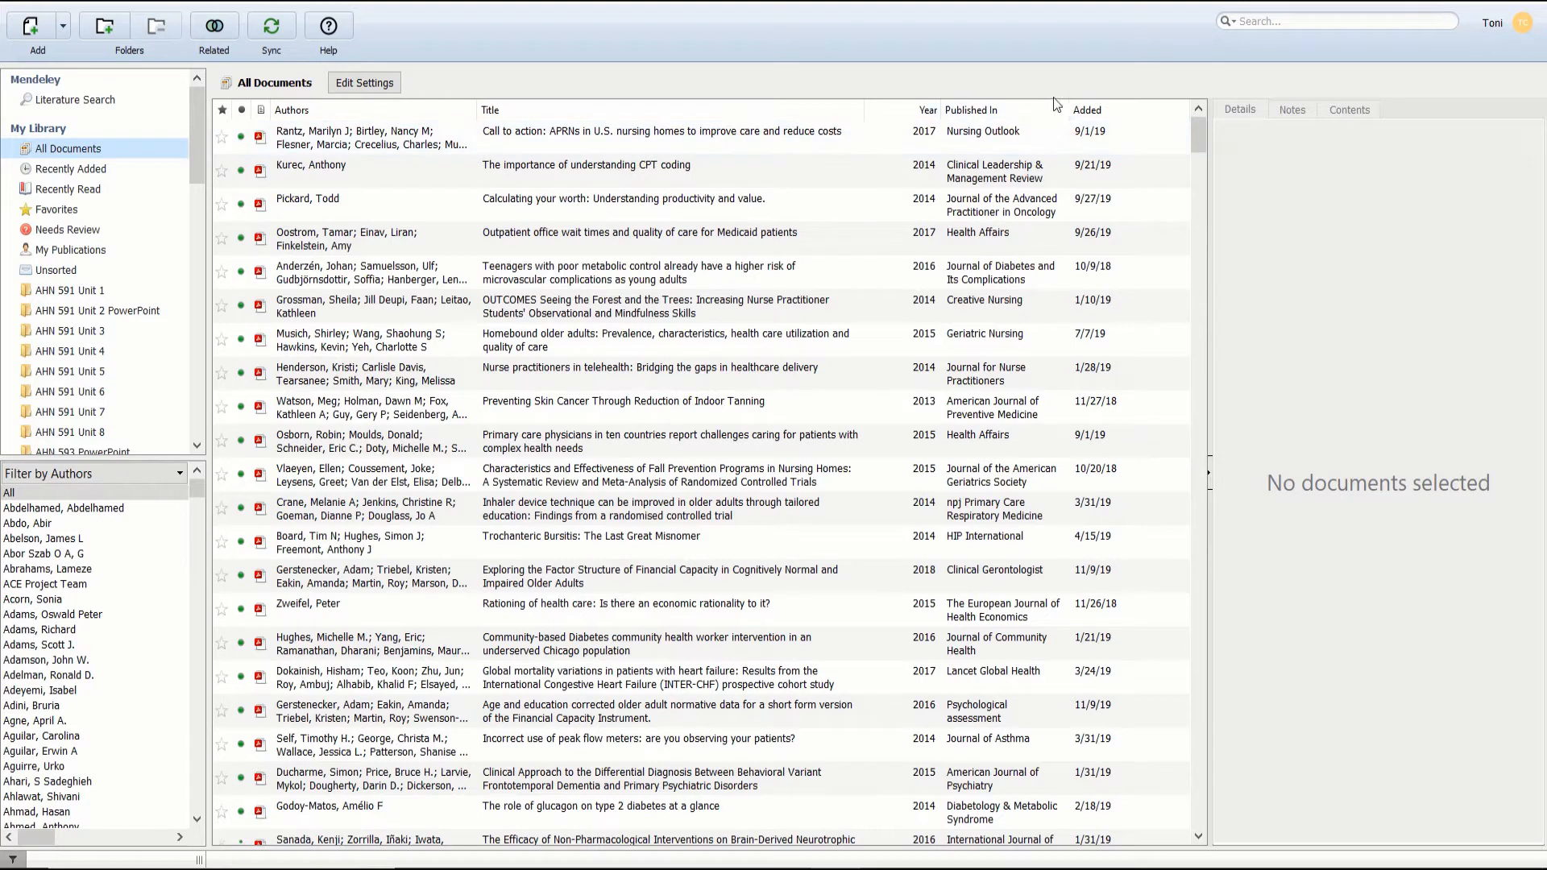
pyautogui.click(1096, 111)
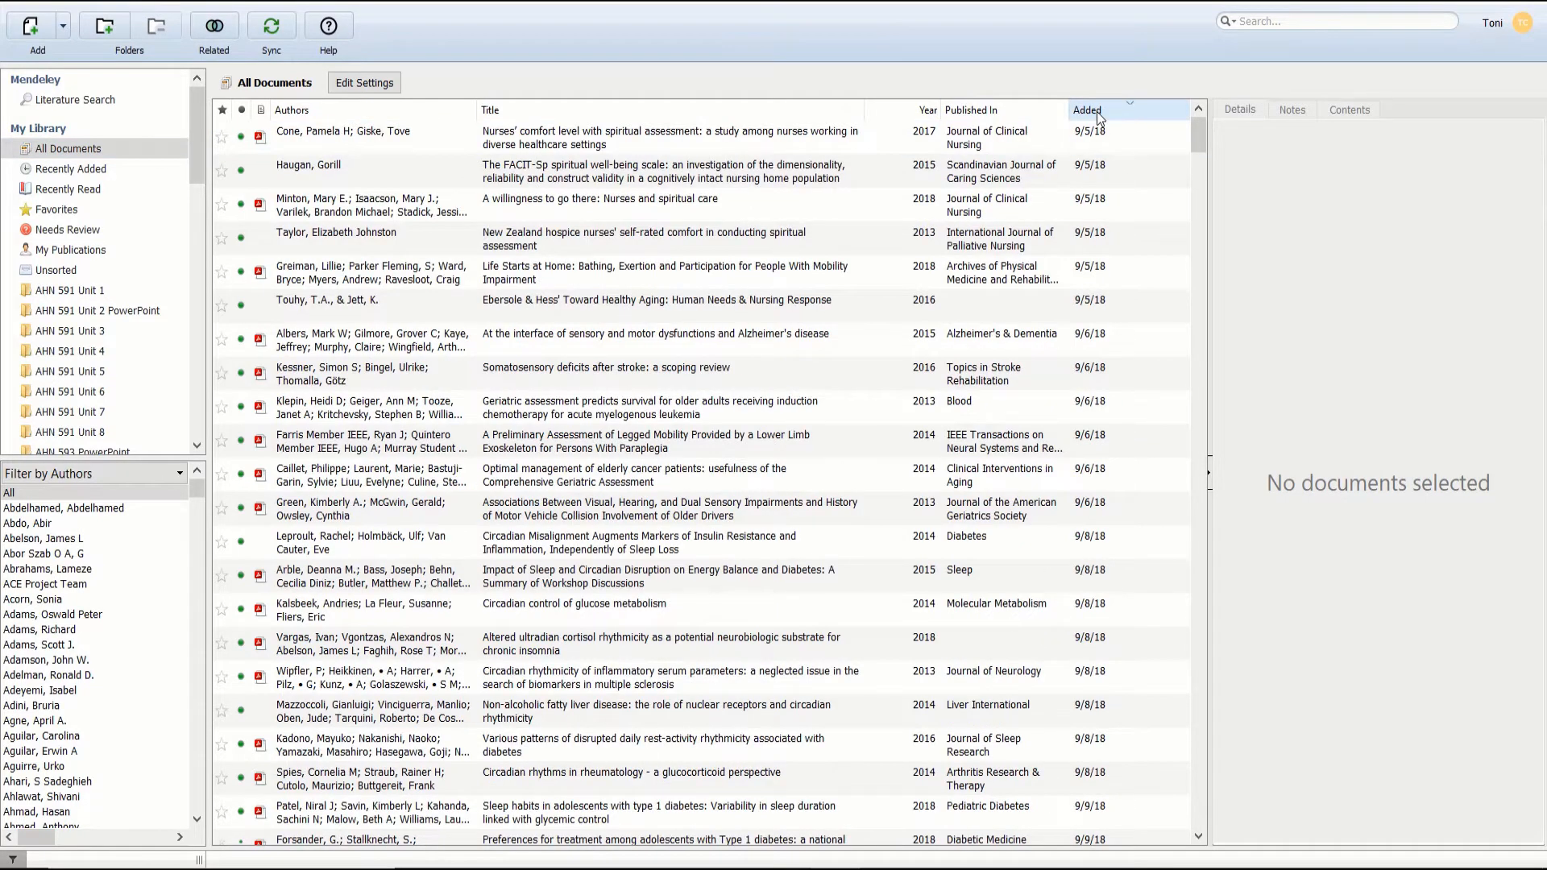
# Step: Sync the library and dismiss the sync connection error message
pyautogui.click(272, 27)
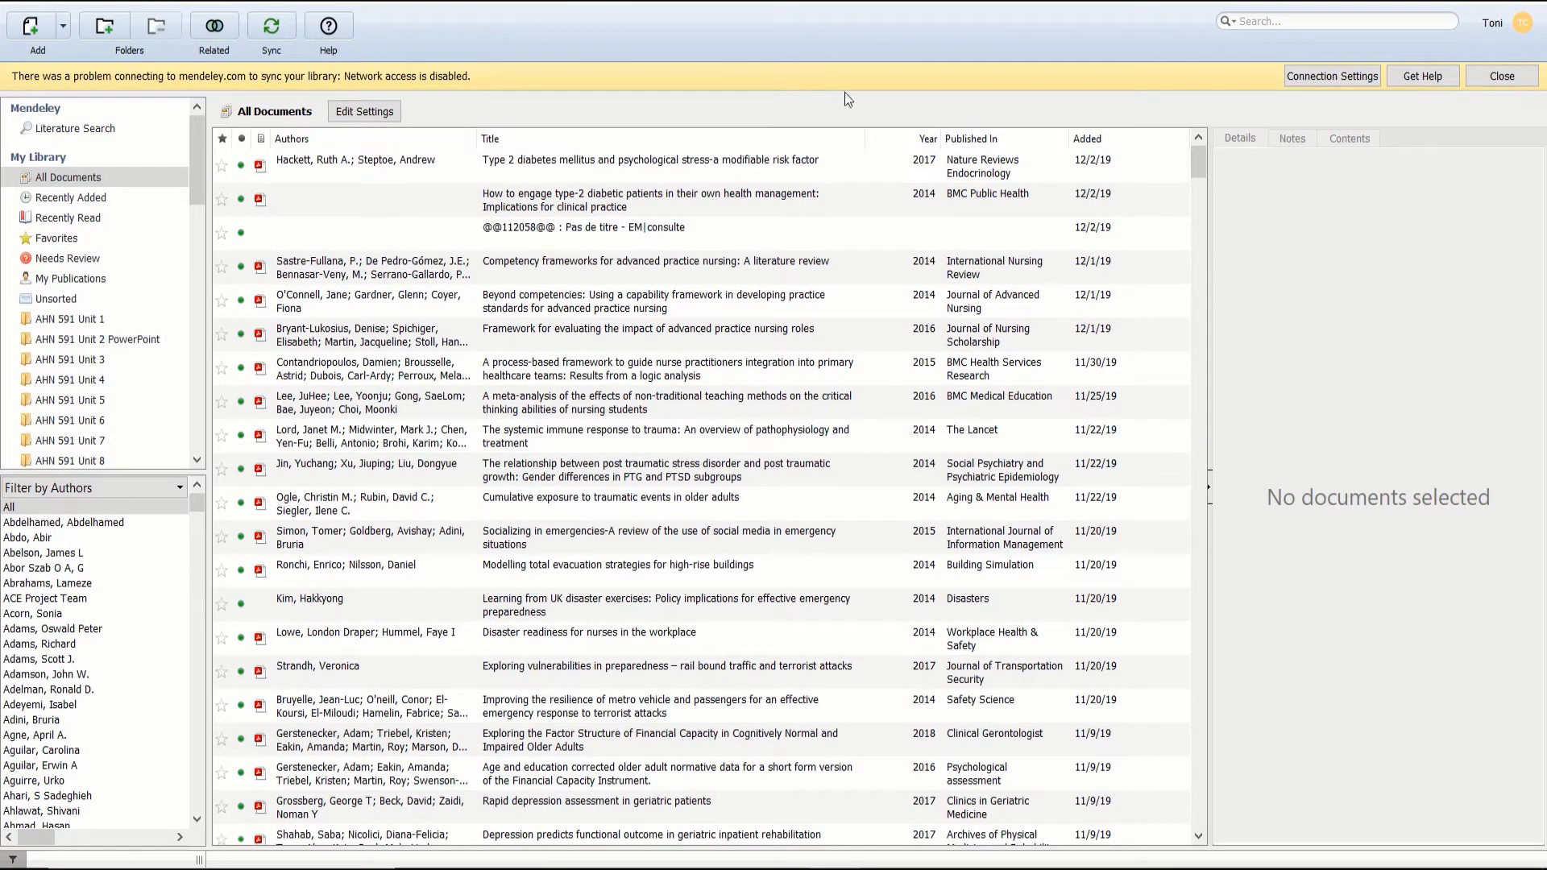
pyautogui.click(1501, 76)
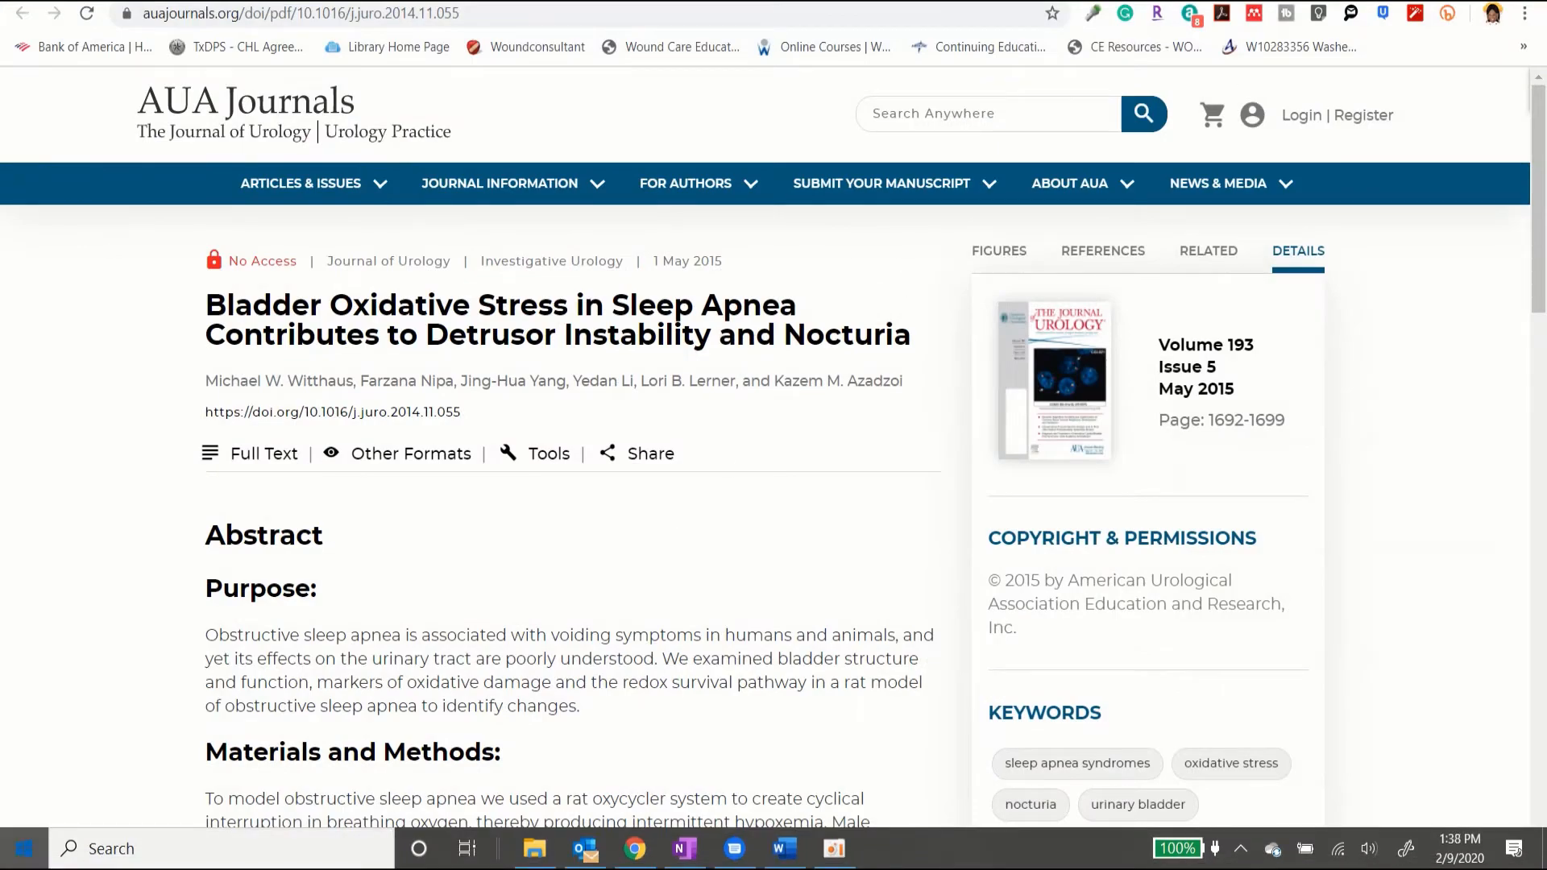
pyautogui.click(24, 848)
# Step: Relaunch Mendeley Desktop, sync the library, and restore the window to a smaller size
pyautogui.click(481, 299)
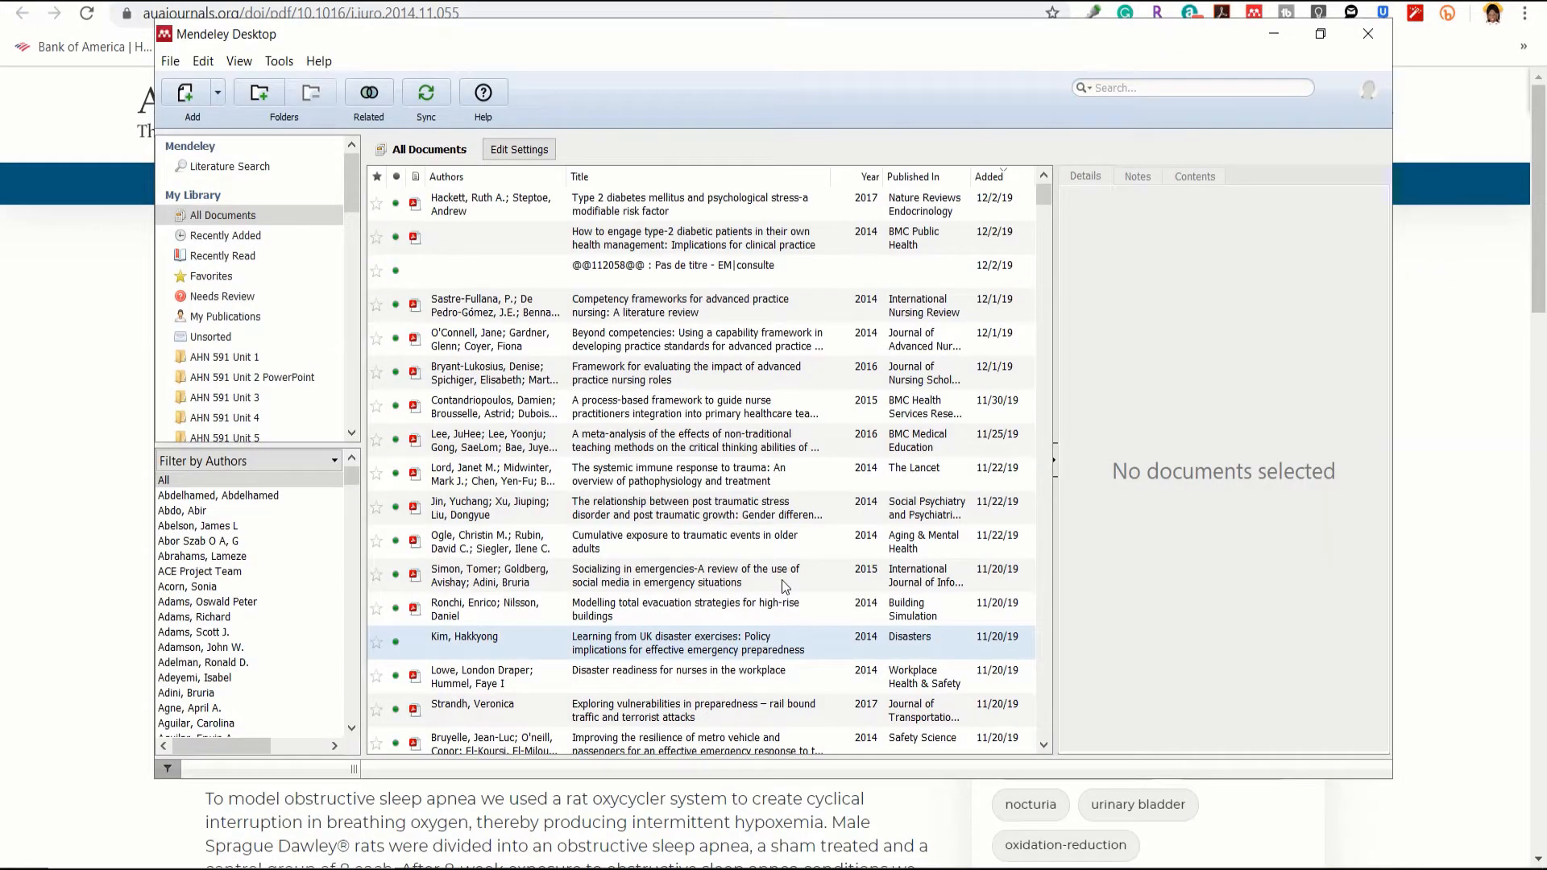
pyautogui.click(419, 102)
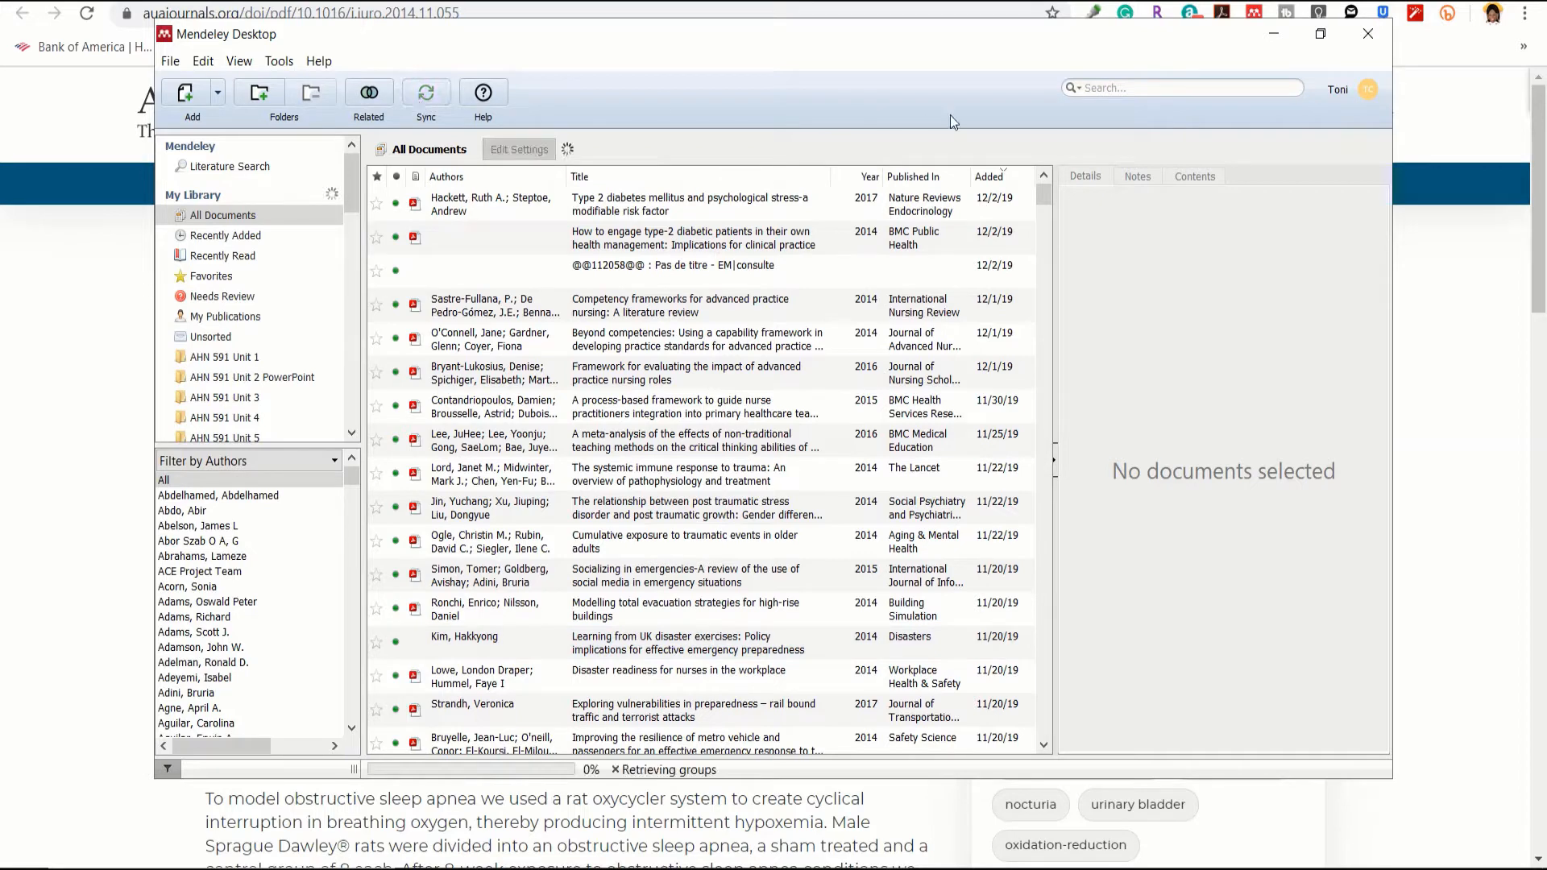
pyautogui.click(1322, 36)
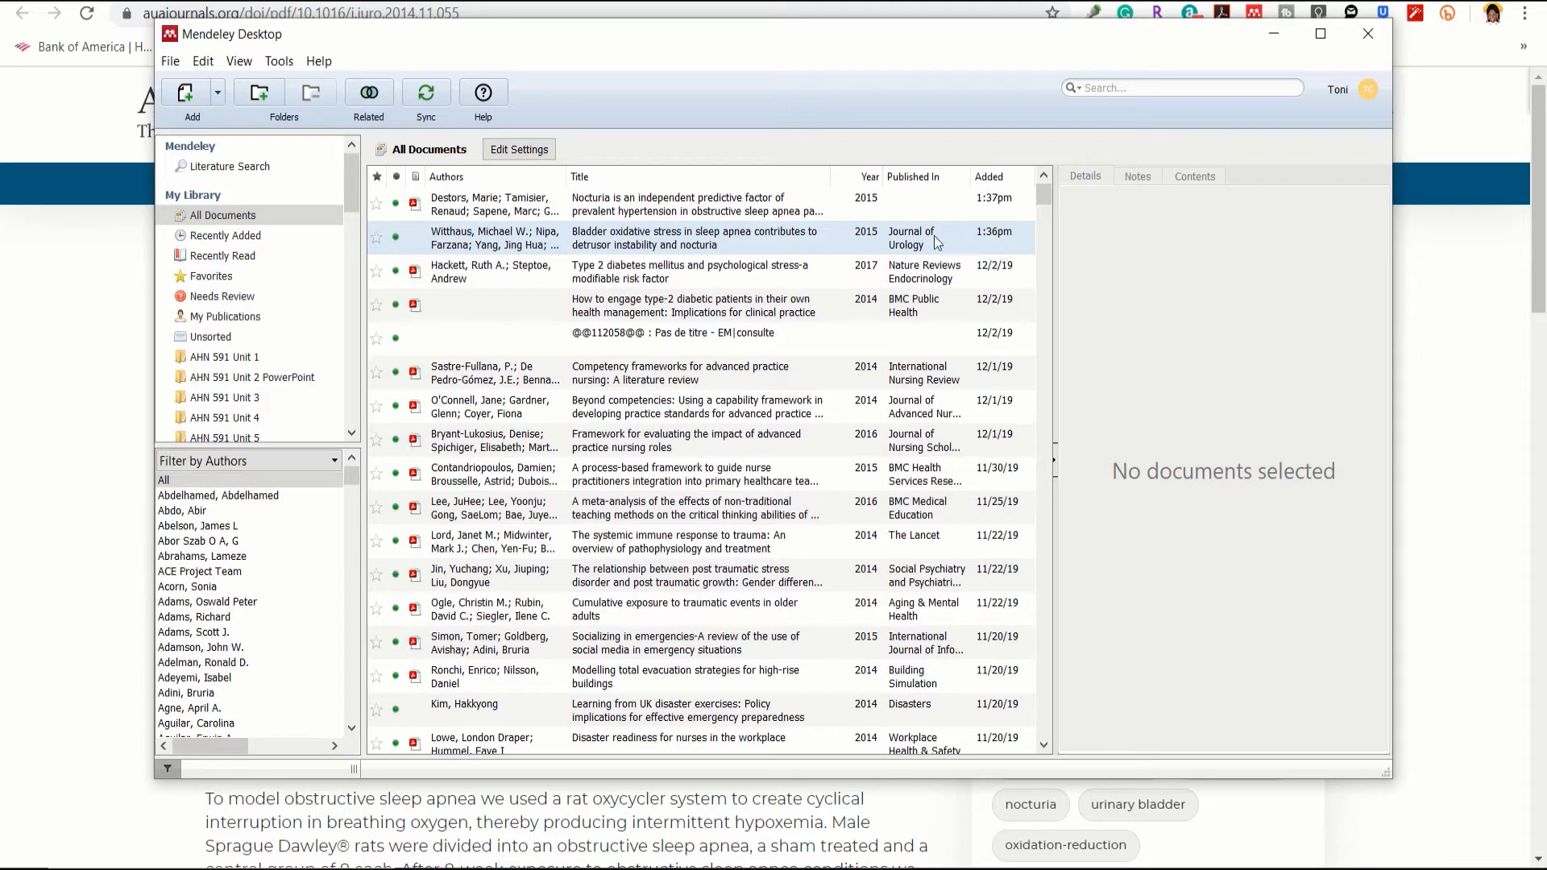
# Step: Compare the Nocturia and Bladder entries, select the Nocturia entry's empty Journal field, then show ScienceDirect
pyautogui.click(726, 214)
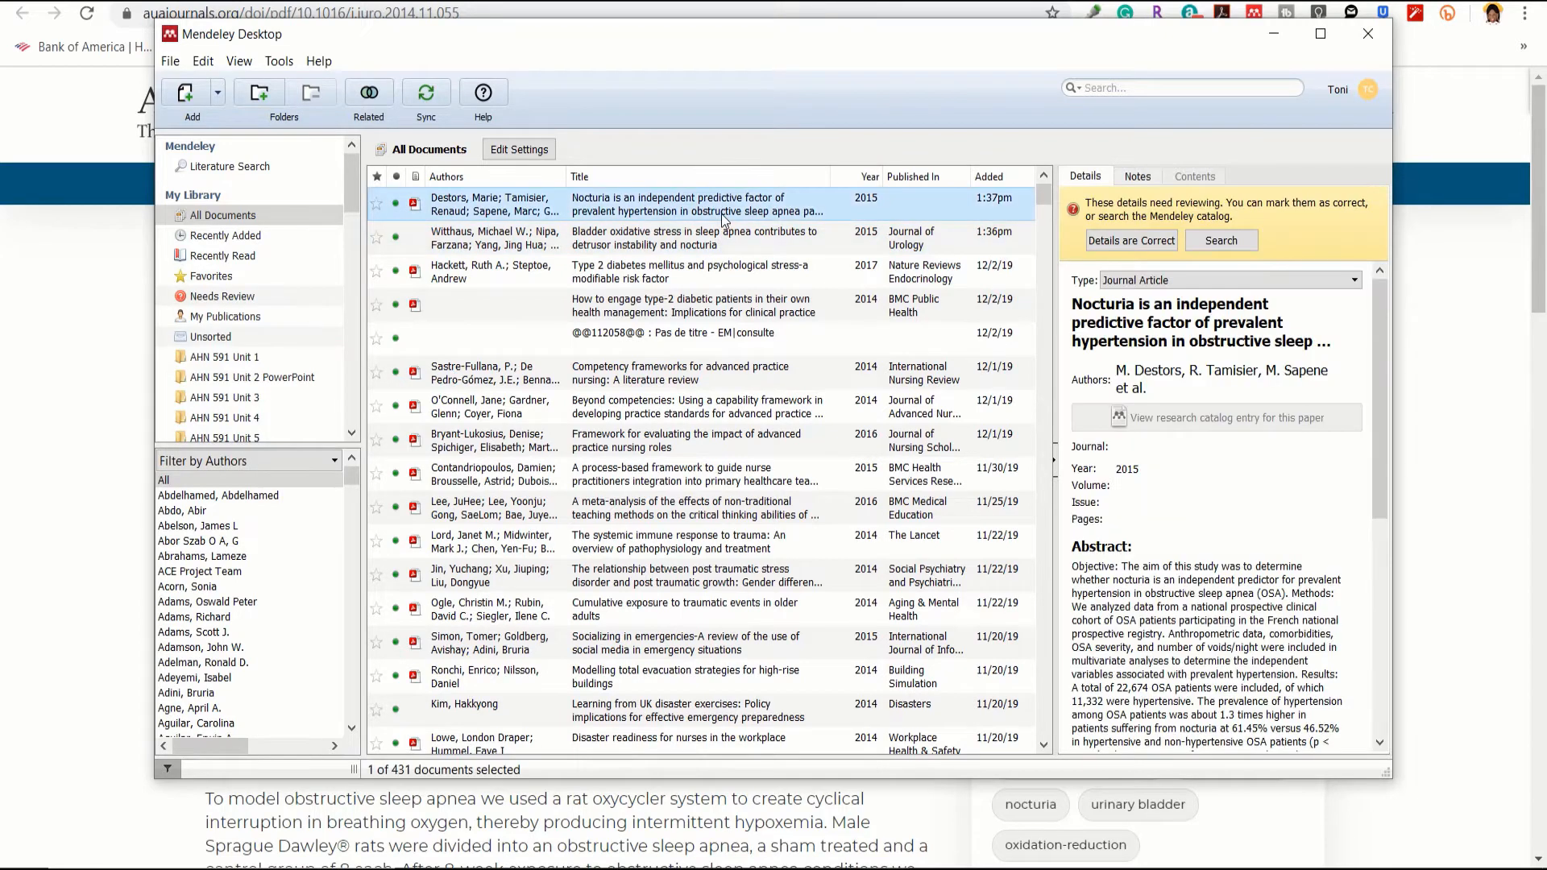
pyautogui.click(714, 243)
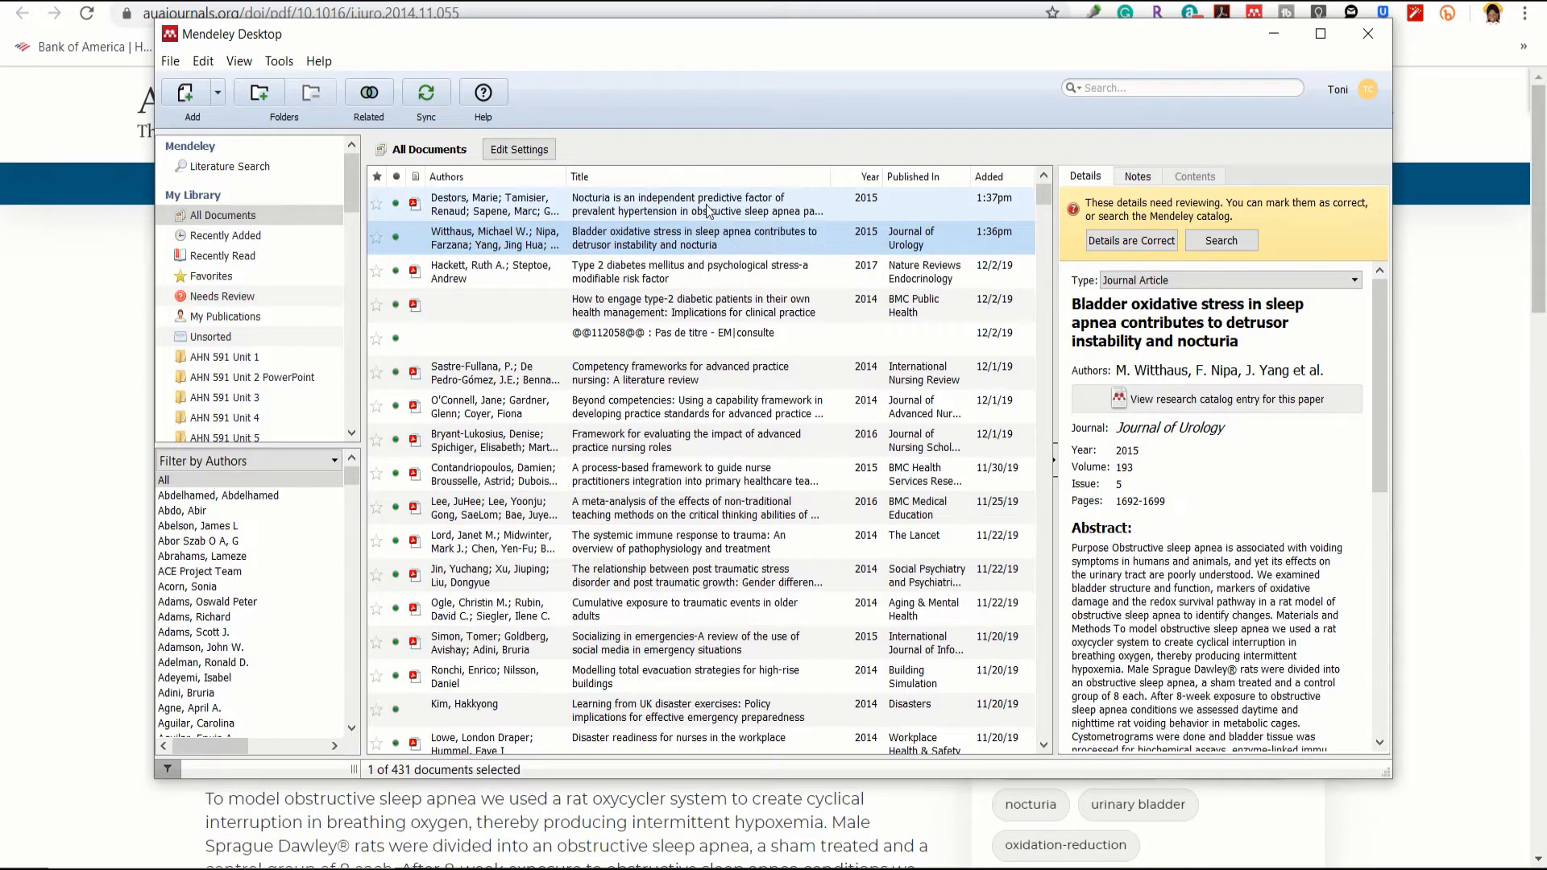
pyautogui.click(708, 211)
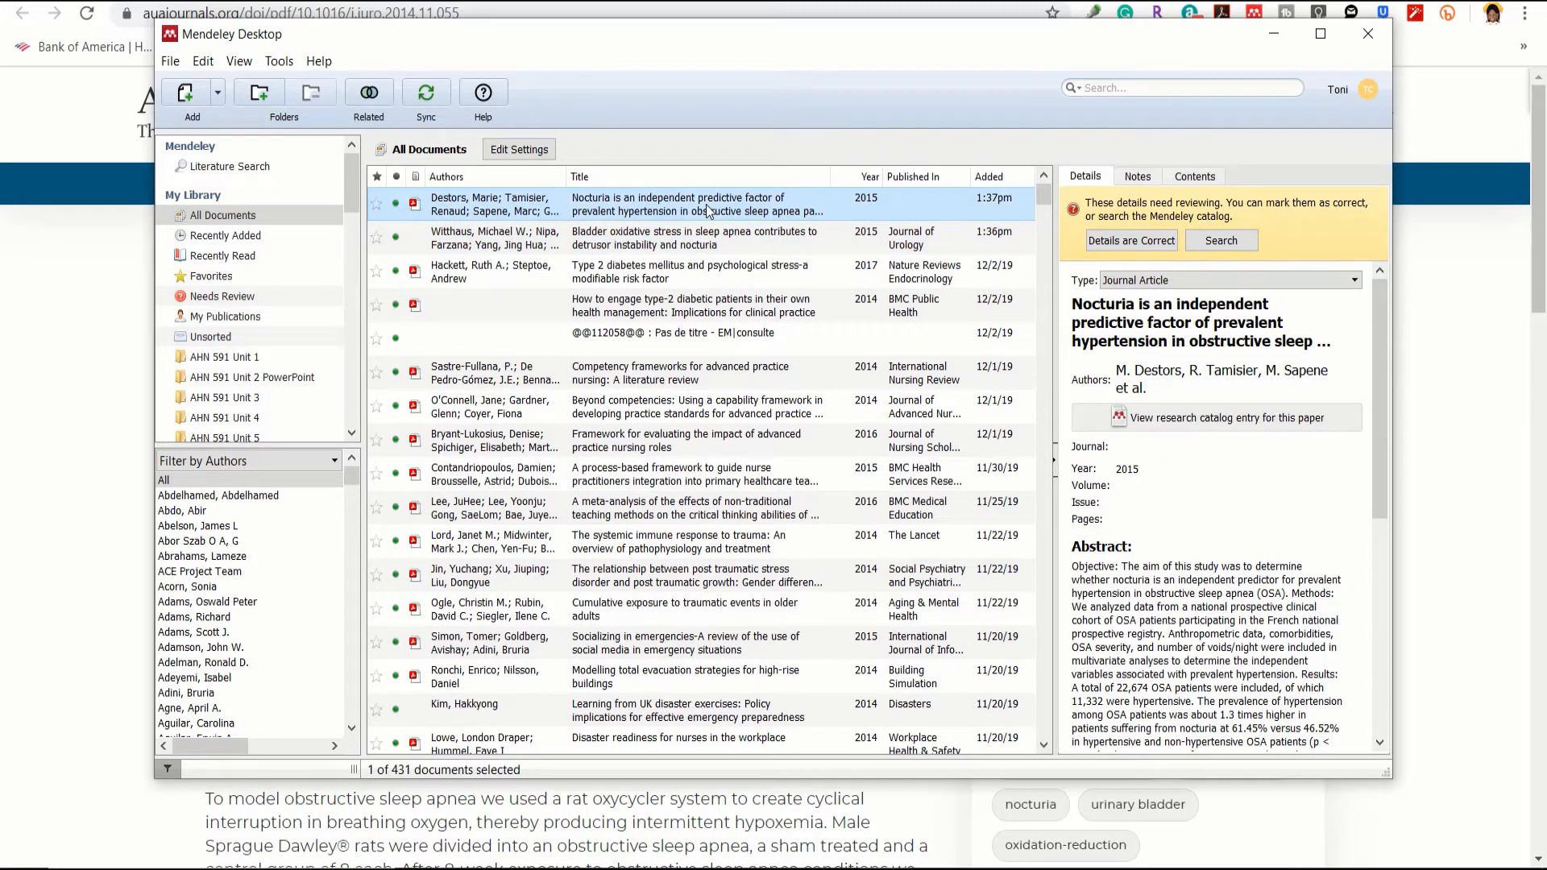
pyautogui.click(1180, 447)
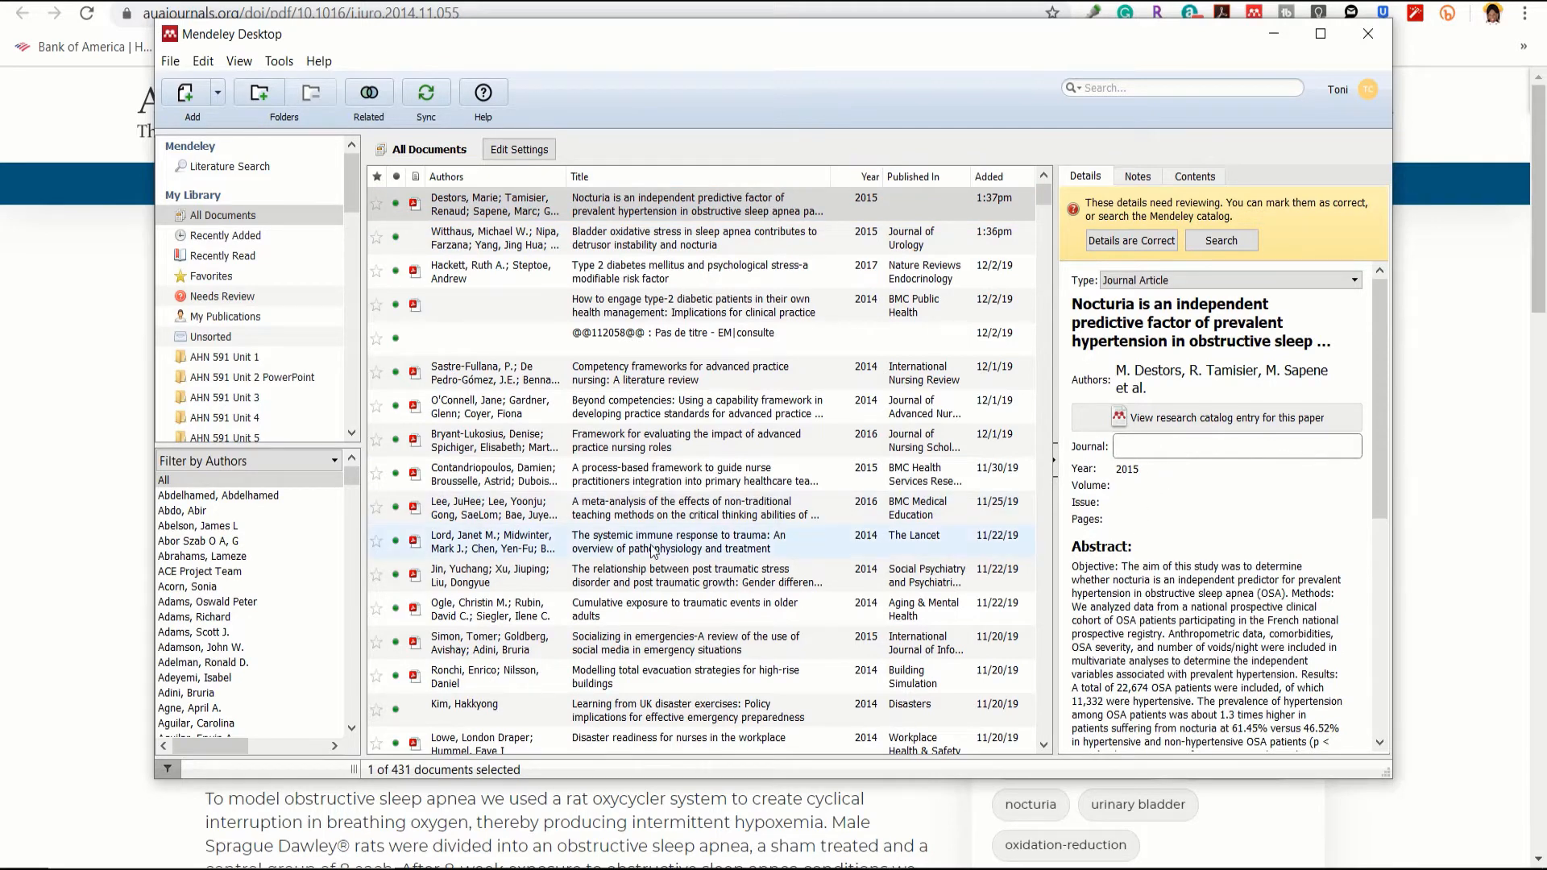
pyautogui.click(100, 535)
pyautogui.click(531, 0)
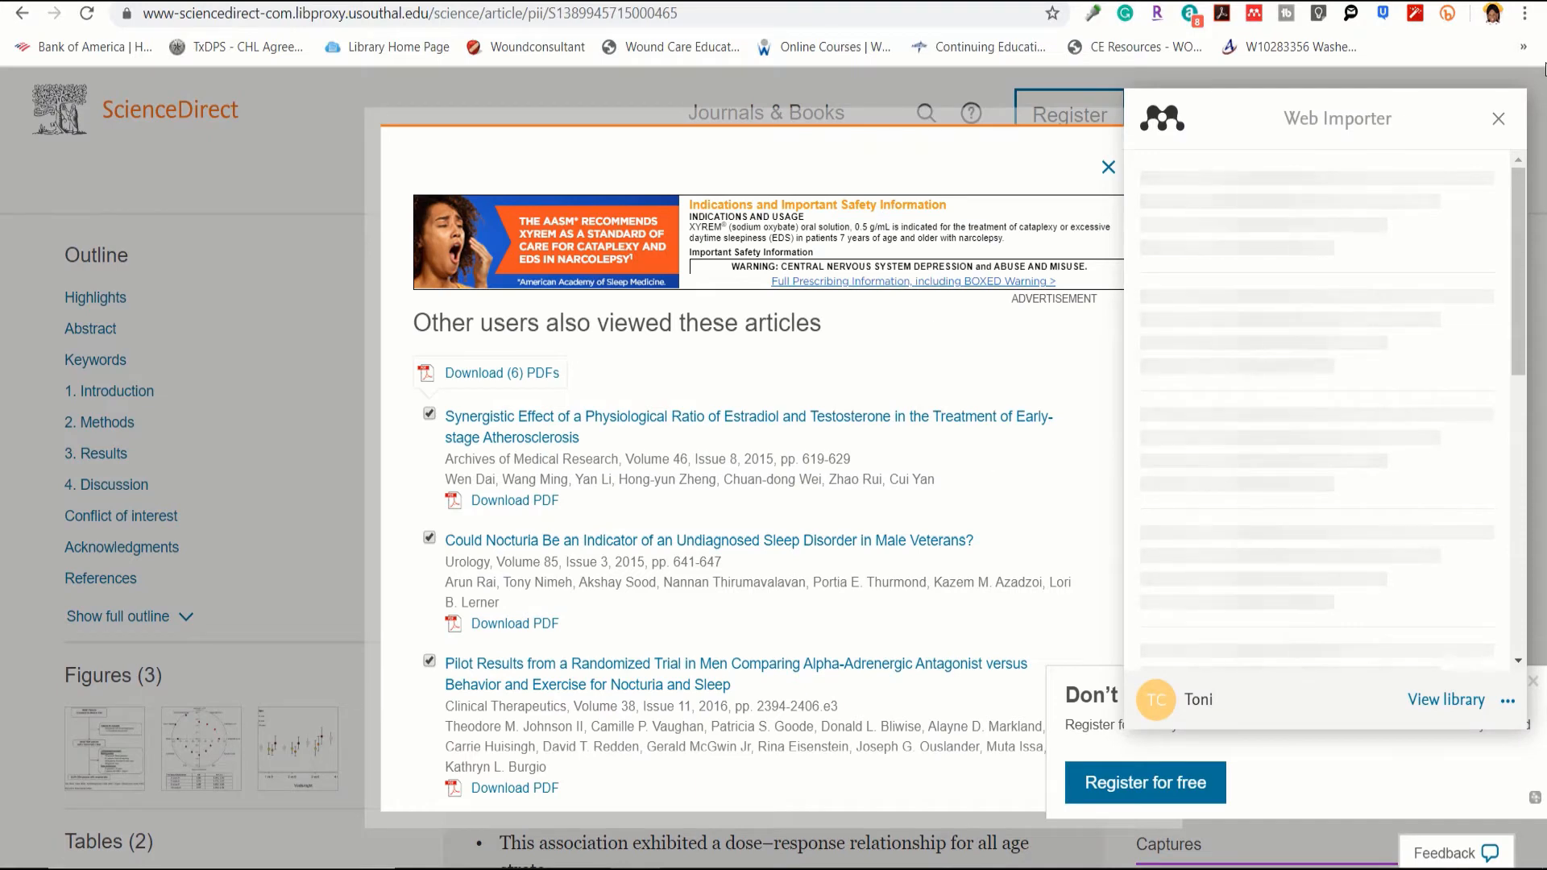
# Step: Close the Web Importer panel and the related-articles popup, then return to Mendeley
pyautogui.click(1498, 119)
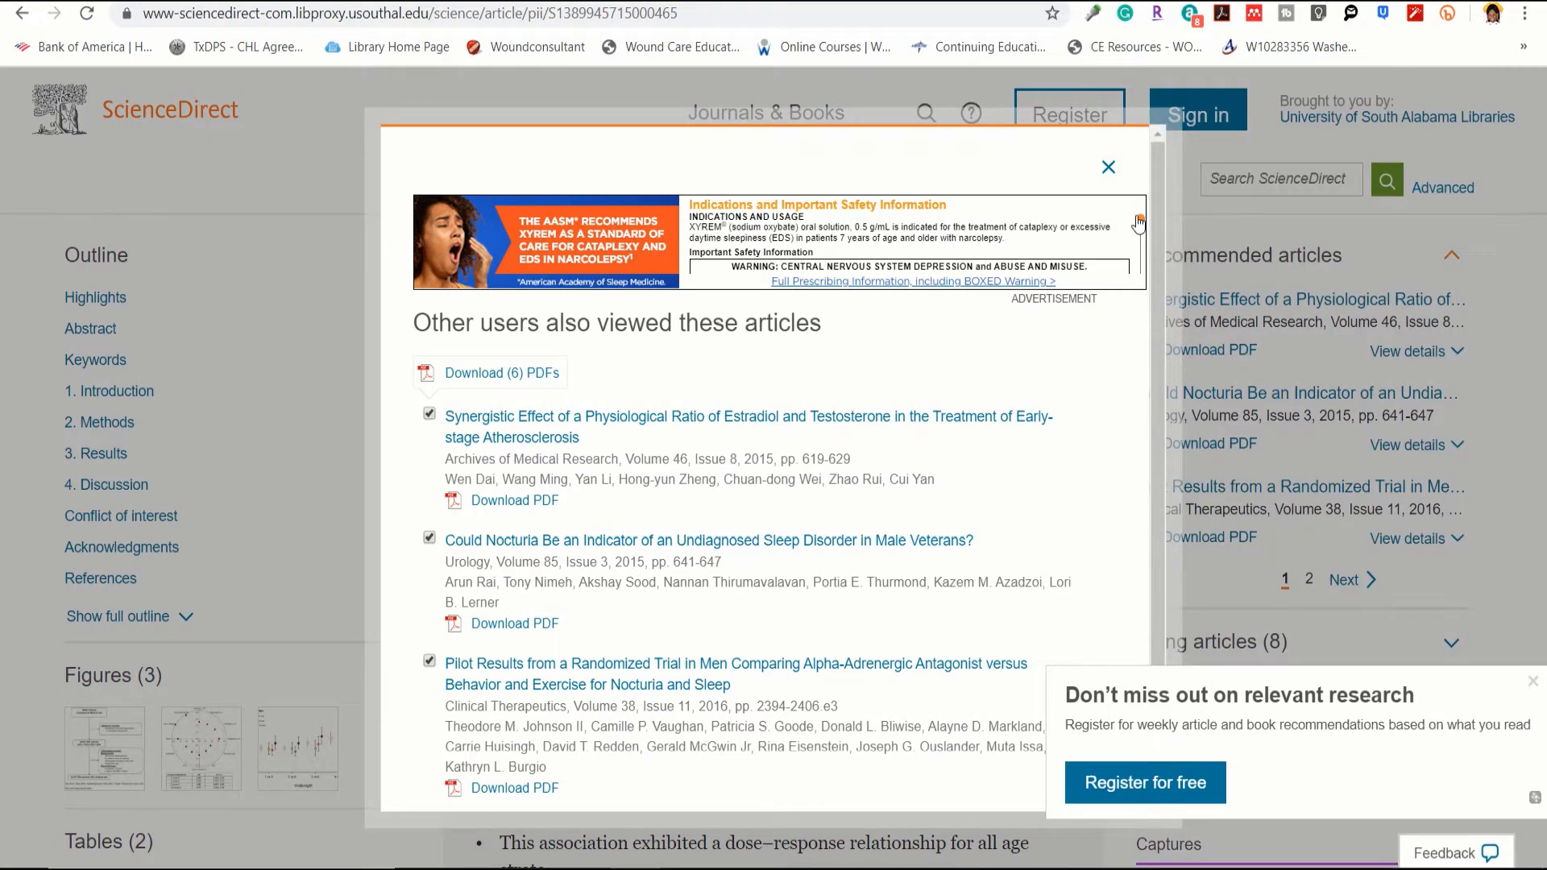
pyautogui.click(1109, 172)
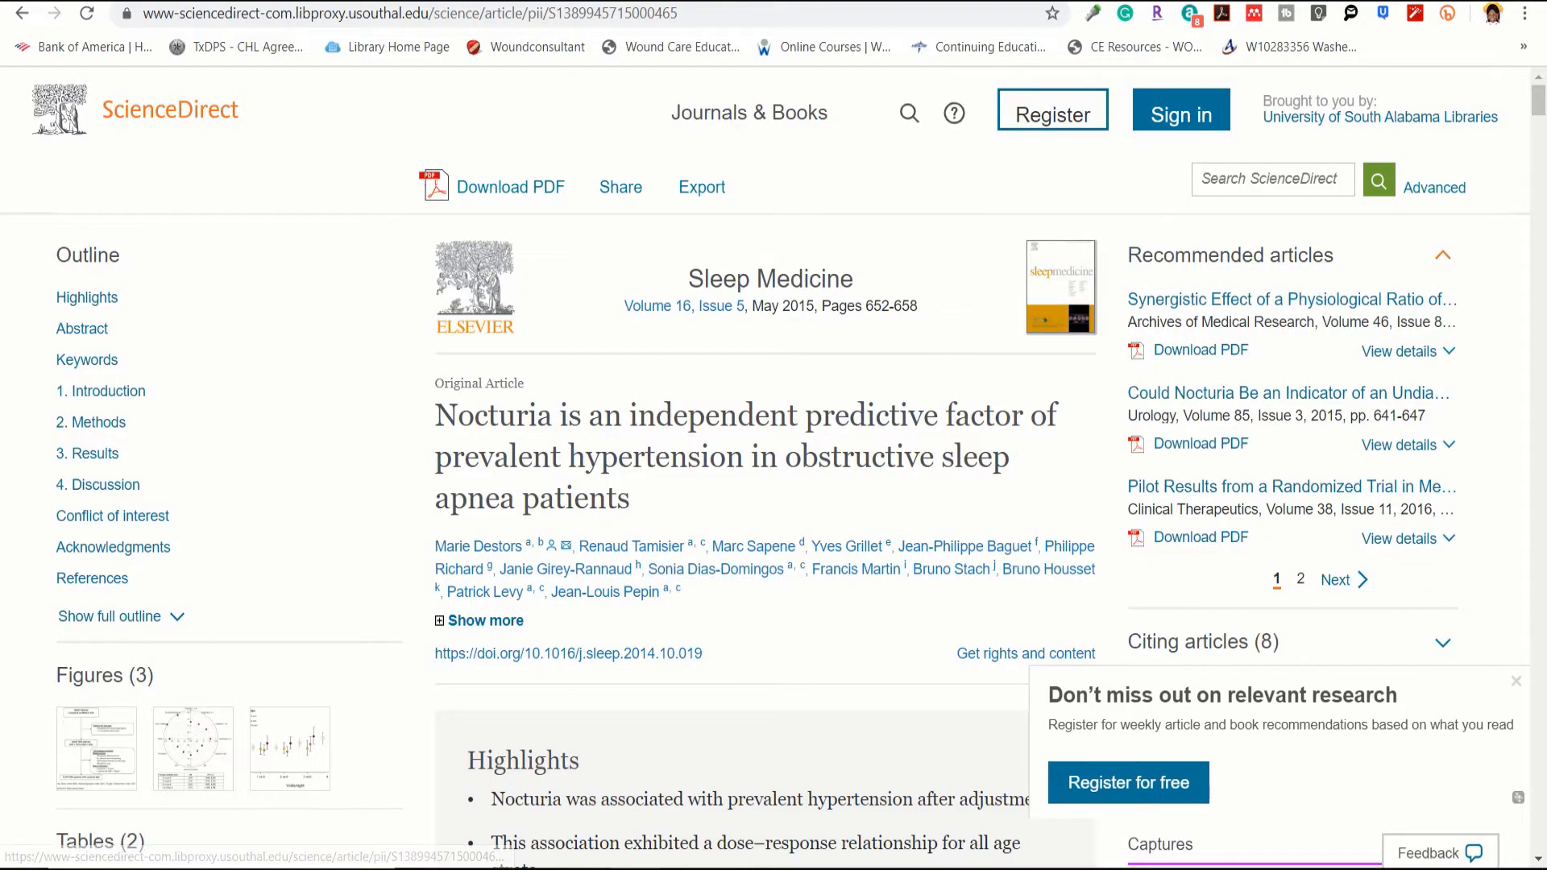
pyautogui.moveTo(728, 851)
pyautogui.moveTo(887, 860)
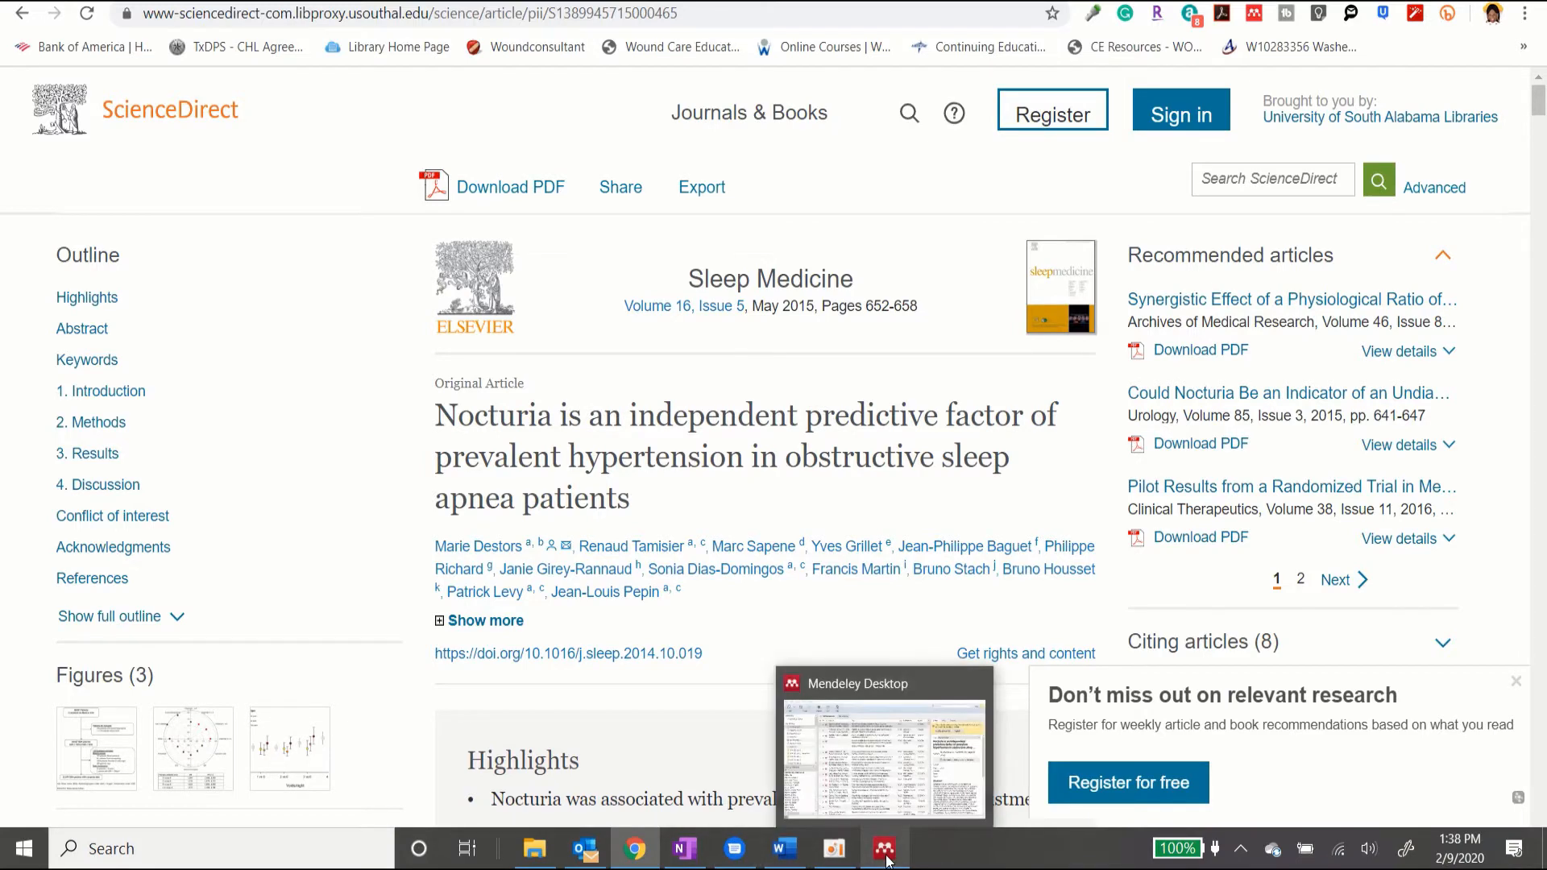
pyautogui.click(887, 861)
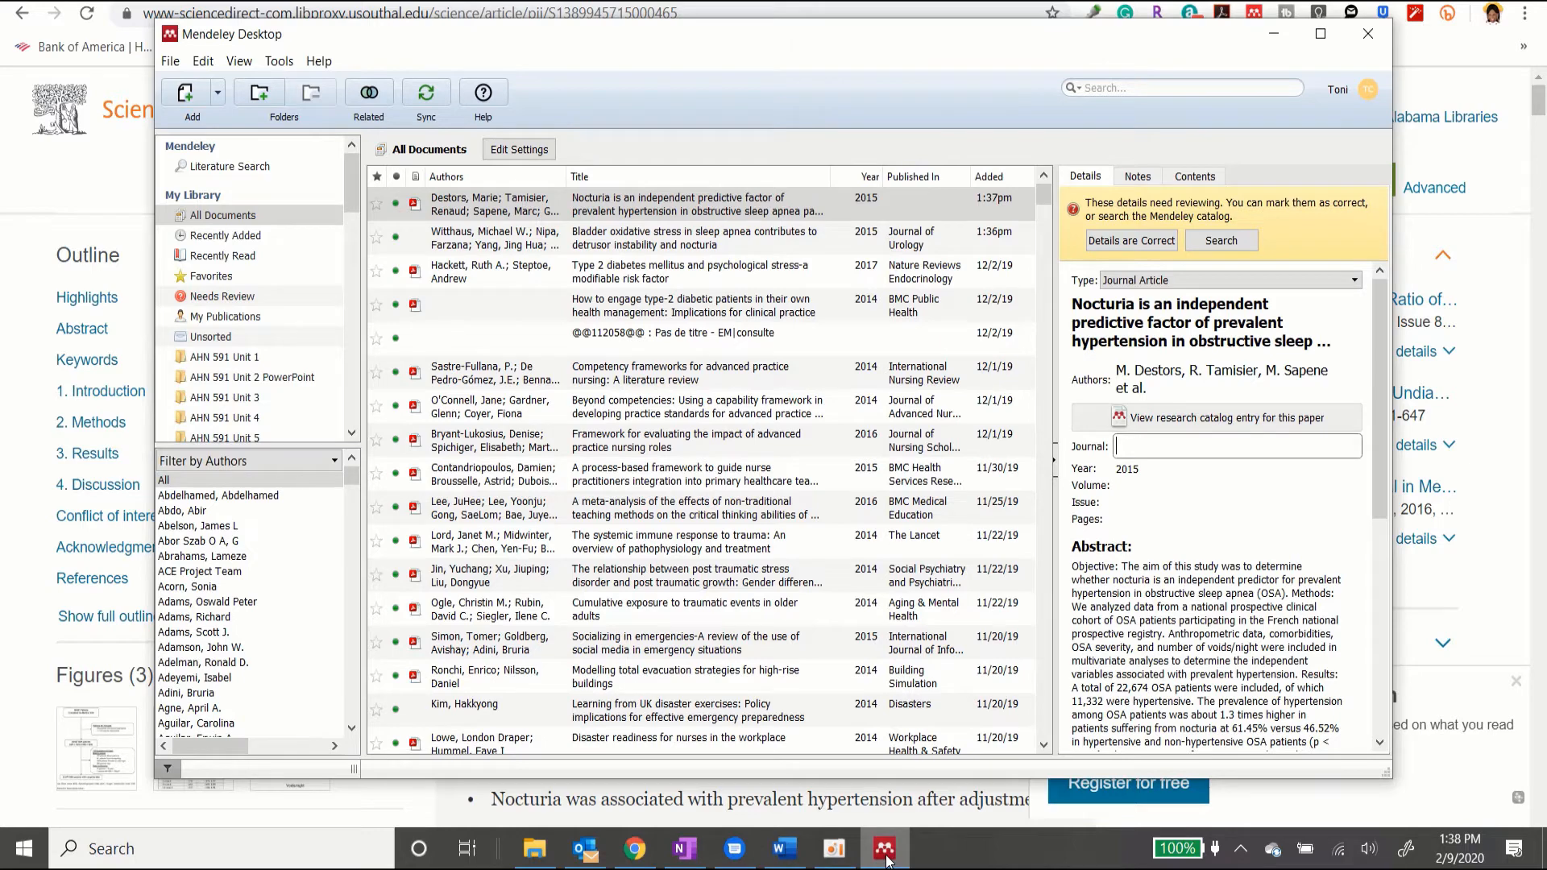
pyautogui.click(886, 860)
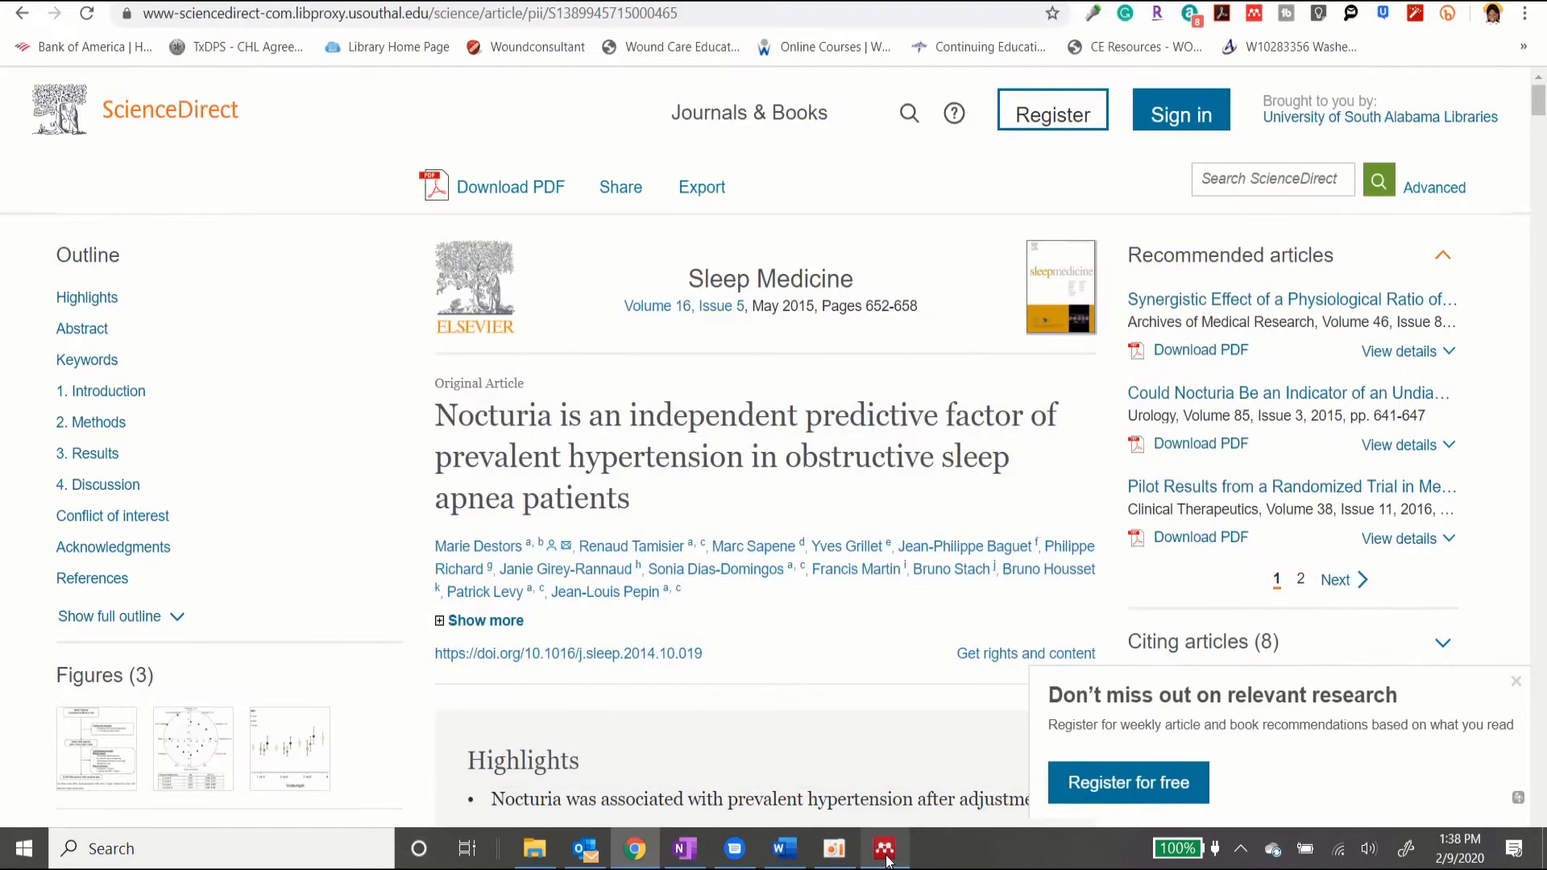
pyautogui.click(887, 861)
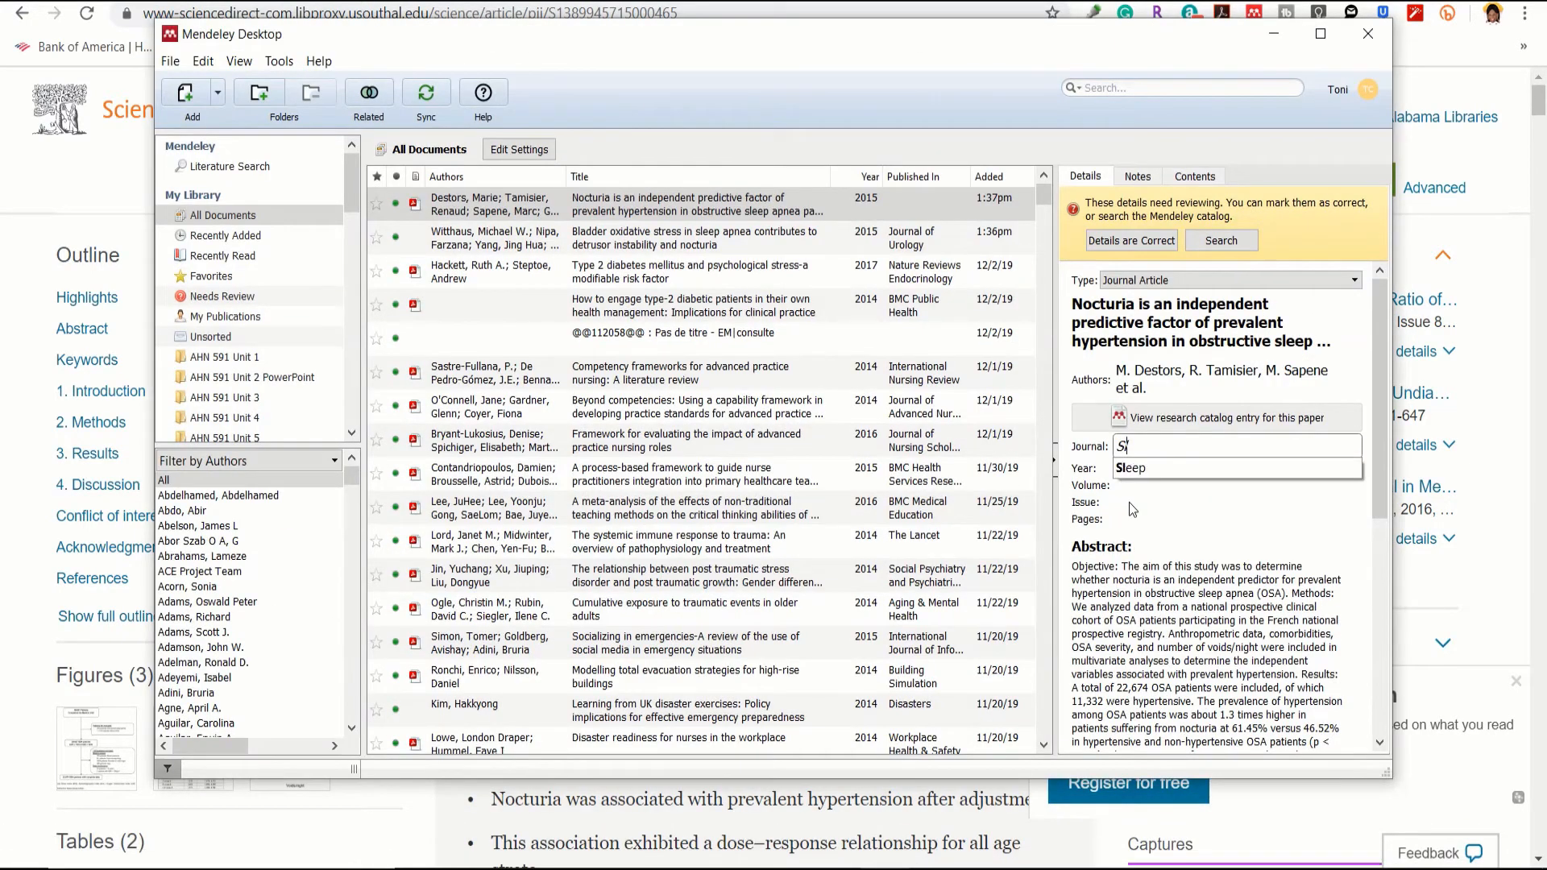
# Step: Enter journal Sleep Medicine, volume 16, issue 5, pages 652-658 for the Nocturia entry
pyautogui.write('Medicine')
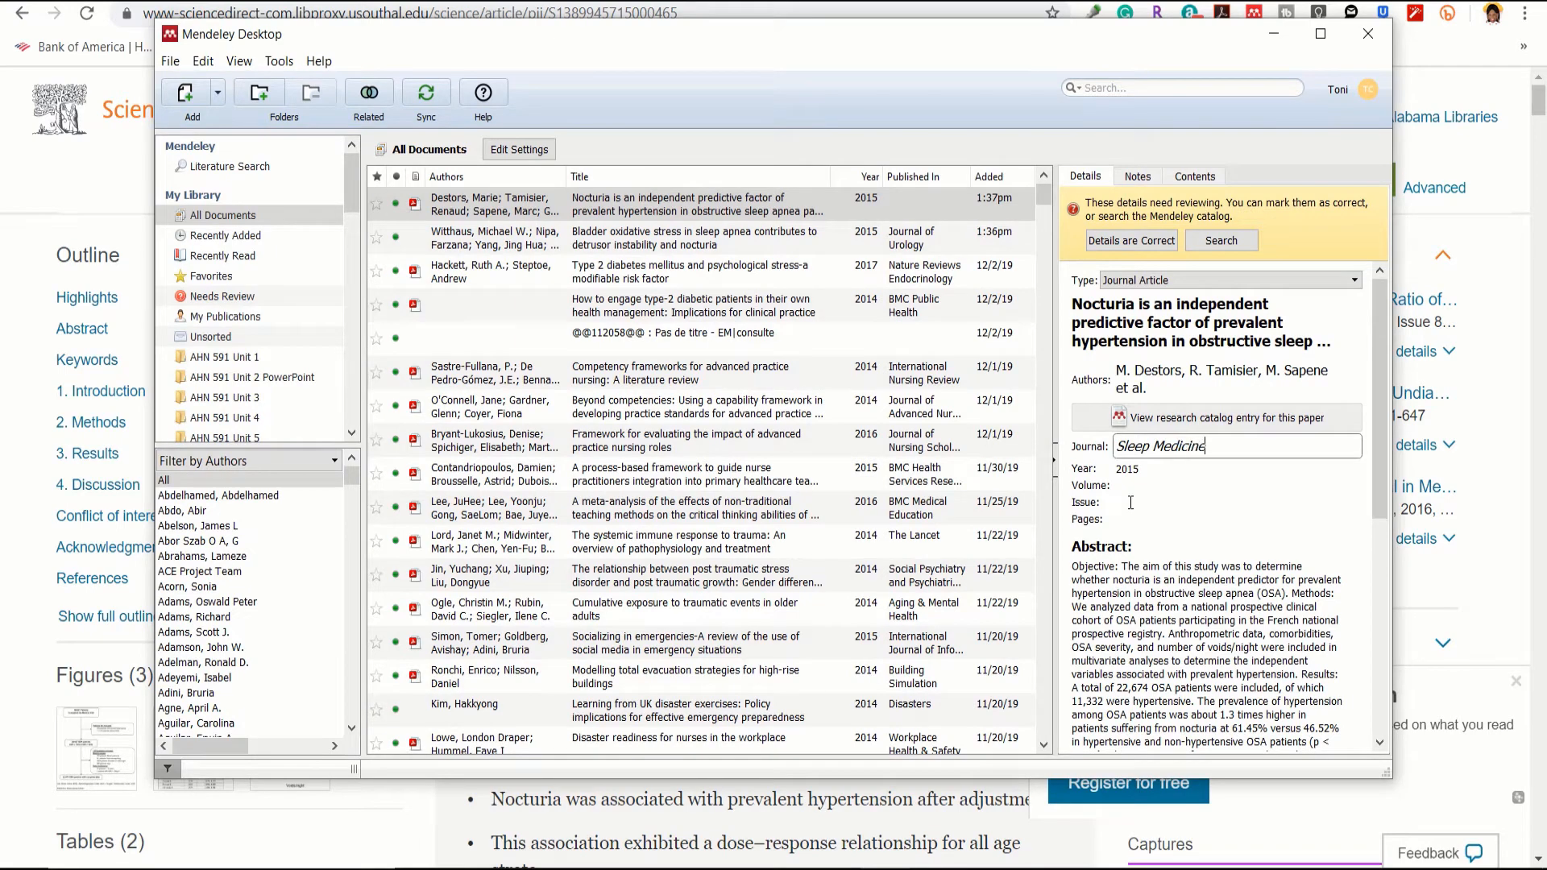
pyautogui.press('Tab')
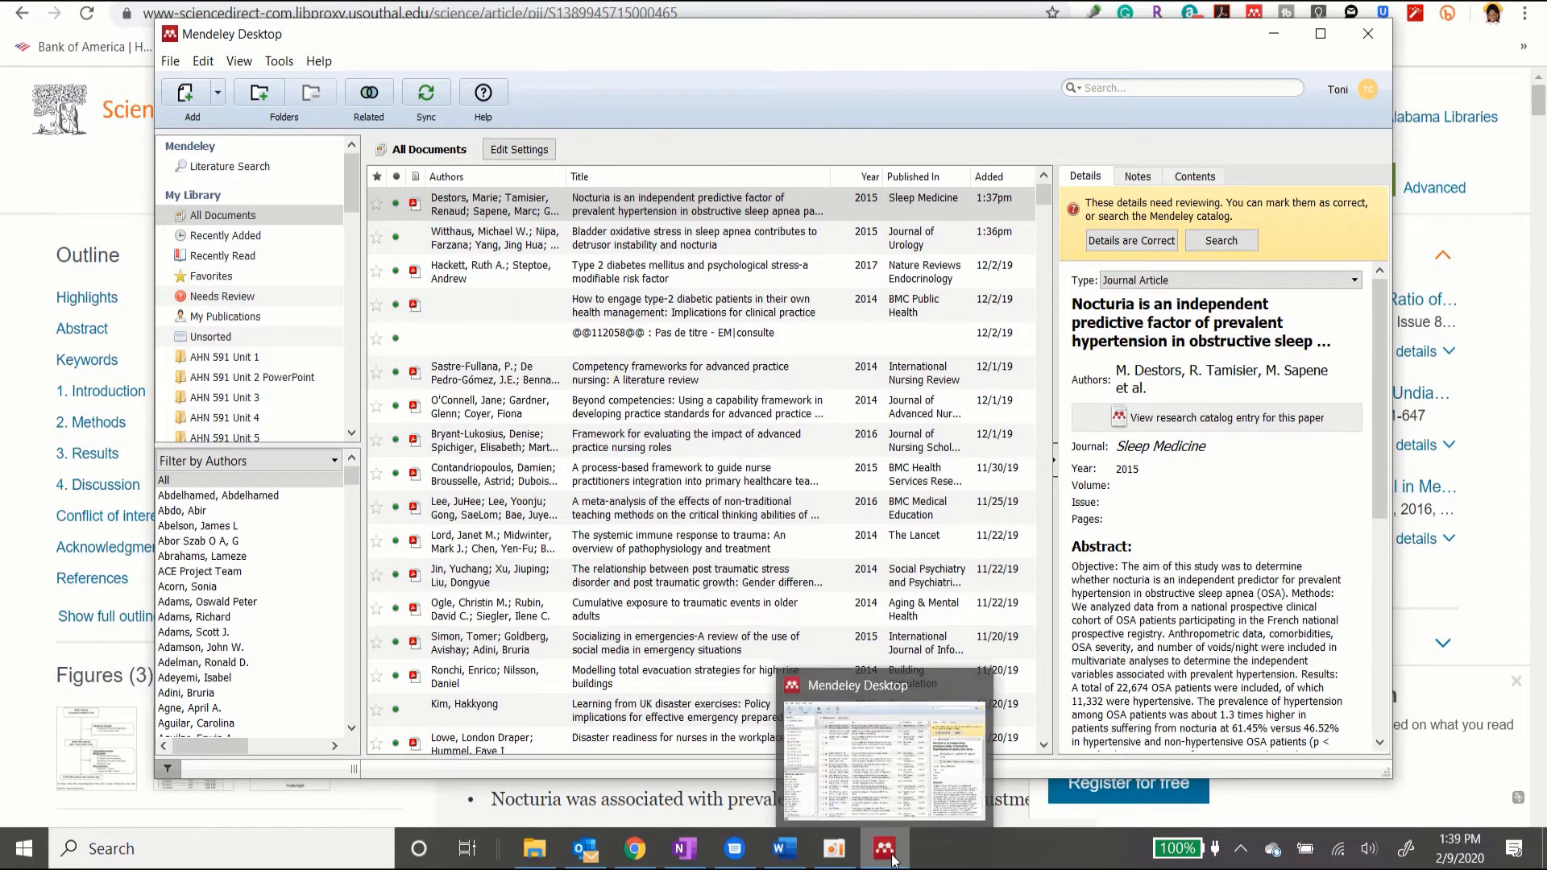
pyautogui.click(892, 860)
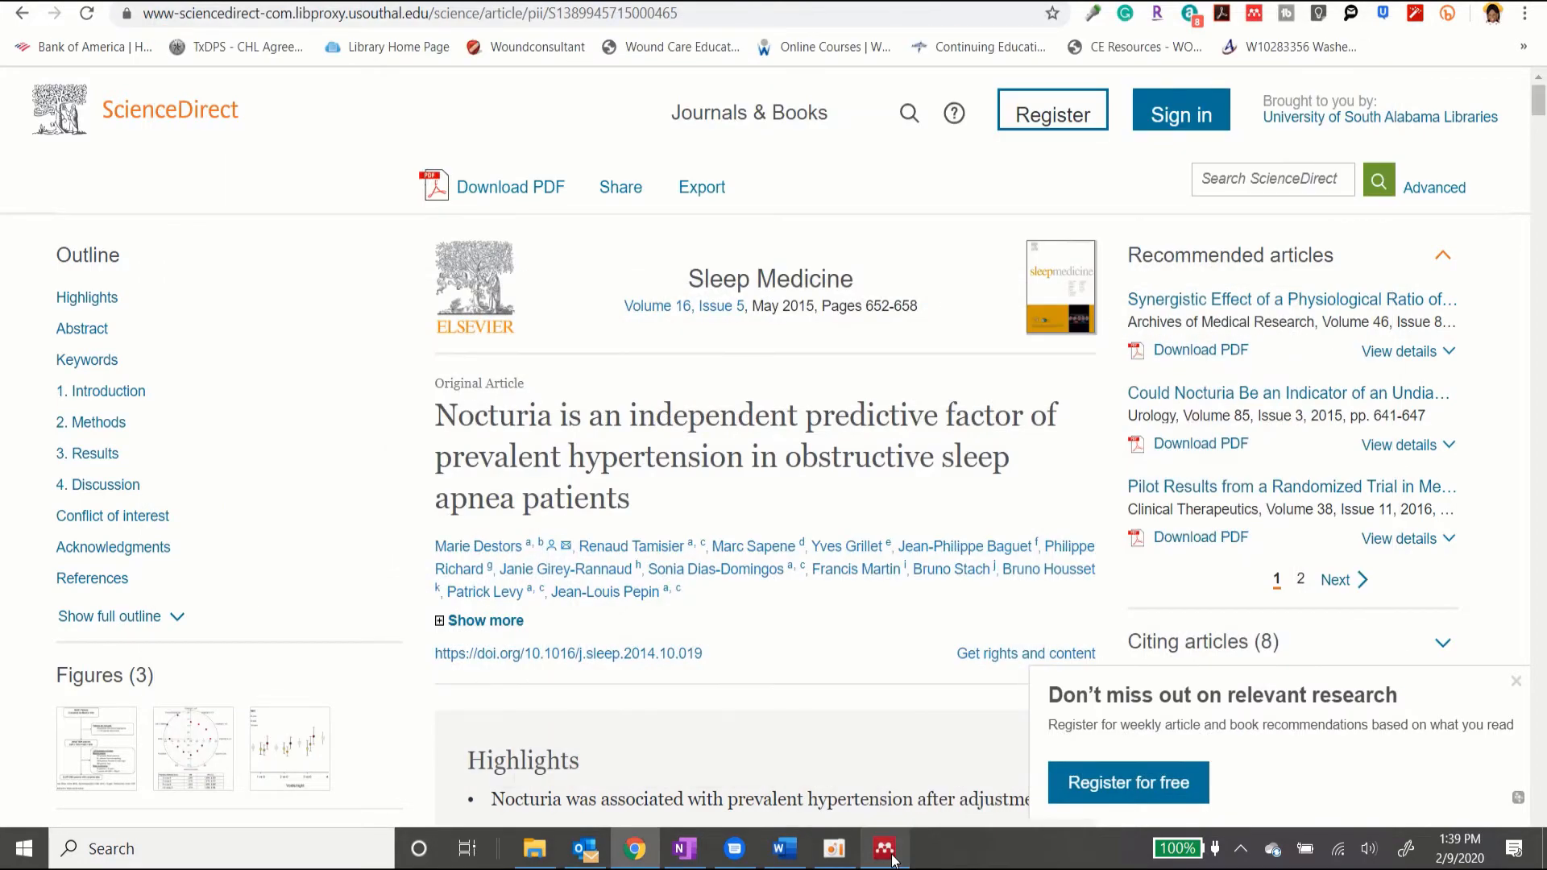
pyautogui.click(893, 861)
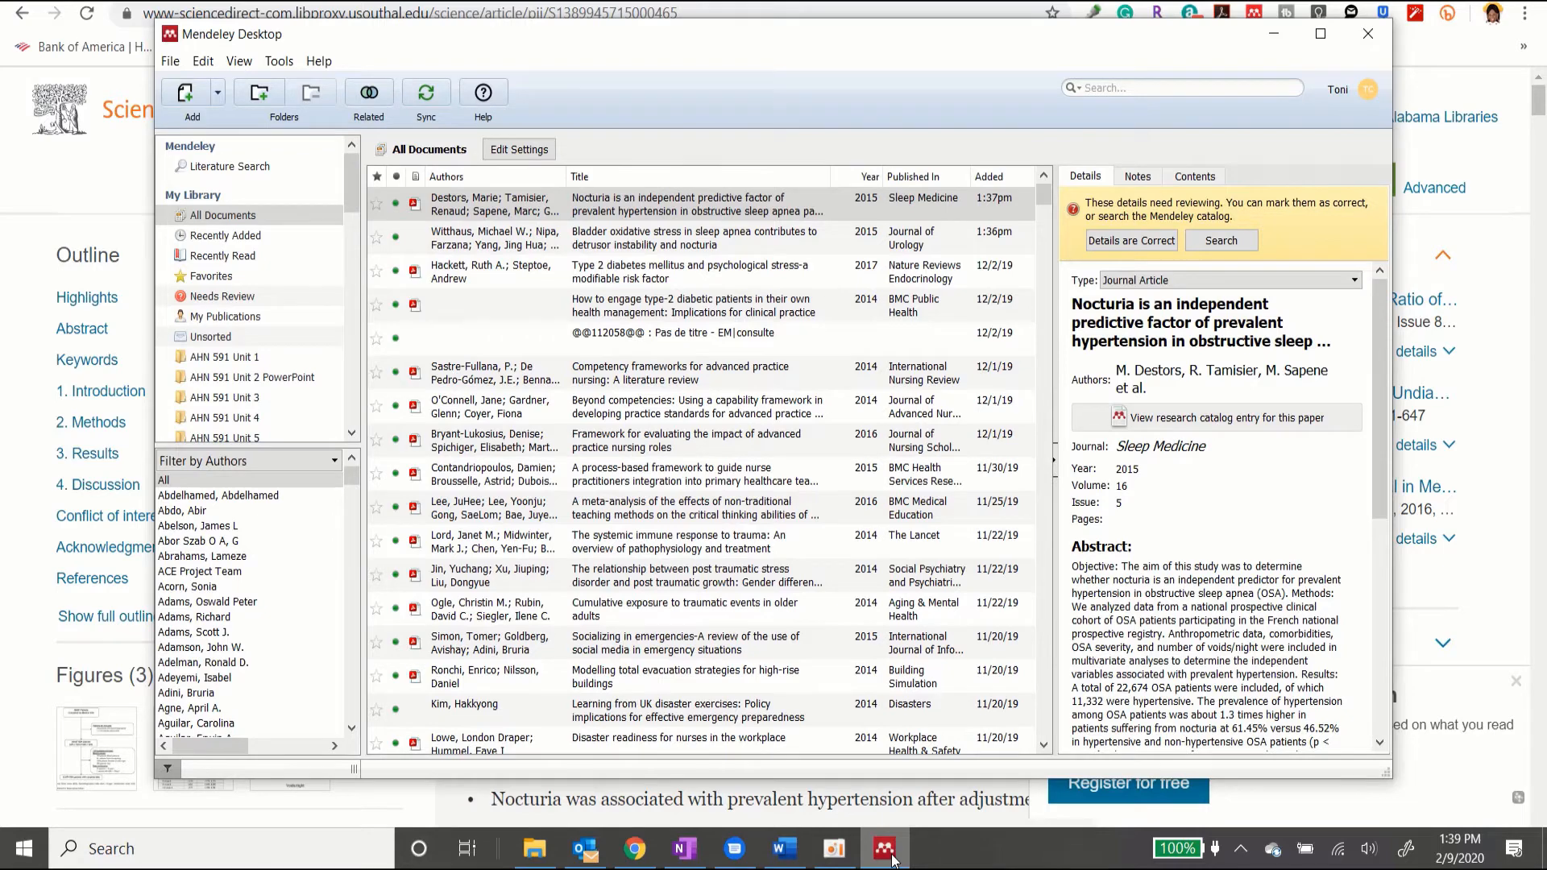
pyautogui.click(893, 860)
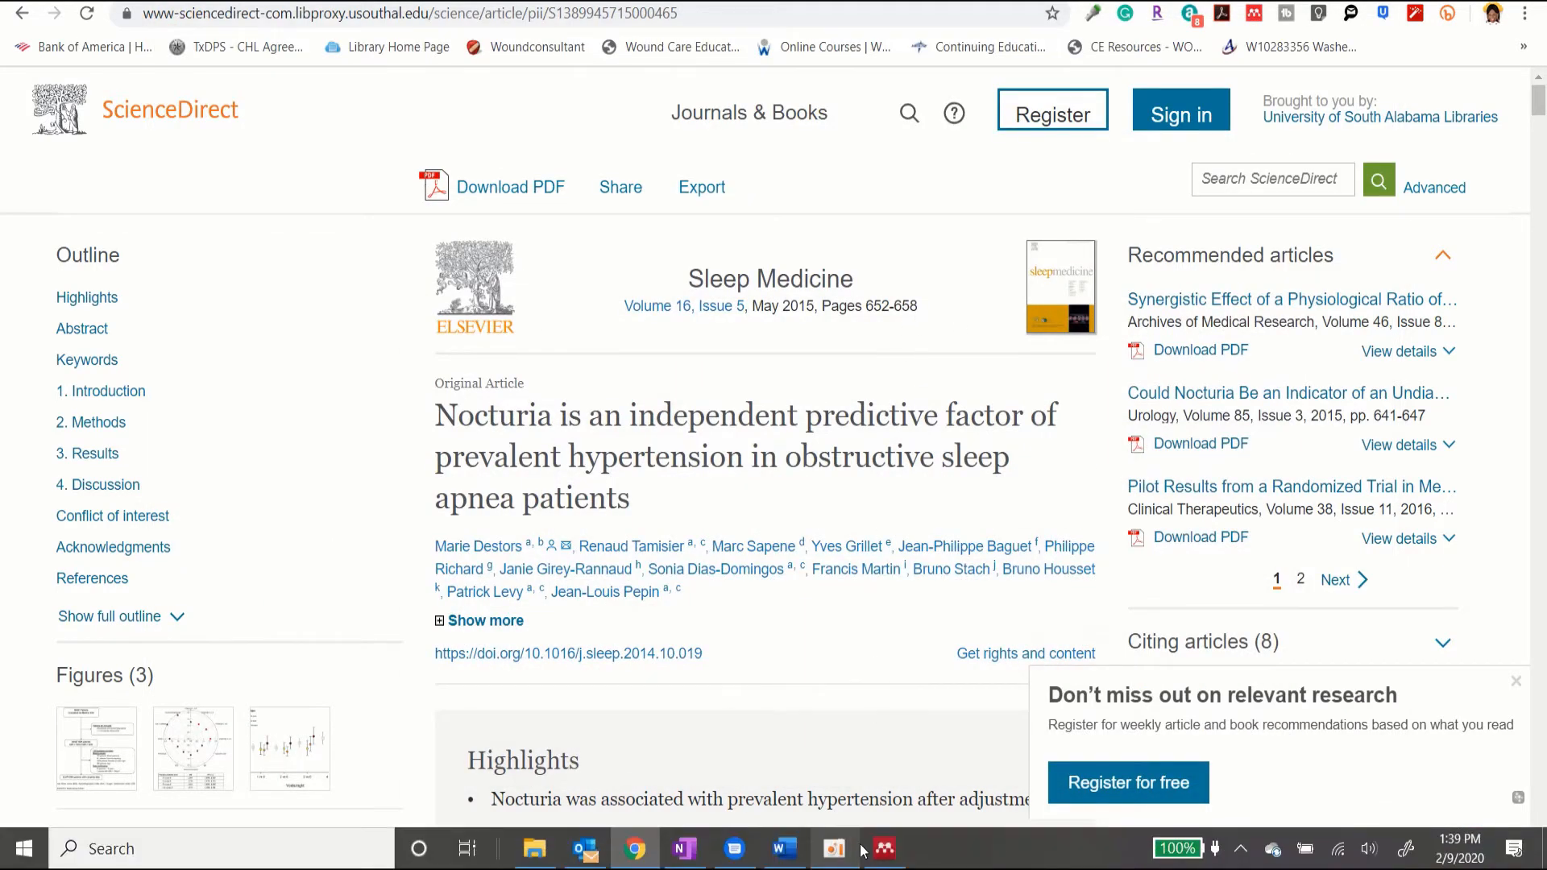
pyautogui.click(887, 850)
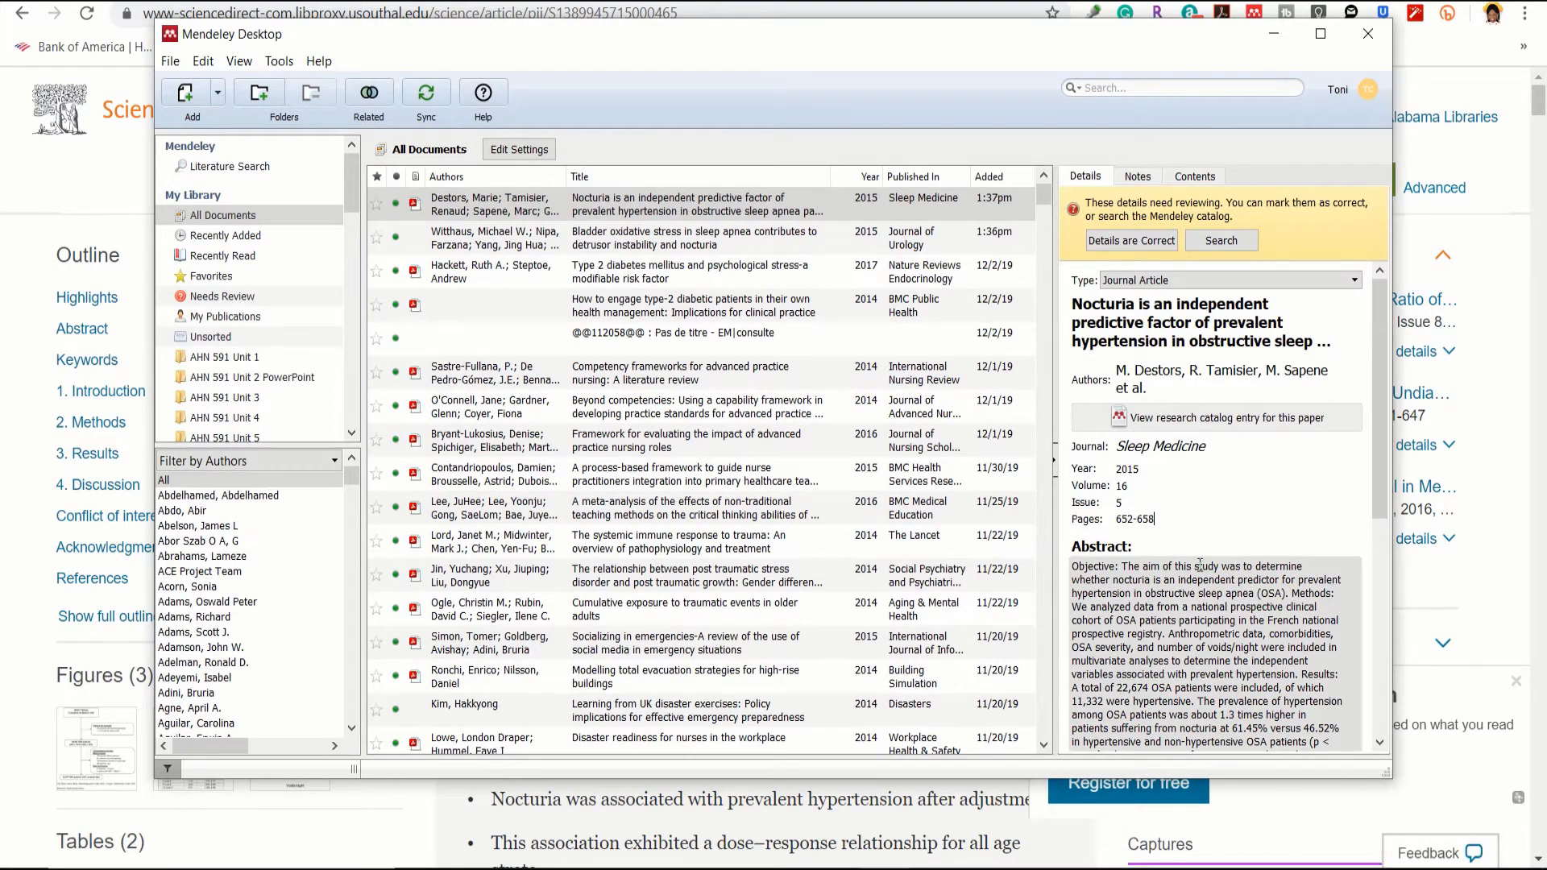
# Step: Review the completed Nocturia details and mark them as correct
pyautogui.scroll(-5, 1200, 565)
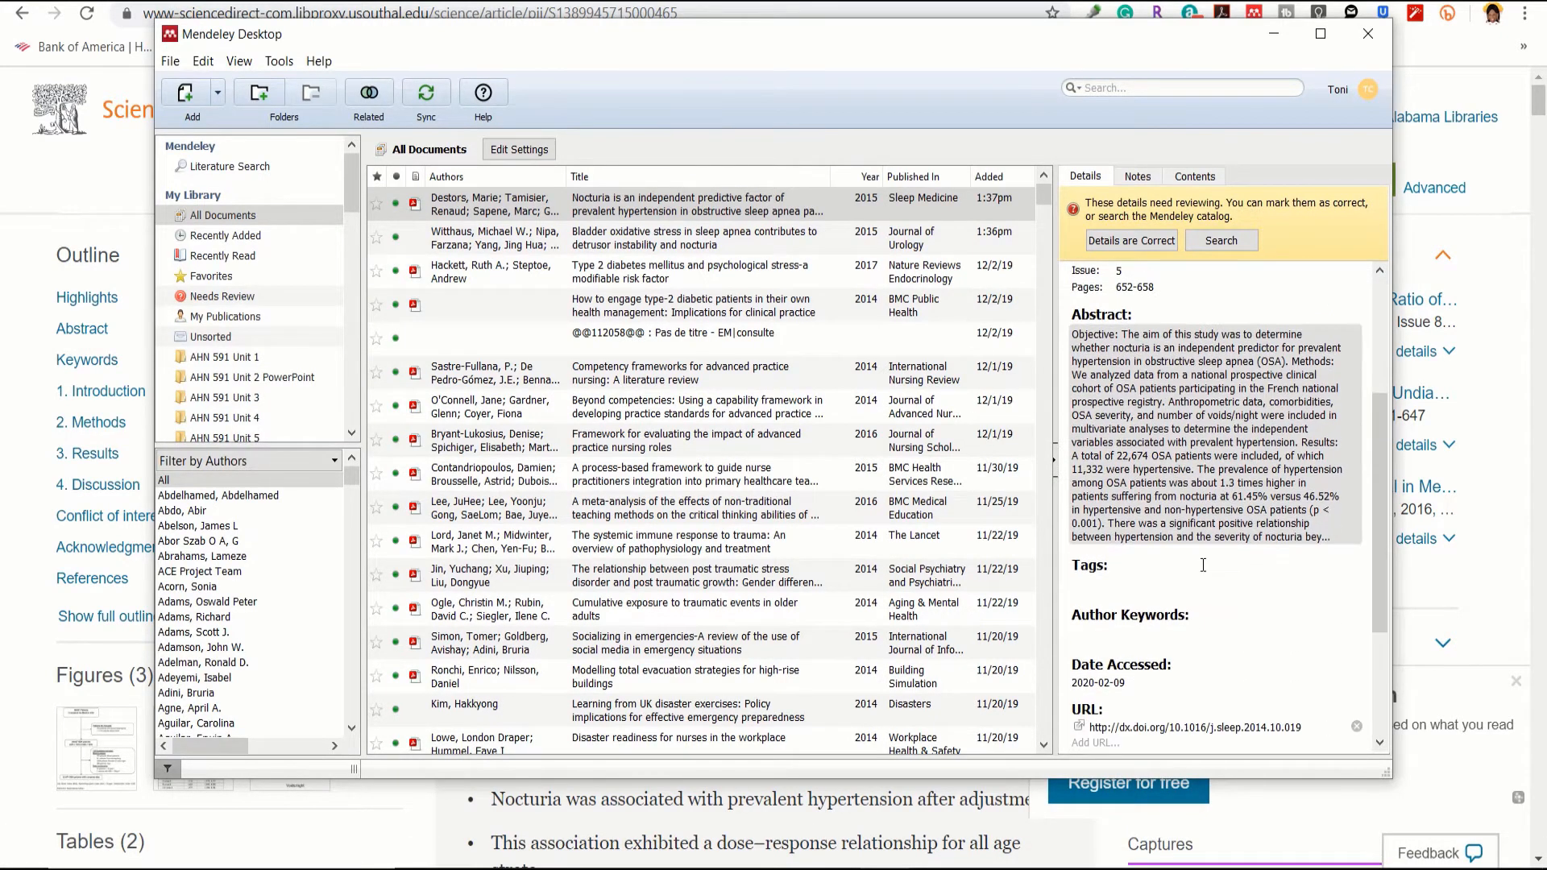
pyautogui.scroll(-2, 1203, 564)
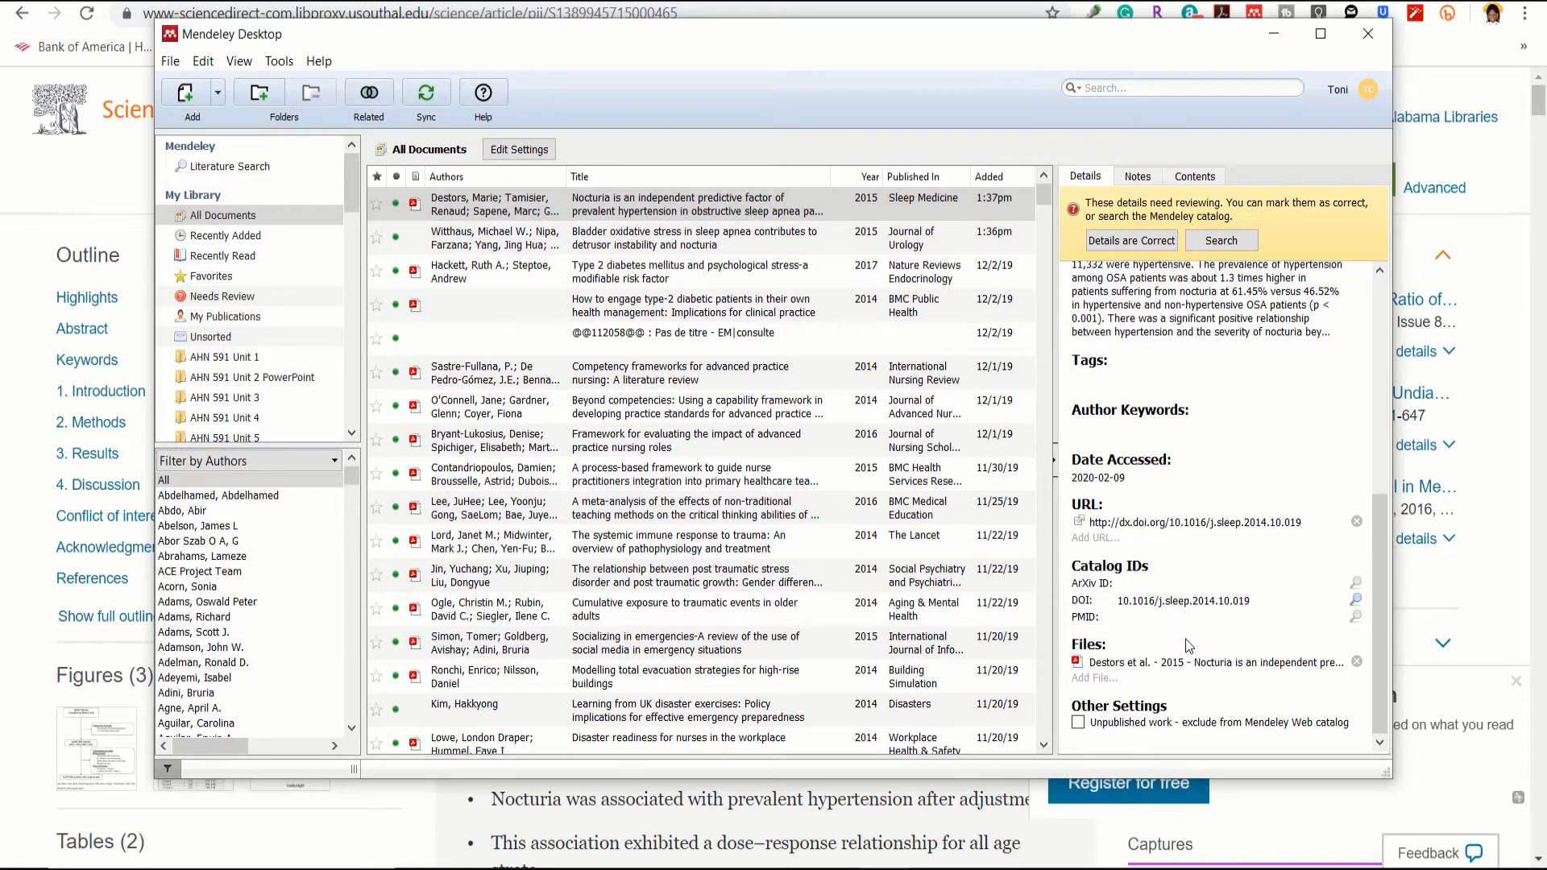
pyautogui.scroll(7, 1250, 465)
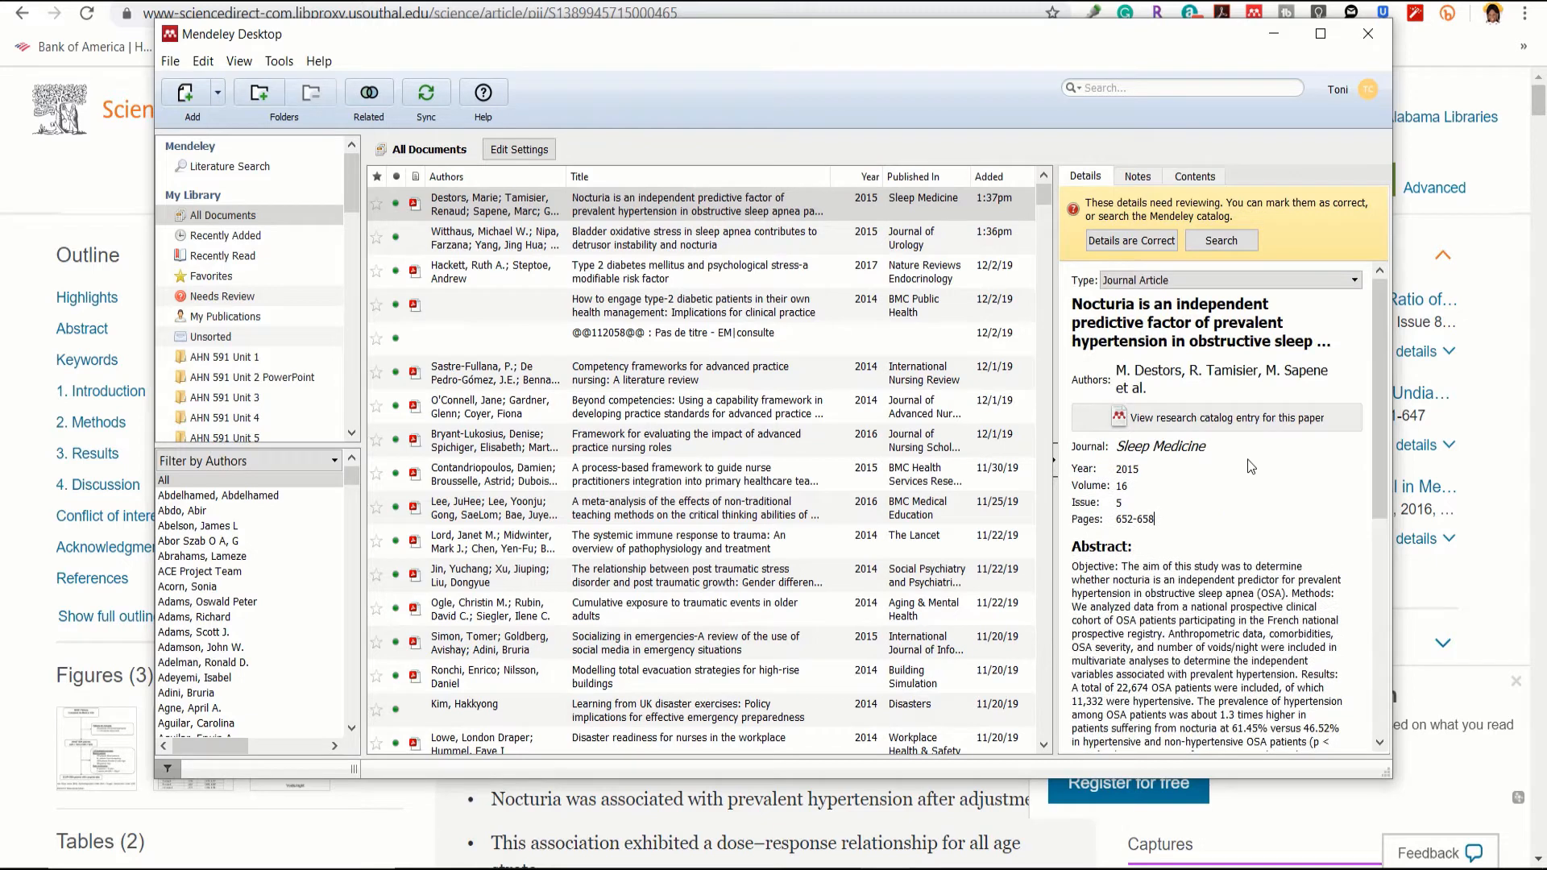
pyautogui.click(1120, 240)
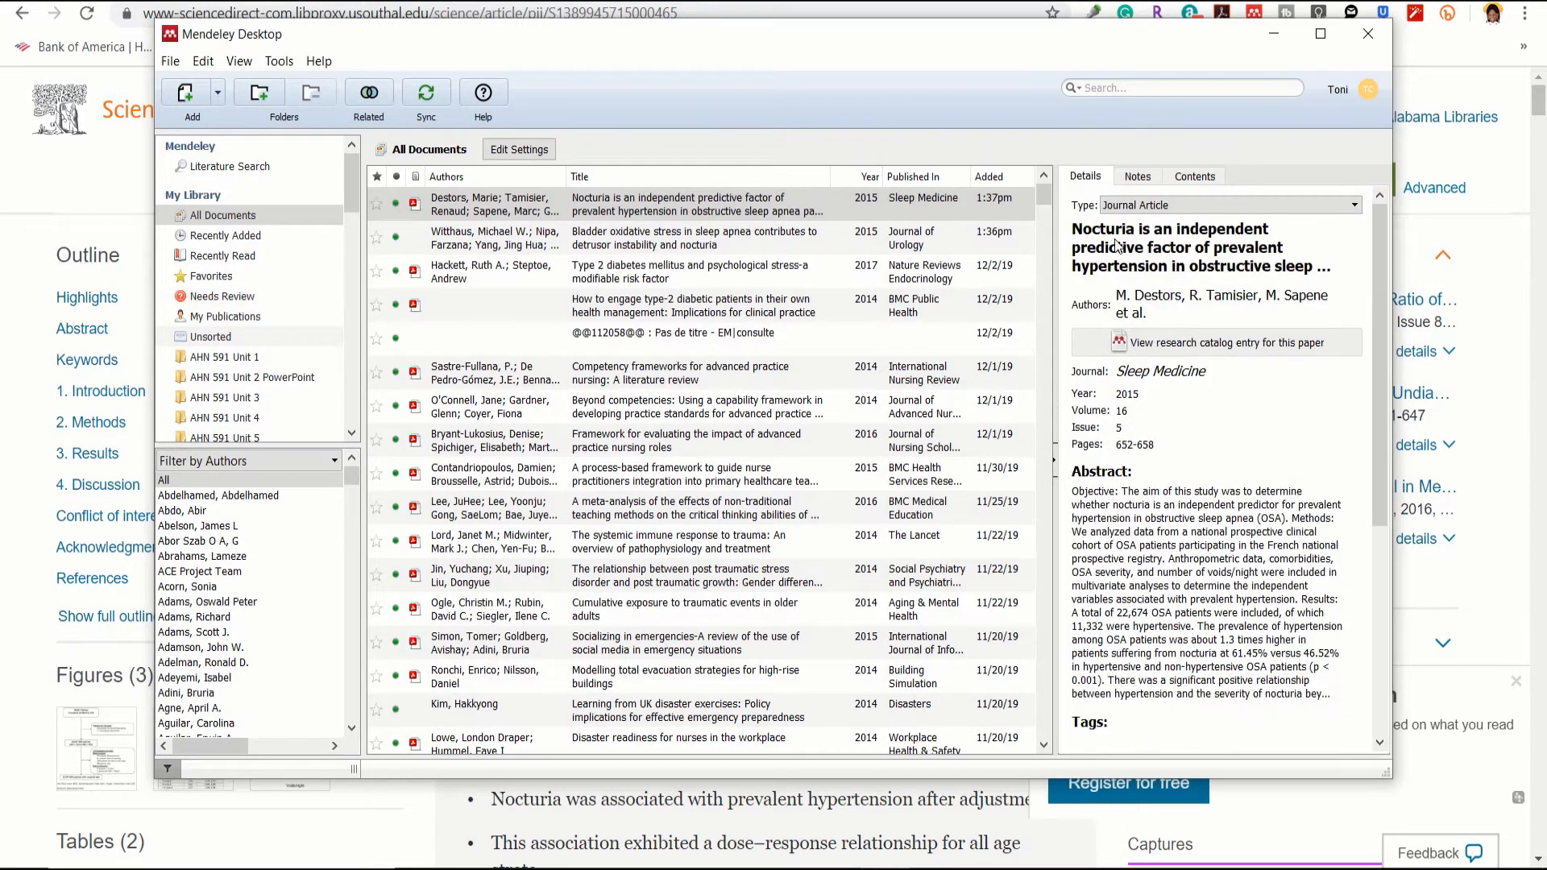
pyautogui.click(690, 249)
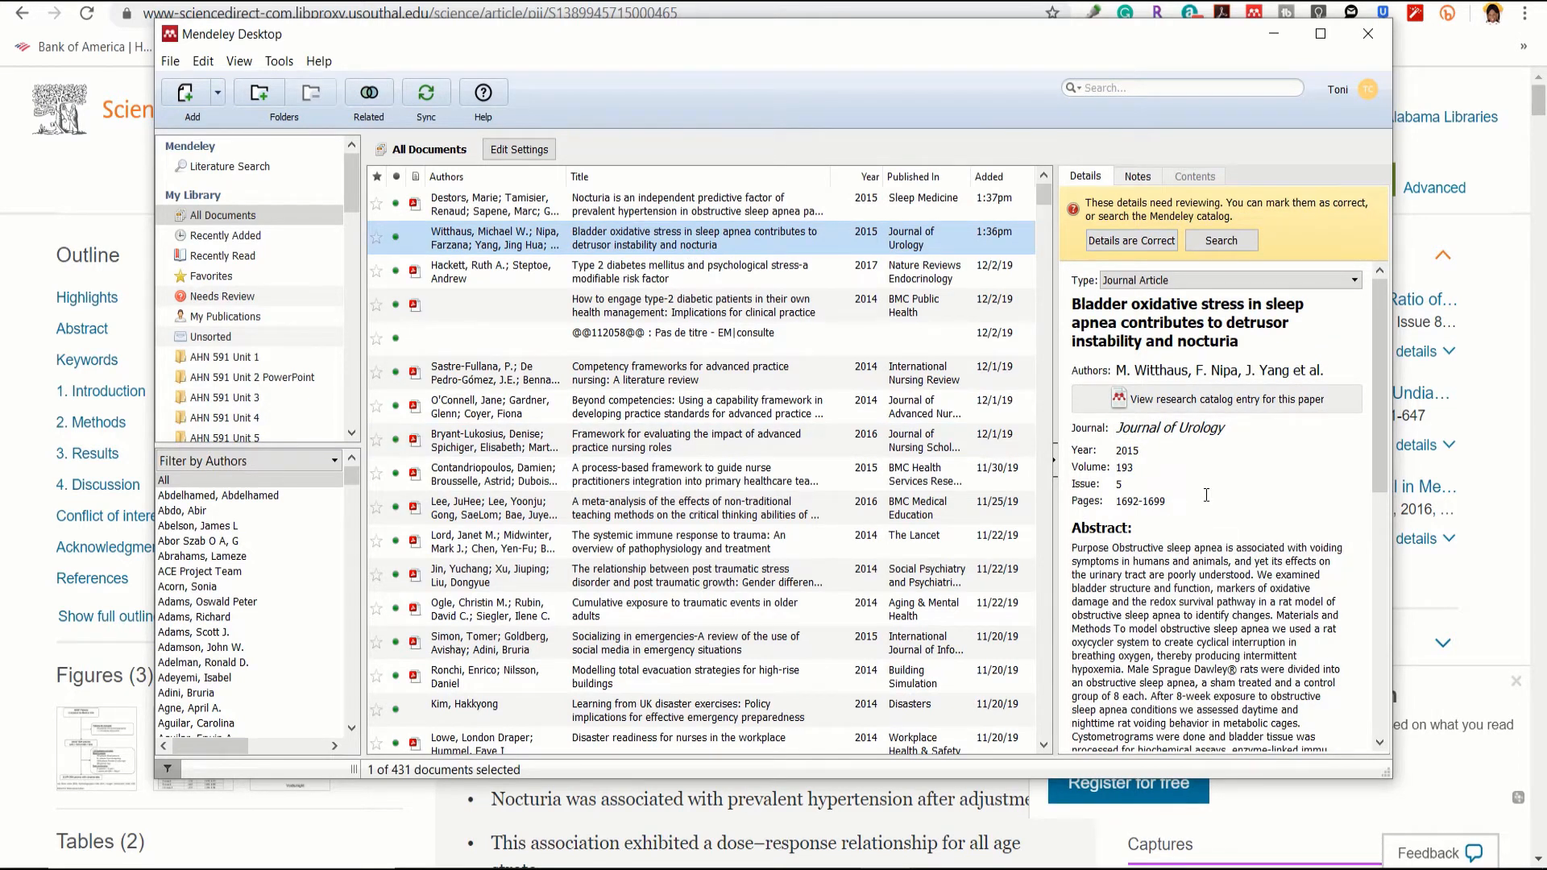
# Step: Scroll through the Witthaus bladder oxidative stress paper's details, then switch back to Word
pyautogui.scroll(-7, 1200, 516)
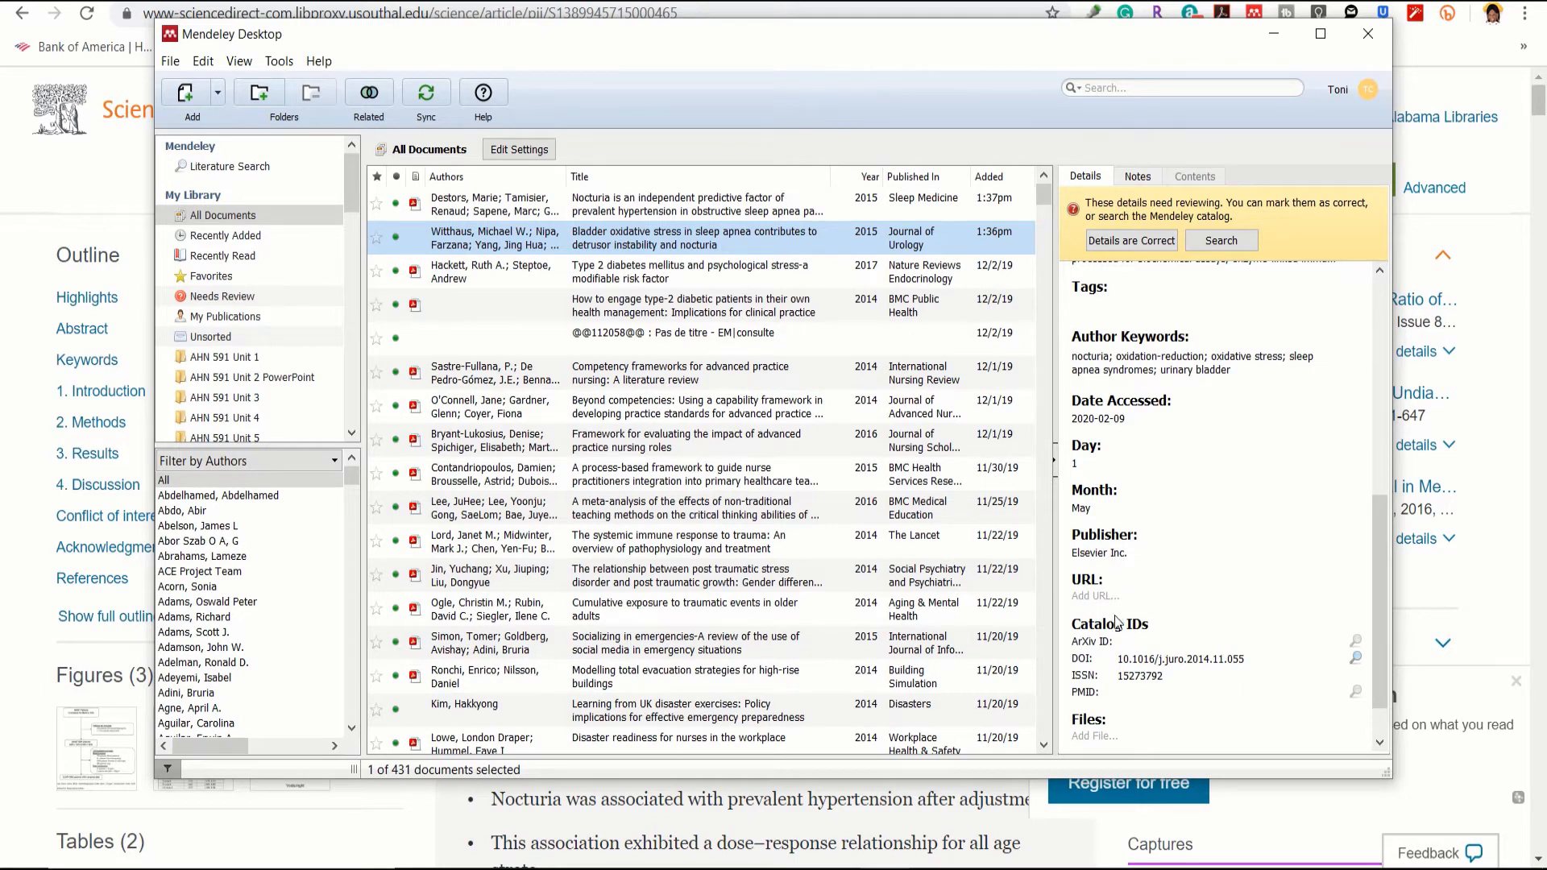
pyautogui.scroll(7, 1214, 547)
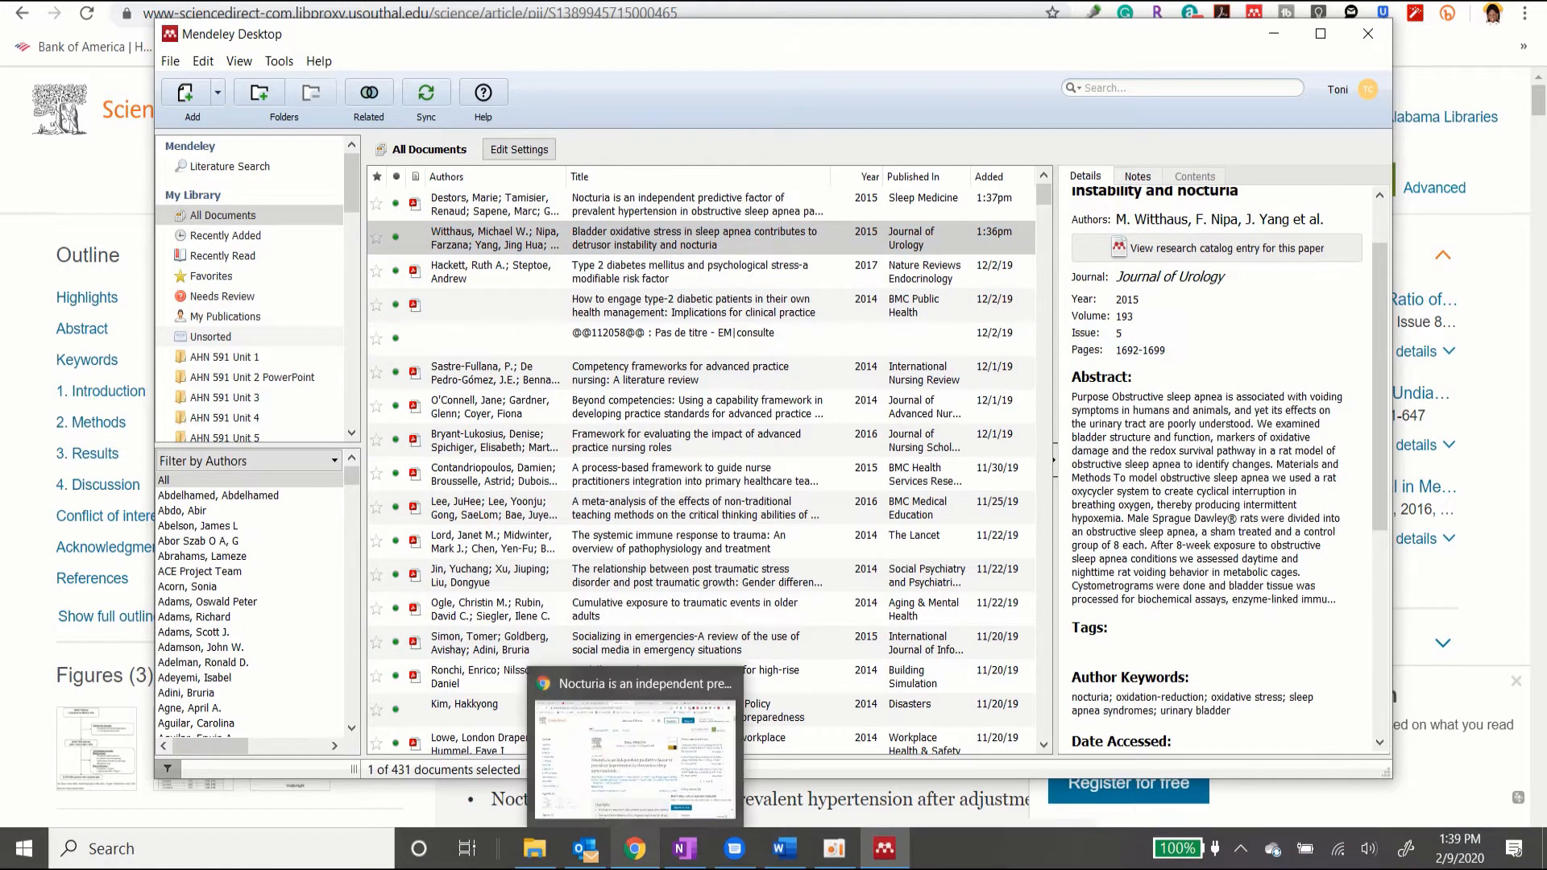
pyautogui.moveTo(677, 860)
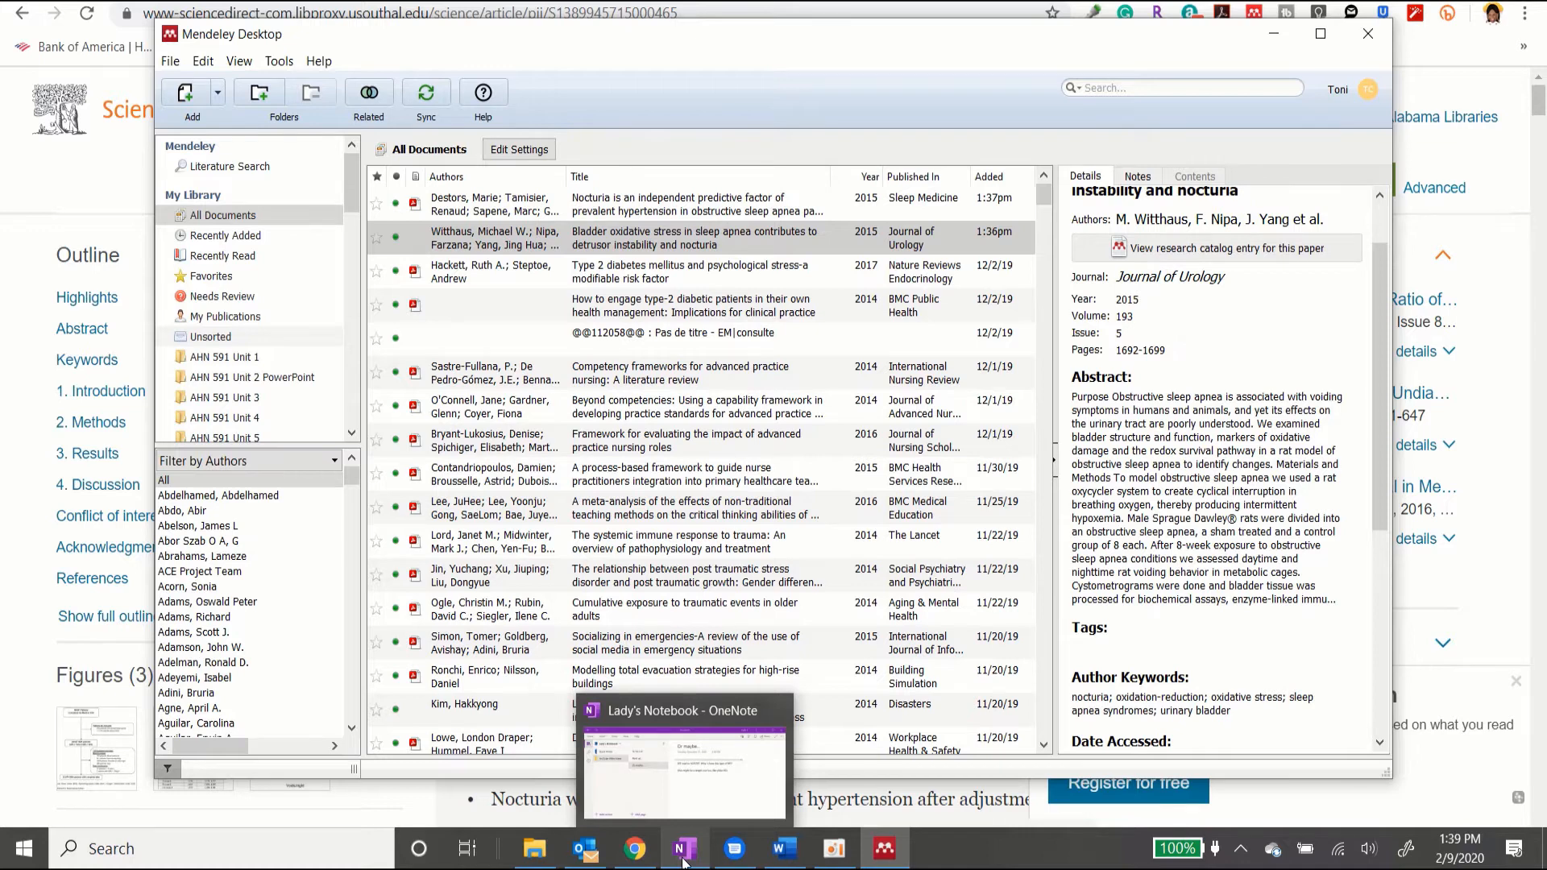
pyautogui.click(783, 849)
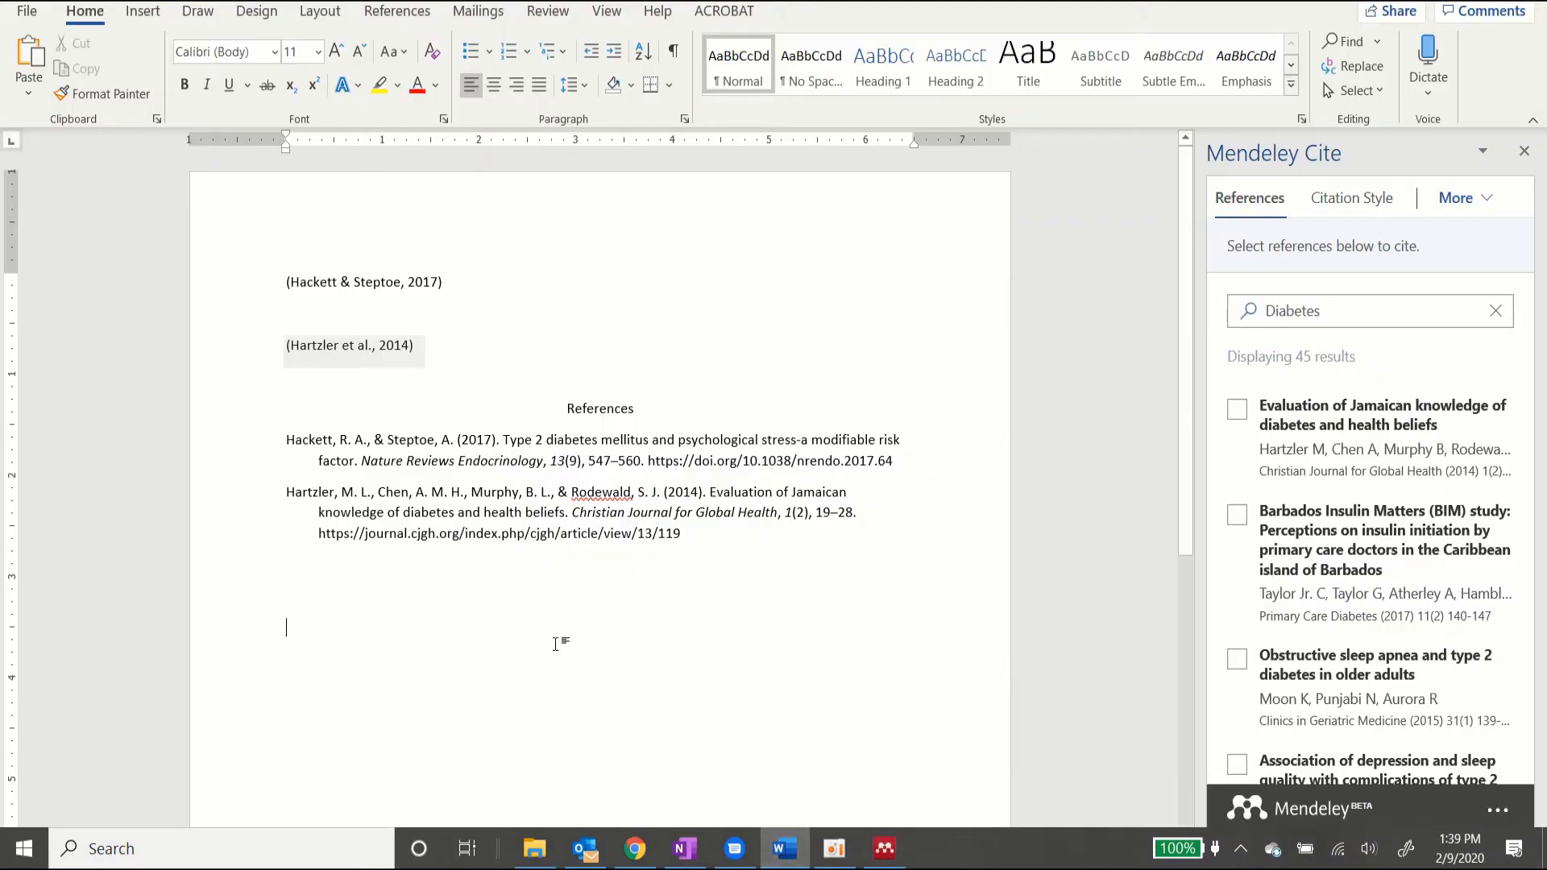
# Step: Add a centred 'References' heading on a new line below the bibliography
pyautogui.click(493, 85)
pyautogui.write('References')
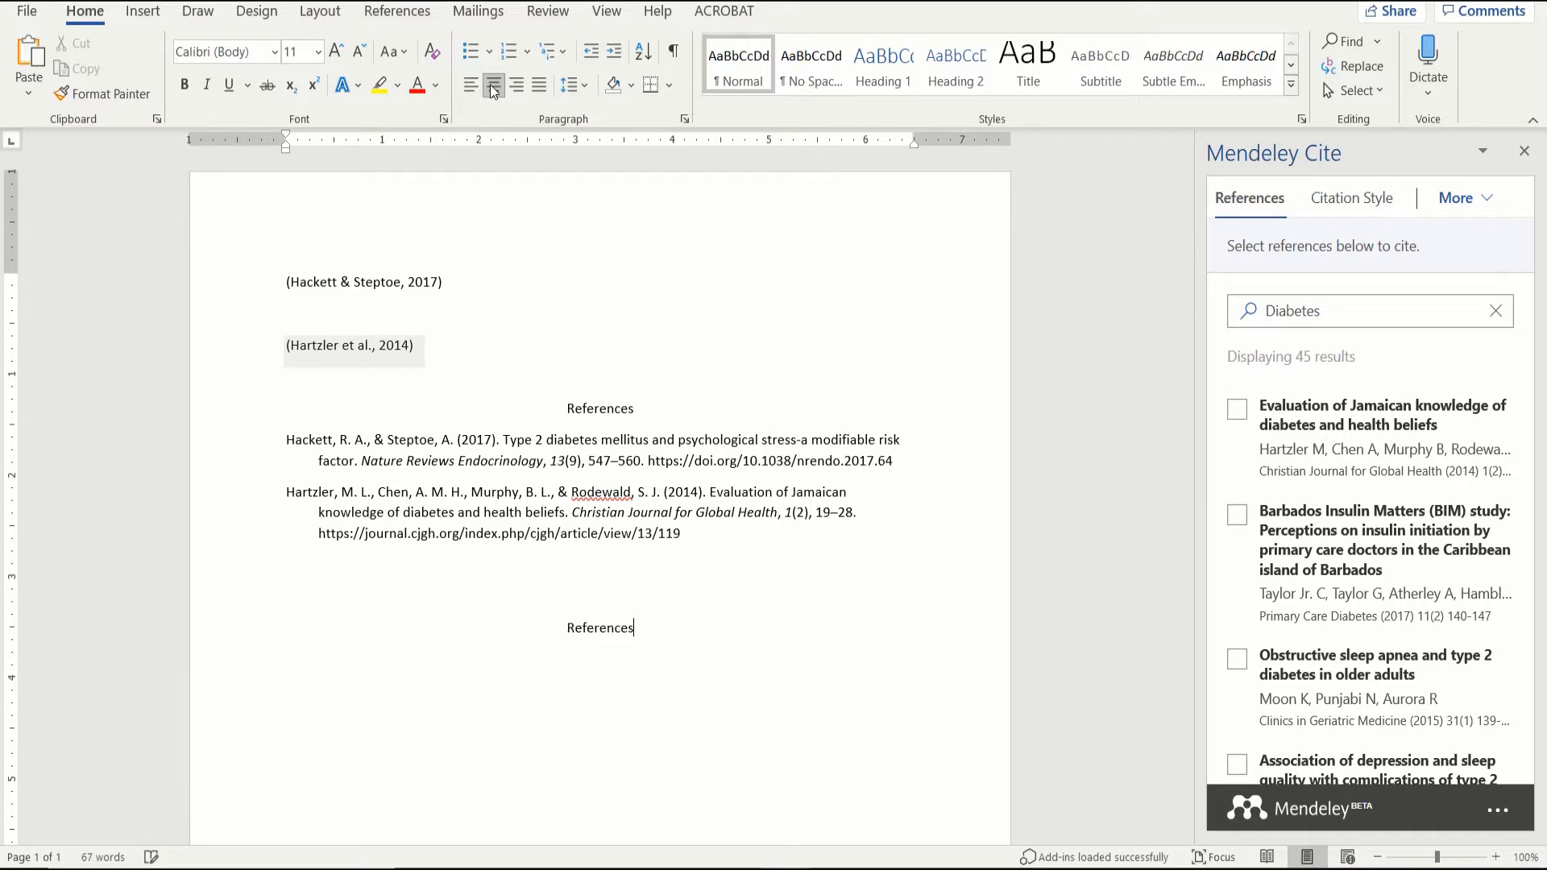
pyautogui.click(467, 90)
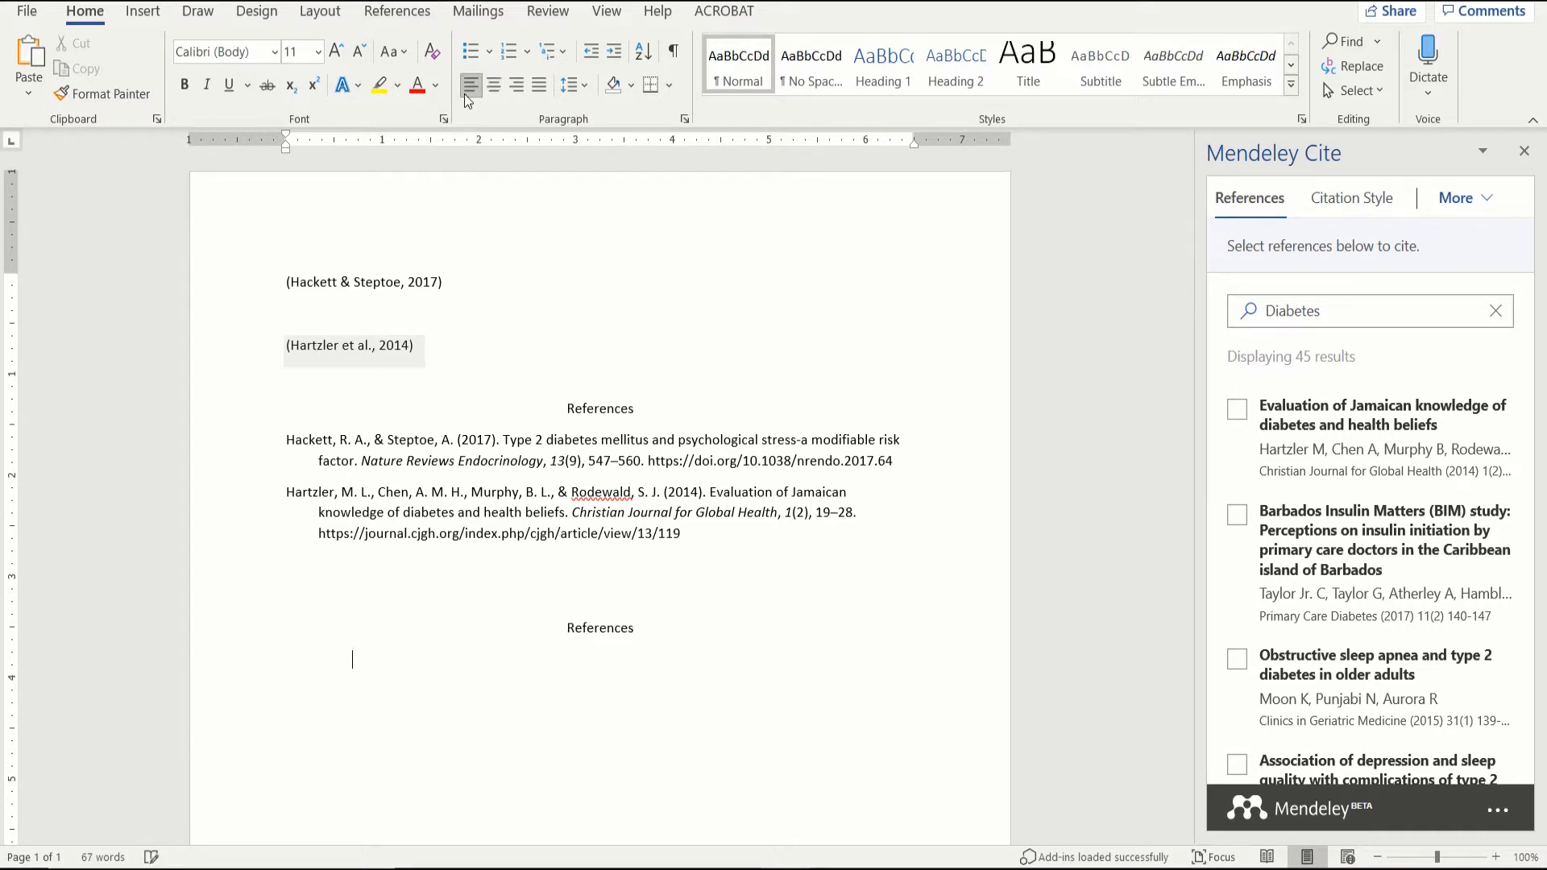
# Step: Set the bibliography and new heading to Times New Roman 12, adding an empty line below
pyautogui.click(650, 642)
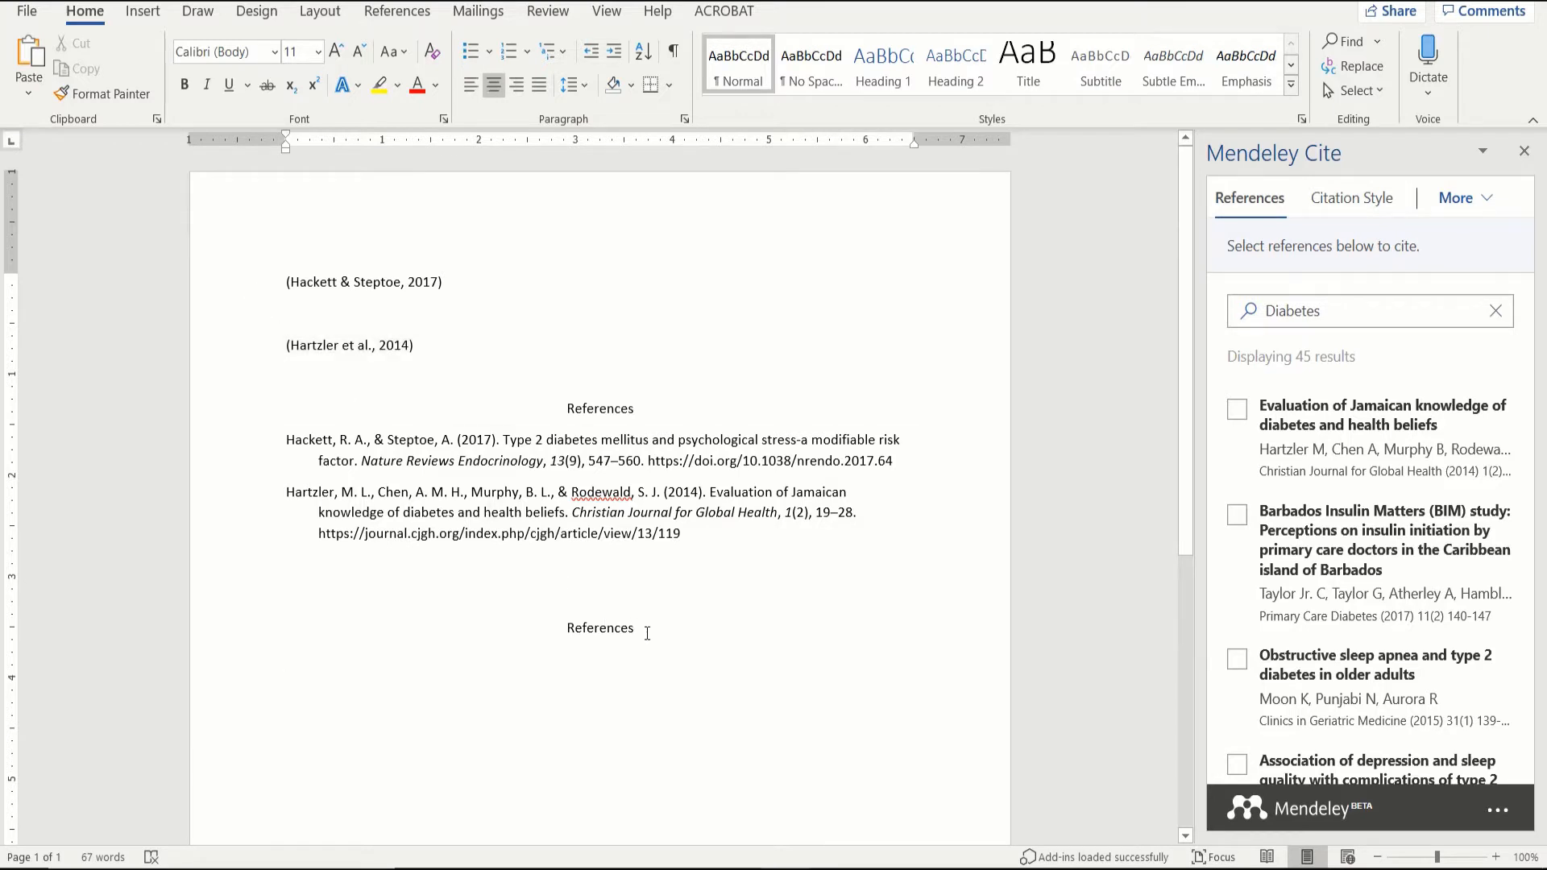
pyautogui.moveTo(650, 633); pyautogui.dragTo(487, 555)
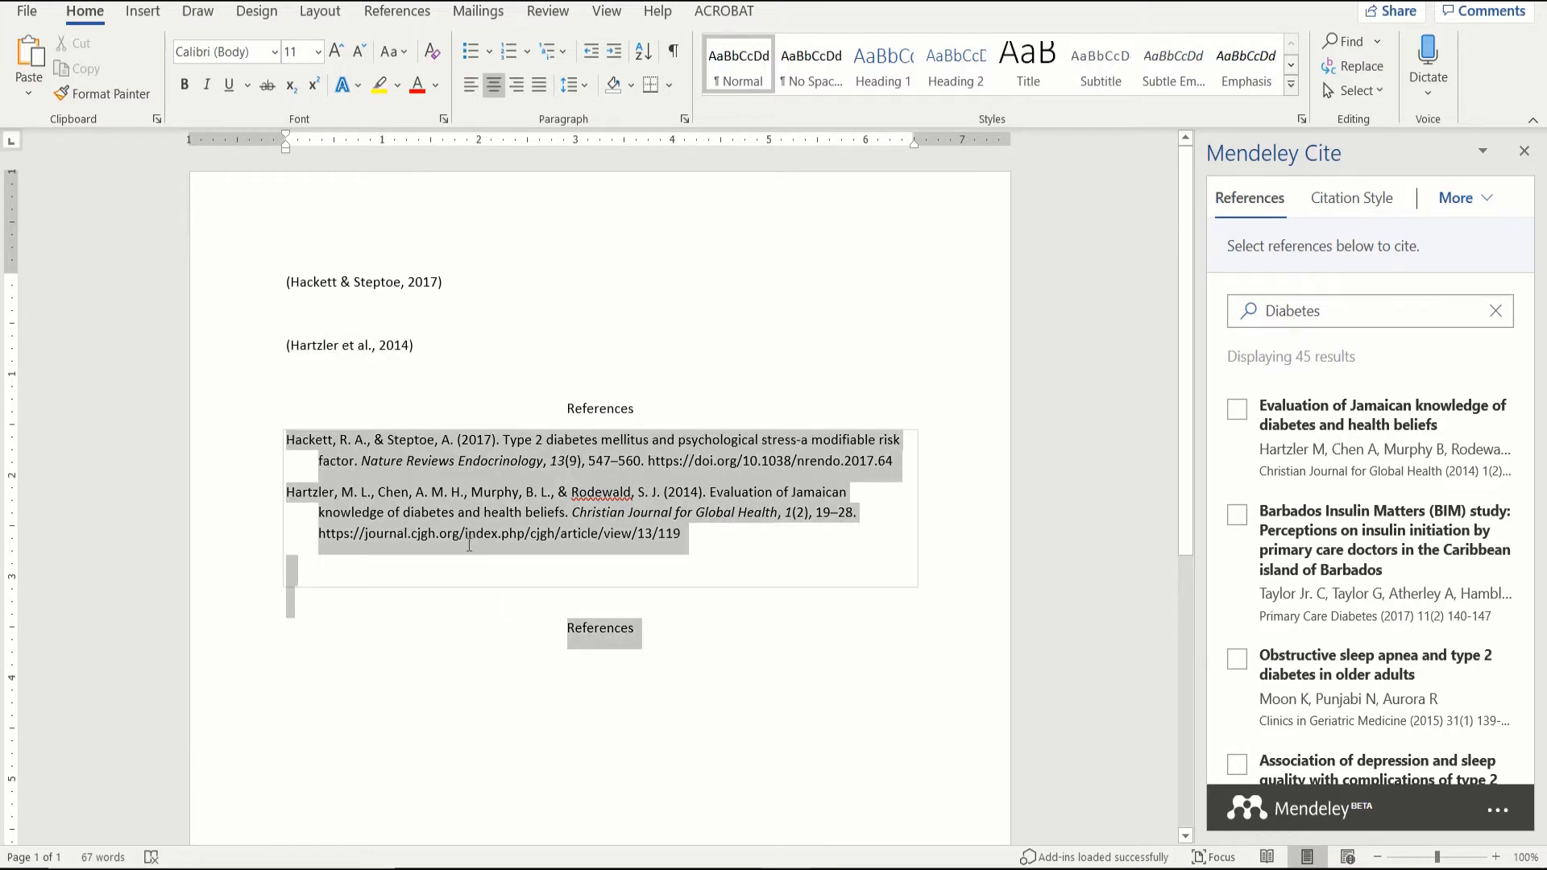
pyautogui.click(262, 53)
pyautogui.write('Times New Roma')
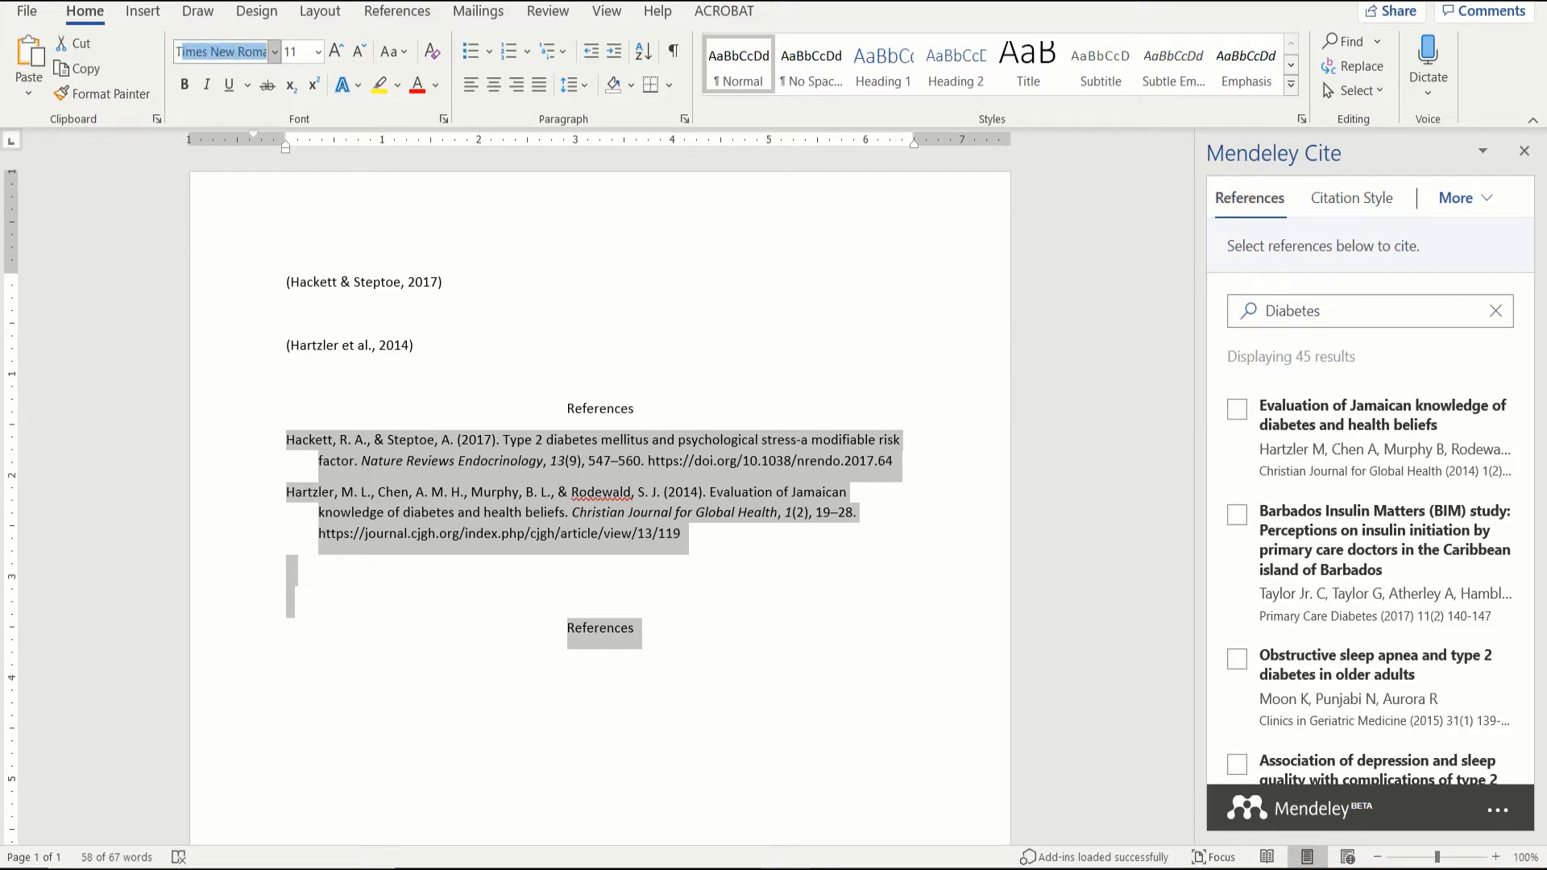
pyautogui.click(306, 50)
pyautogui.write('12')
pyautogui.press('Return')
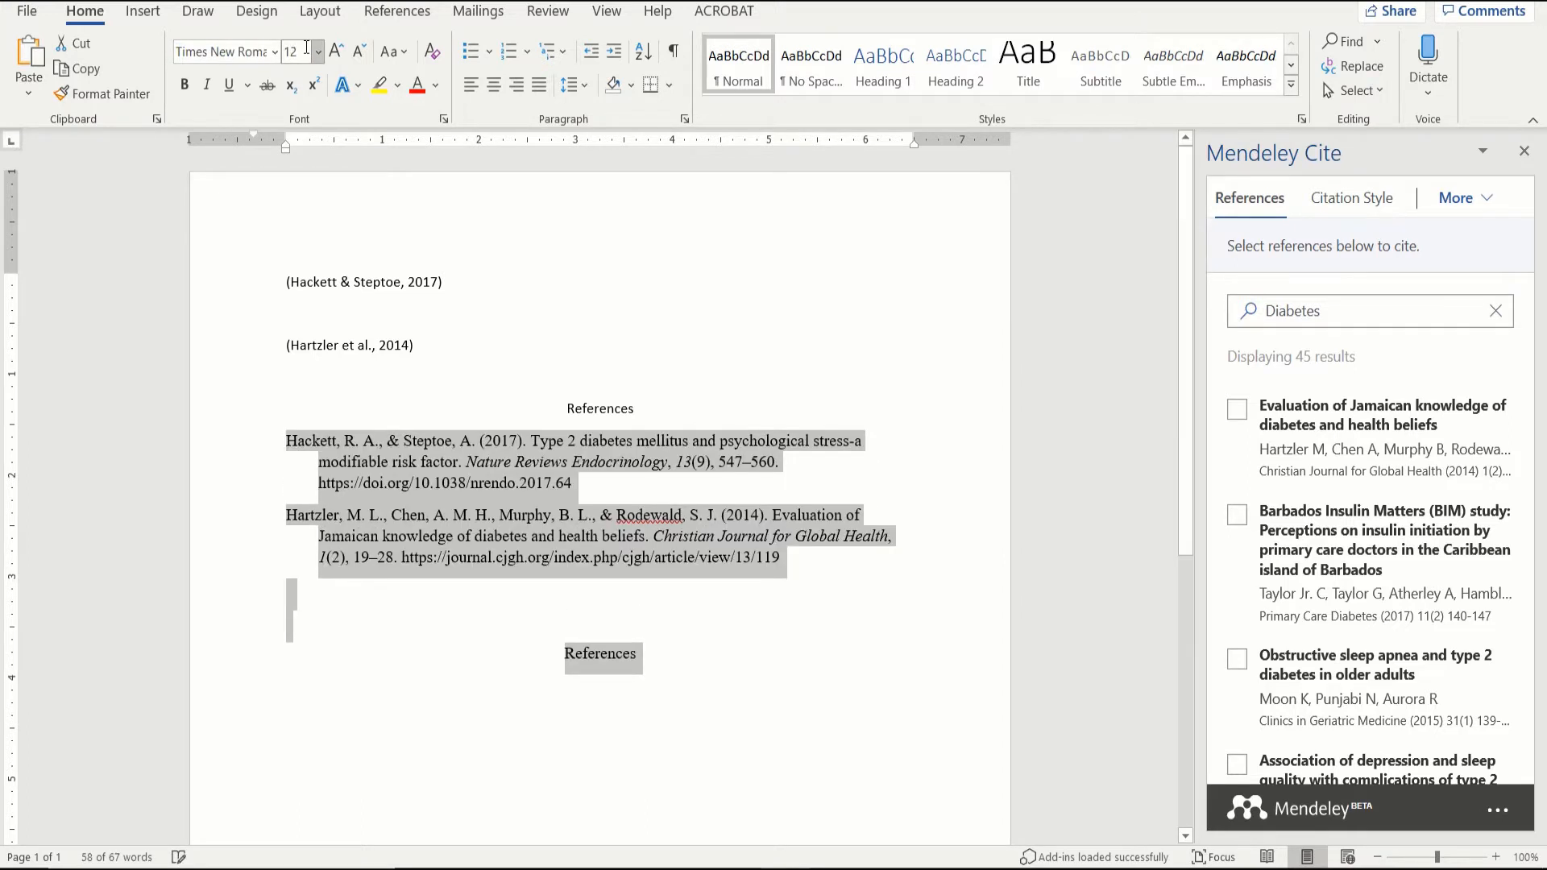
pyautogui.click(667, 669)
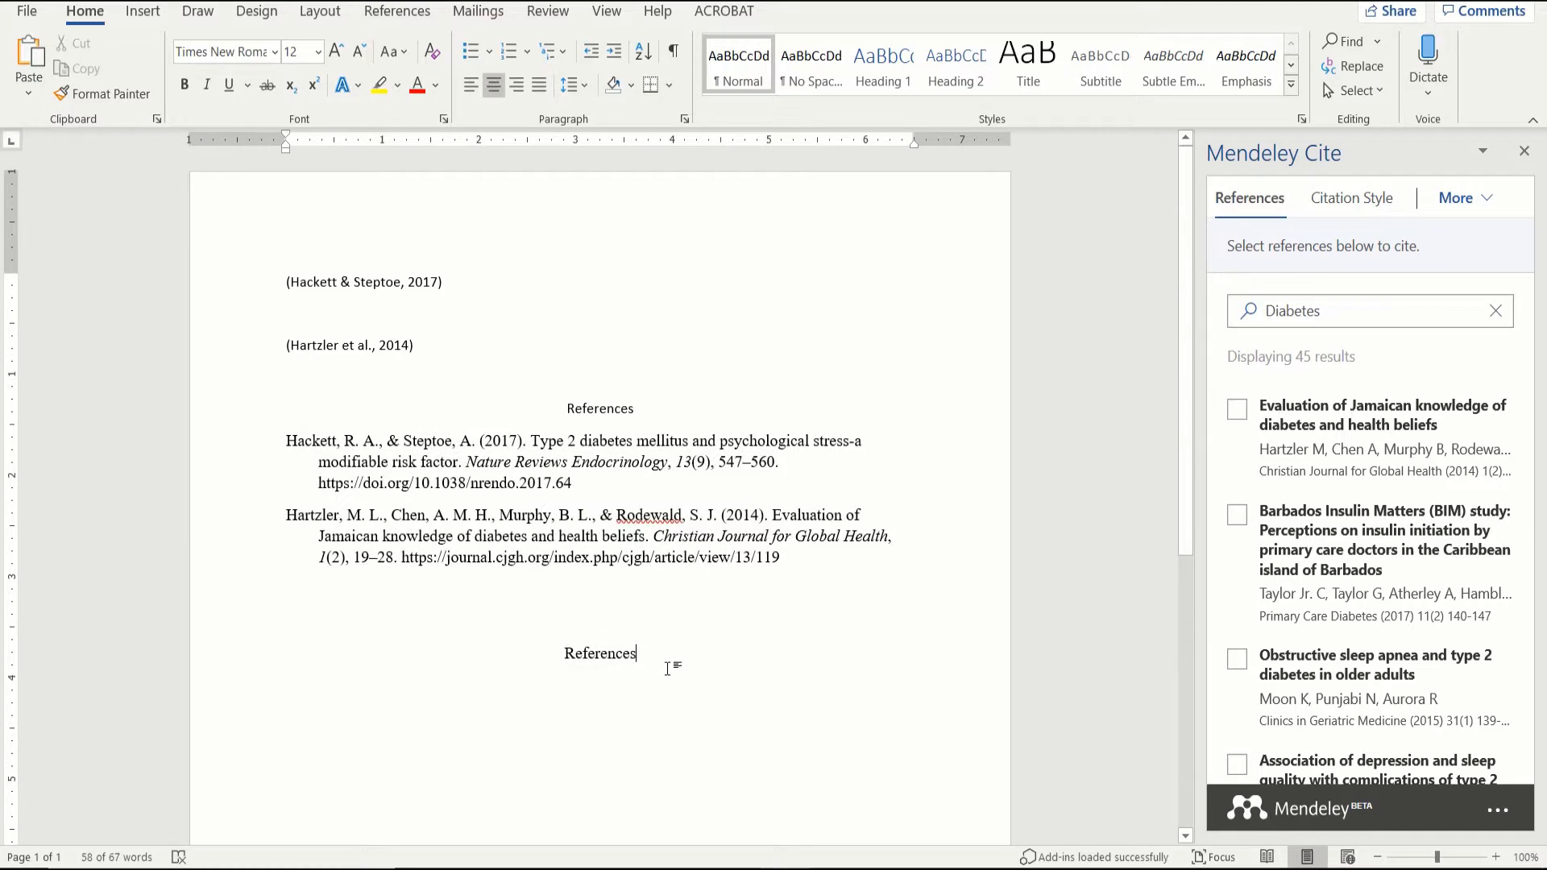
pyautogui.press('Return')
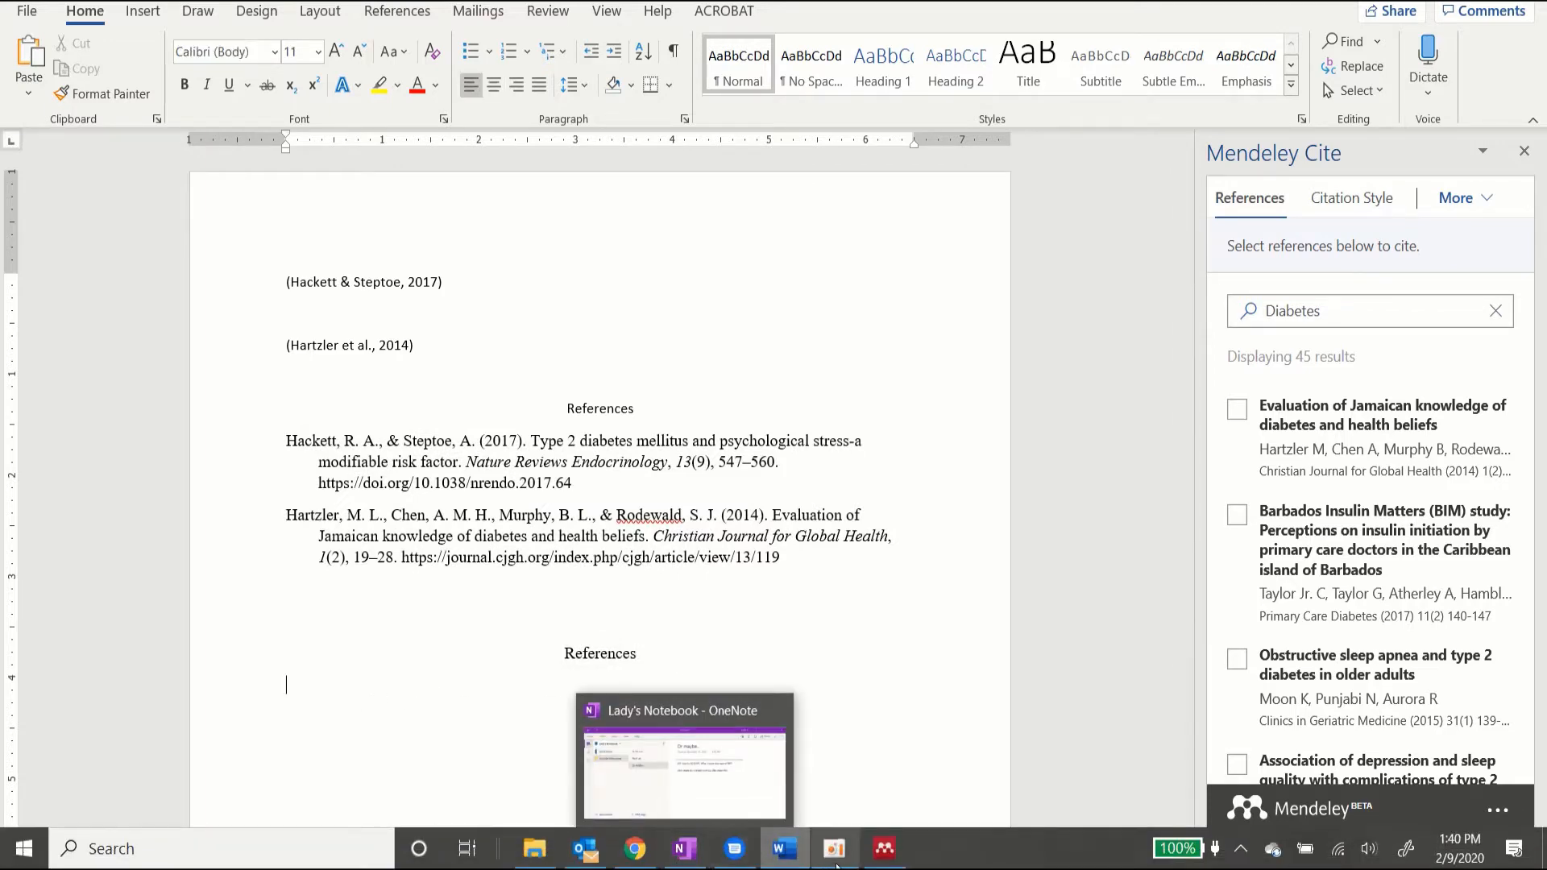
pyautogui.click(882, 852)
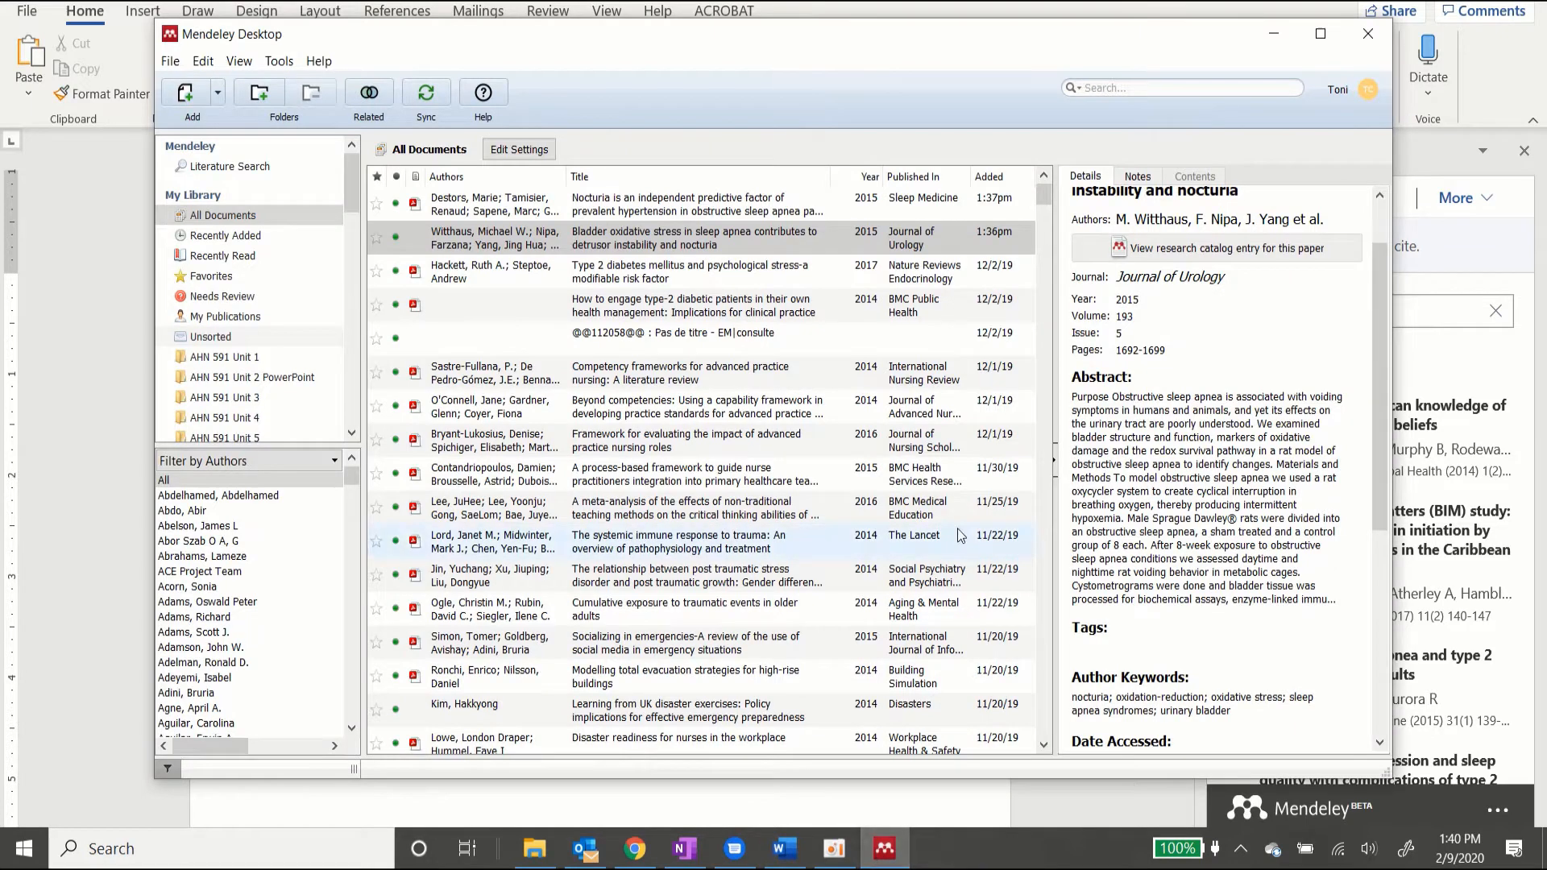
# Step: Copy the Destors et al. Nocturia paper via Copy As > Formatted Citation, then return to Word
pyautogui.click(700, 215)
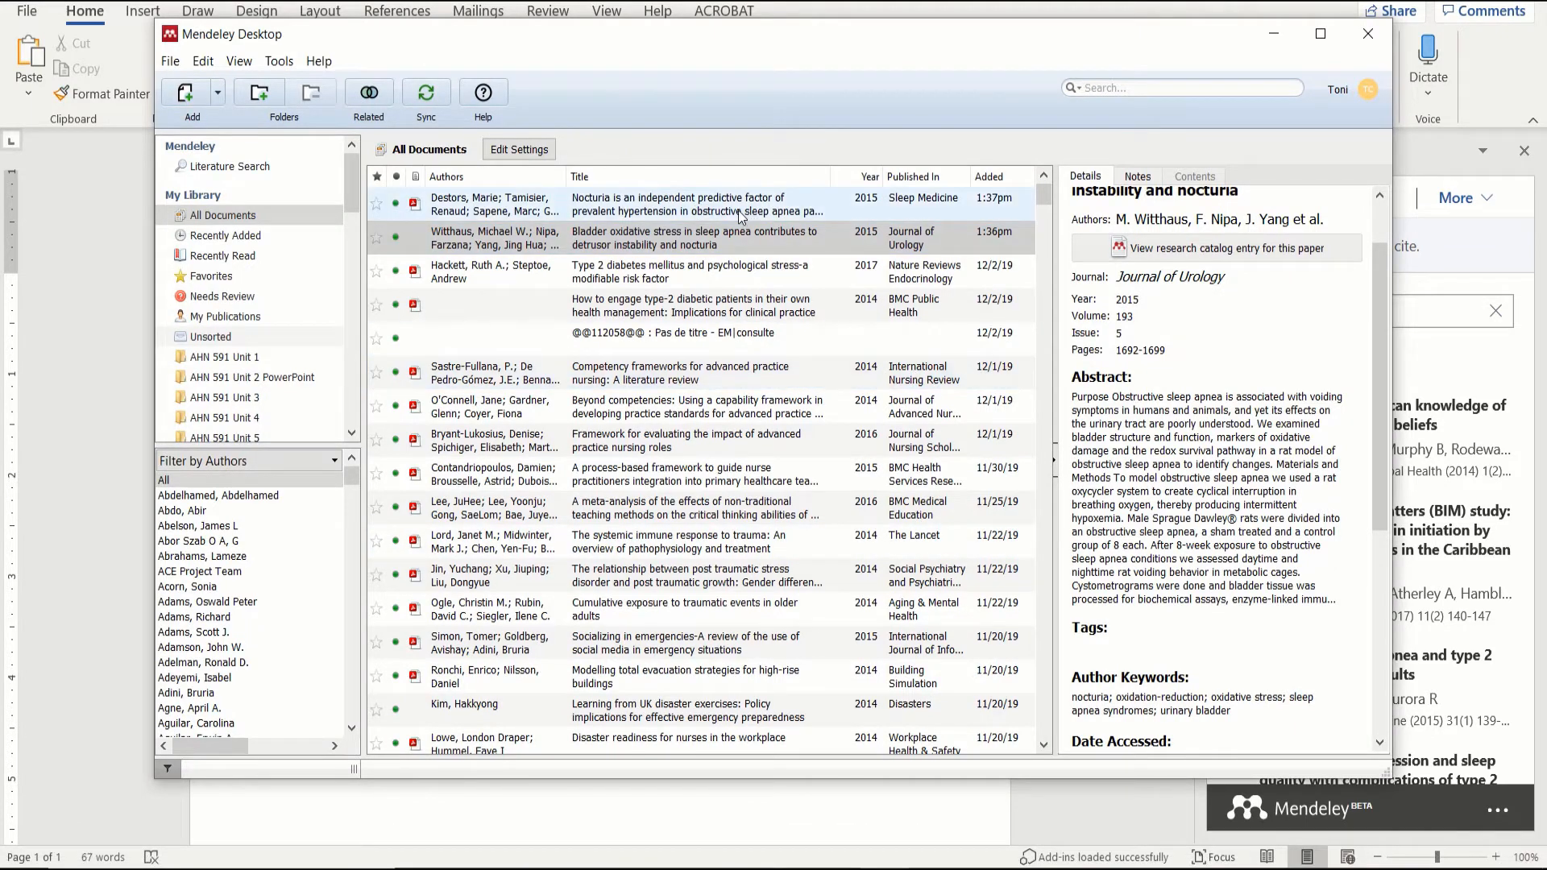
pyautogui.scroll(2, 1212, 456)
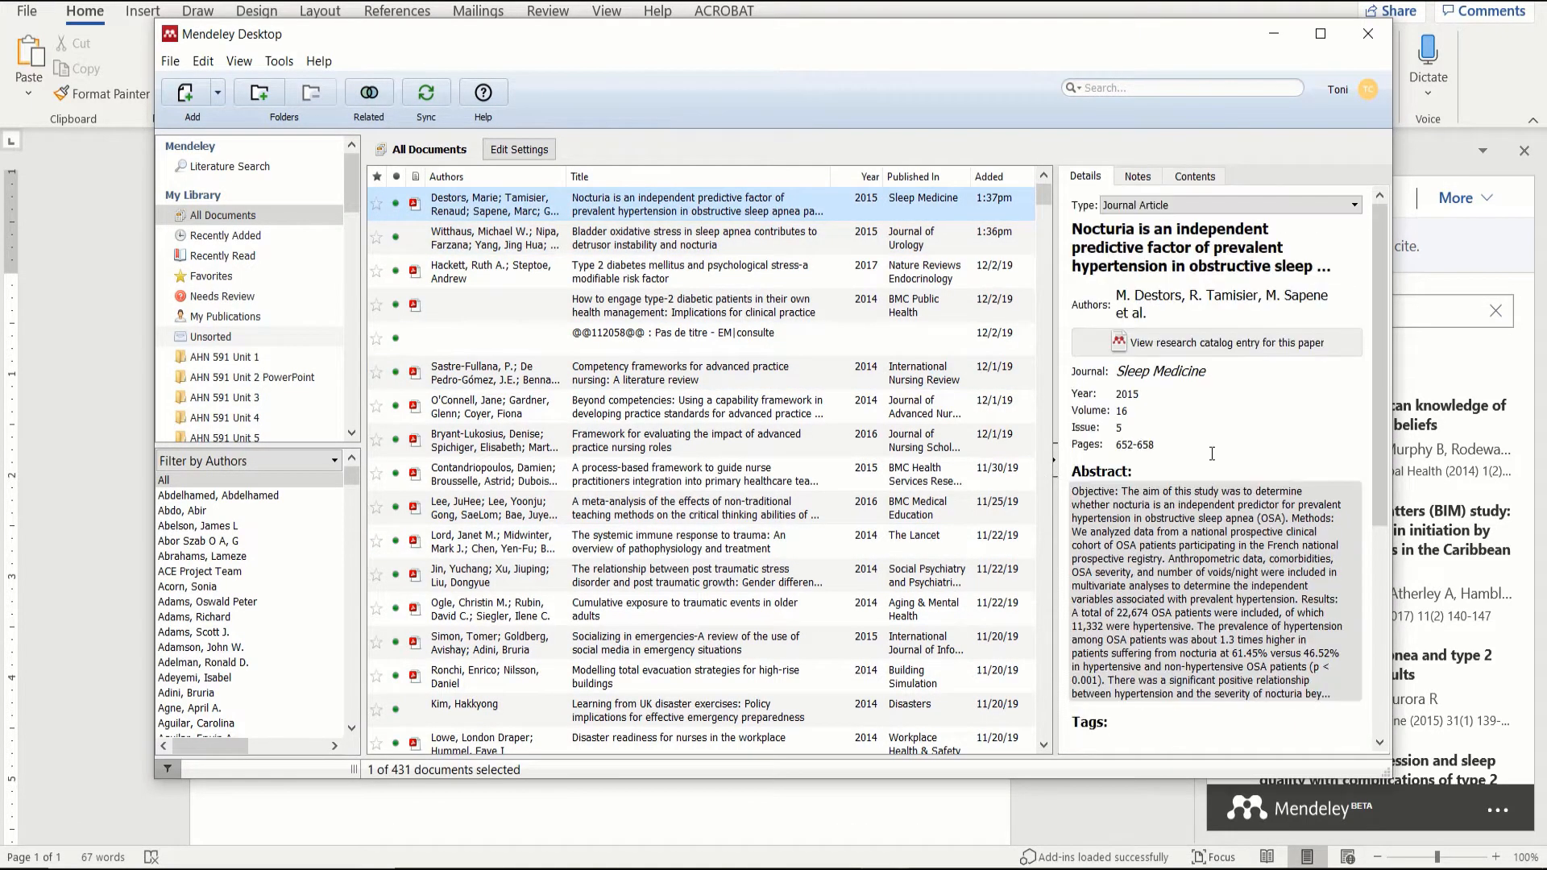
pyautogui.rightClick(738, 203)
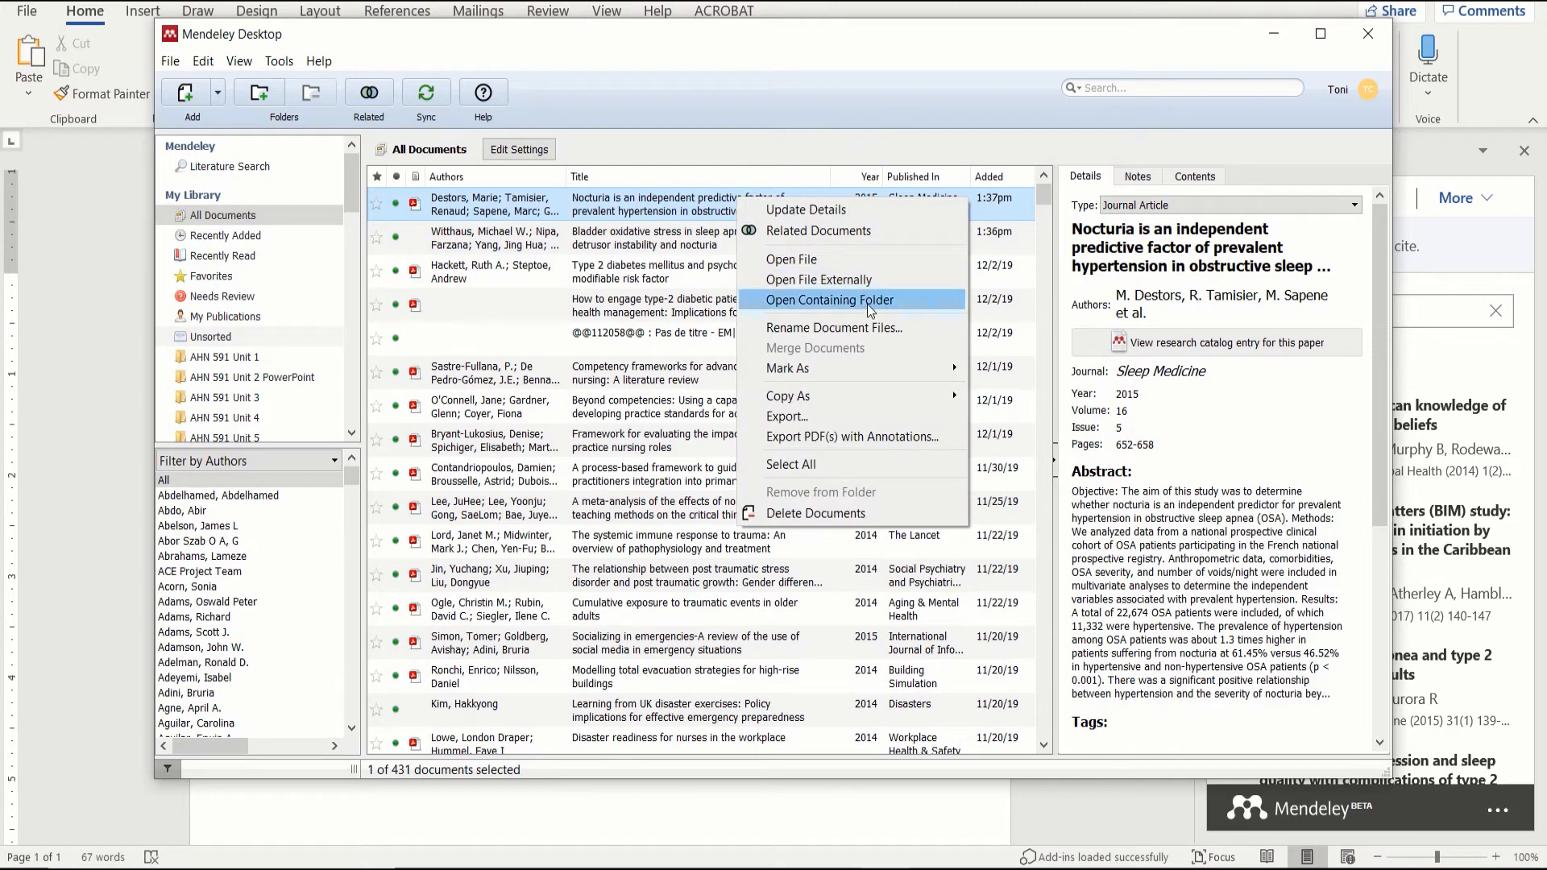
pyautogui.moveTo(858, 398)
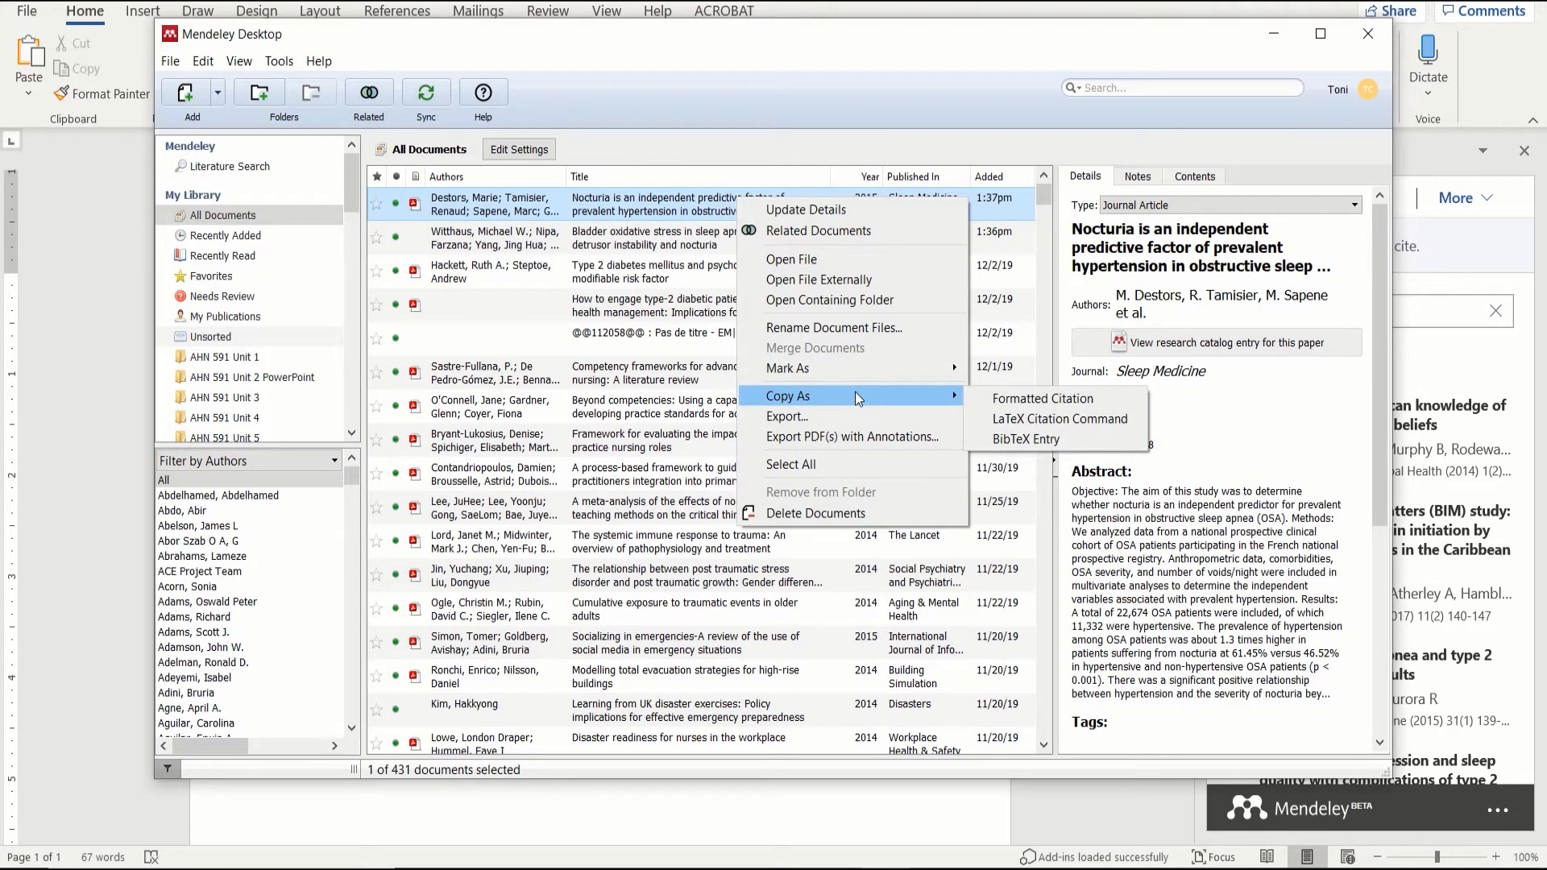
pyautogui.click(988, 400)
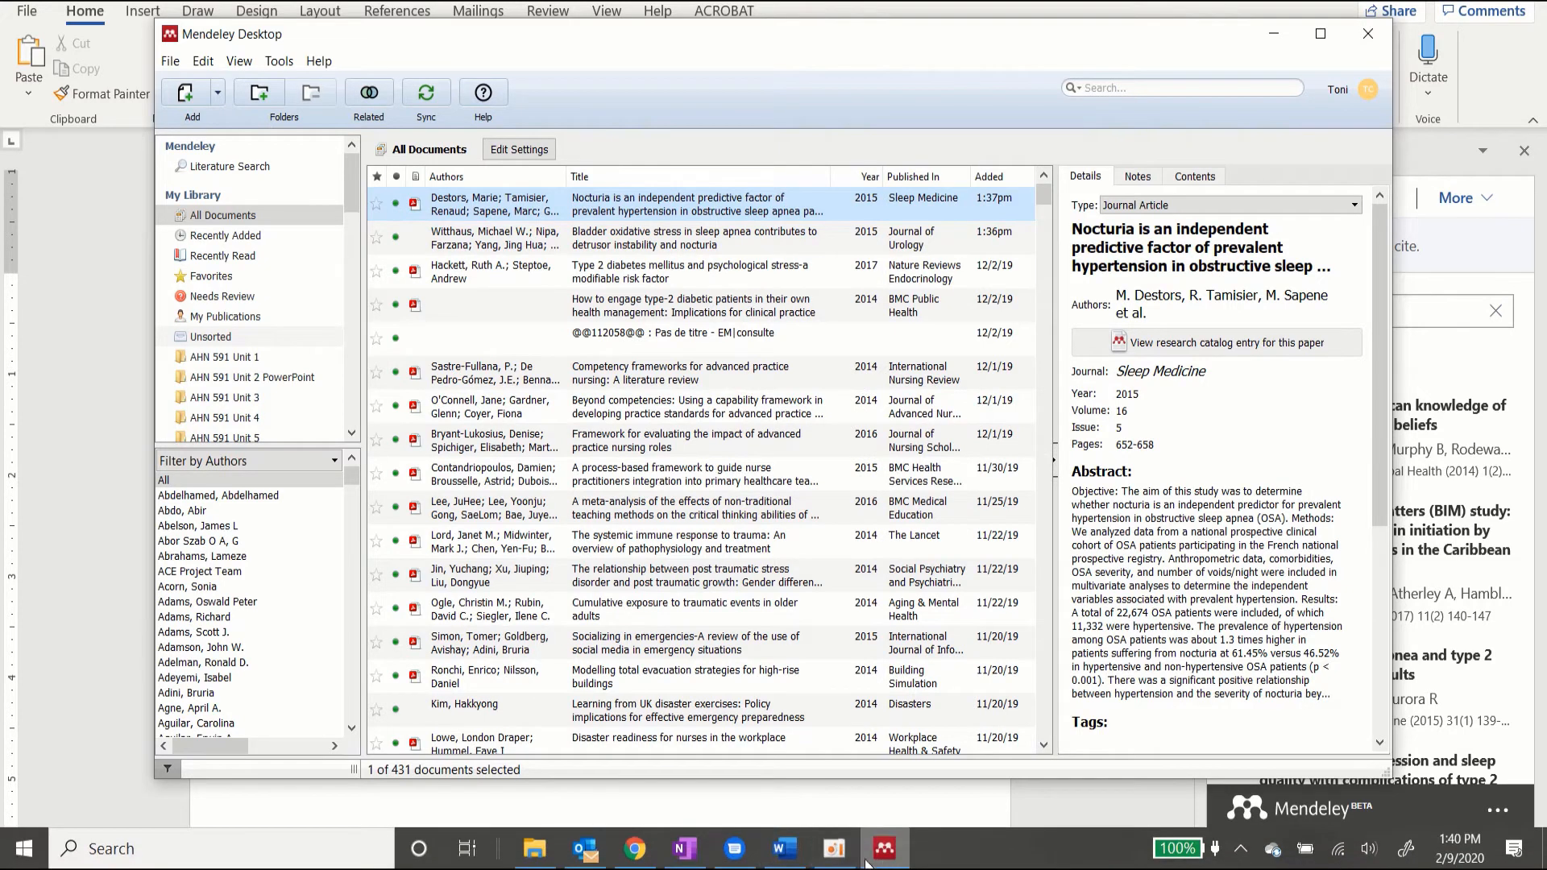
pyautogui.click(785, 852)
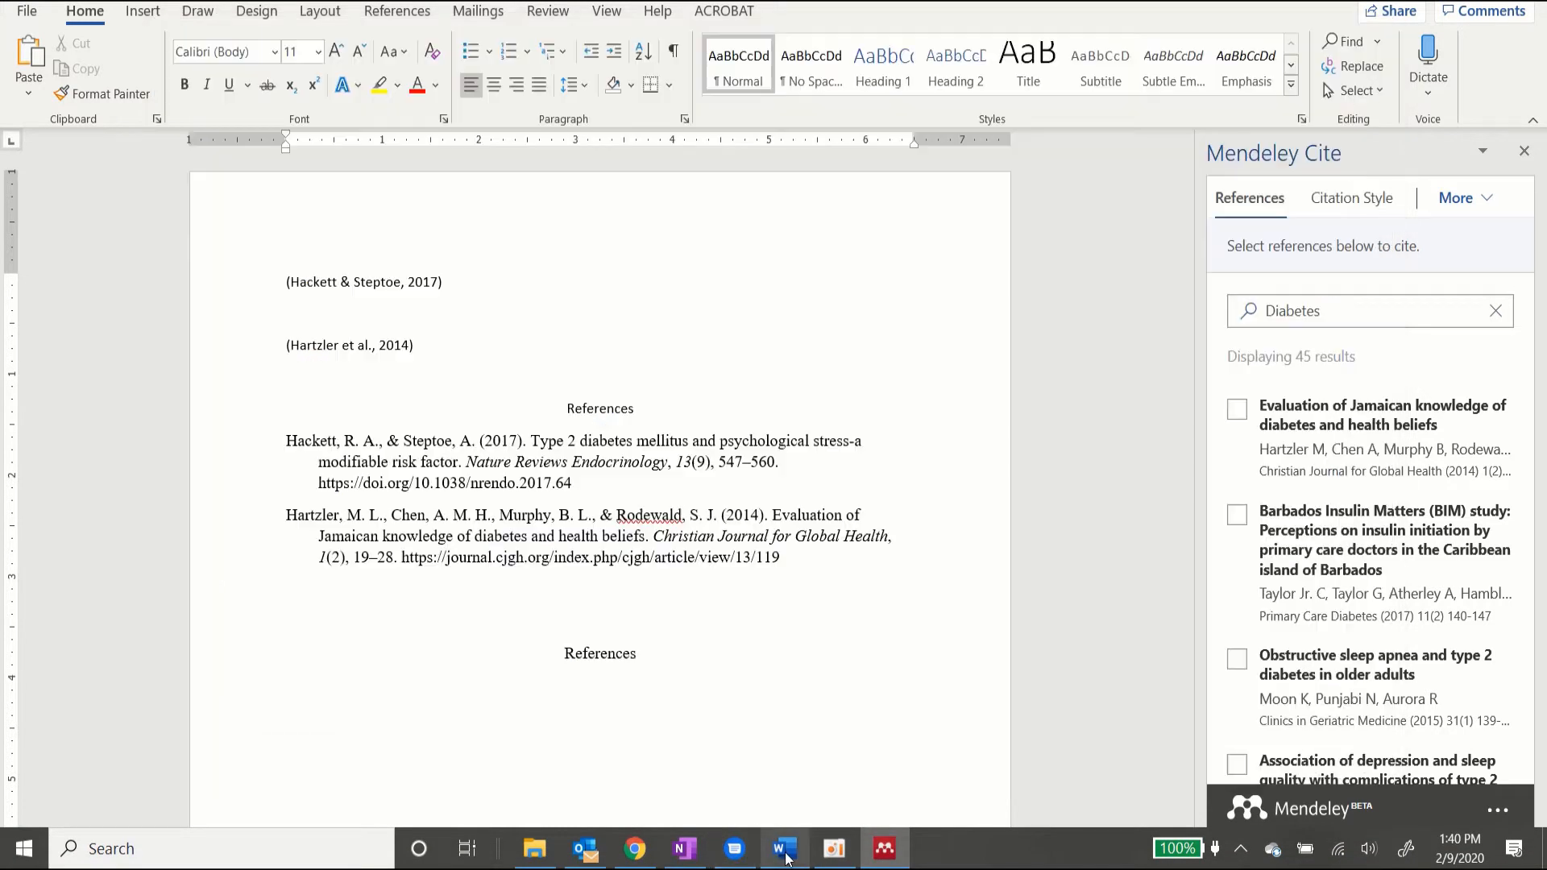
pyautogui.rightClick(297, 684)
# Step: Paste the Destors citation with Keep Source Formatting and set it and its heading to 2.0 spacing
pyautogui.click(405, 446)
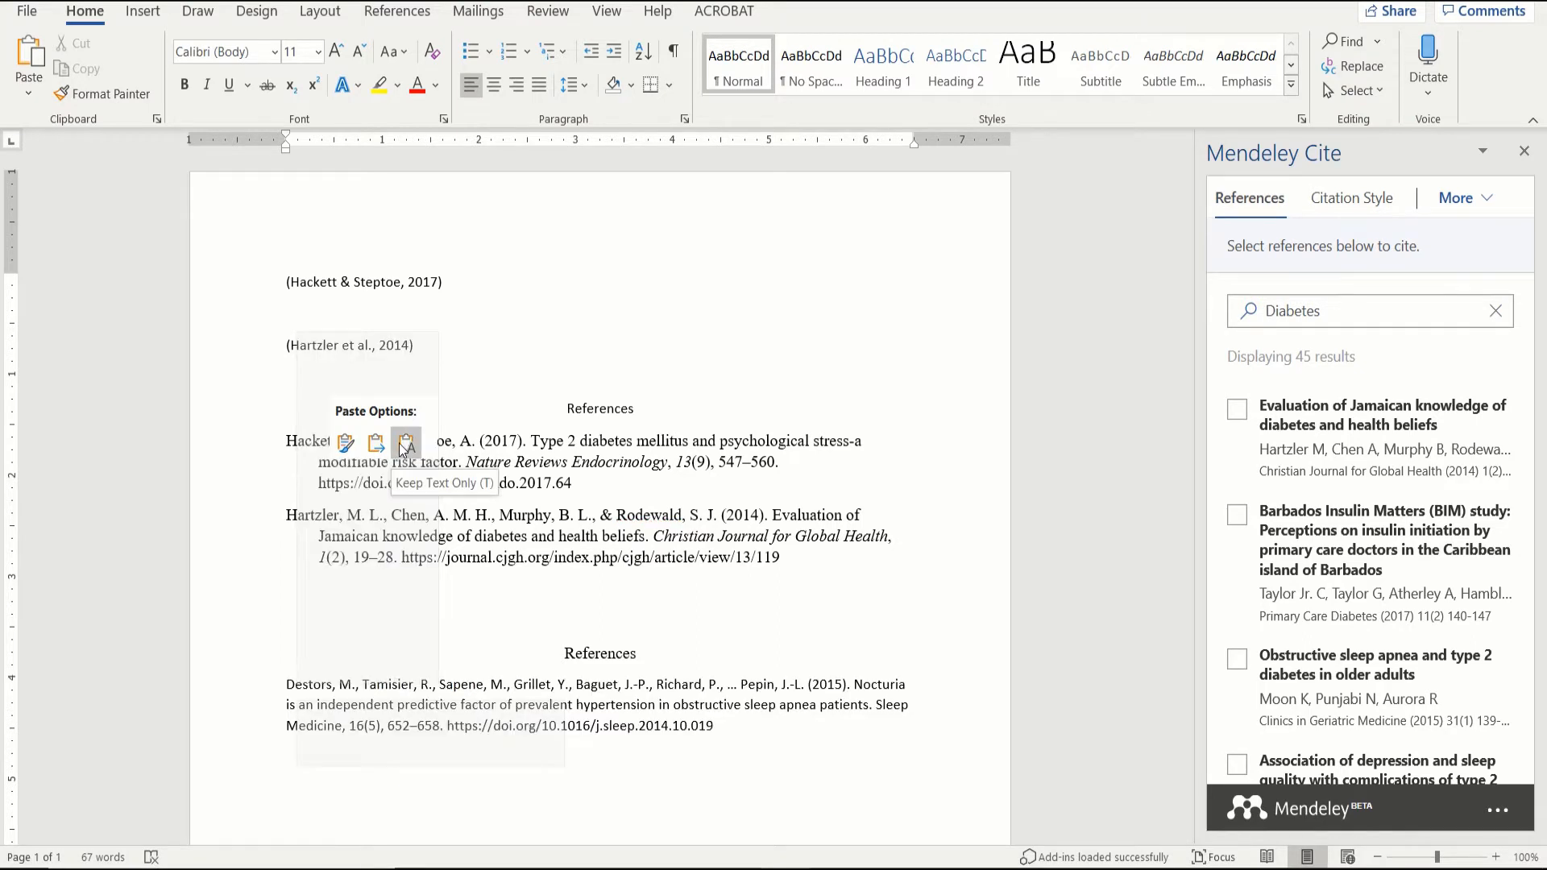
pyautogui.click(343, 443)
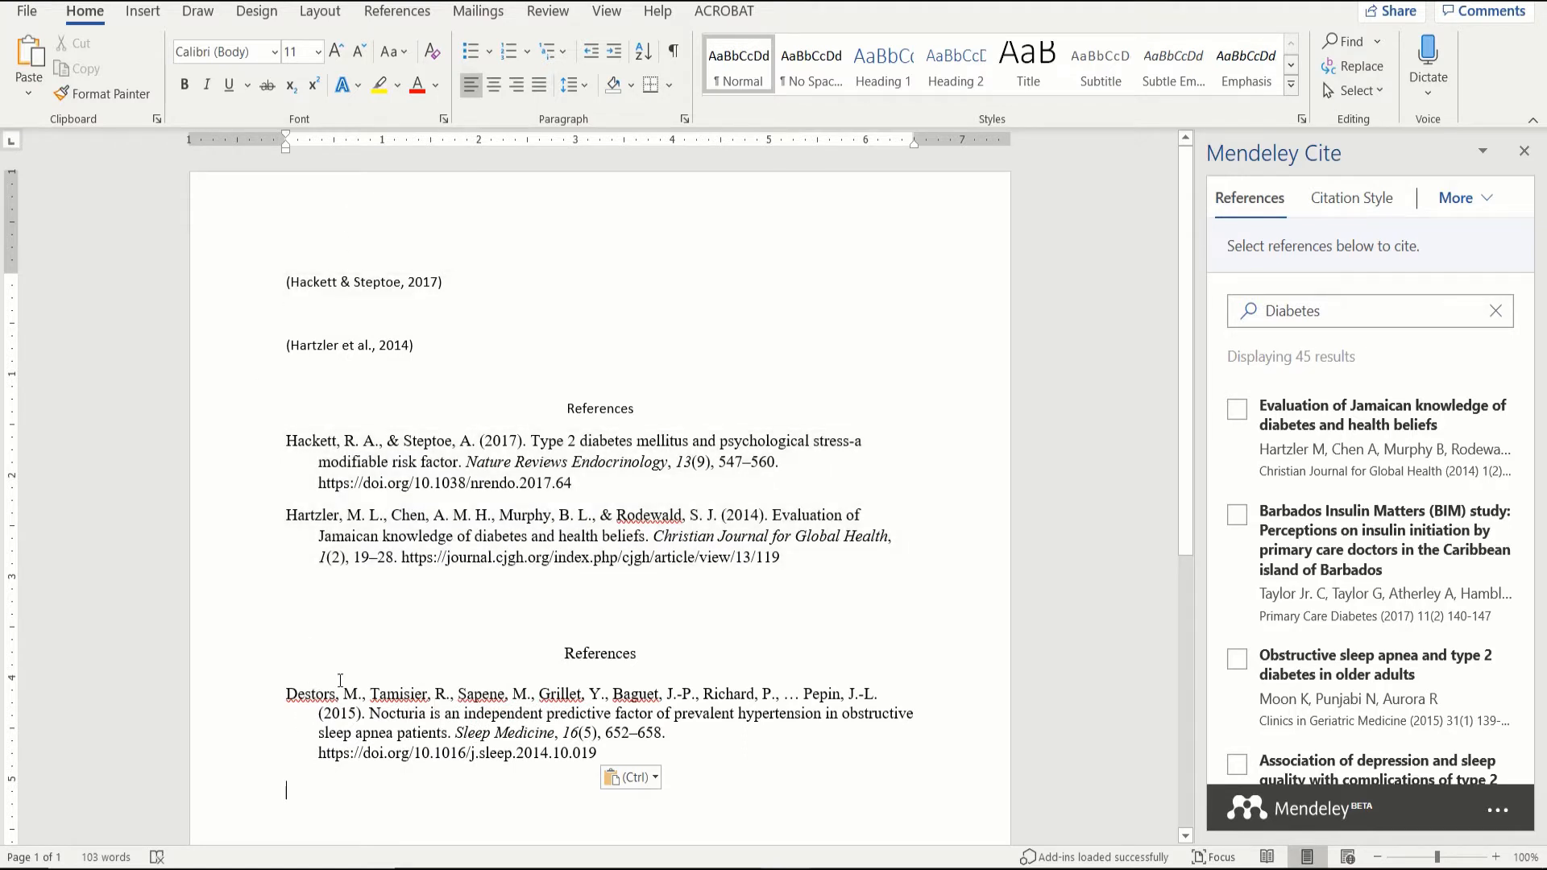
pyautogui.moveTo(621, 751); pyautogui.dragTo(292, 654)
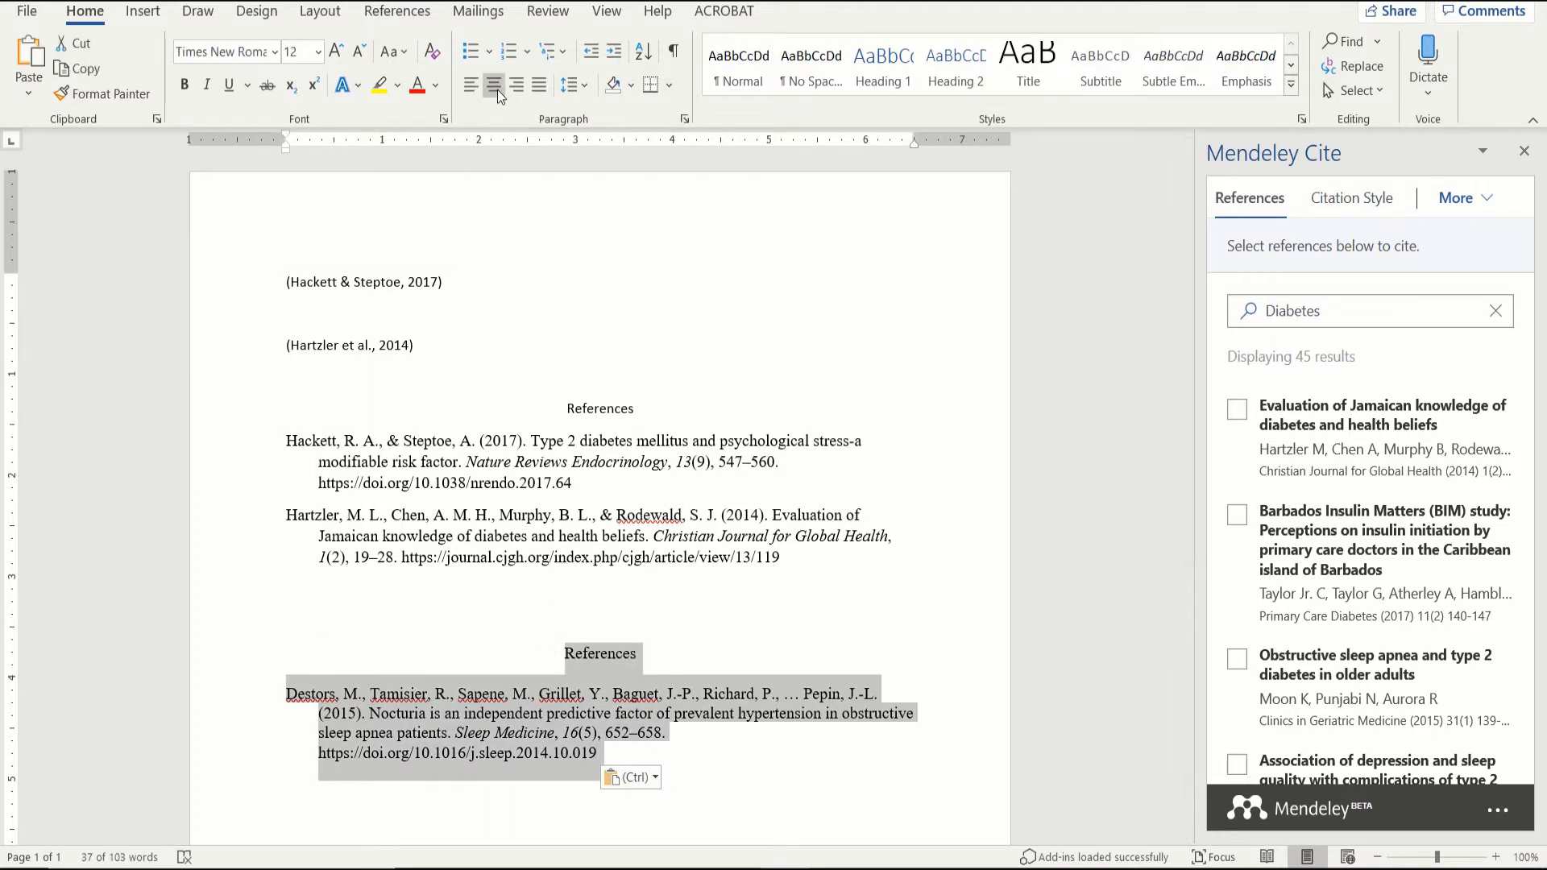
pyautogui.click(586, 84)
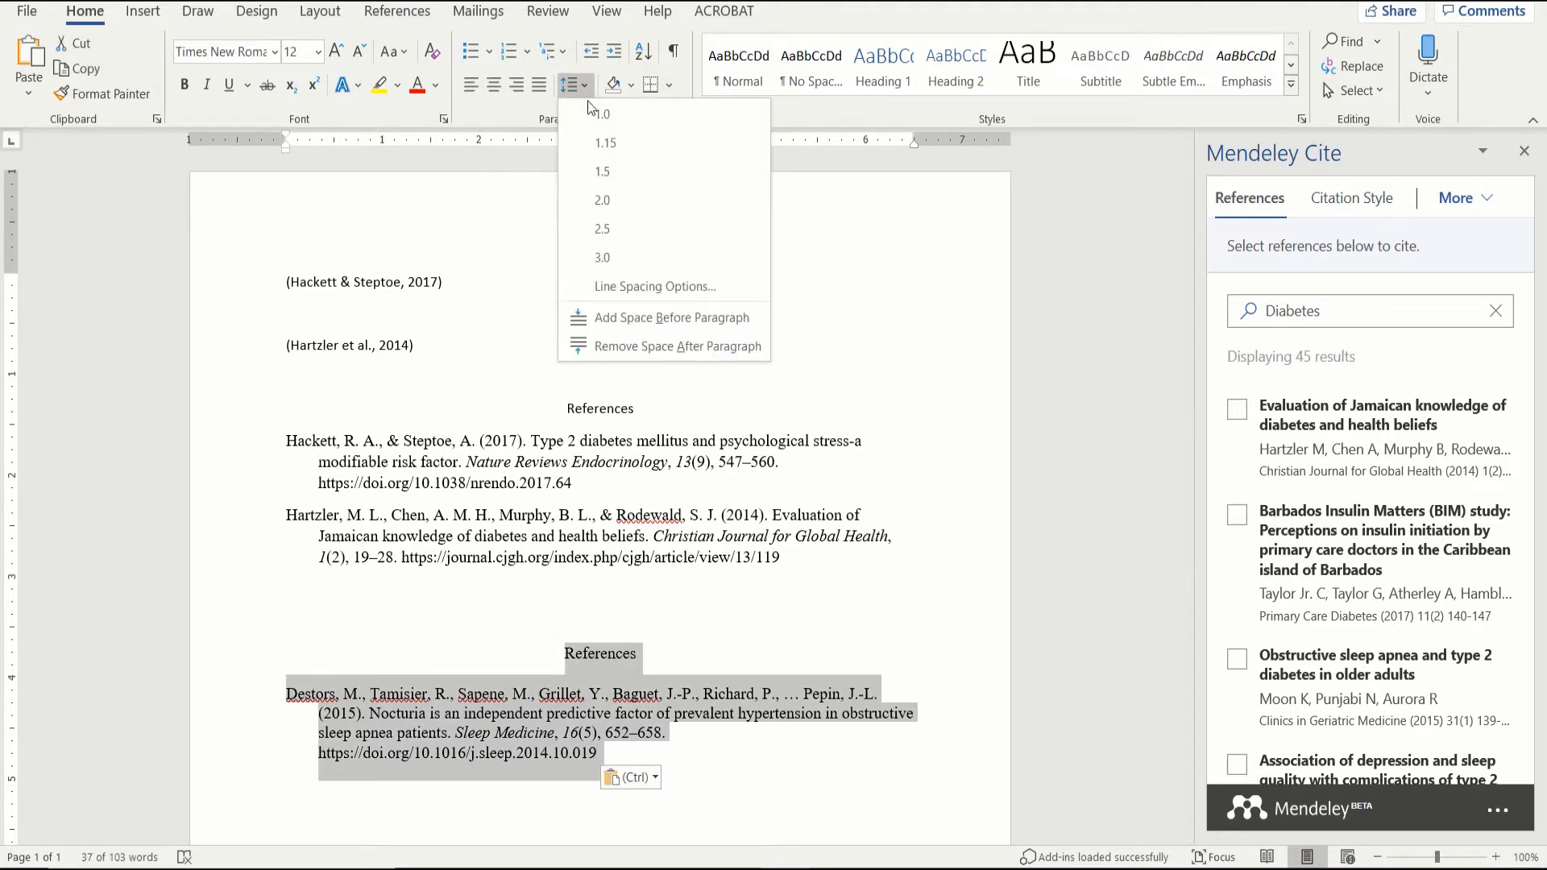
pyautogui.click(606, 201)
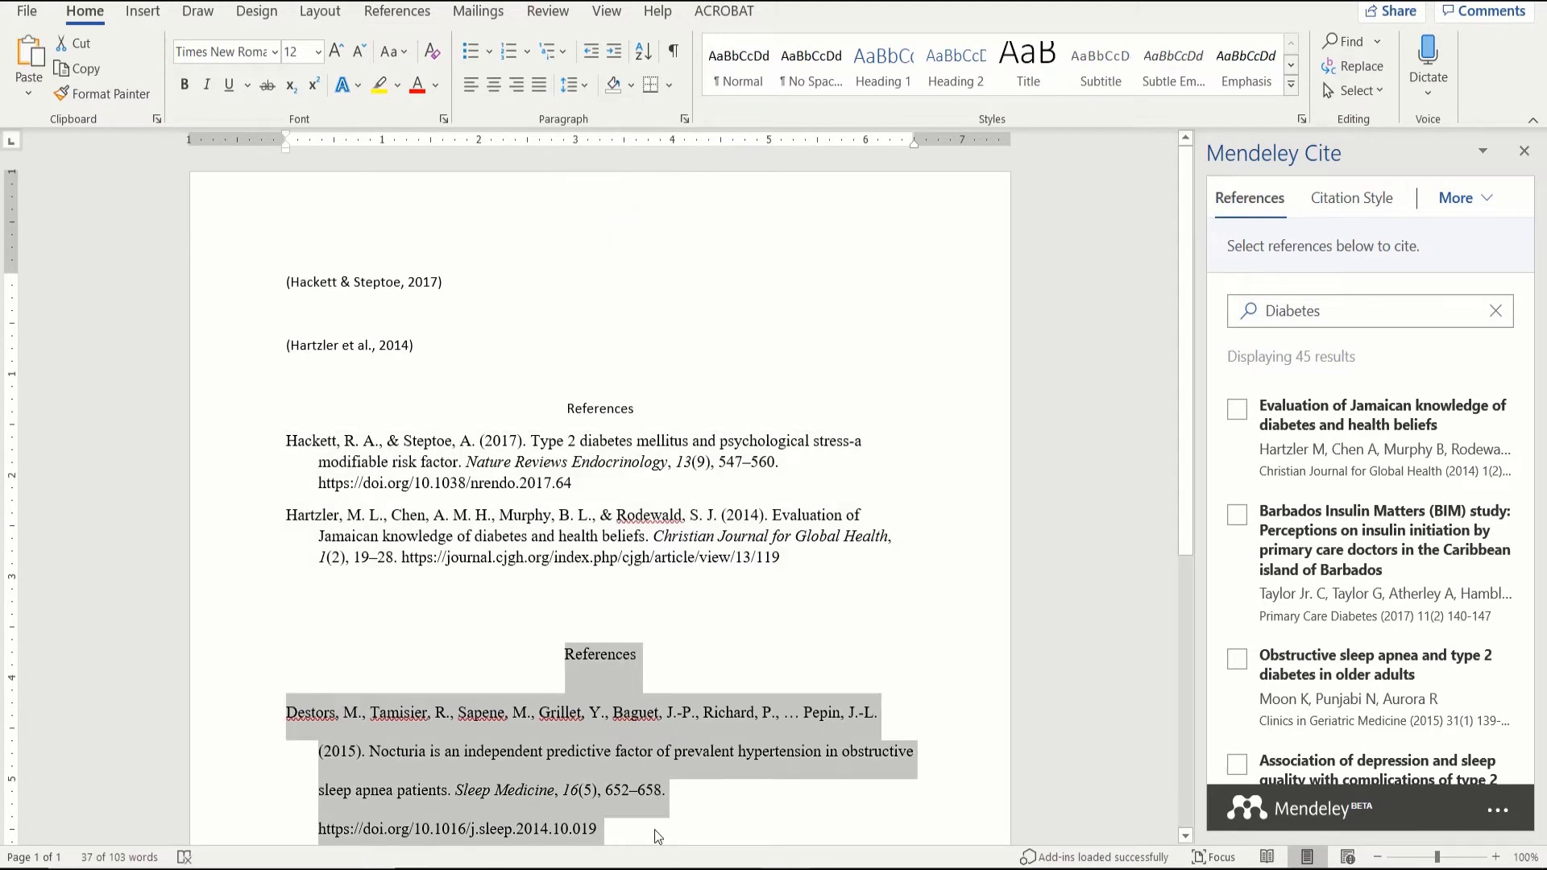
pyautogui.click(706, 802)
pyautogui.scroll(-3, 709, 803)
pyautogui.scroll(-1, 709, 803)
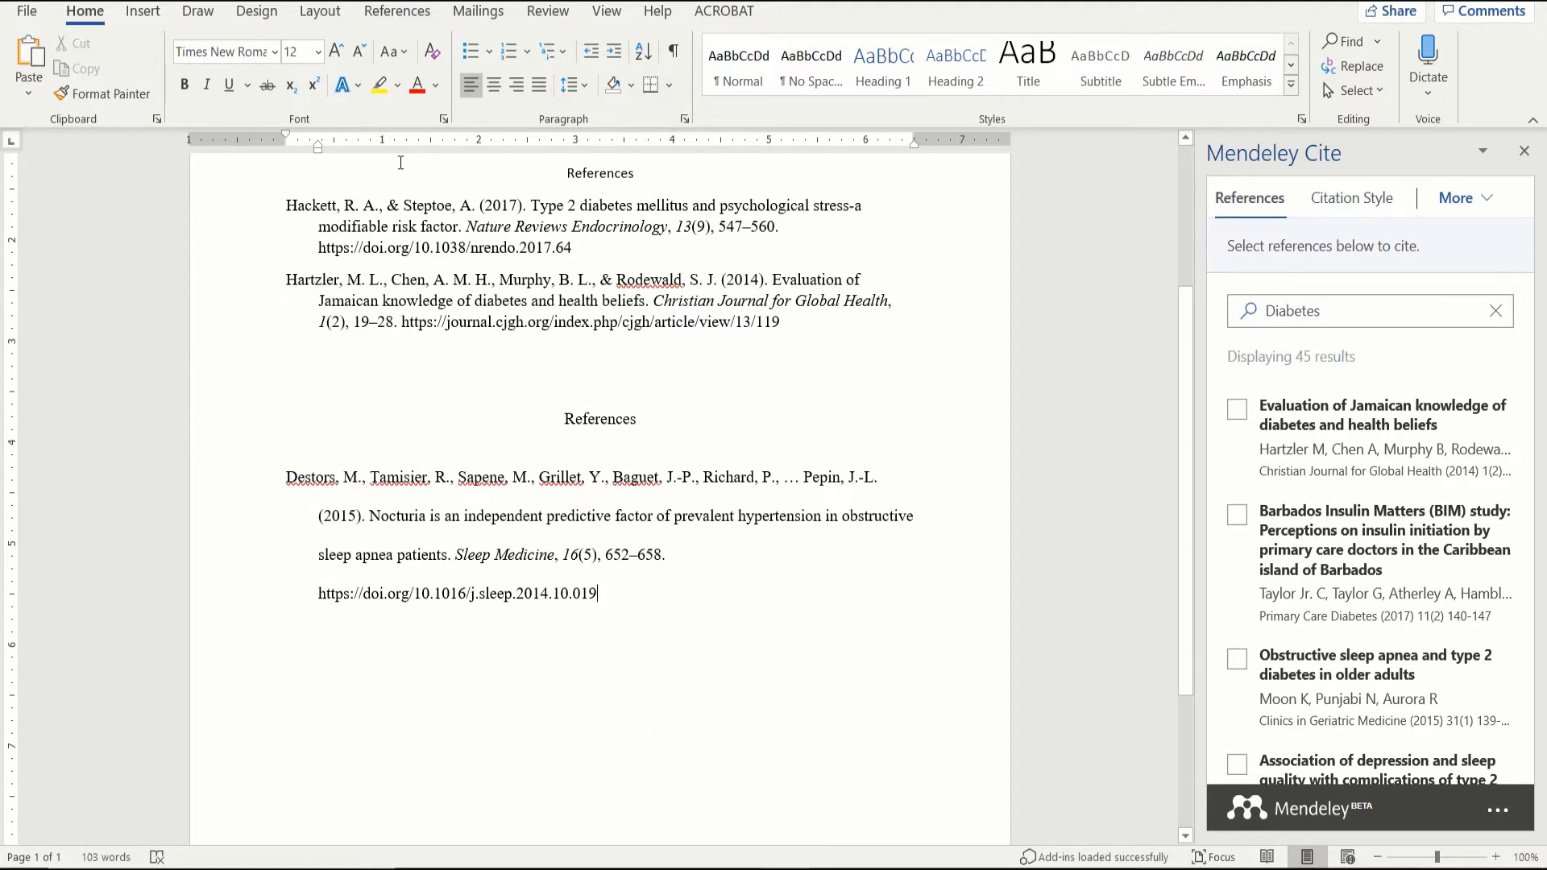
# Step: Replace the 'Diabetes' Mendeley Cite search with 'noc', then open the panel's '...' account menu
pyautogui.click(398, 11)
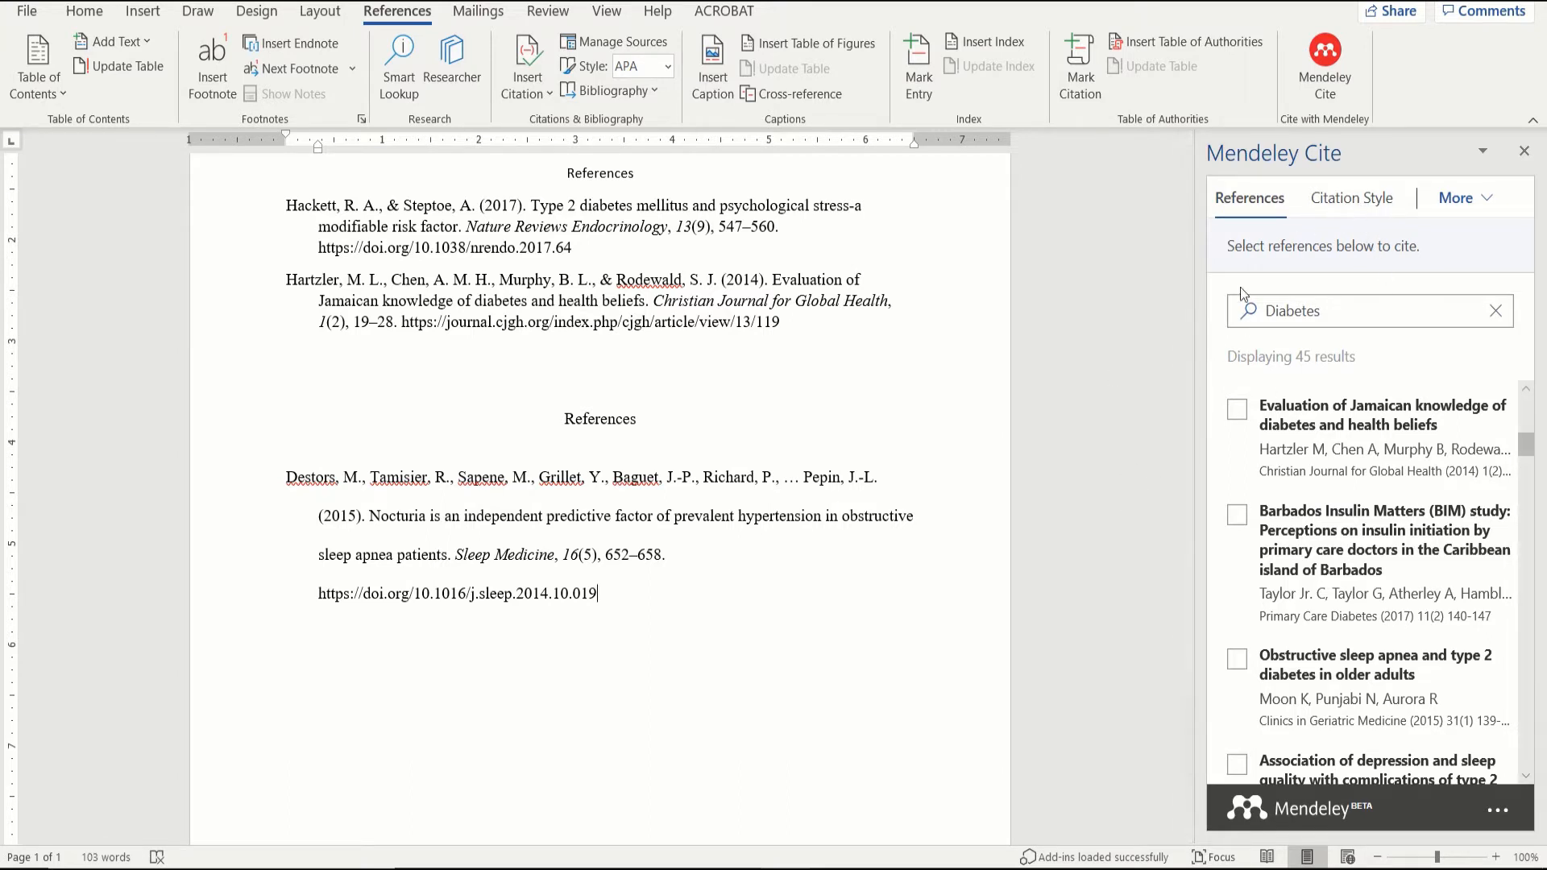
pyautogui.doubleClick(1342, 311)
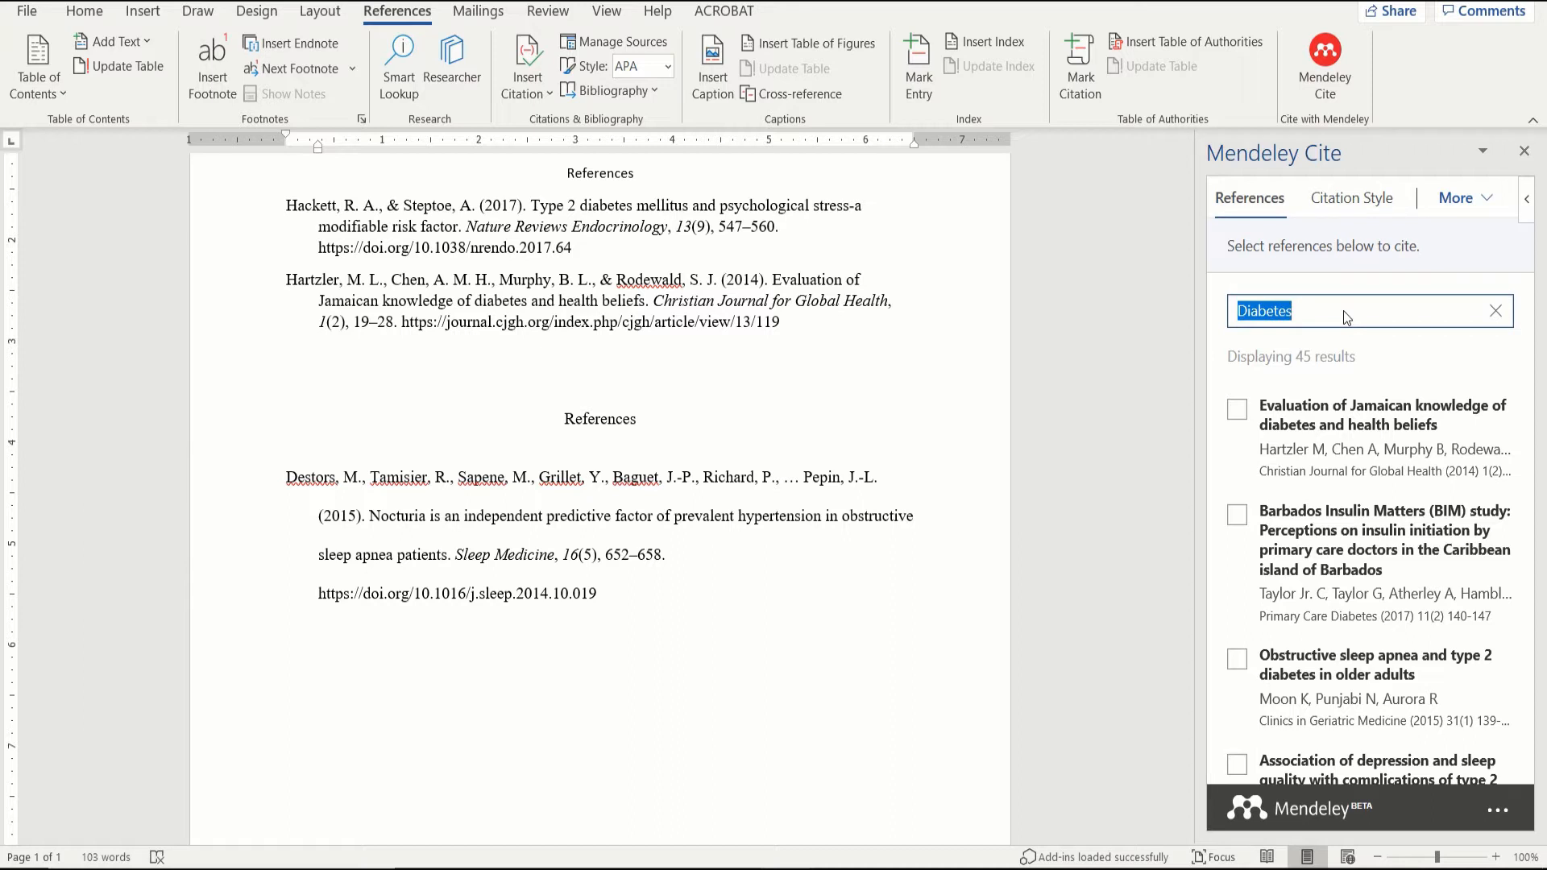
pyautogui.write('noc')
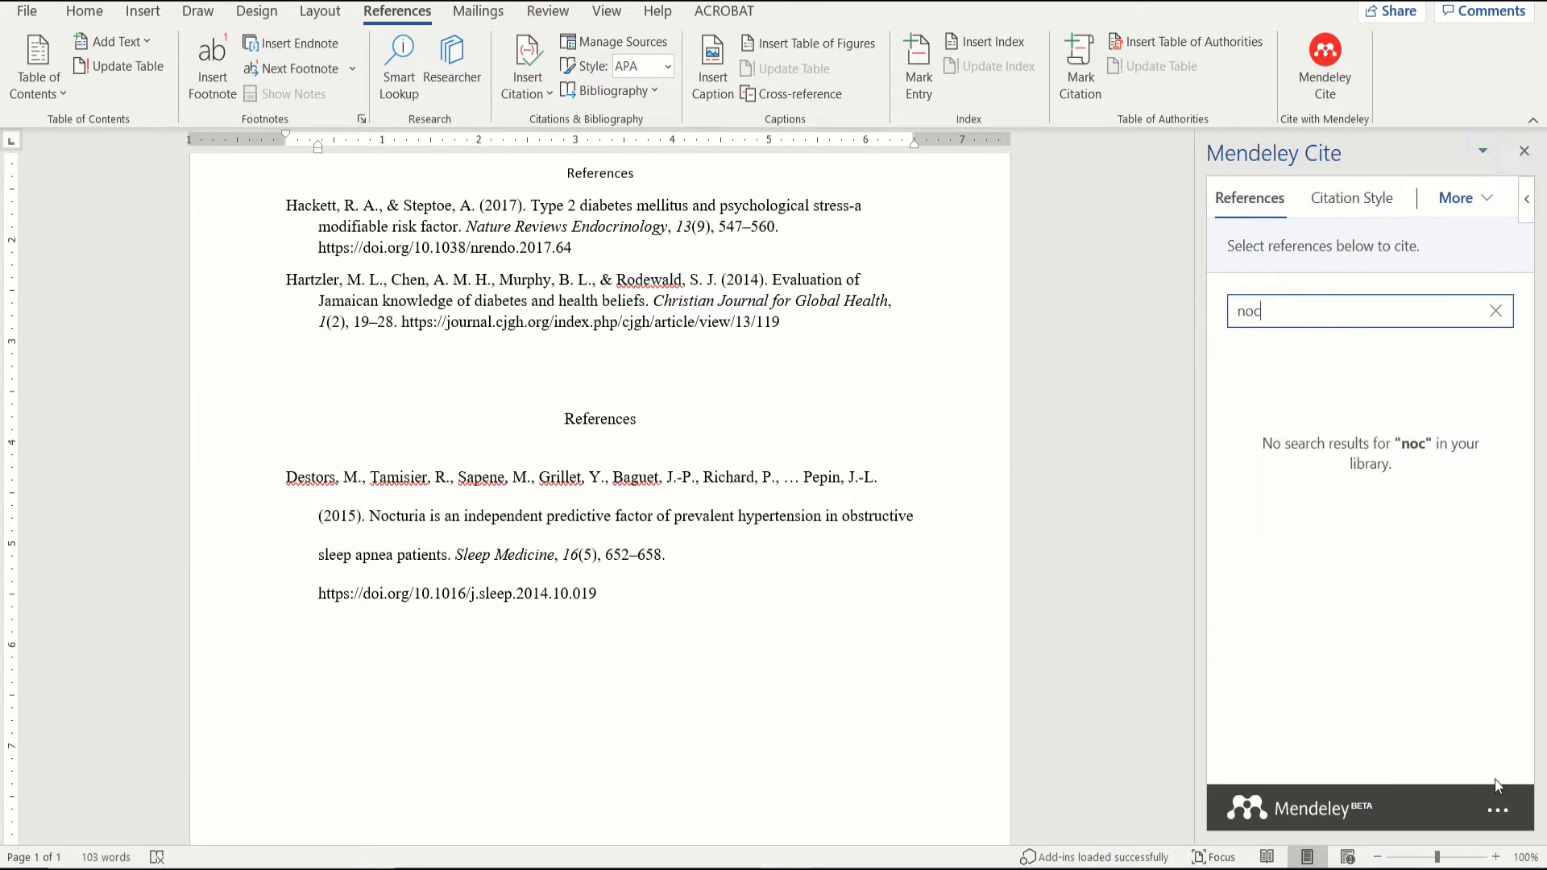
pyautogui.click(1497, 810)
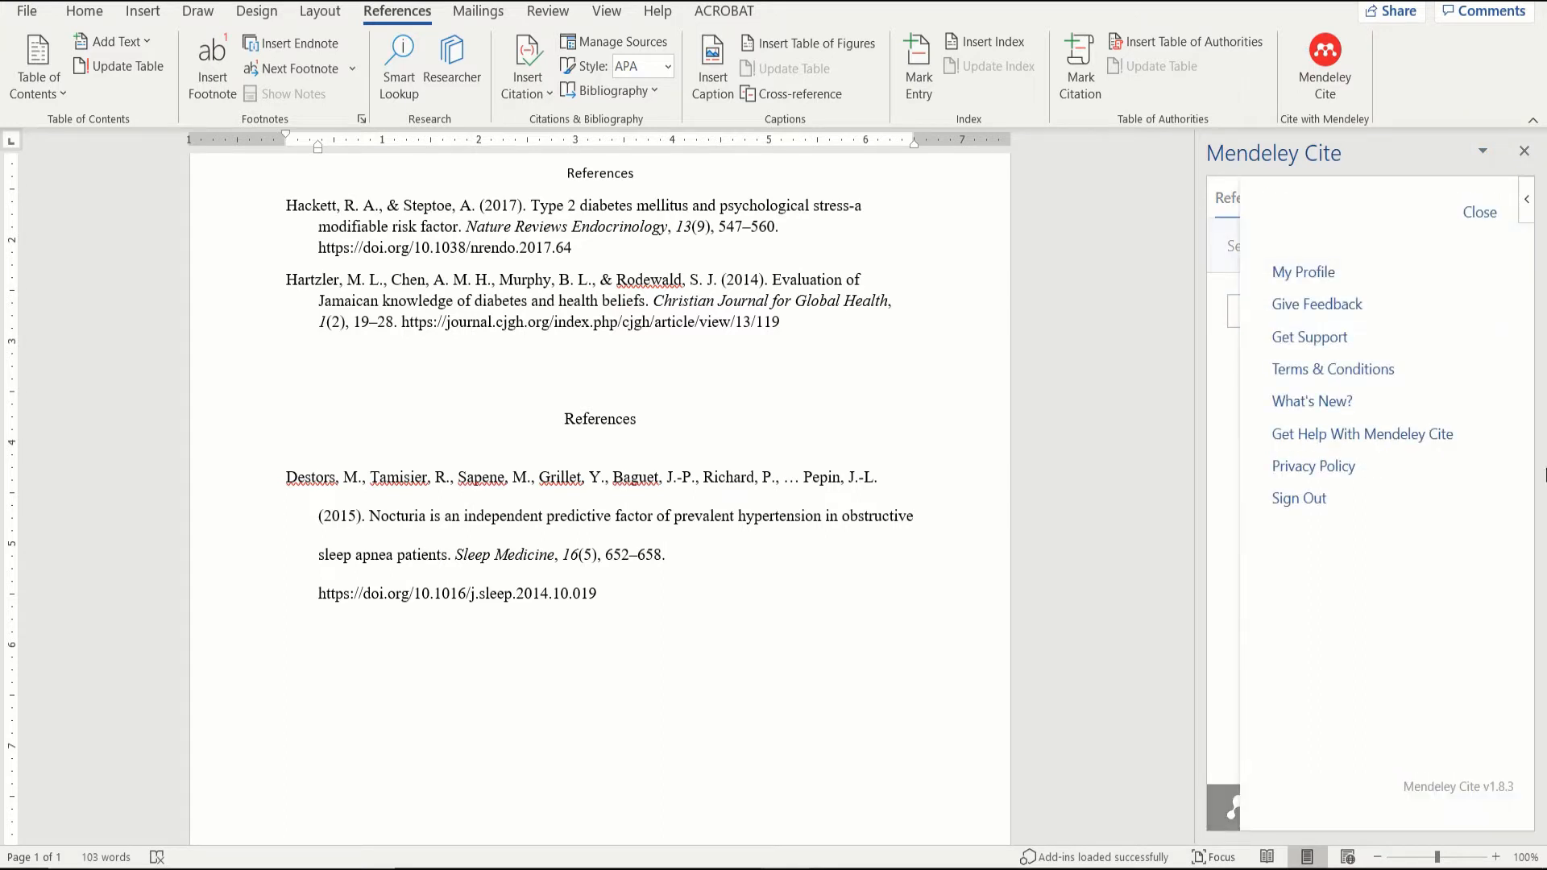
# Step: Sign out of Mendeley Cite, then sign back in with the account password
pyautogui.click(1299, 499)
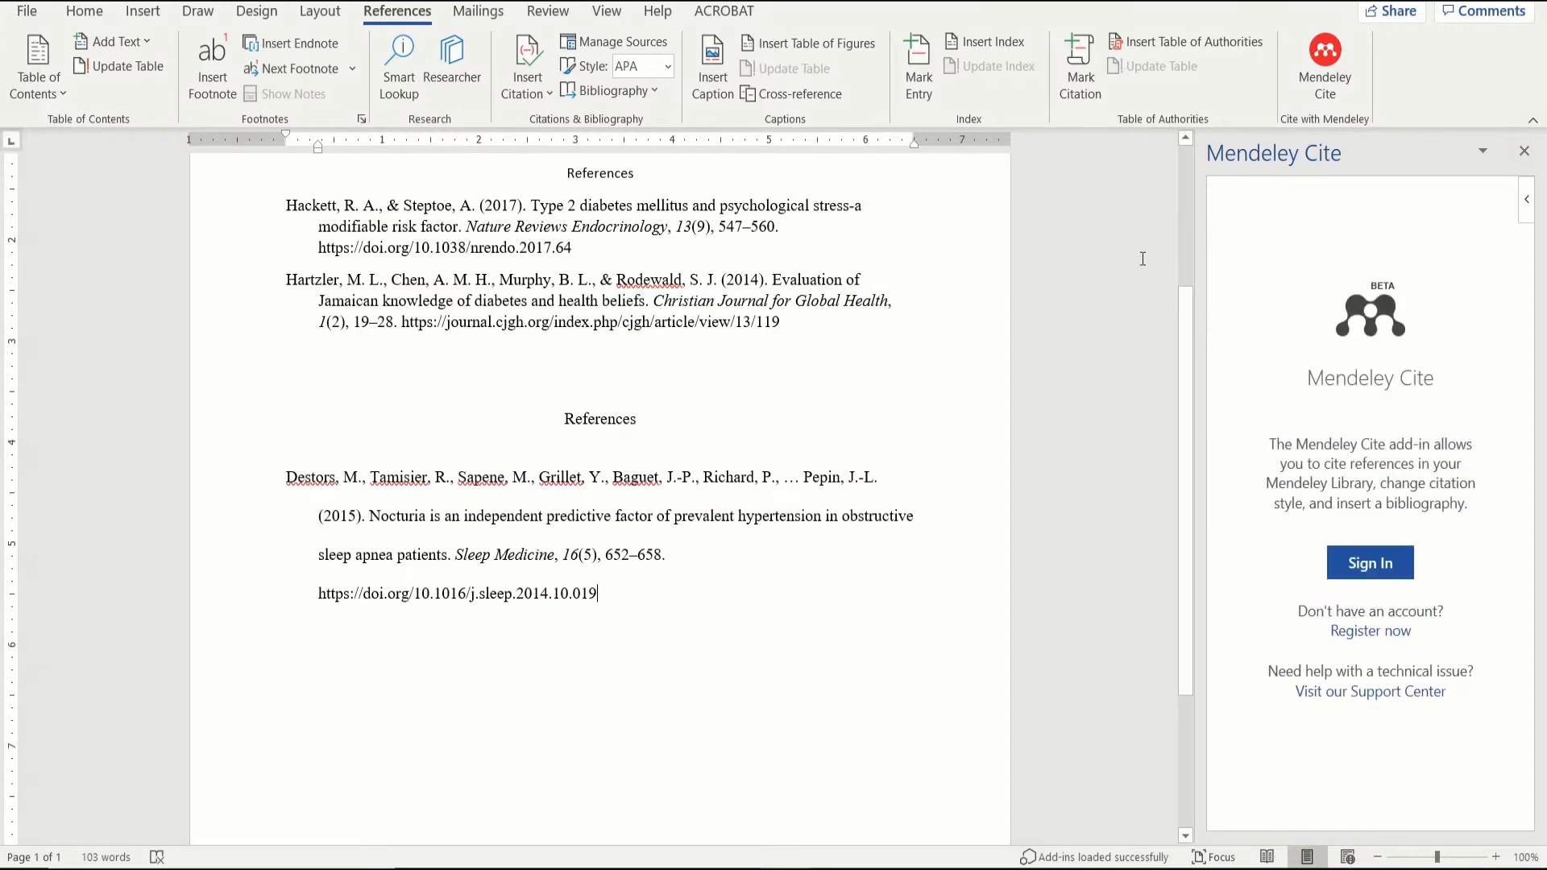
pyautogui.click(1372, 568)
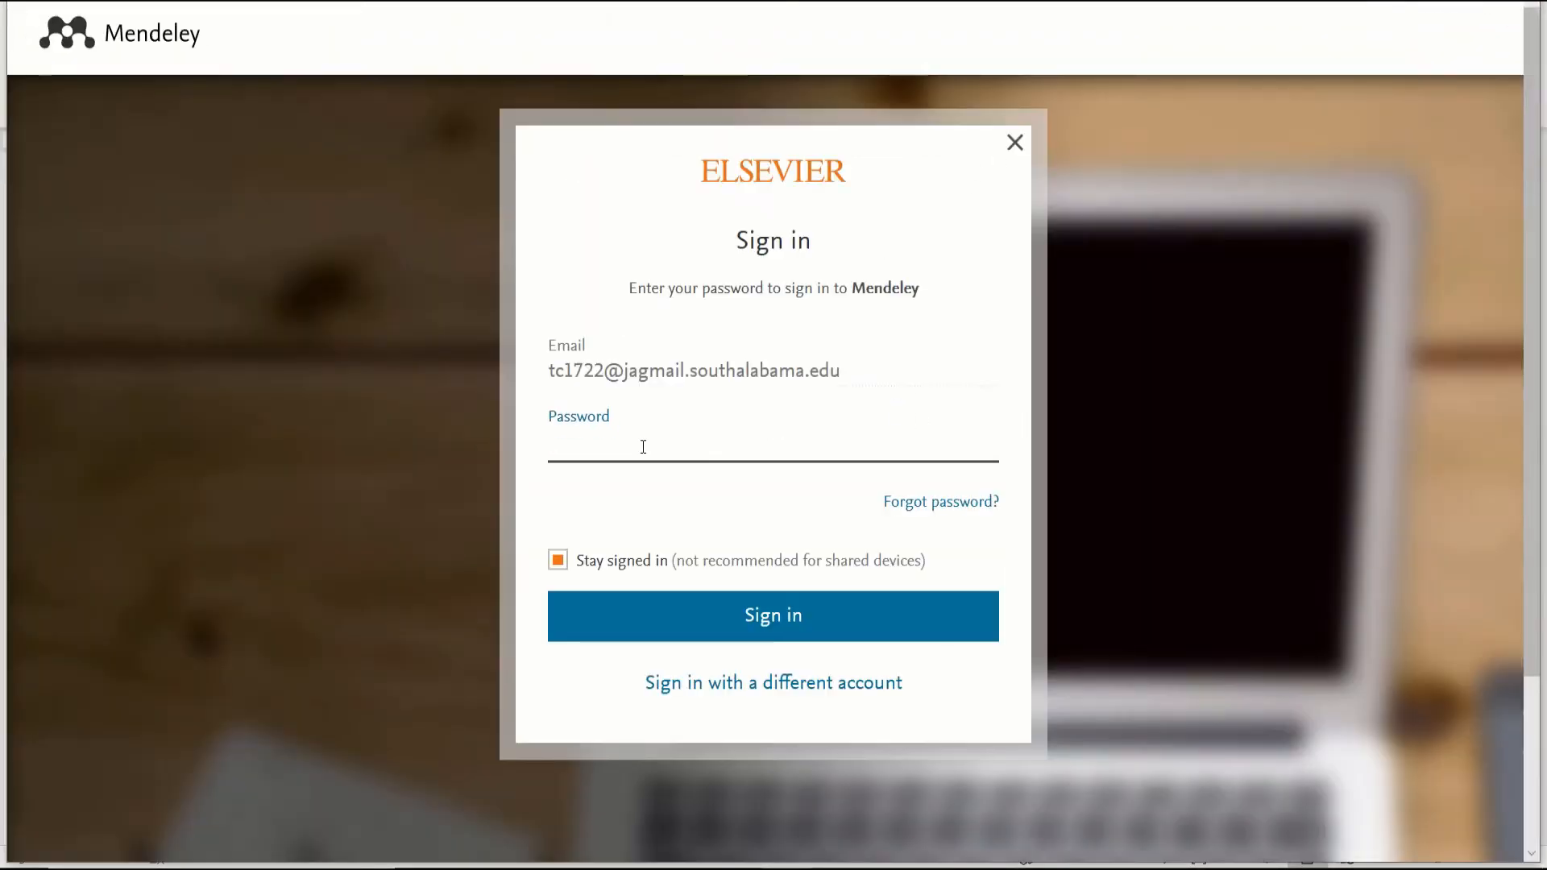
pyautogui.write('••••••••••')
pyautogui.click(659, 630)
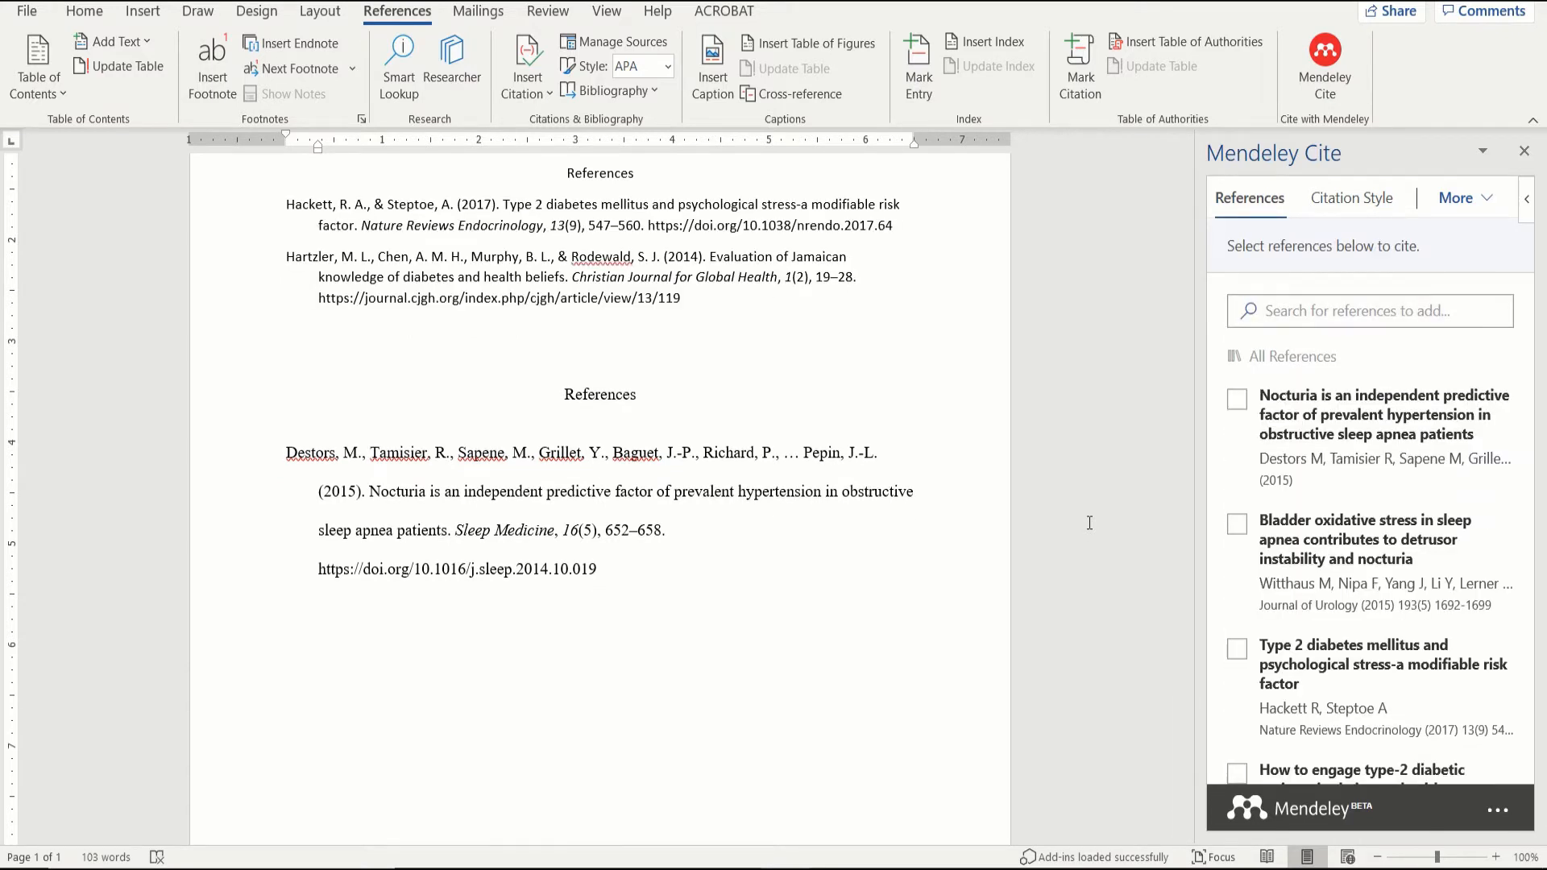
# Step: Place the cursor after the DOI line and briefly bring up Mendeley Desktop to refresh Cite's references
pyautogui.click(623, 572)
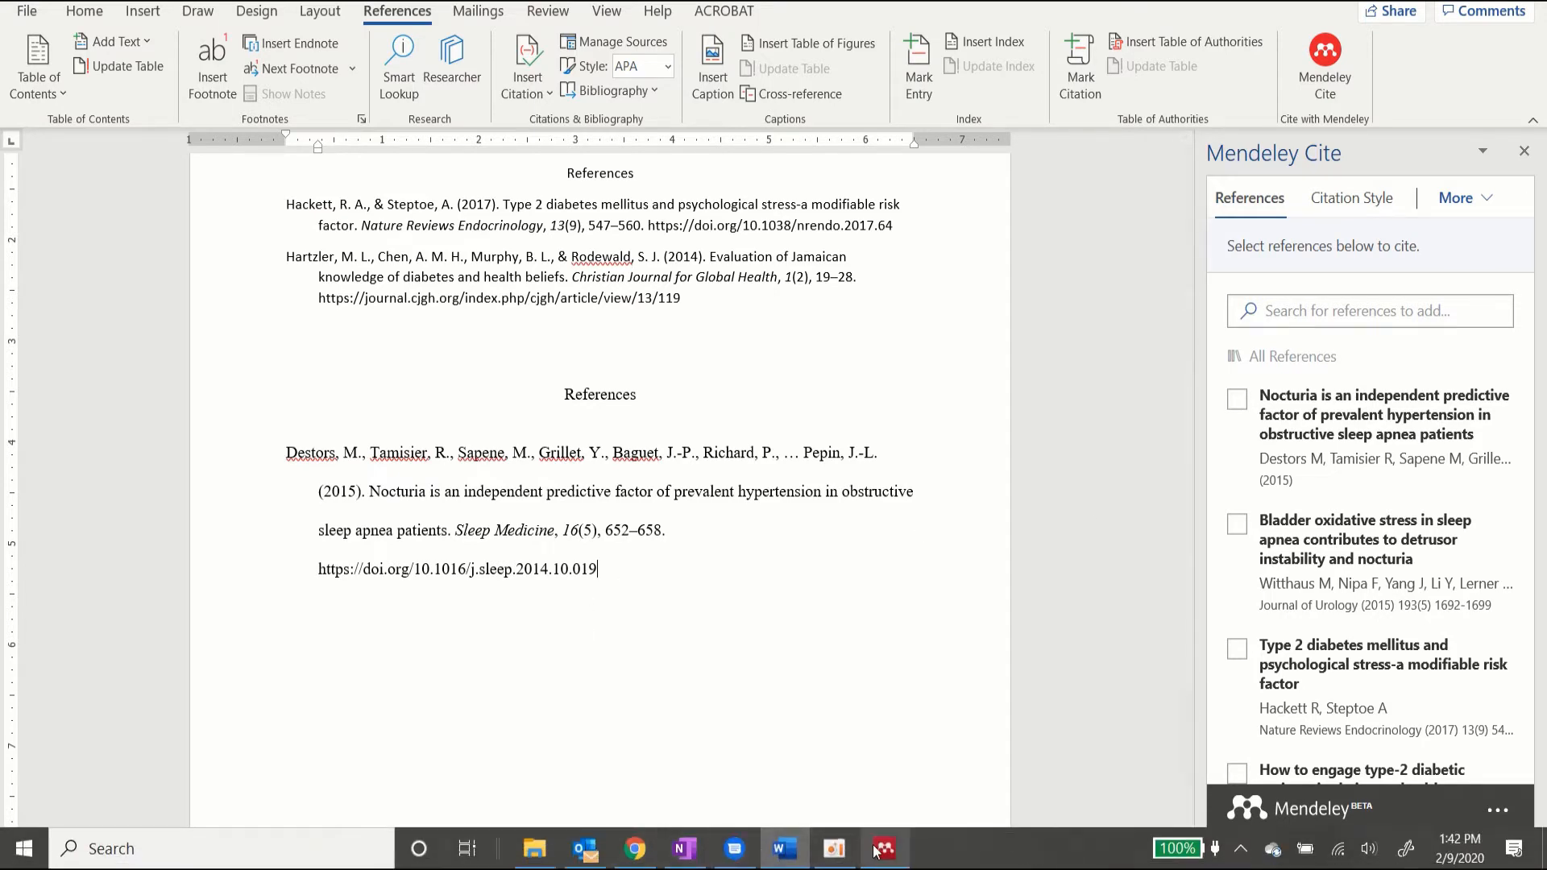
pyautogui.click(878, 850)
pyautogui.click(877, 850)
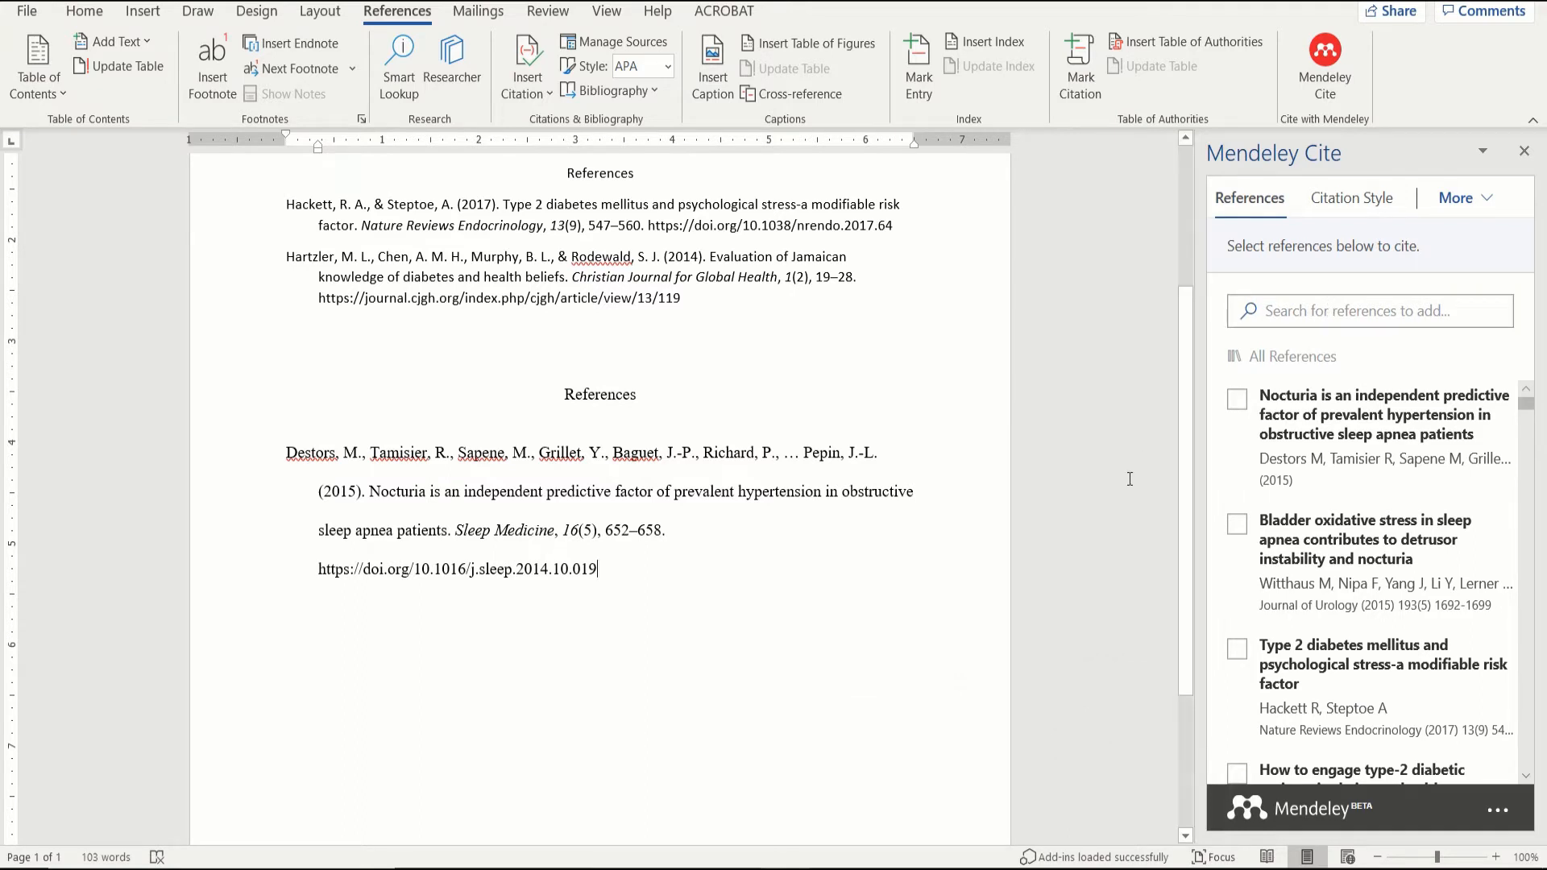
pyautogui.click(1325, 312)
# Step: Search 'nocturia' and insert the (Destors et al., 2015) citation, adding blank lines after the DOI
pyautogui.write('nocturia')
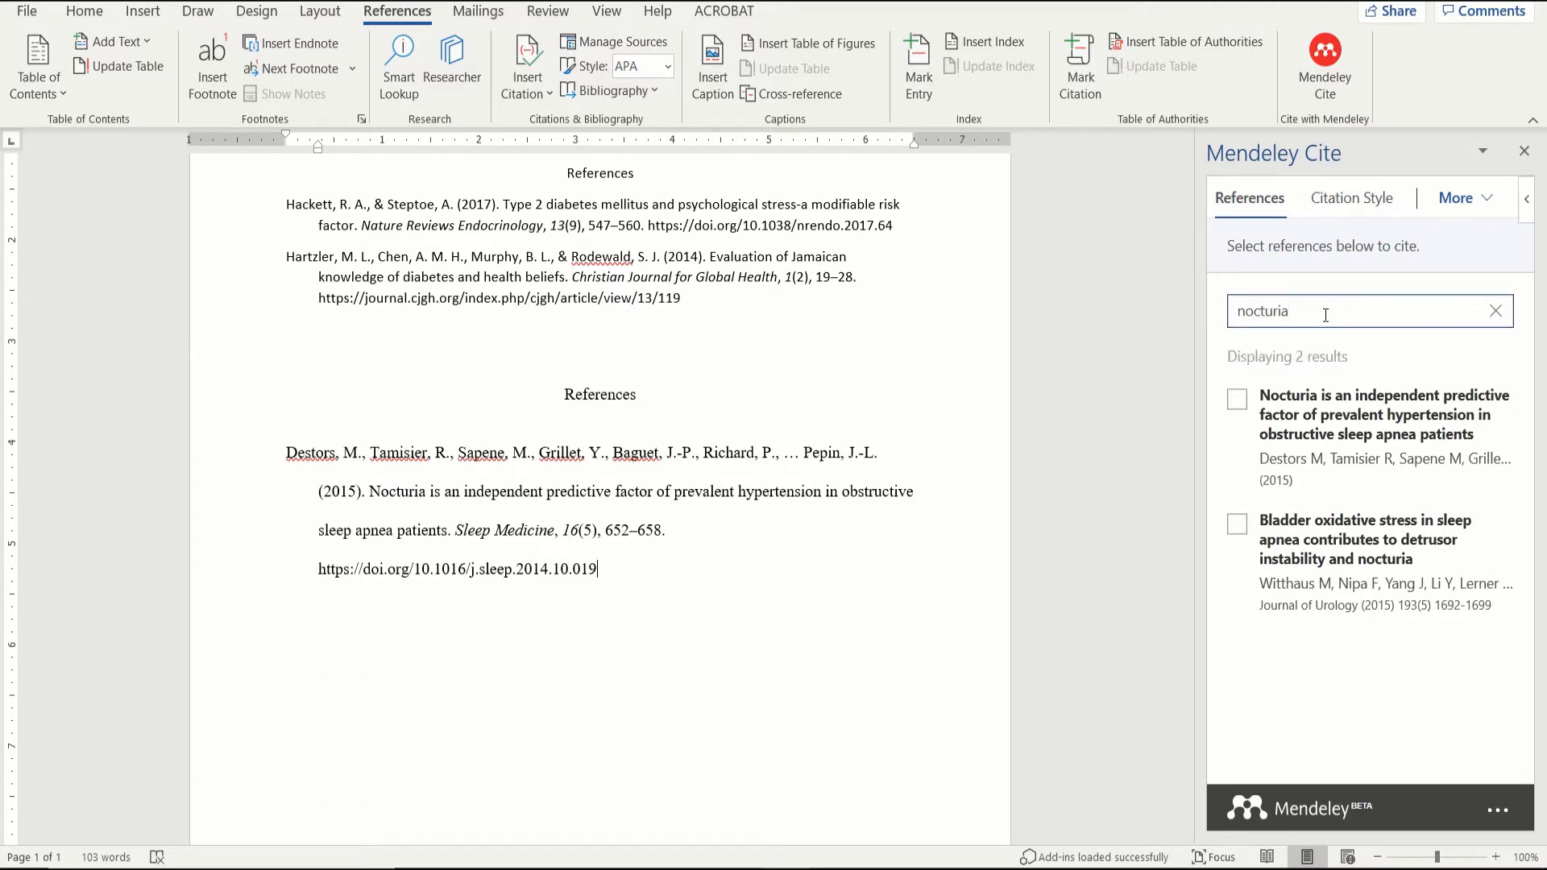
pyautogui.click(1239, 400)
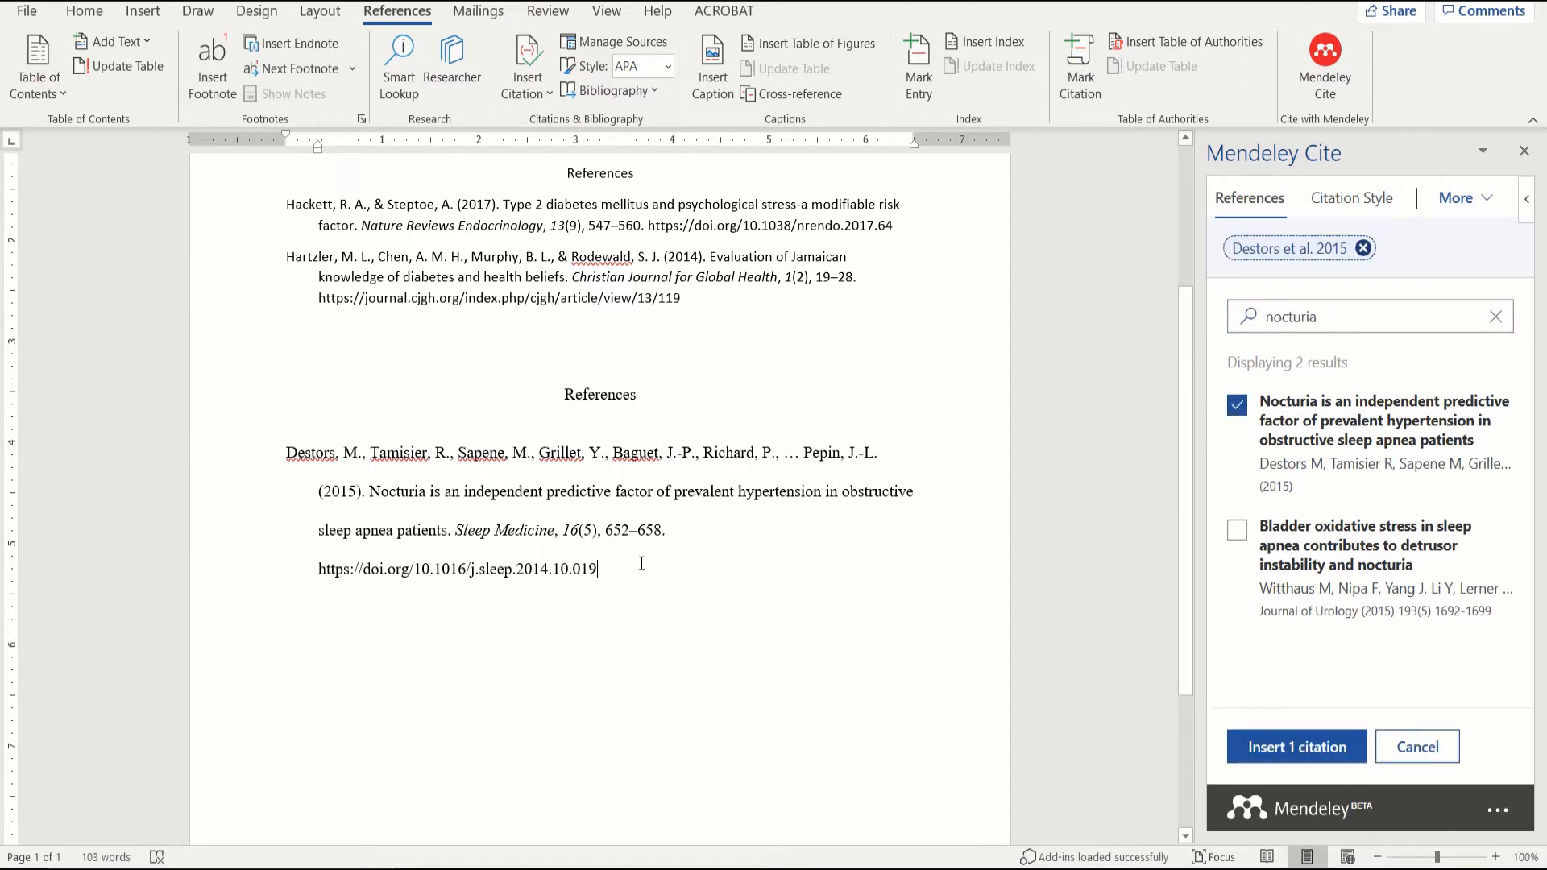
pyautogui.press('Return')
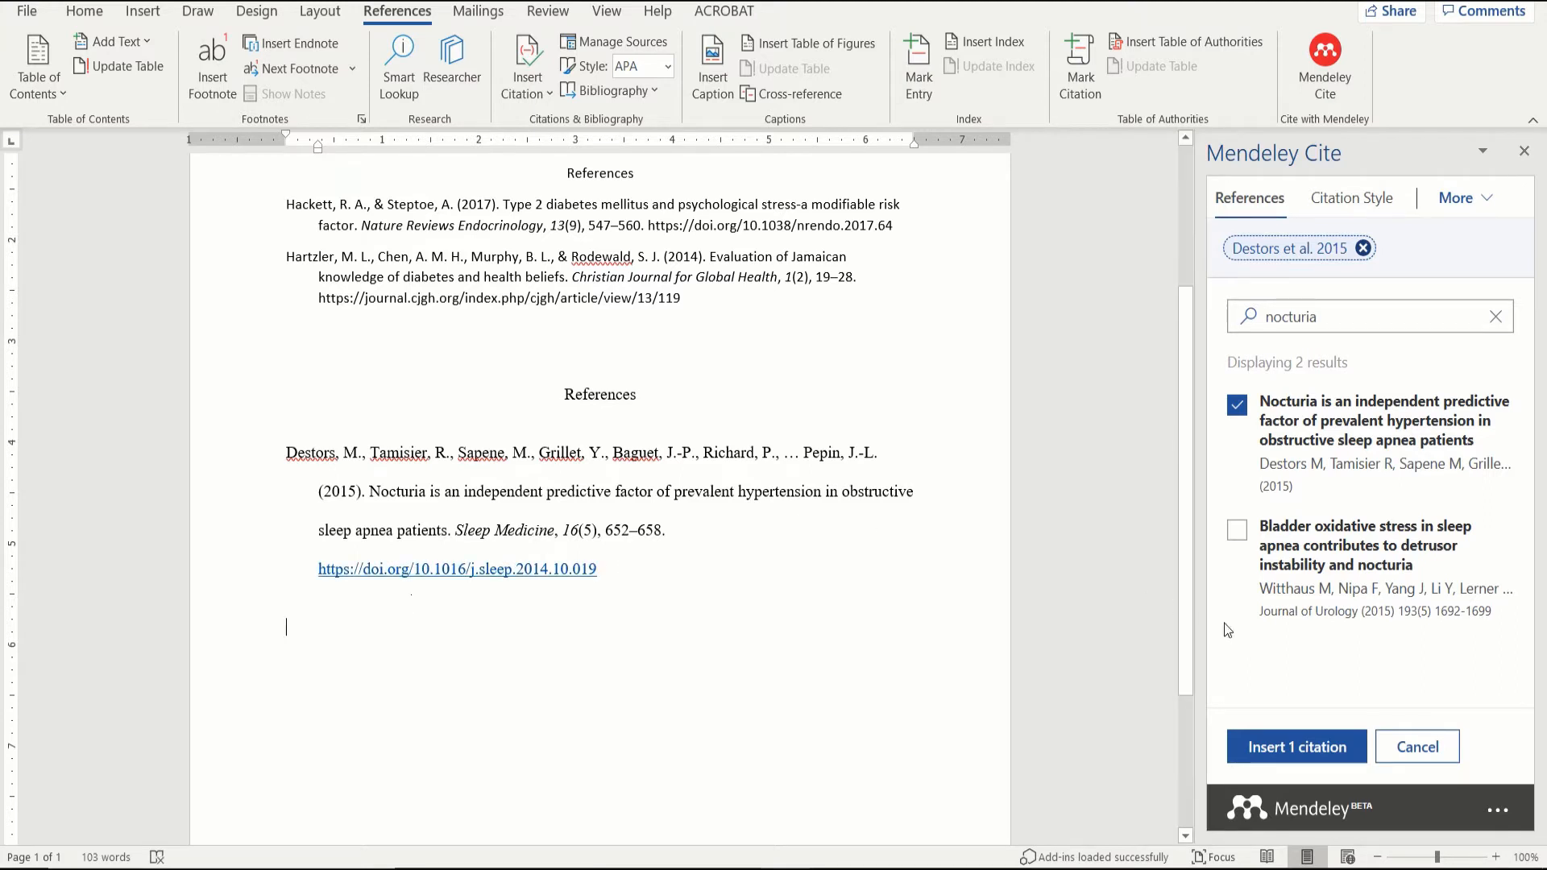
pyautogui.click(1267, 749)
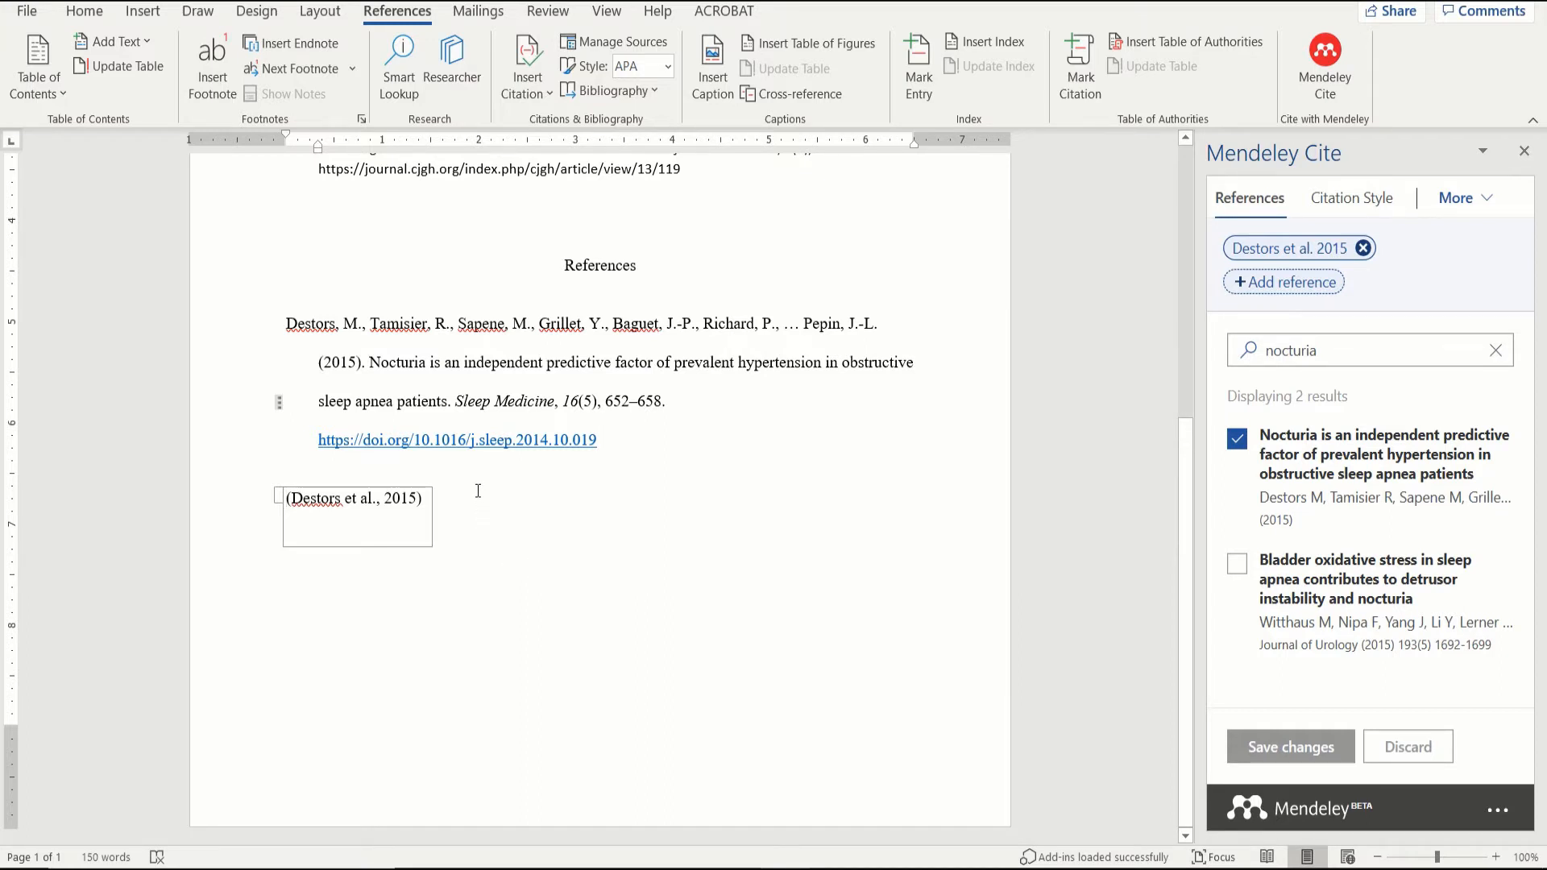
pyautogui.click(639, 435)
pyautogui.press('Return')
pyautogui.press('Return')
pyautogui.press('Return')
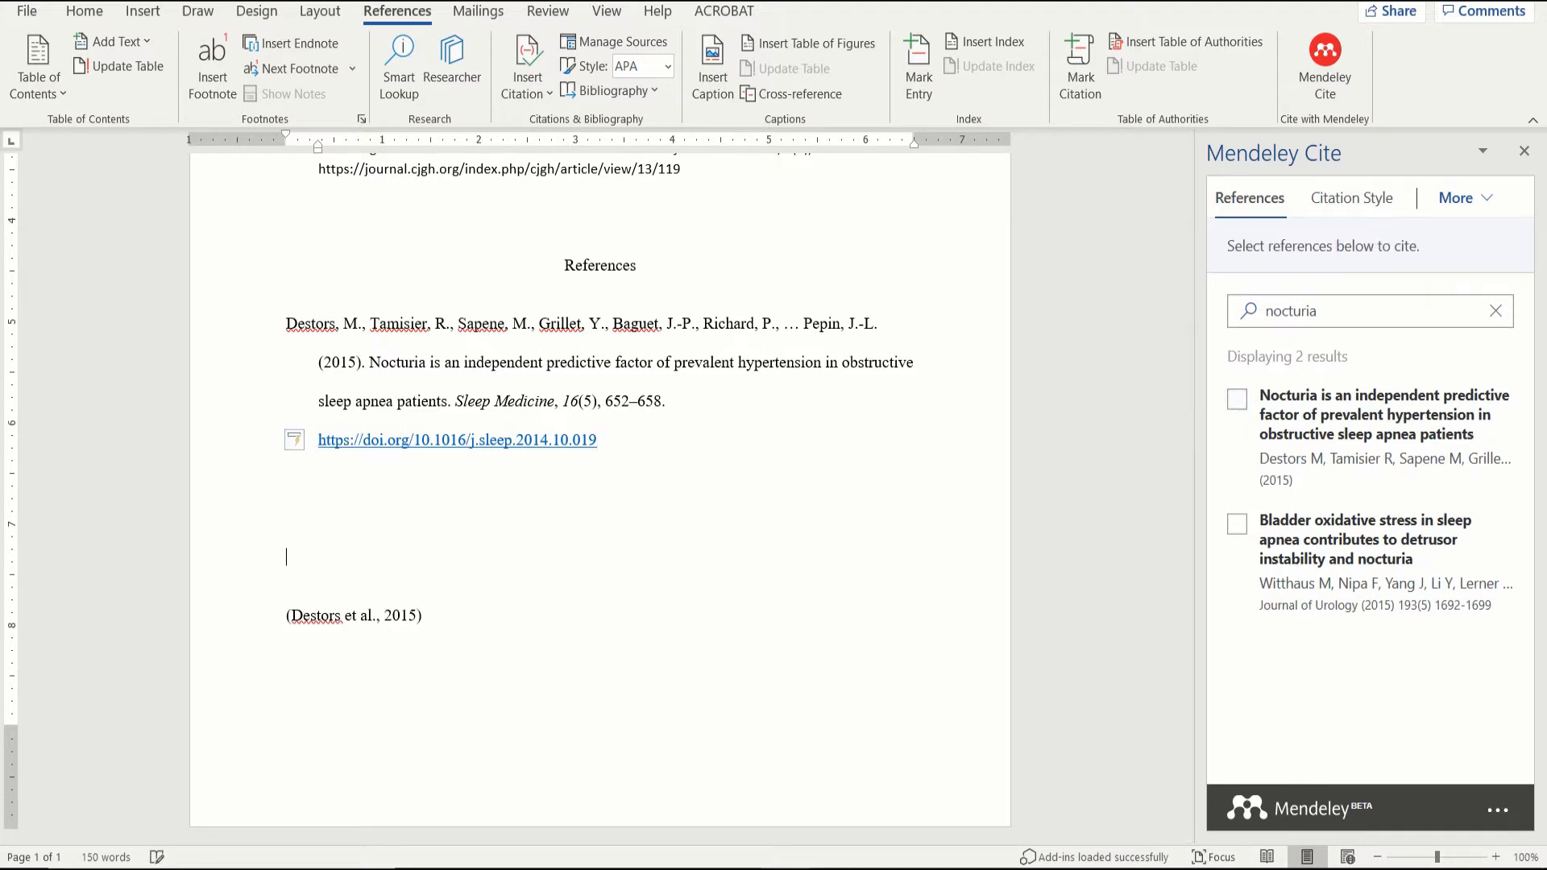
# Step: Type a placeholder sentence ending with the (Destors et al., 2015) citation and a full stop
pyautogui.write('Fkdfkdnfkdsjnfk nfdsknfkd')
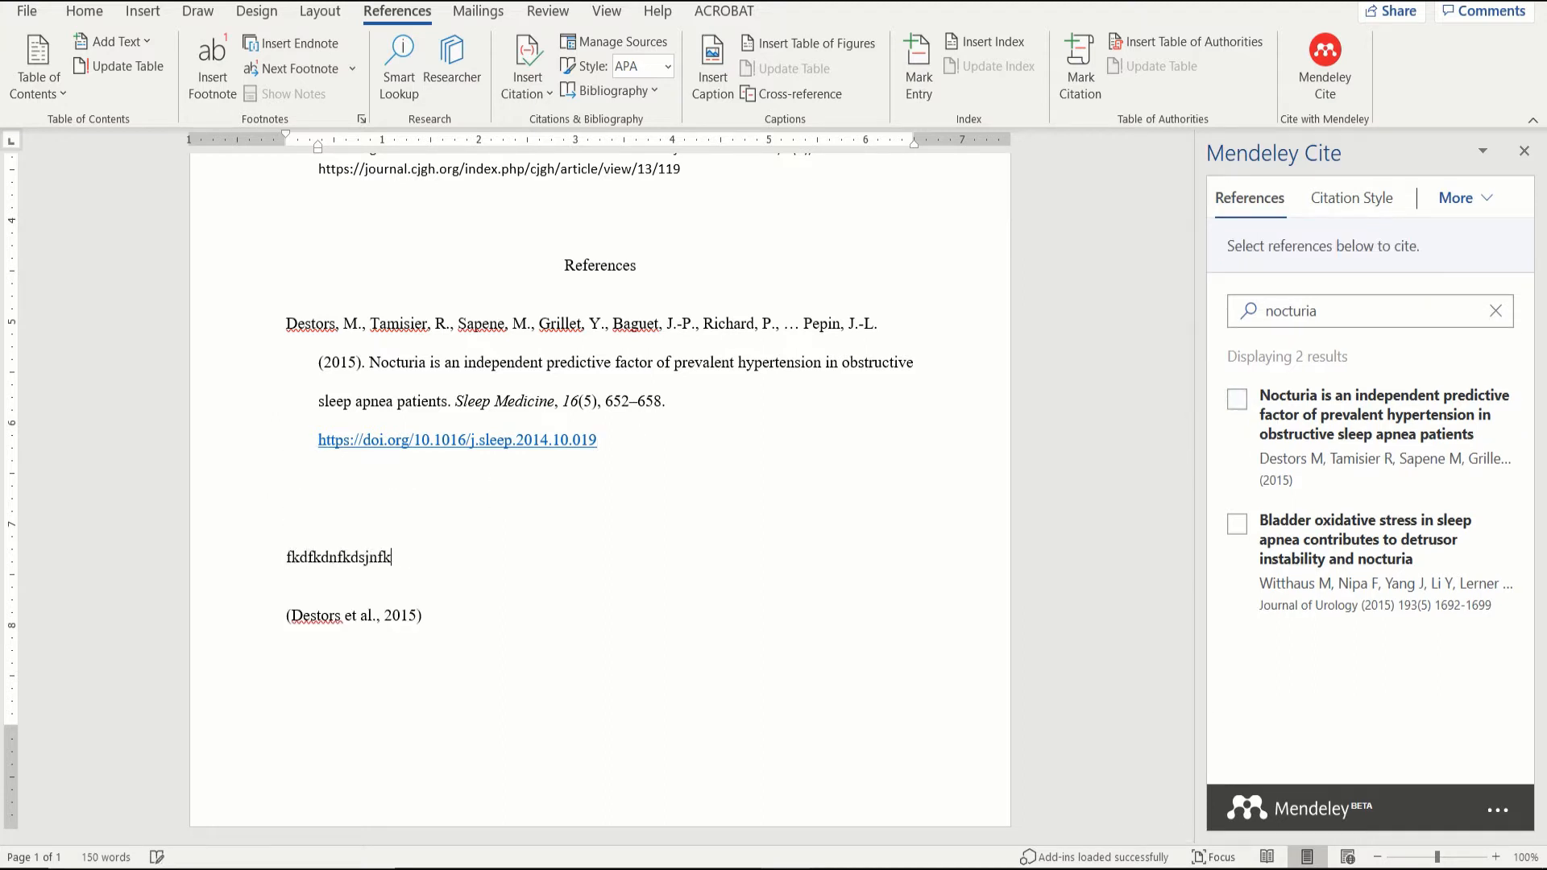
pyautogui.write('nf fndsfkndfkn')
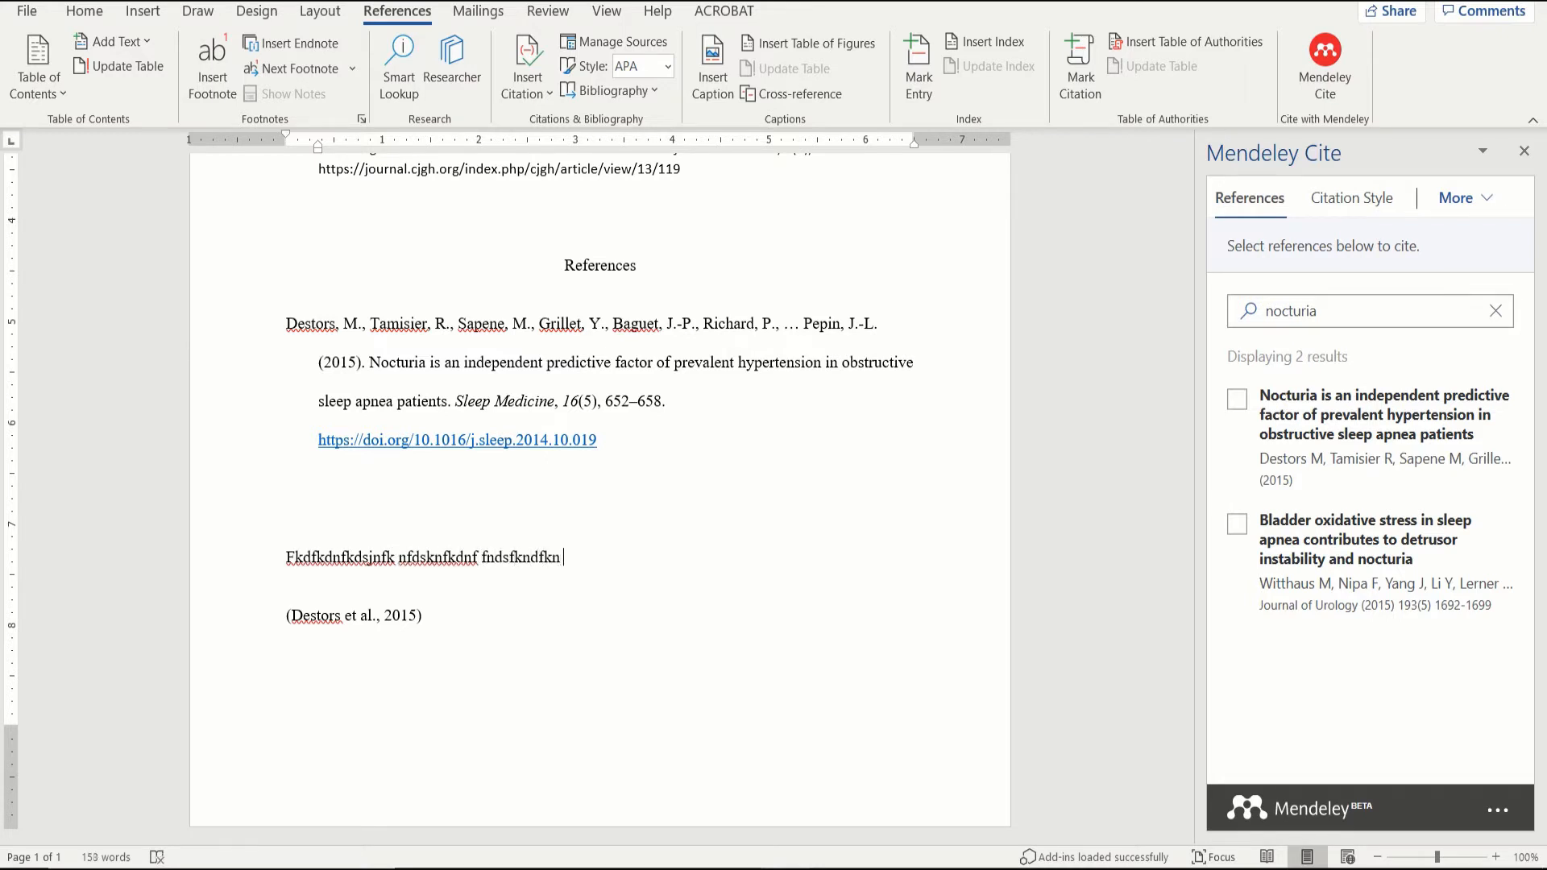
pyautogui.click(1240, 410)
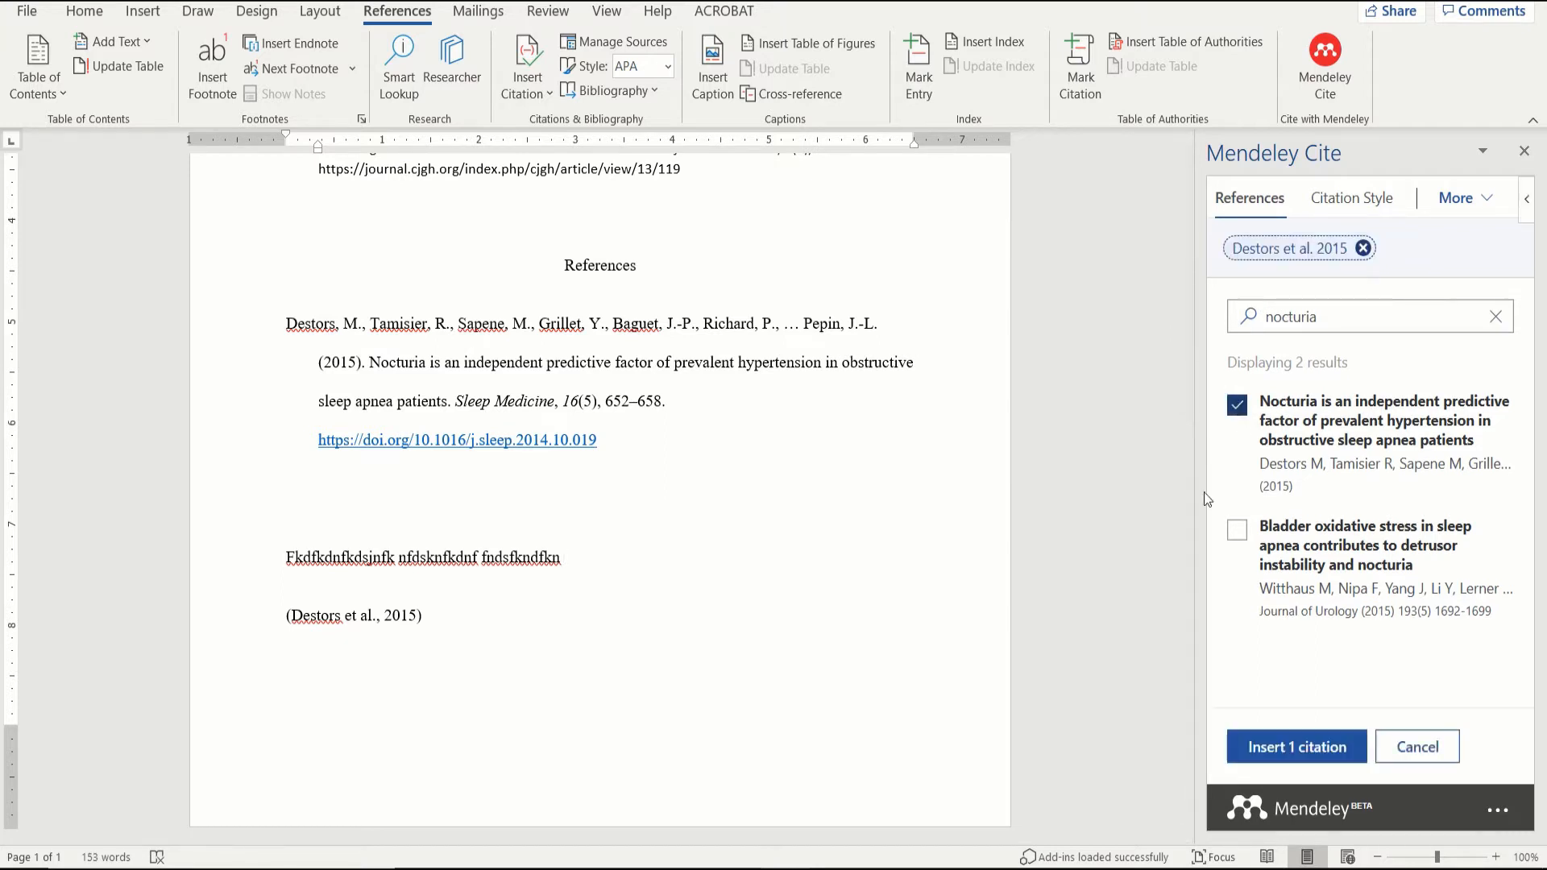
pyautogui.click(1251, 750)
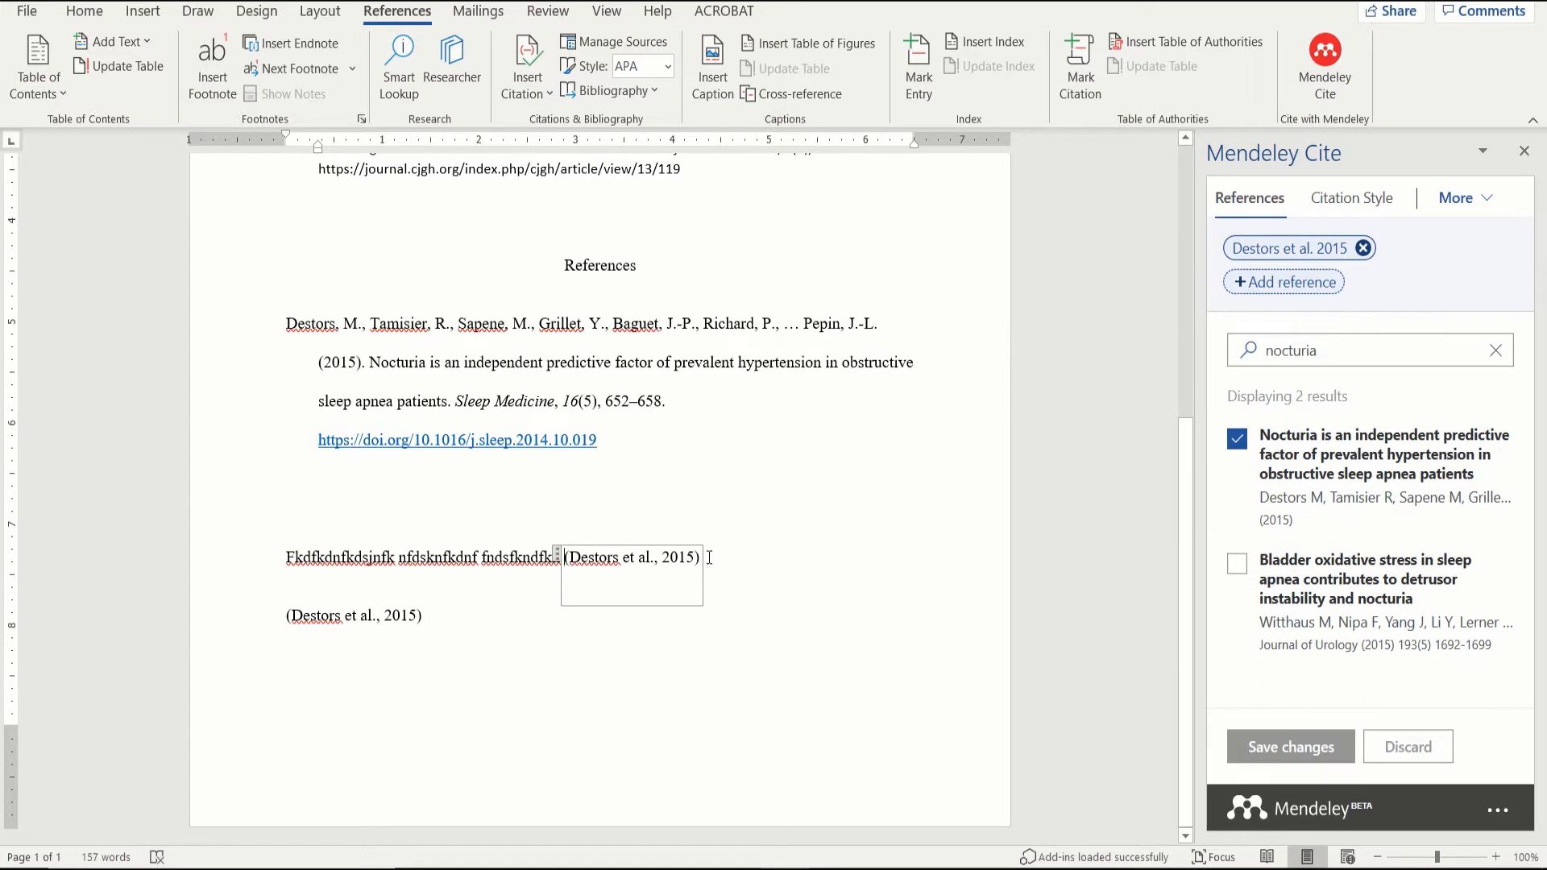
pyautogui.write('.')
pyautogui.click(708, 671)
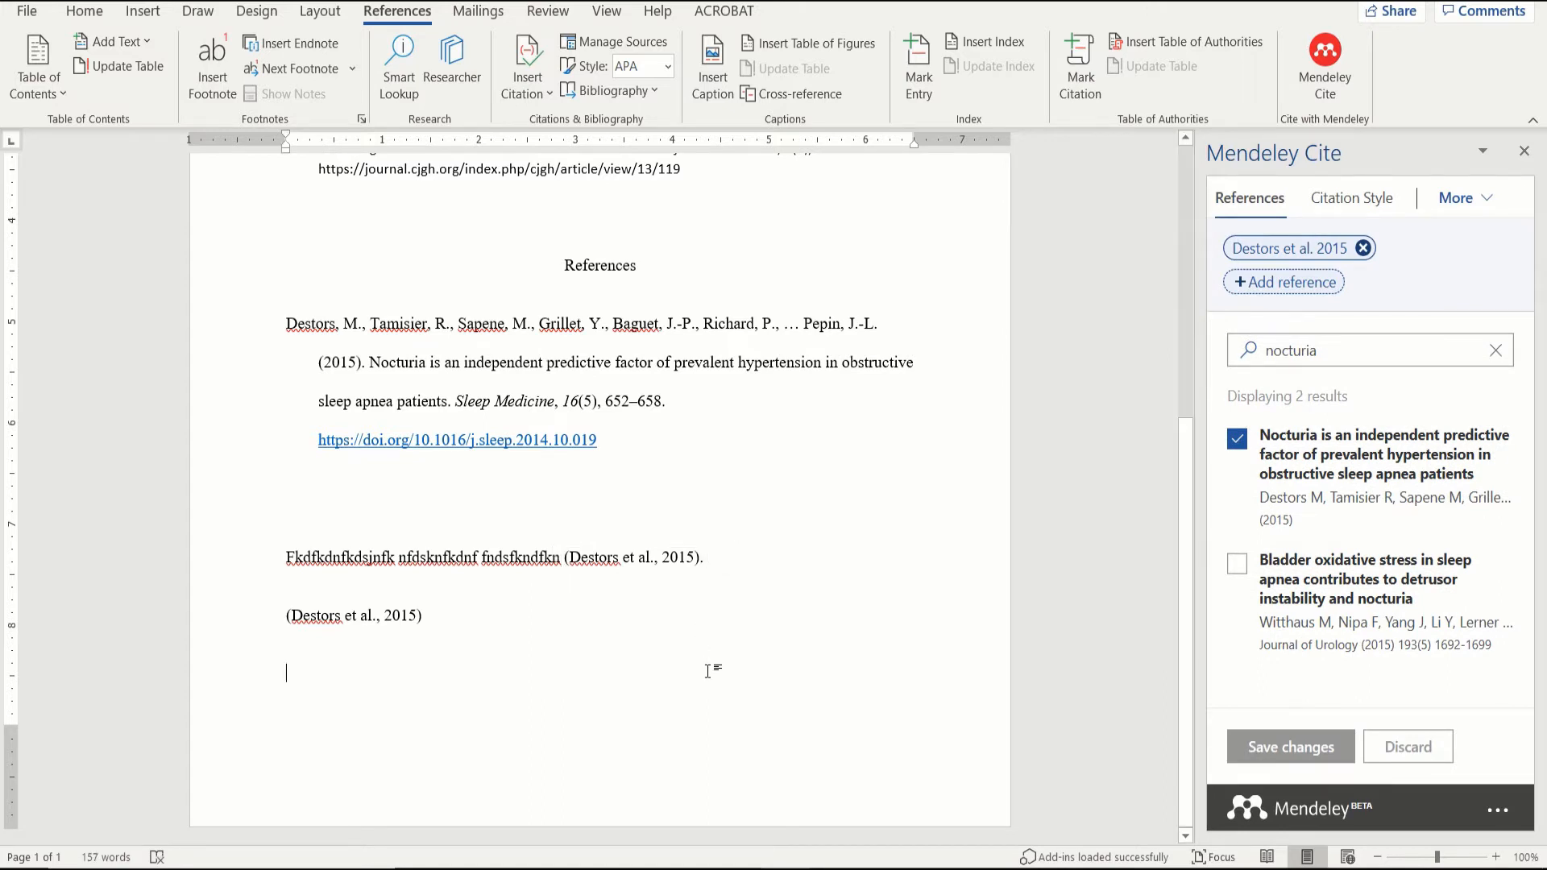
pyautogui.click(749, 558)
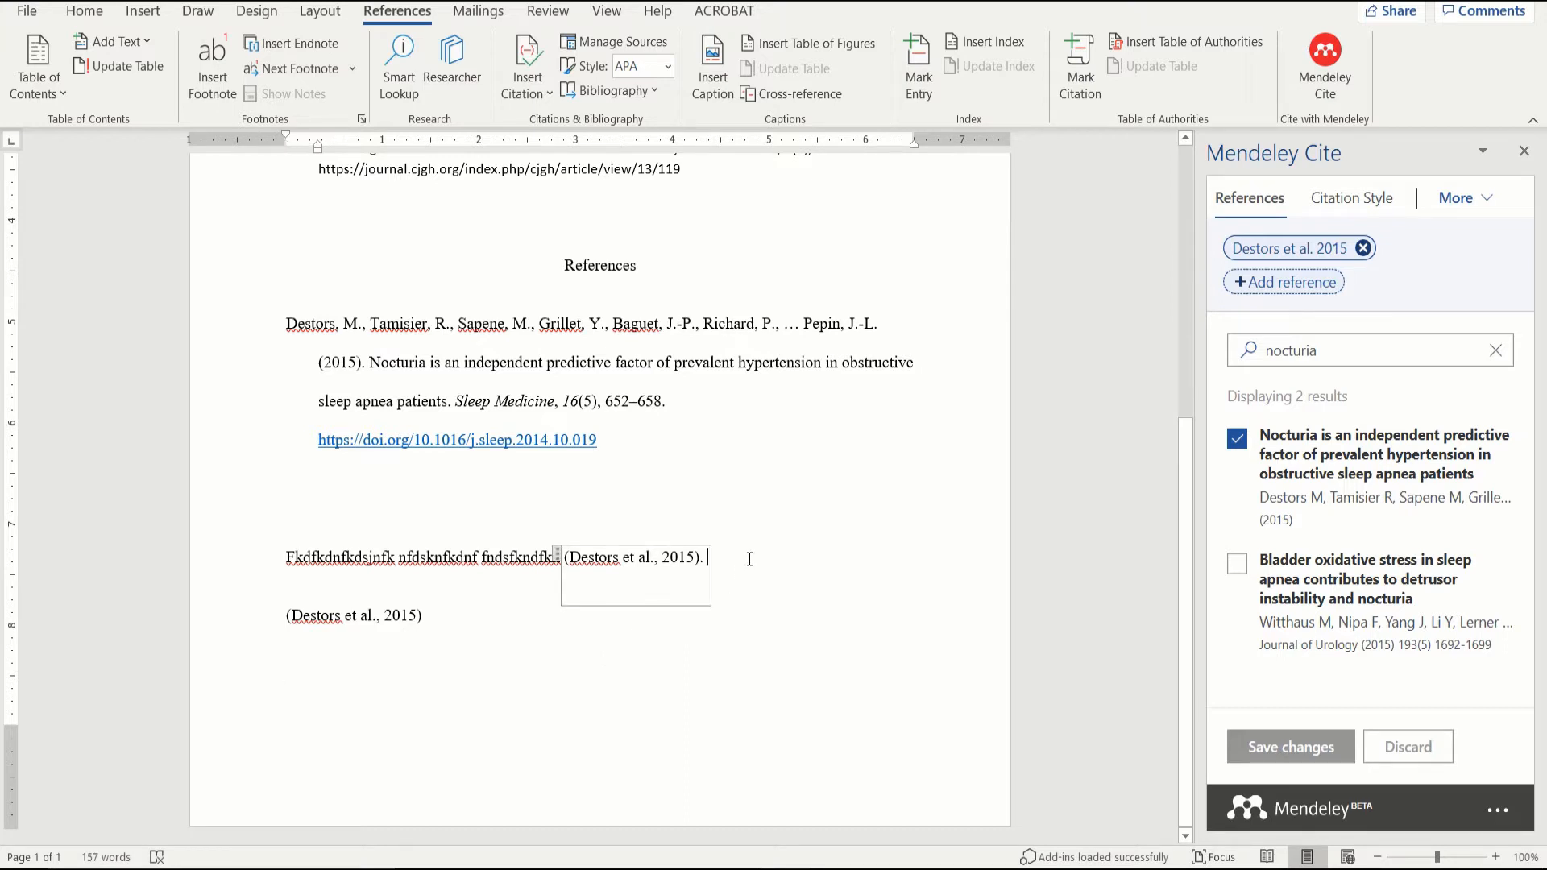
pyautogui.click(686, 513)
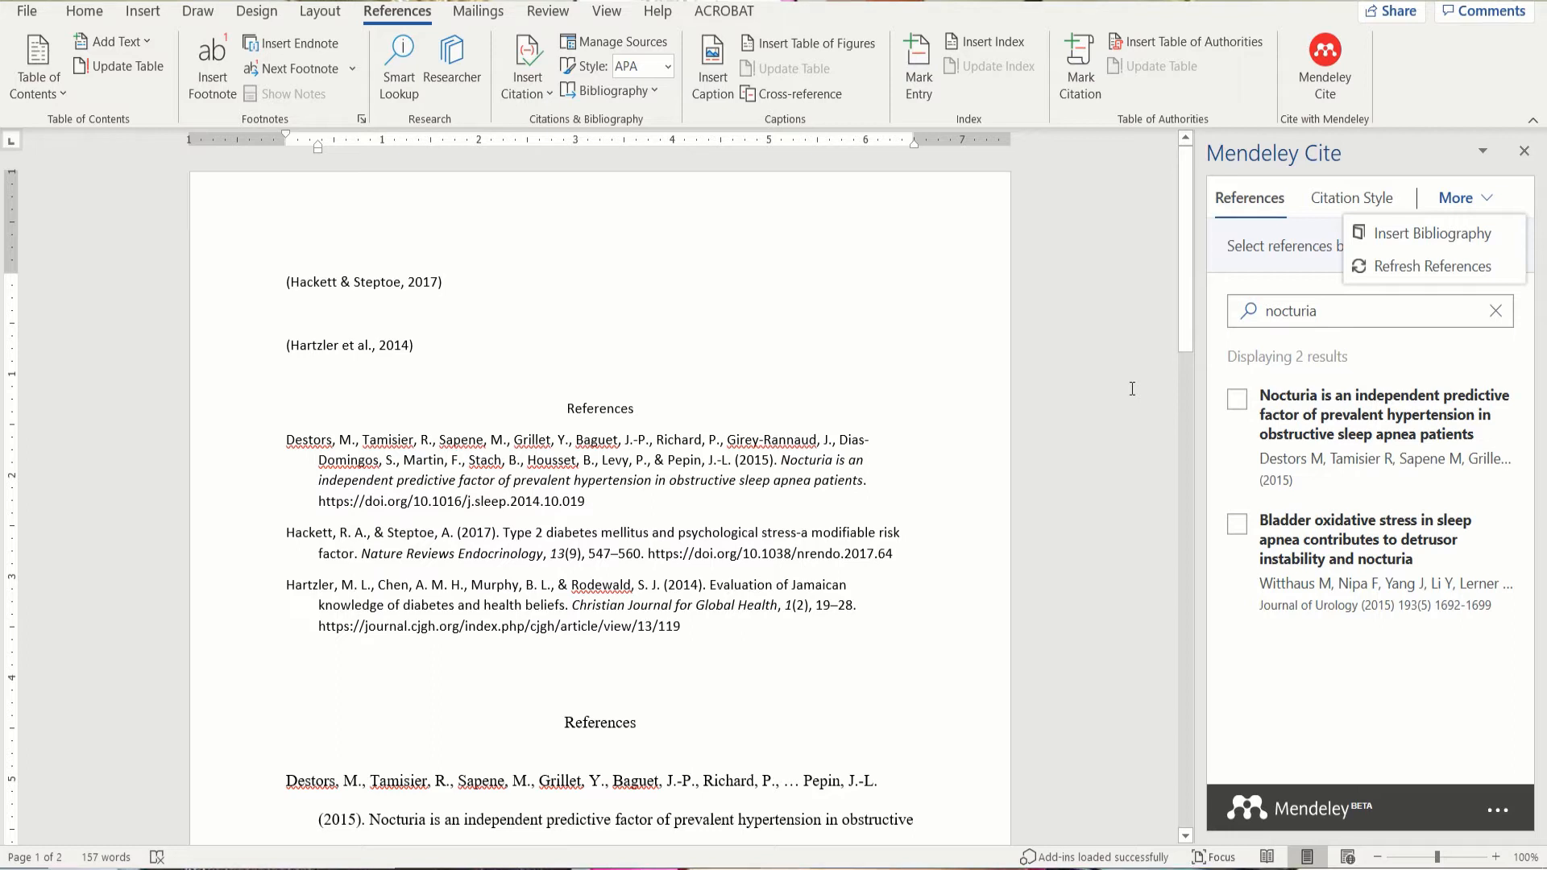
# Step: Choose Insert Bibliography from Mendeley Cite's More options
pyautogui.click(1468, 207)
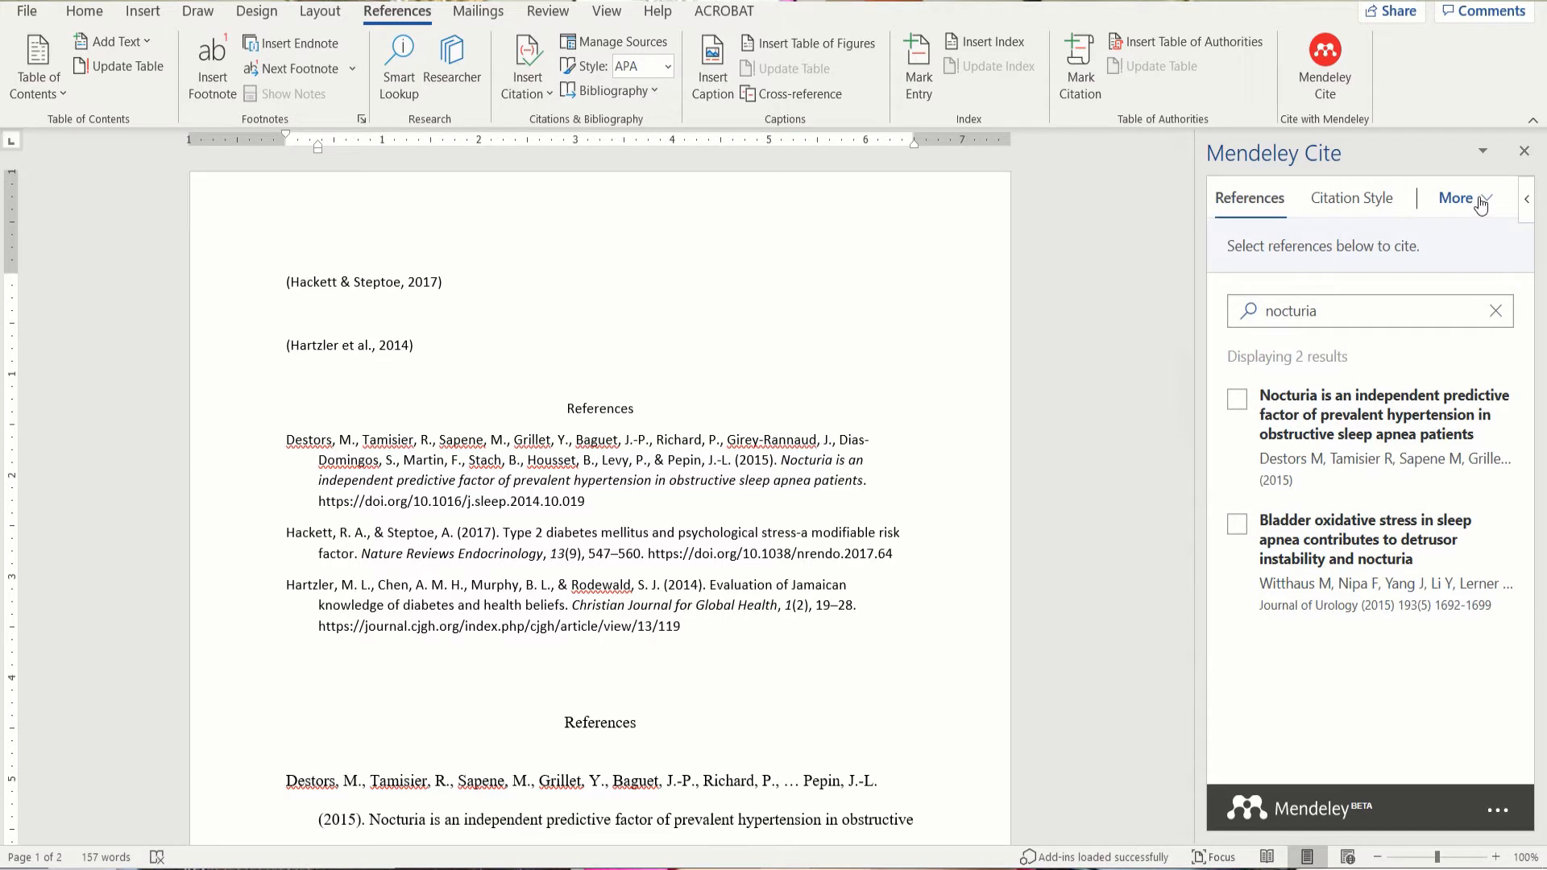
pyautogui.click(1481, 204)
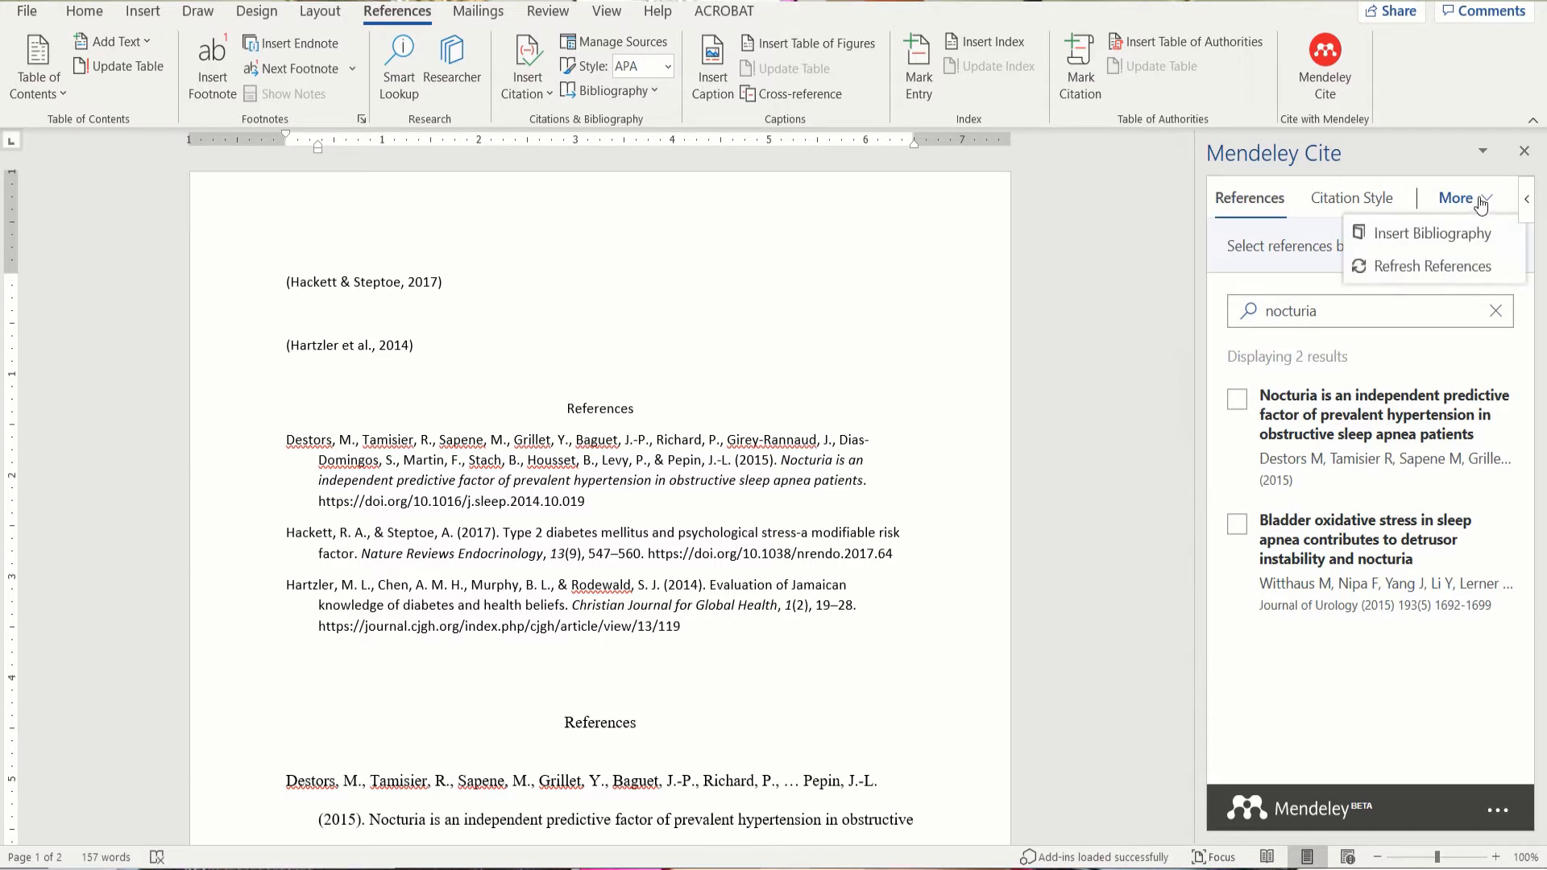
pyautogui.click(1430, 234)
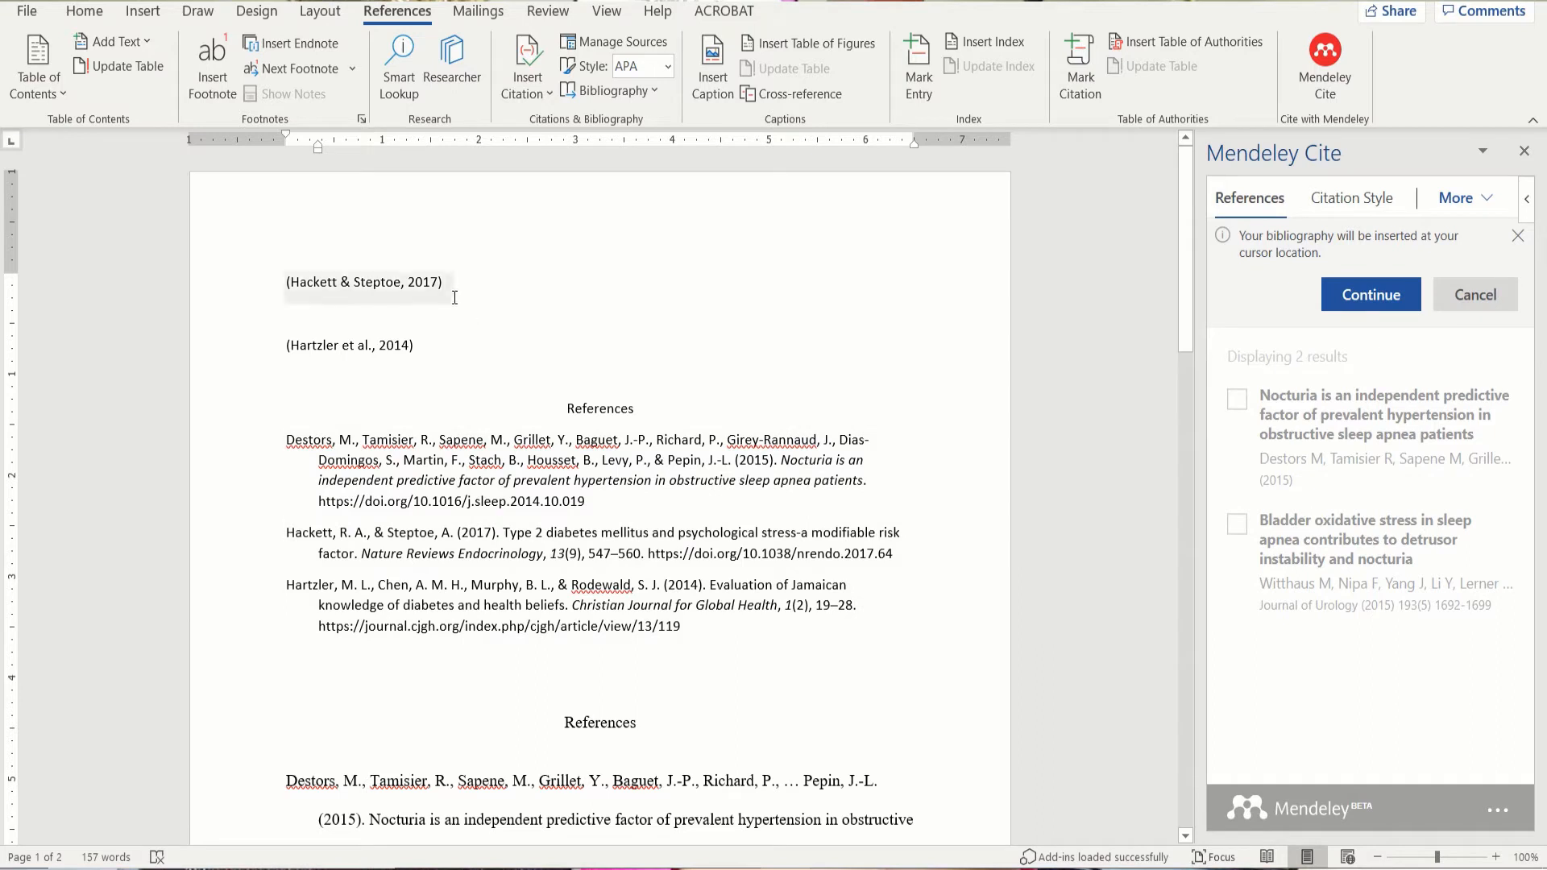
# Step: Add a line after the Hackett citation and delete the (Hartzler et al., 2014) citation
pyautogui.click(489, 282)
pyautogui.press('Return')
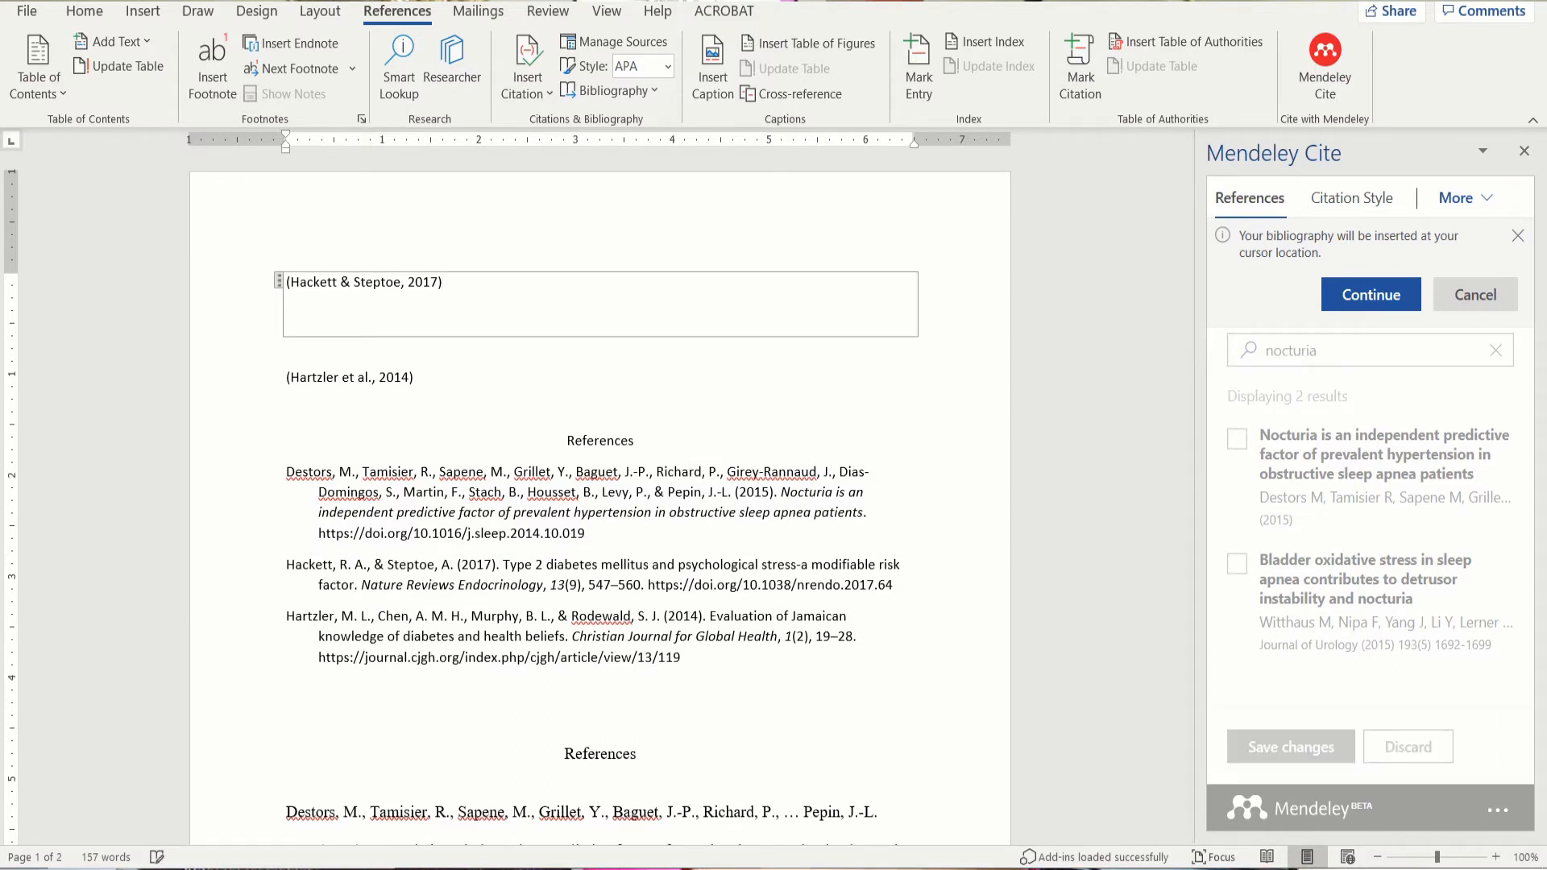
pyautogui.click(461, 378)
pyautogui.press('BackSpace')
pyautogui.press('BackSpace')
pyautogui.press('BackSpace')
pyautogui.press('BackSpace')
pyautogui.press('BackSpace')
pyautogui.press('BackSpace')
pyautogui.press('BackSpace')
pyautogui.press('BackSpace')
pyautogui.press('BackSpace')
pyautogui.press('BackSpace')
pyautogui.press('BackSpace')
pyautogui.press('BackSpace')
pyautogui.press('BackSpace')
pyautogui.press('BackSpace')
pyautogui.press('BackSpace')
pyautogui.press('BackSpace')
pyautogui.press('BackSpace')
pyautogui.press('BackSpace')
pyautogui.press('BackSpace')
pyautogui.press('BackSpace')
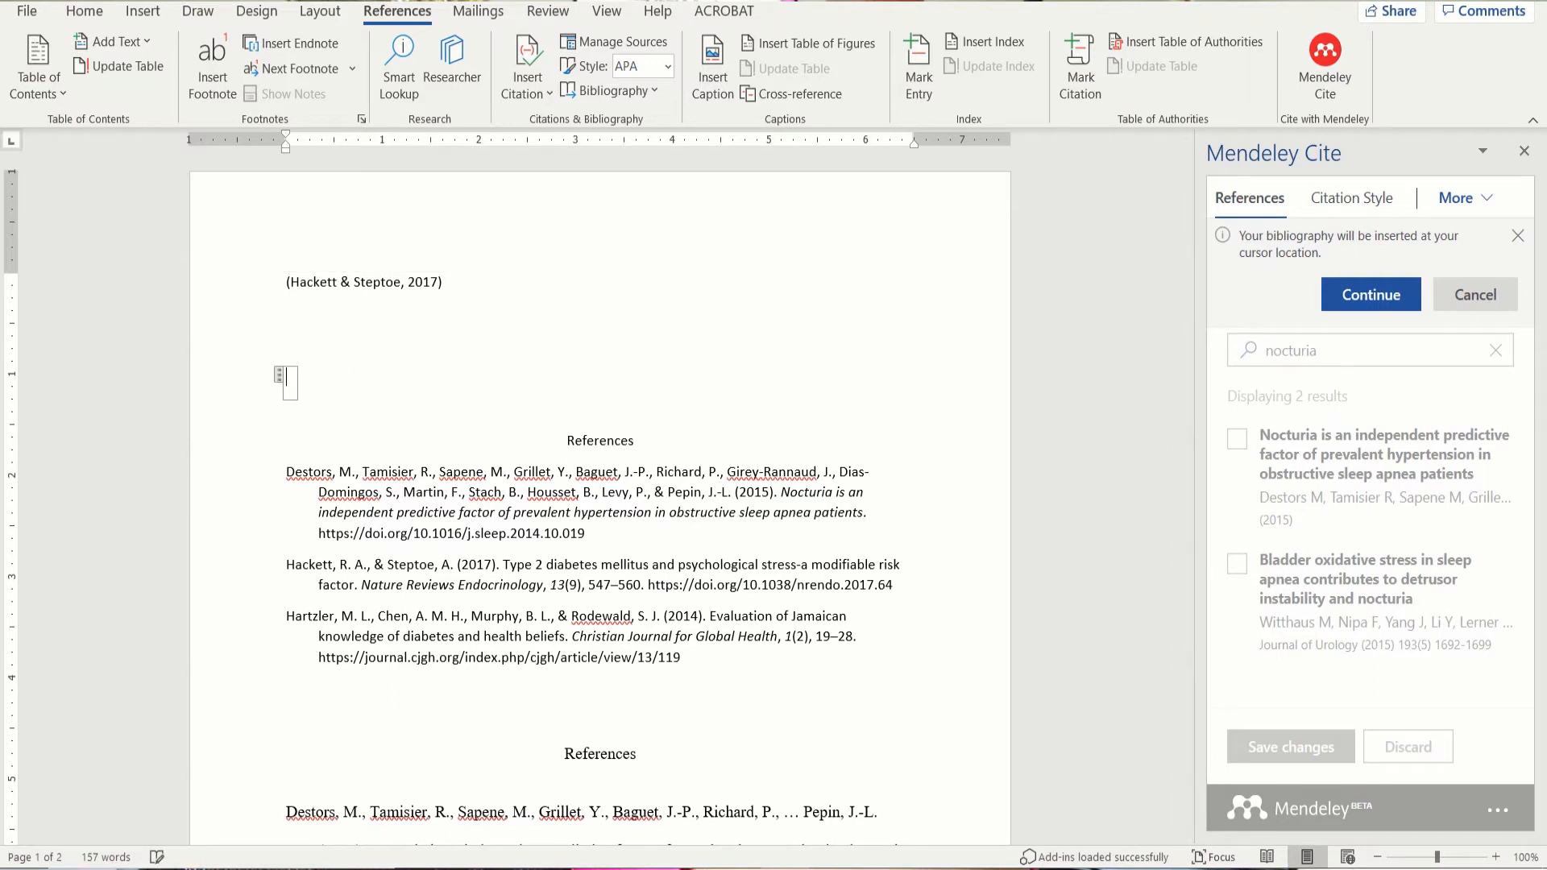
pyautogui.press('BackSpace')
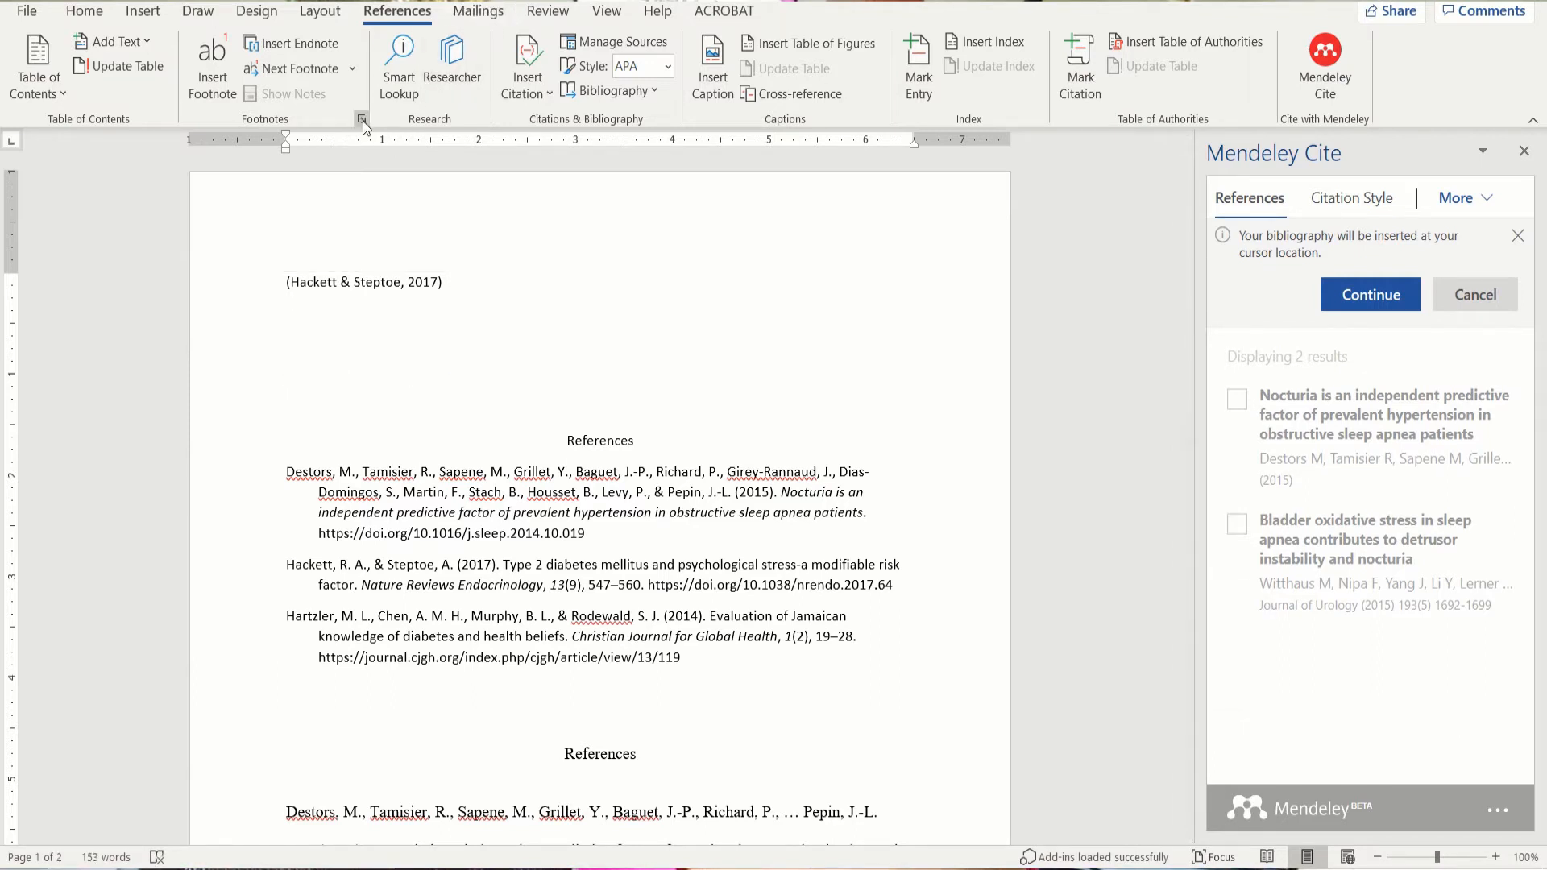
# Step: Add a centred 'References' heading with a new line beneath it
pyautogui.click(85, 11)
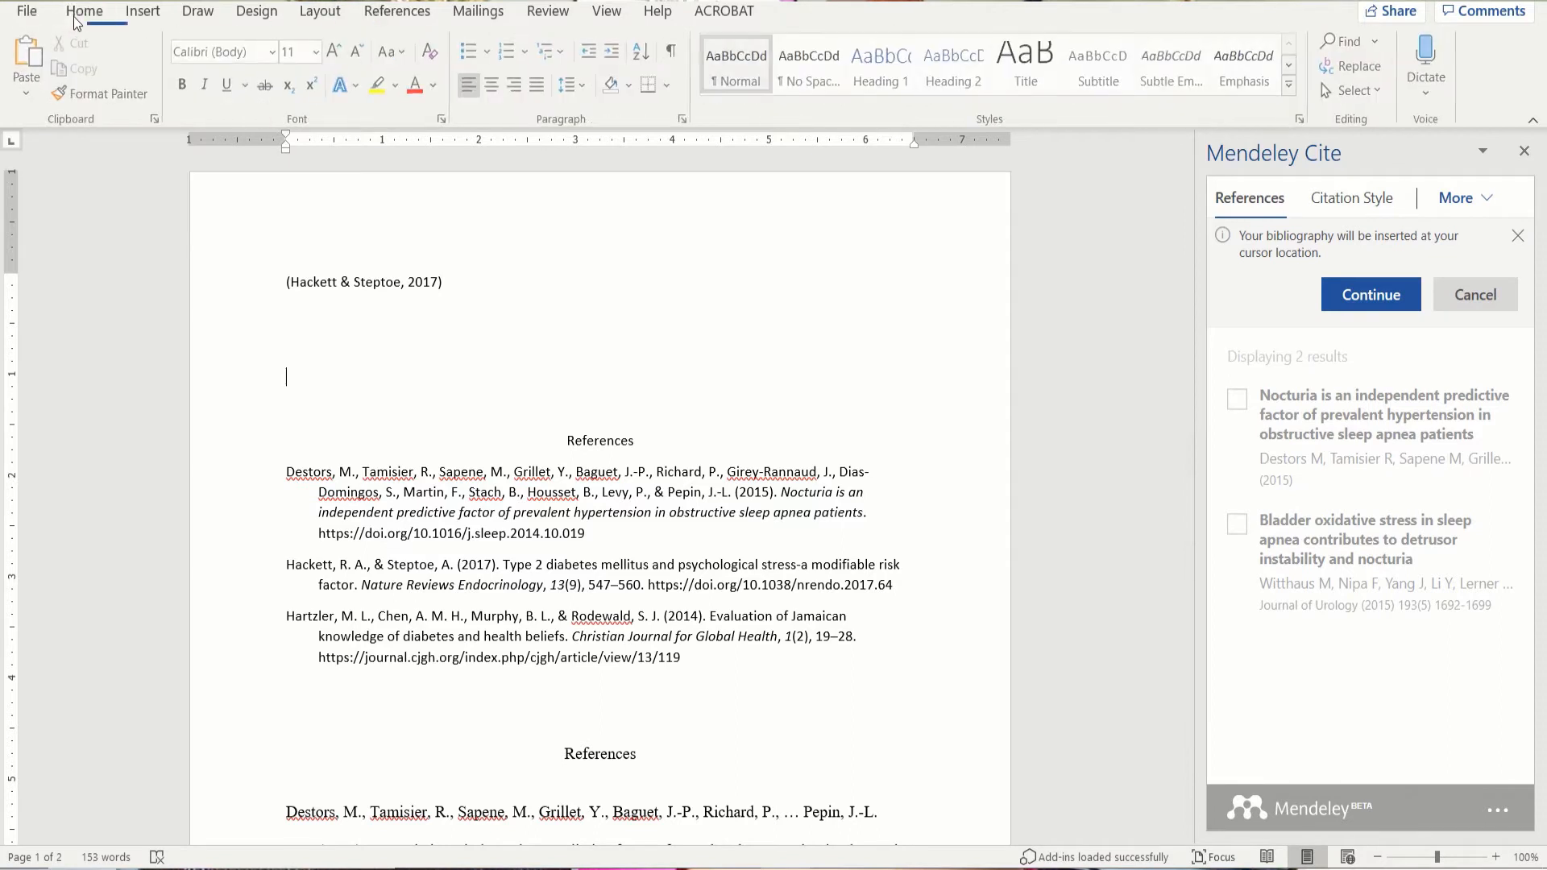
pyautogui.click(501, 92)
pyautogui.write('References:')
pyautogui.press('BackSpace')
pyautogui.press('Return')
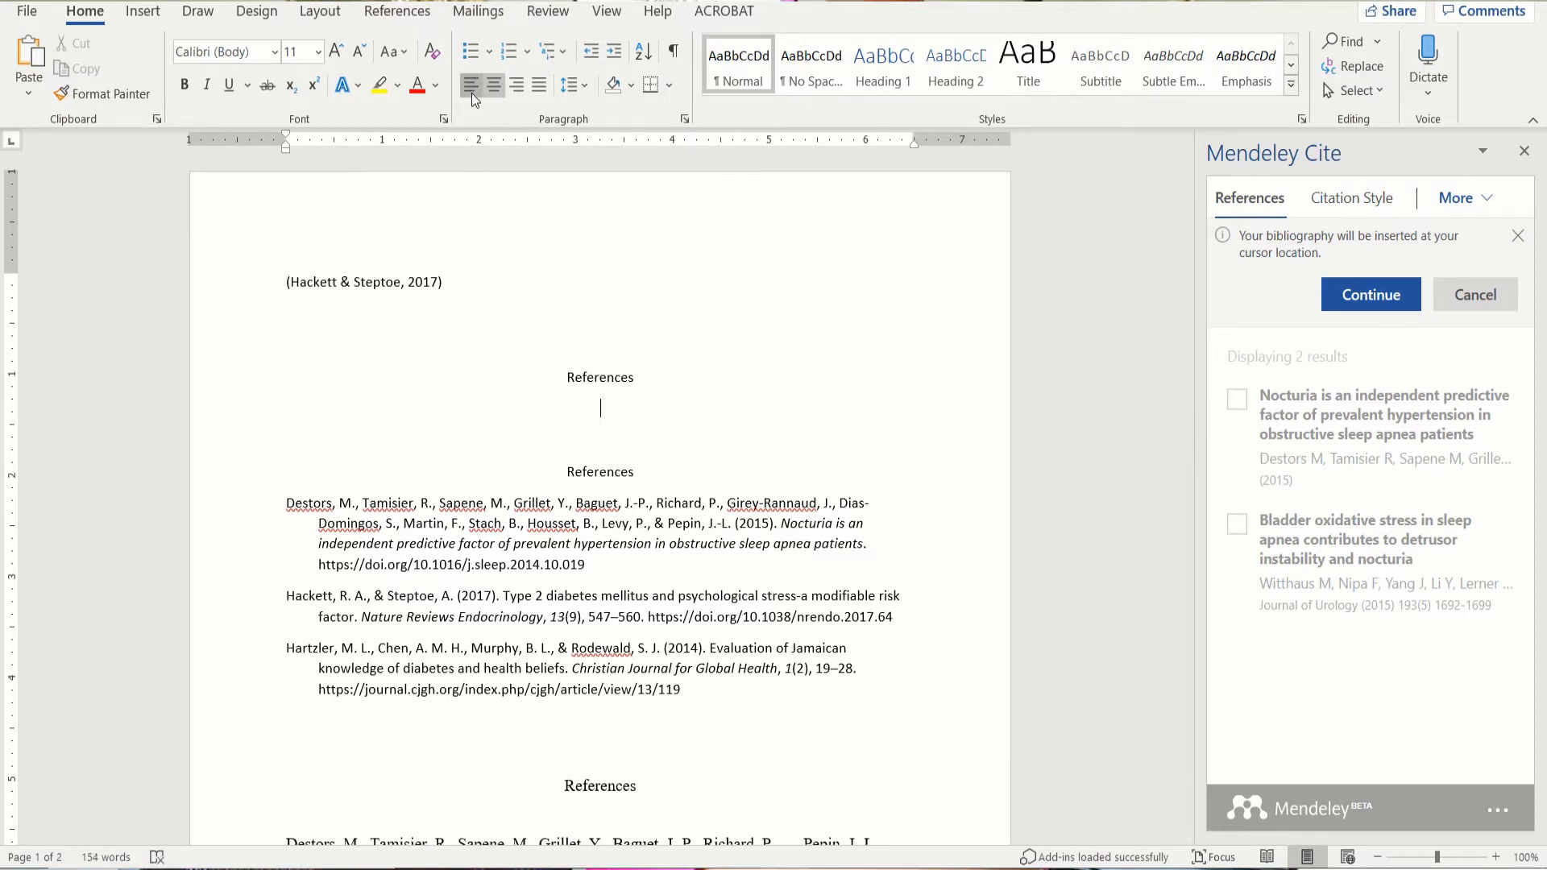
# Step: Set line spacing to 2.0, then undo the bibliography inserted at the cursor
pyautogui.click(574, 85)
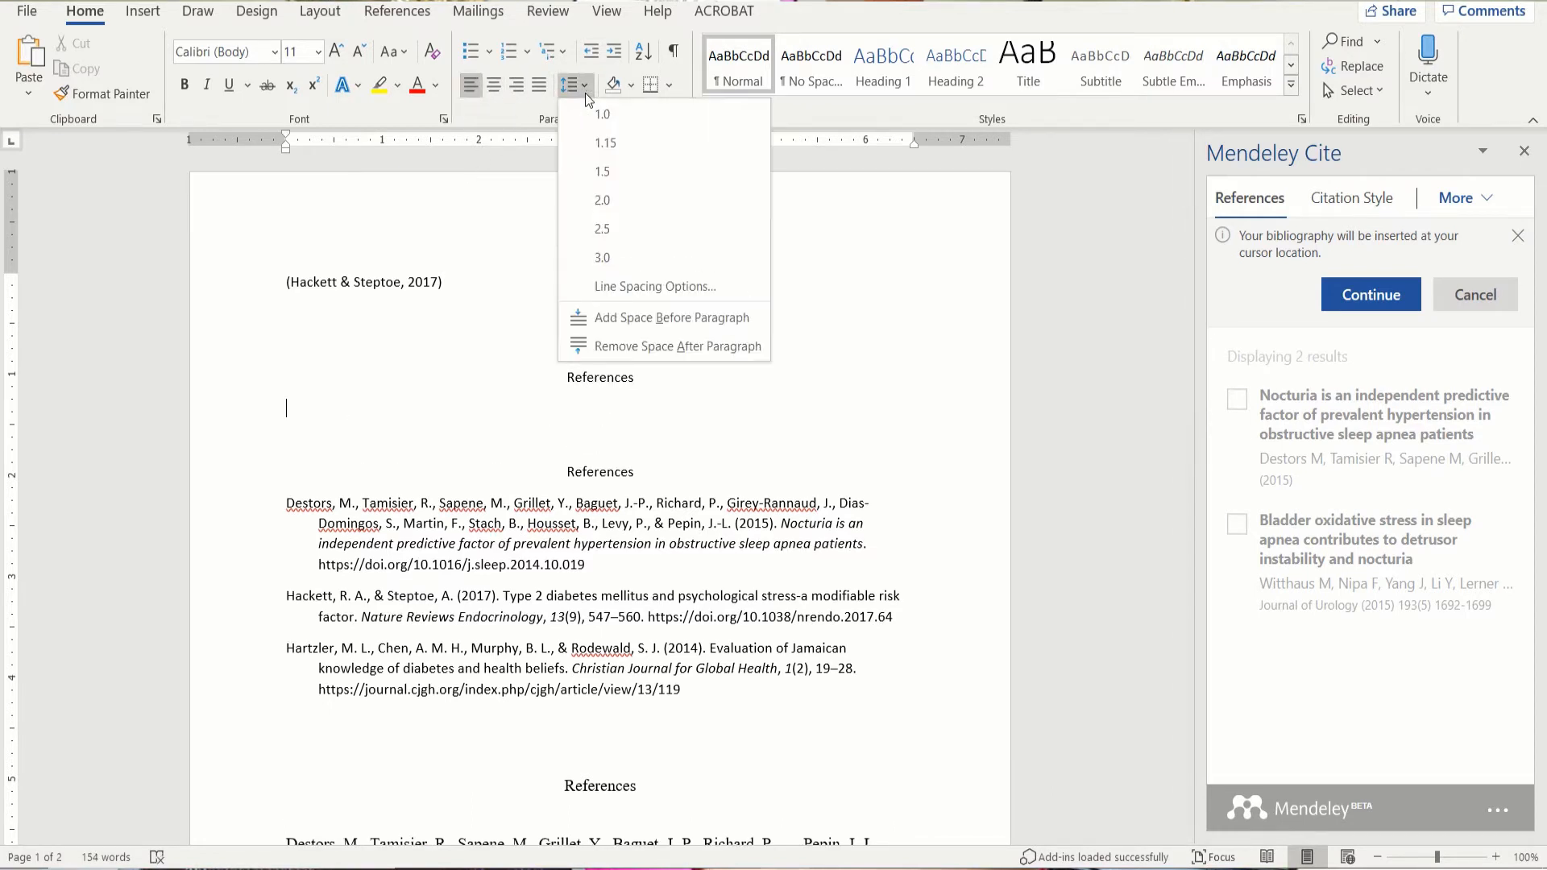
pyautogui.click(606, 206)
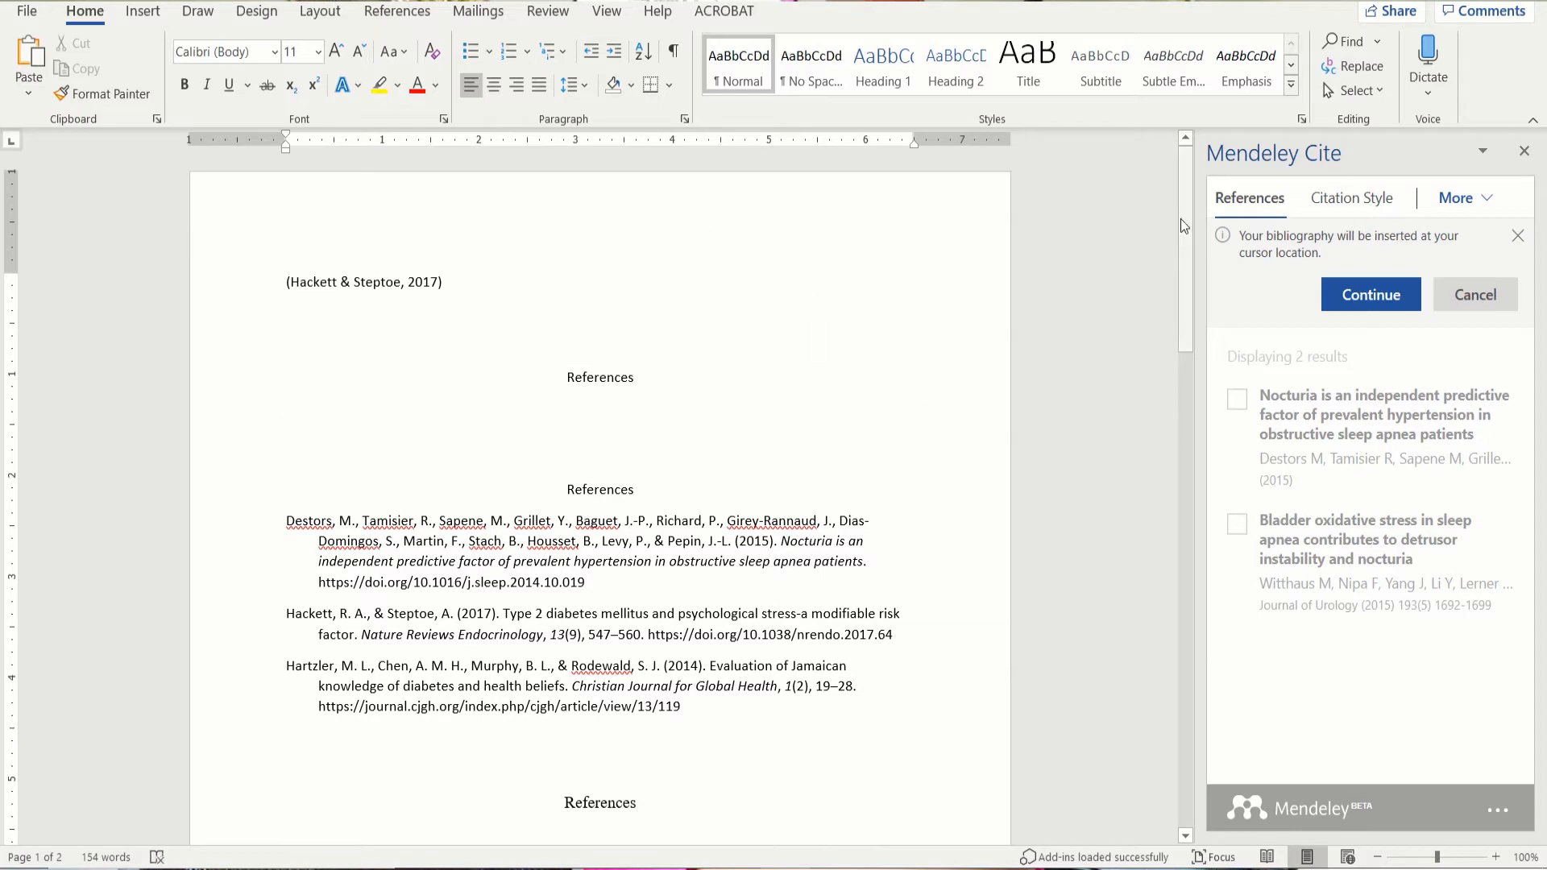
pyautogui.click(1361, 294)
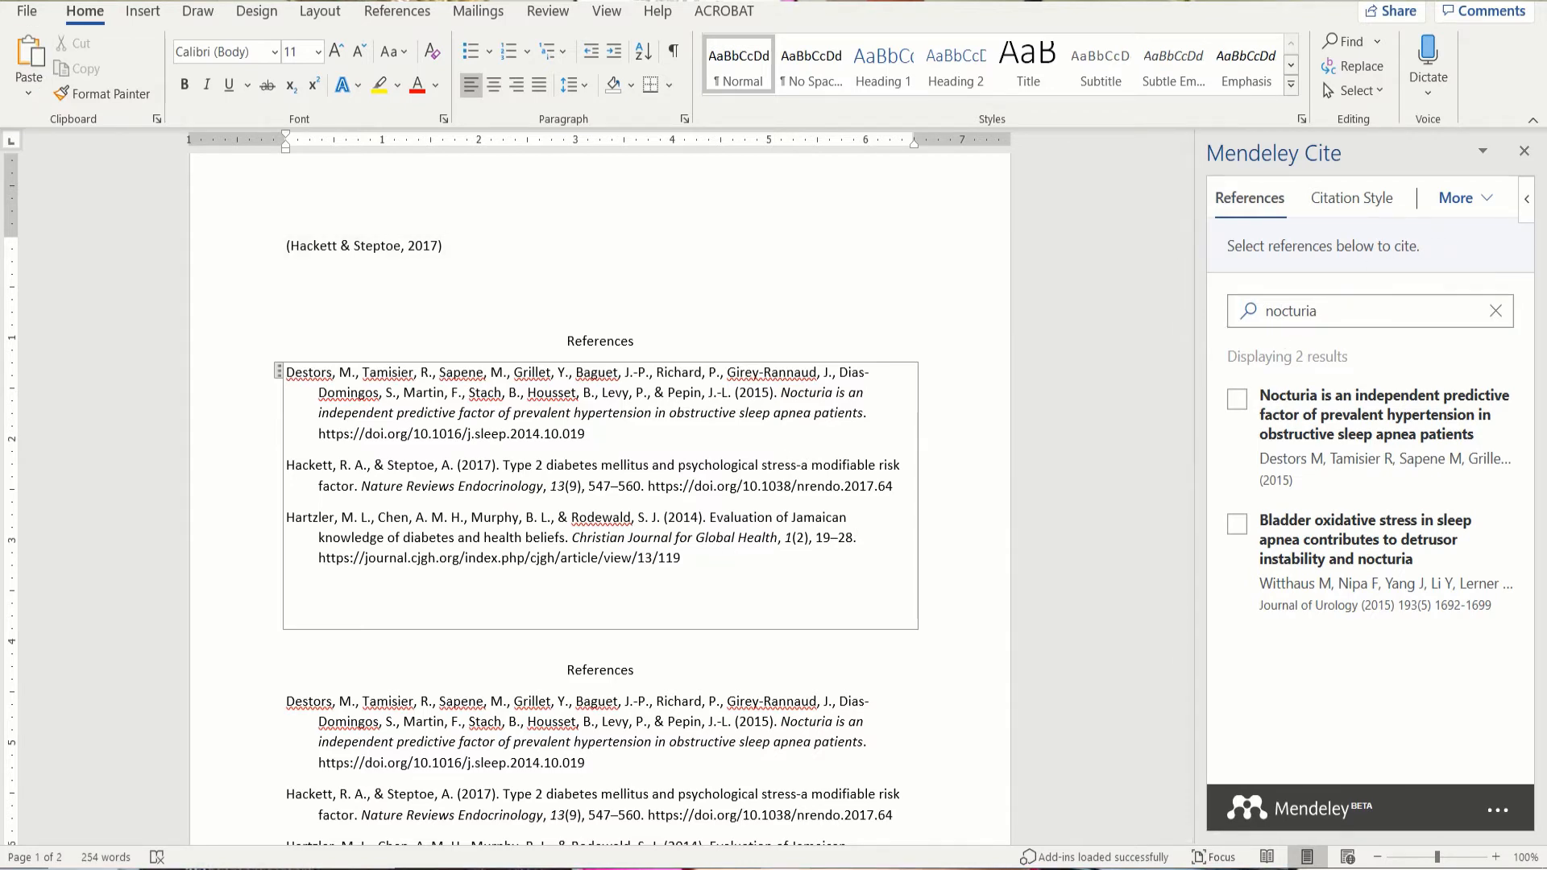
pyautogui.hotkey('ctrl', 'z')
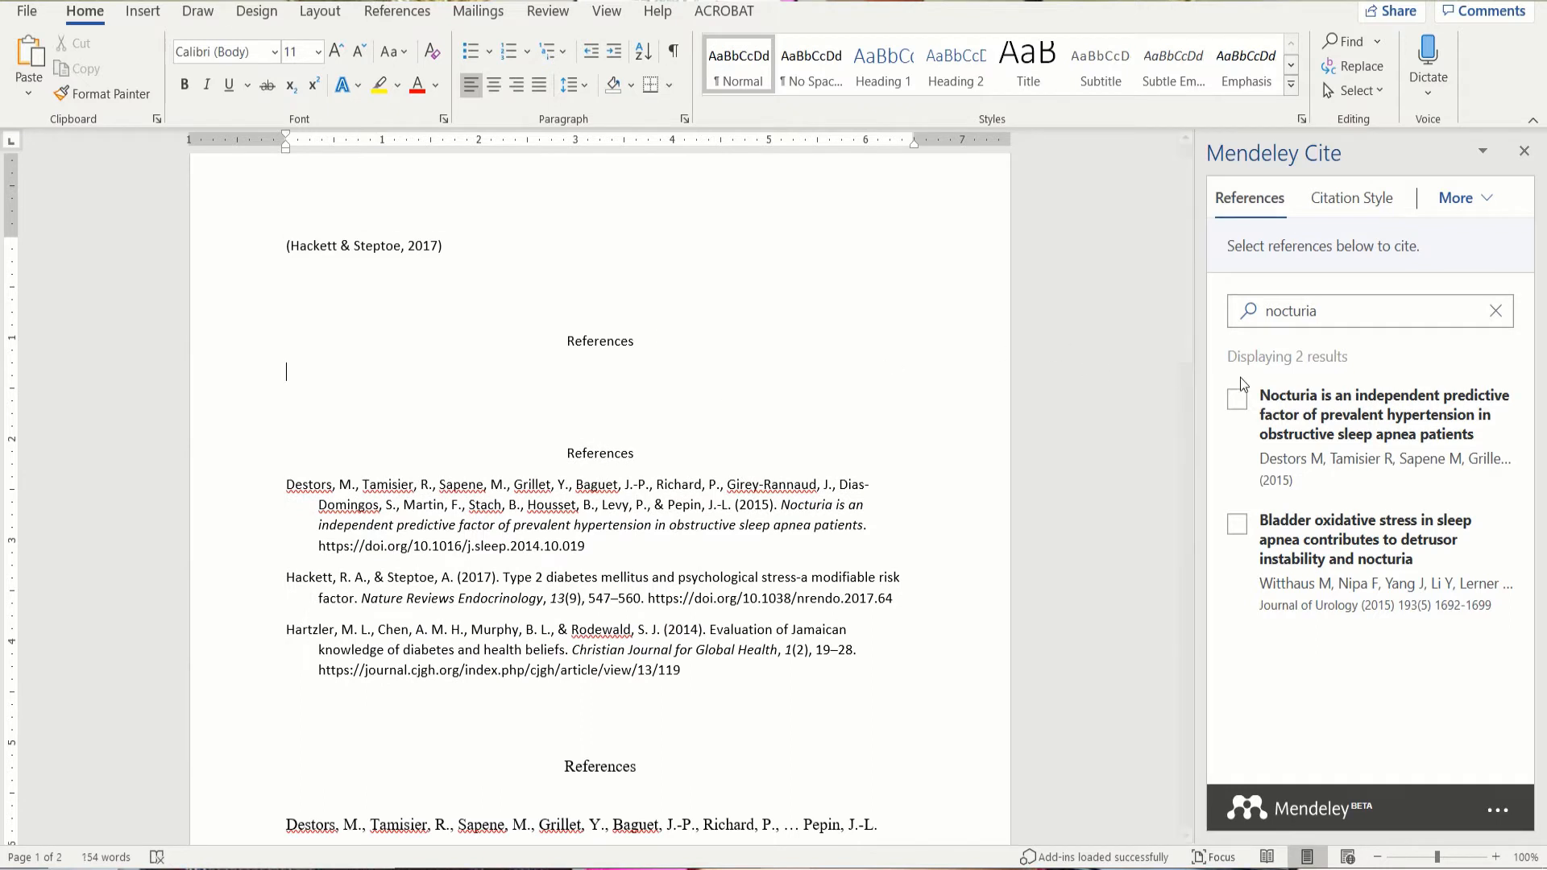
# Step: Select both nocturia results and insert their bibliography under the first References heading
pyautogui.click(1233, 406)
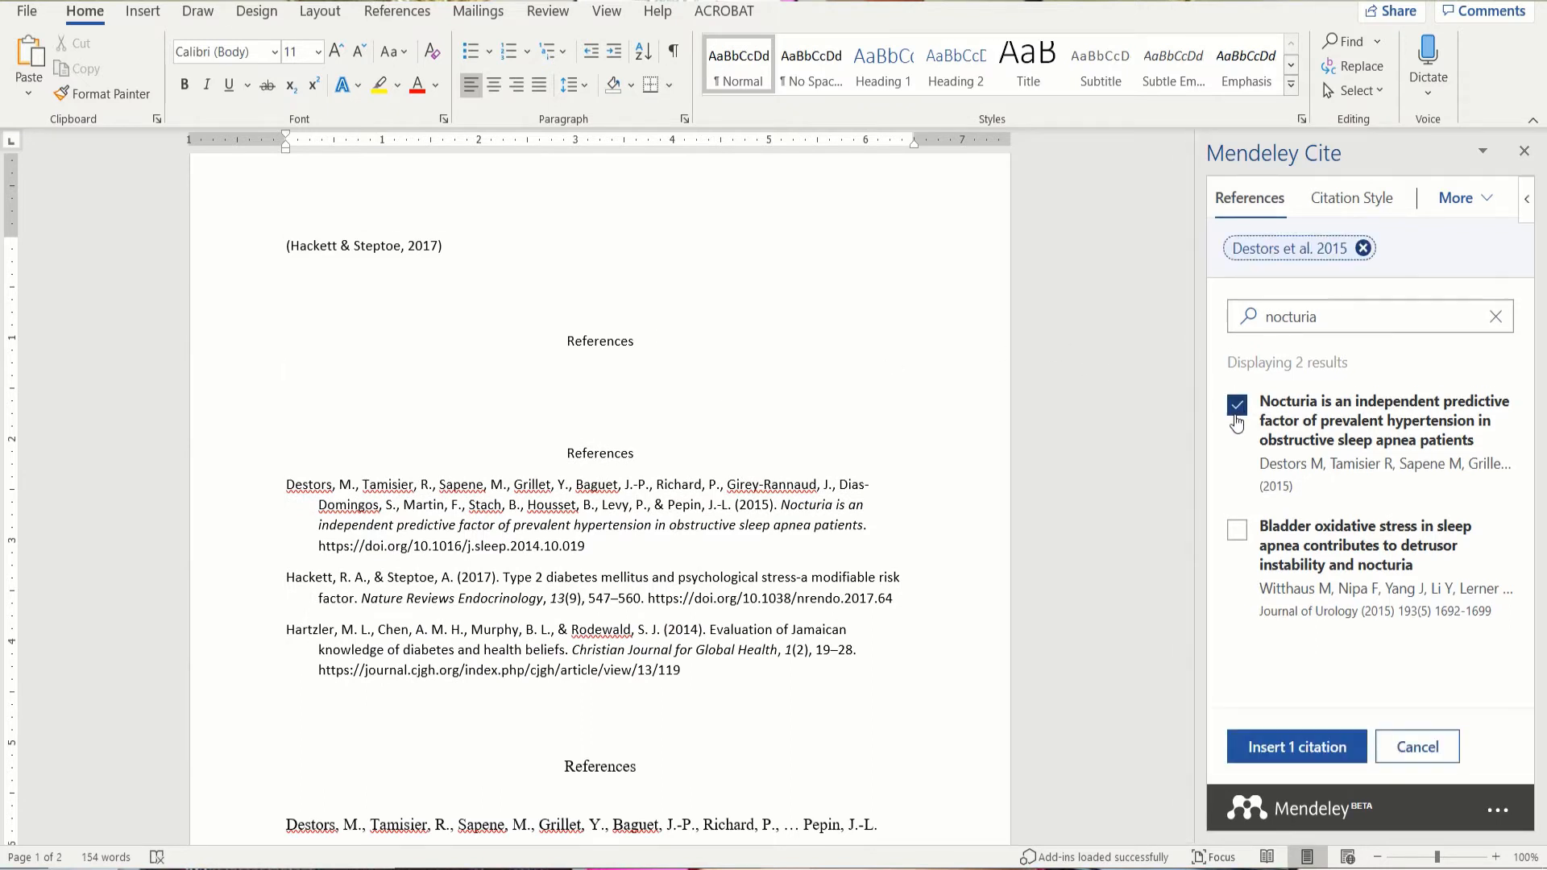
pyautogui.click(1236, 526)
pyautogui.click(1480, 212)
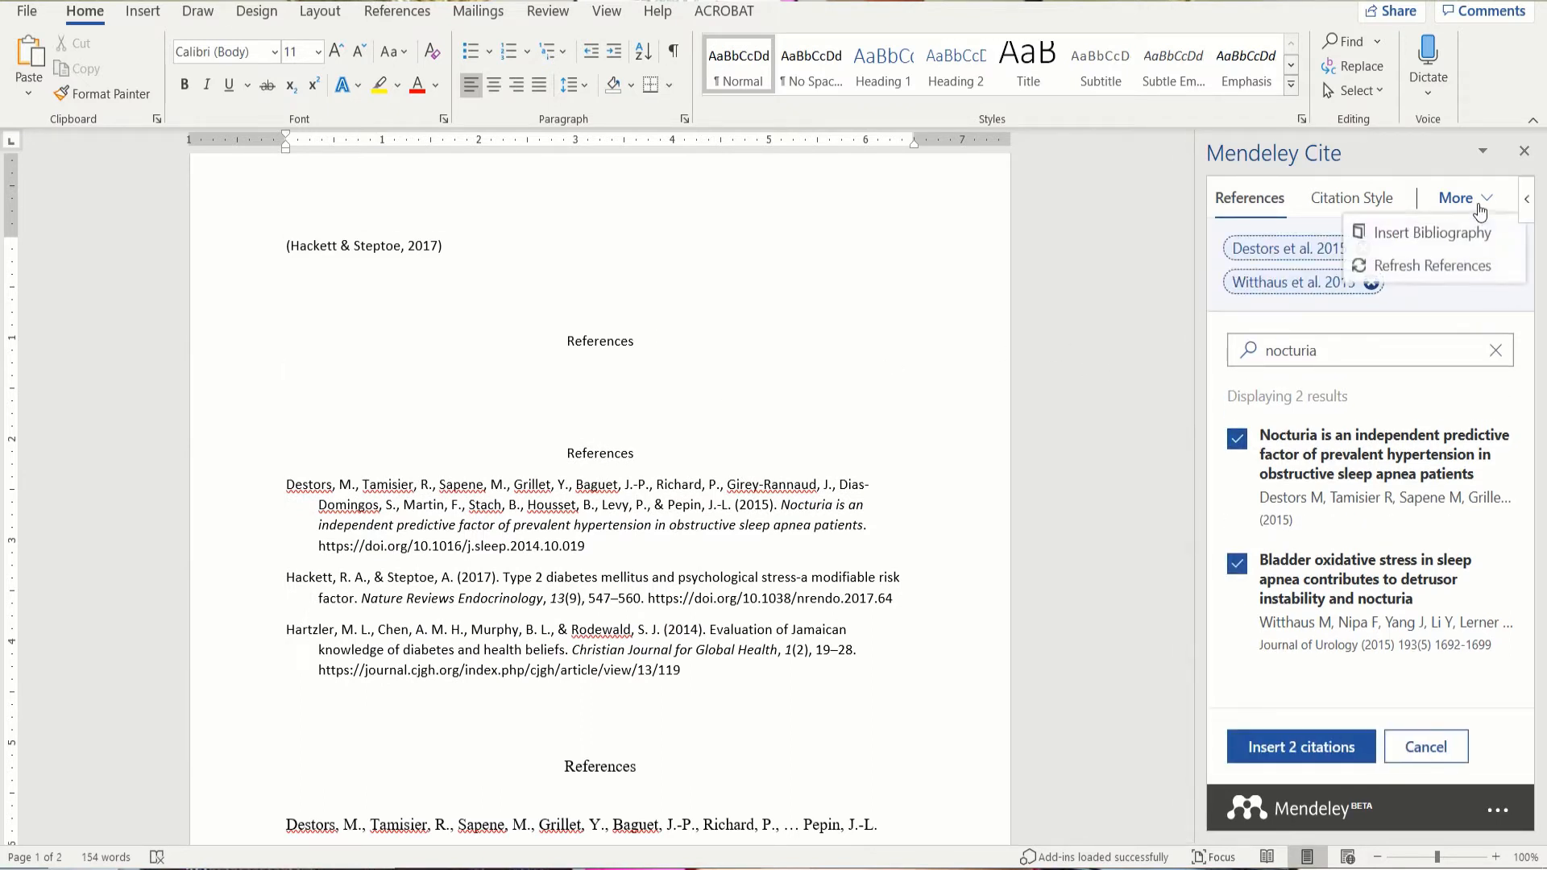
pyautogui.click(1438, 236)
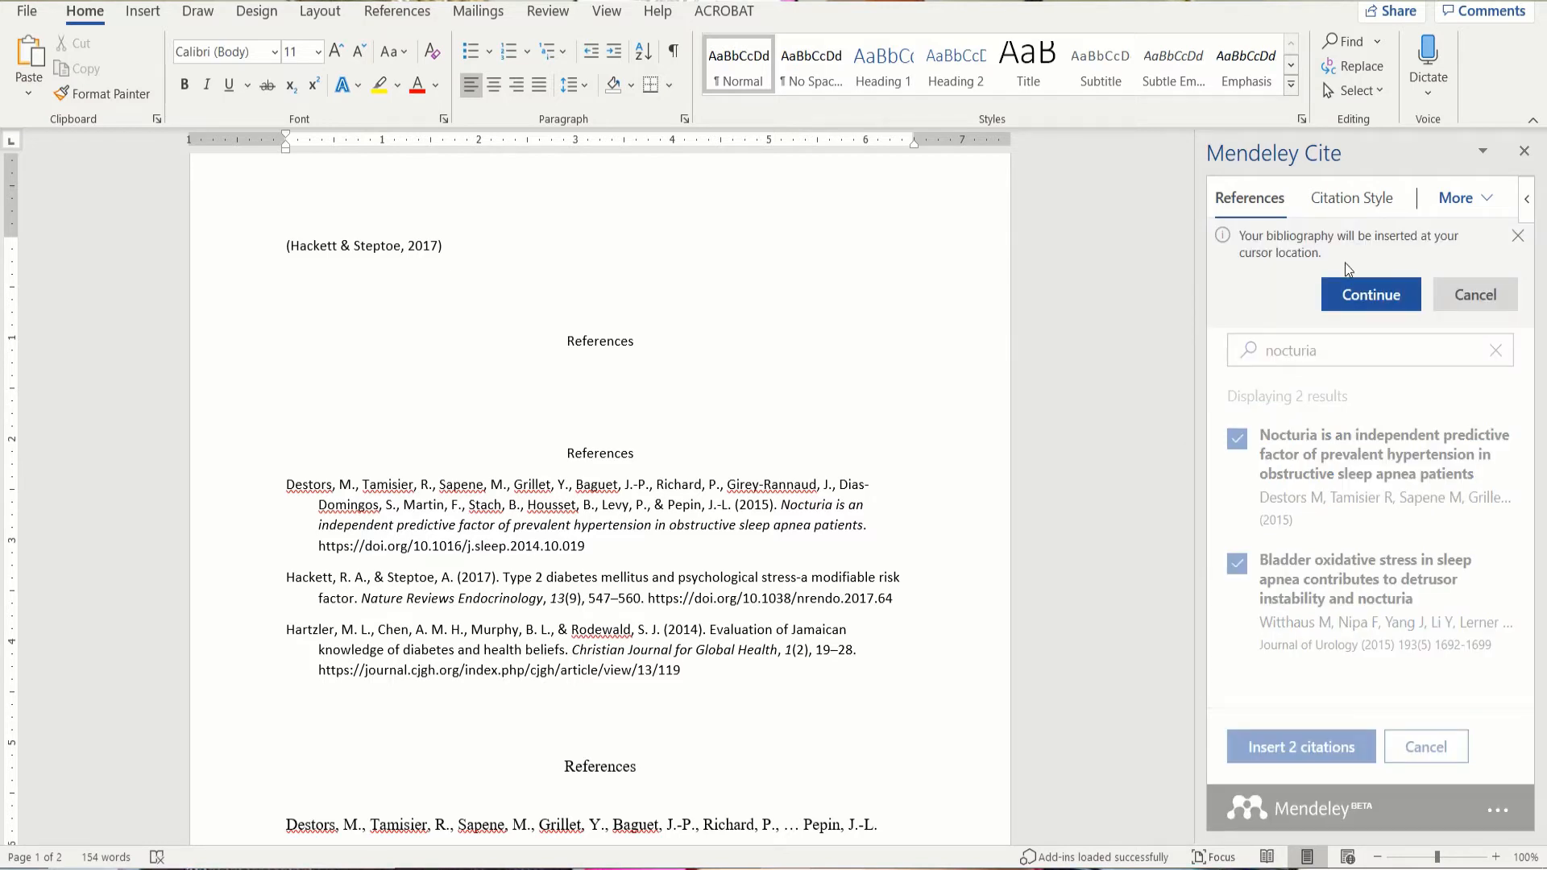
pyautogui.click(538, 383)
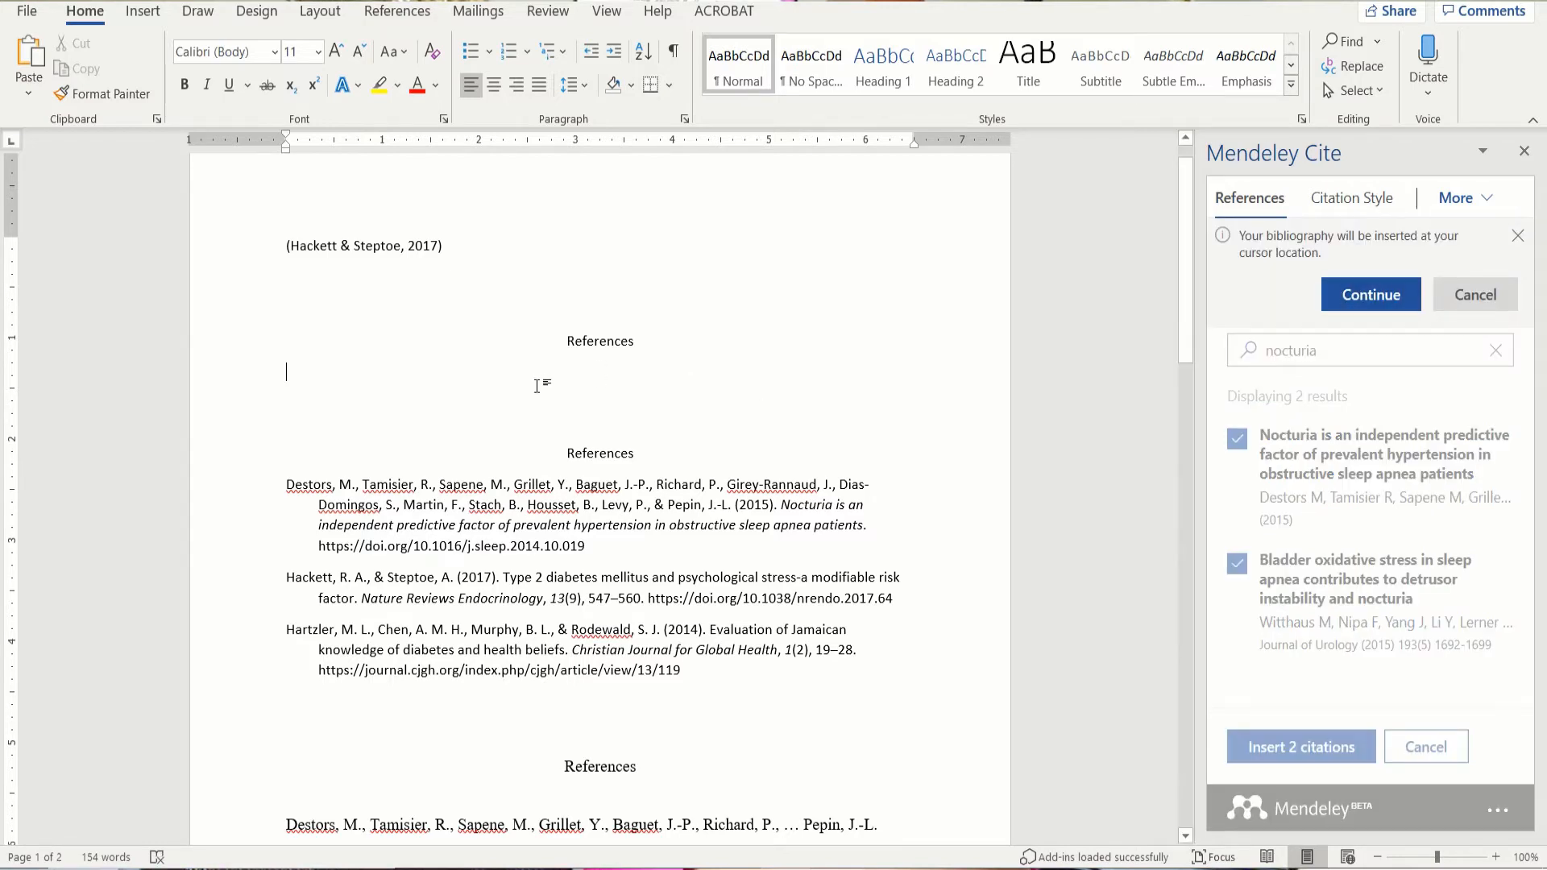
pyautogui.click(1329, 314)
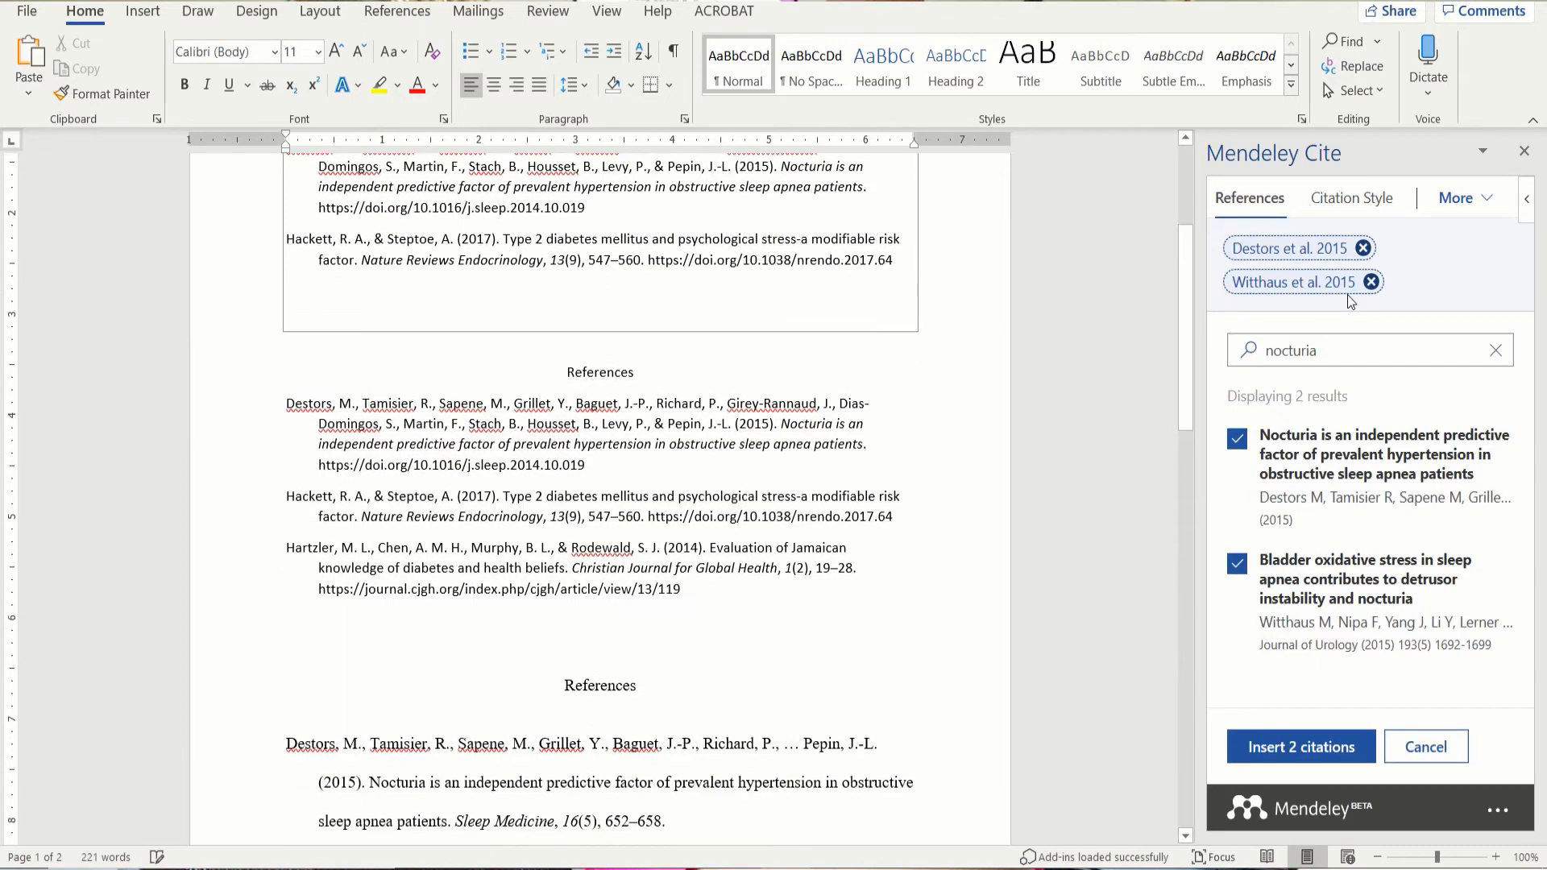
pyautogui.scroll(4, 1175, 356)
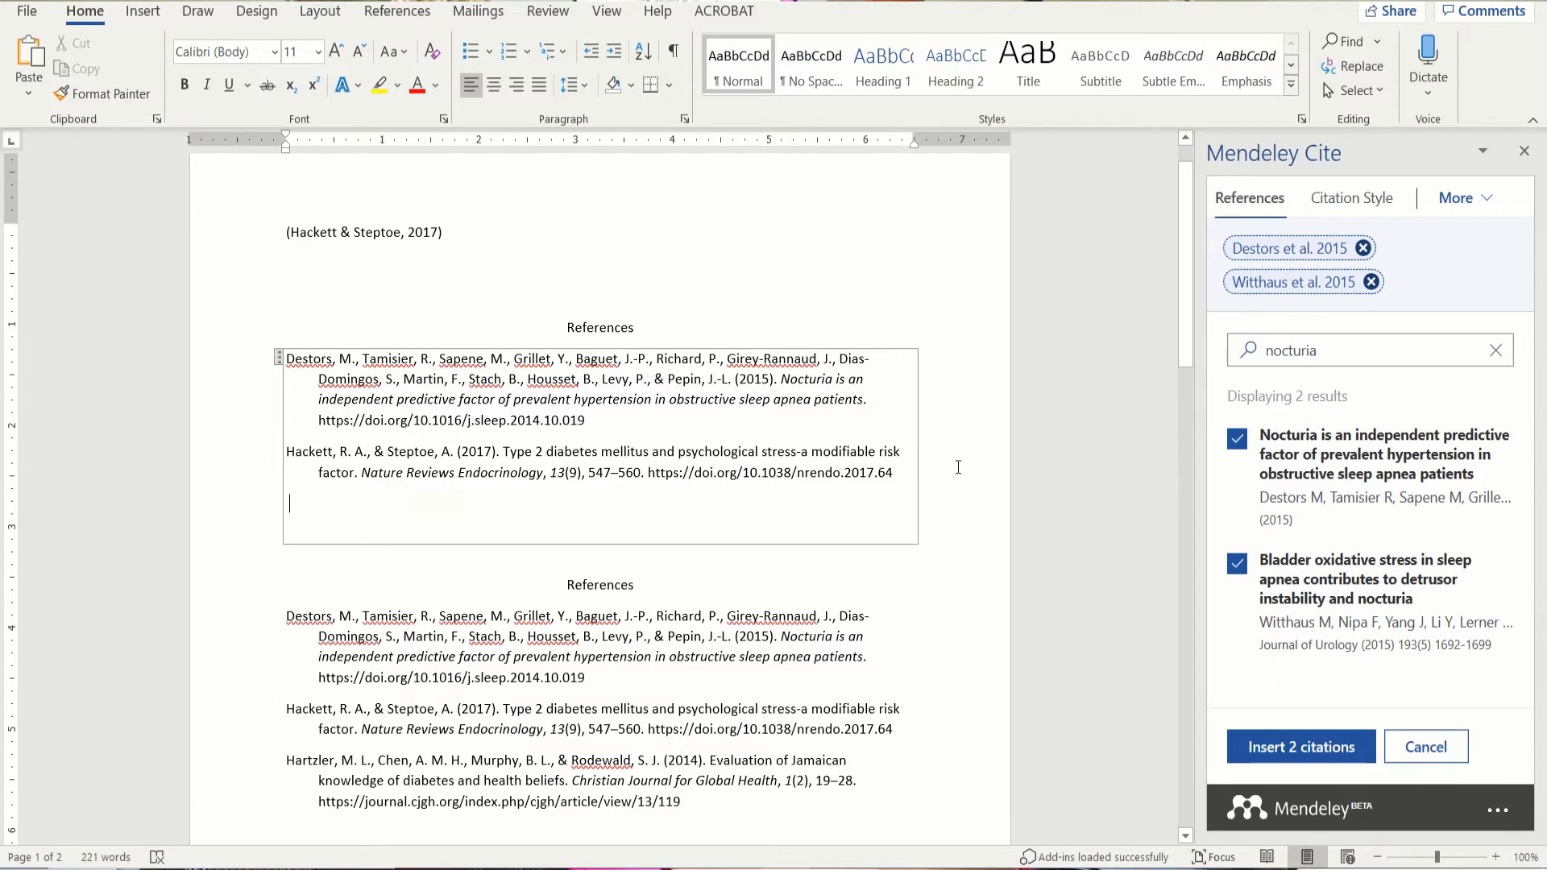
# Step: Format both bibliography entries in Times New Roman 12 pt, then switch to Mendeley Desktop
pyautogui.moveTo(893, 475); pyautogui.dragTo(414, 365)
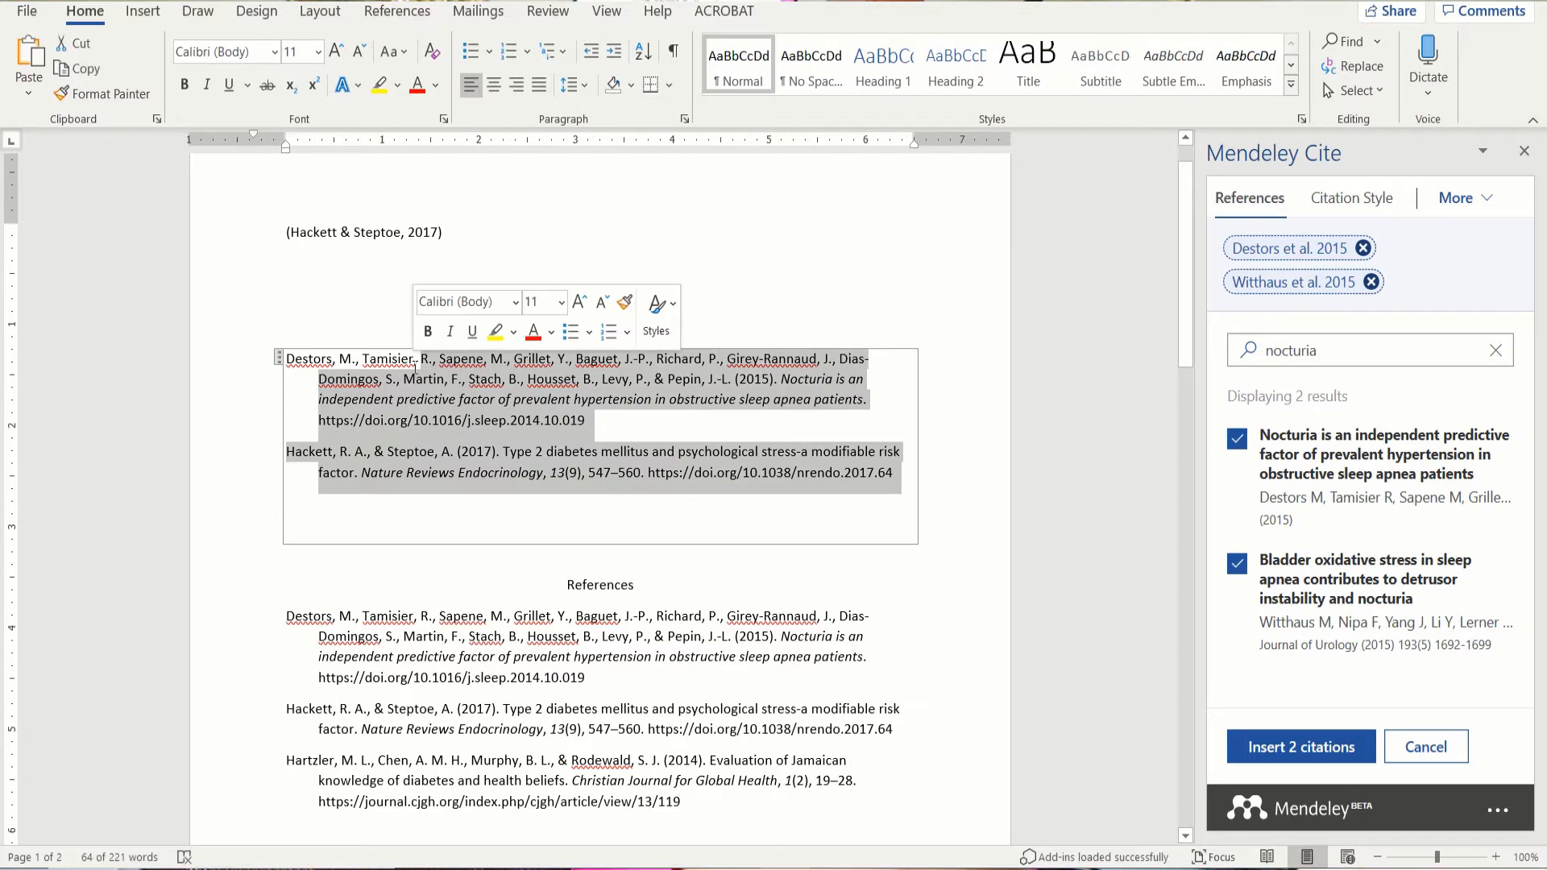
pyautogui.click(876, 488)
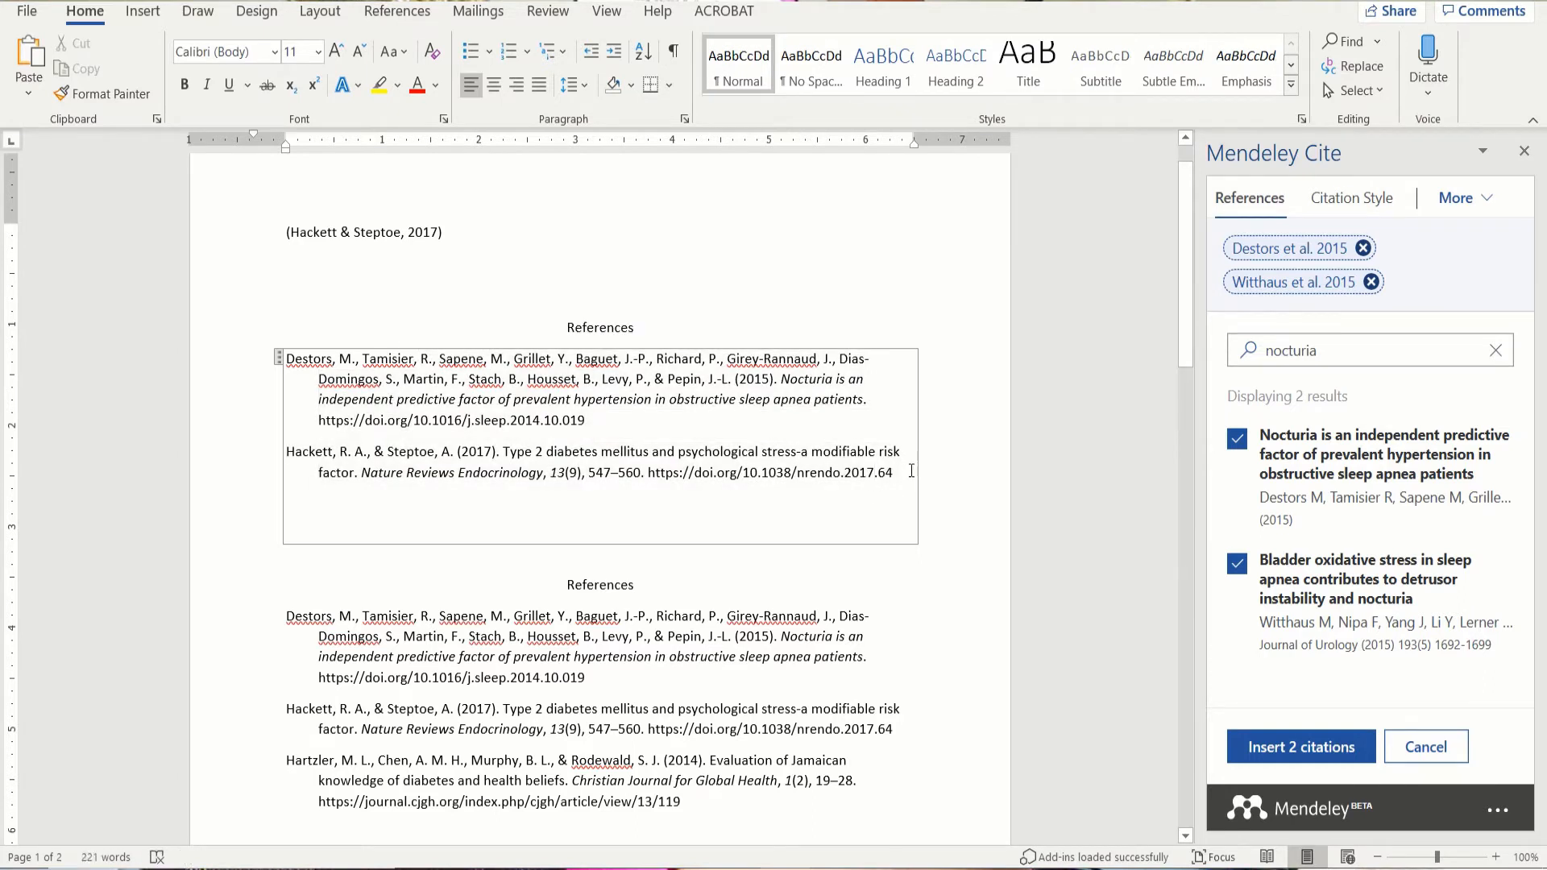
pyautogui.moveTo(895, 474); pyautogui.dragTo(222, 357)
pyautogui.click(235, 52)
pyautogui.write('Times New Roma')
pyautogui.press('Tab')
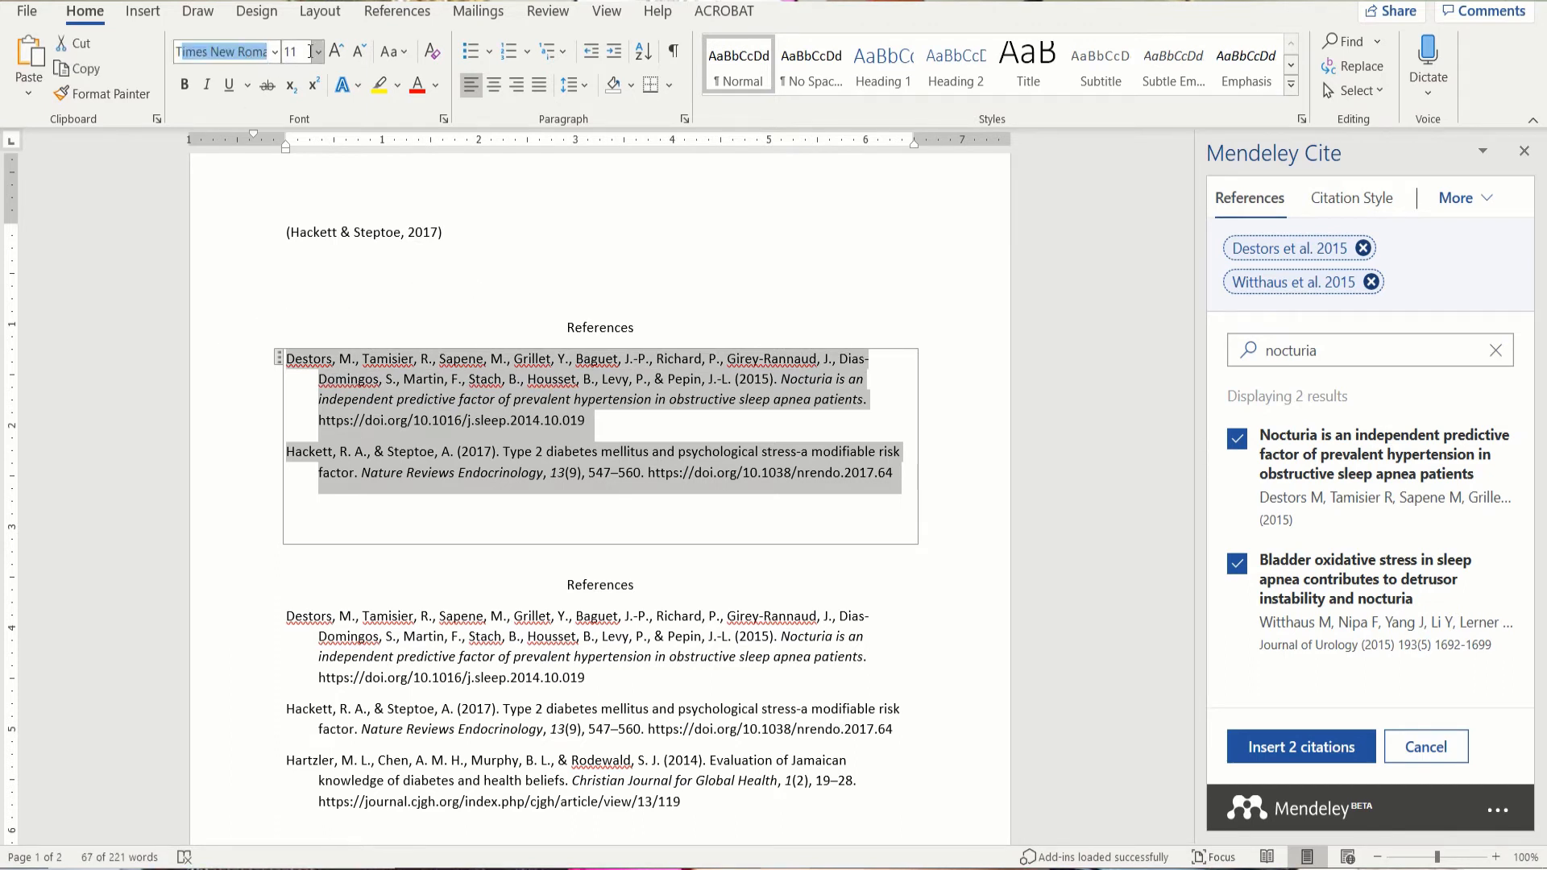
pyautogui.write('12')
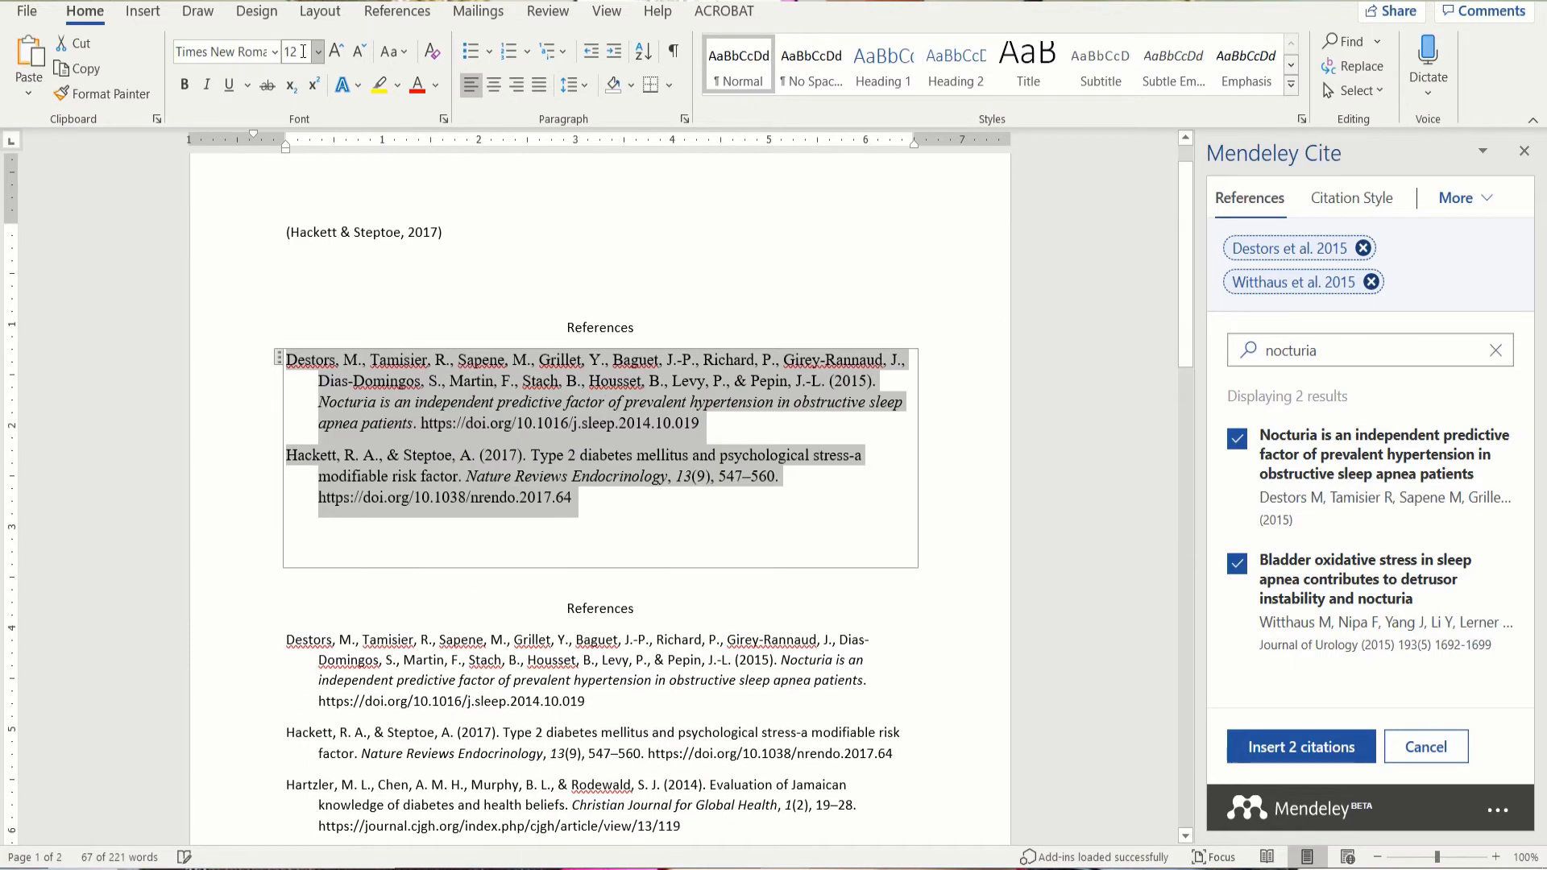
pyautogui.click(611, 520)
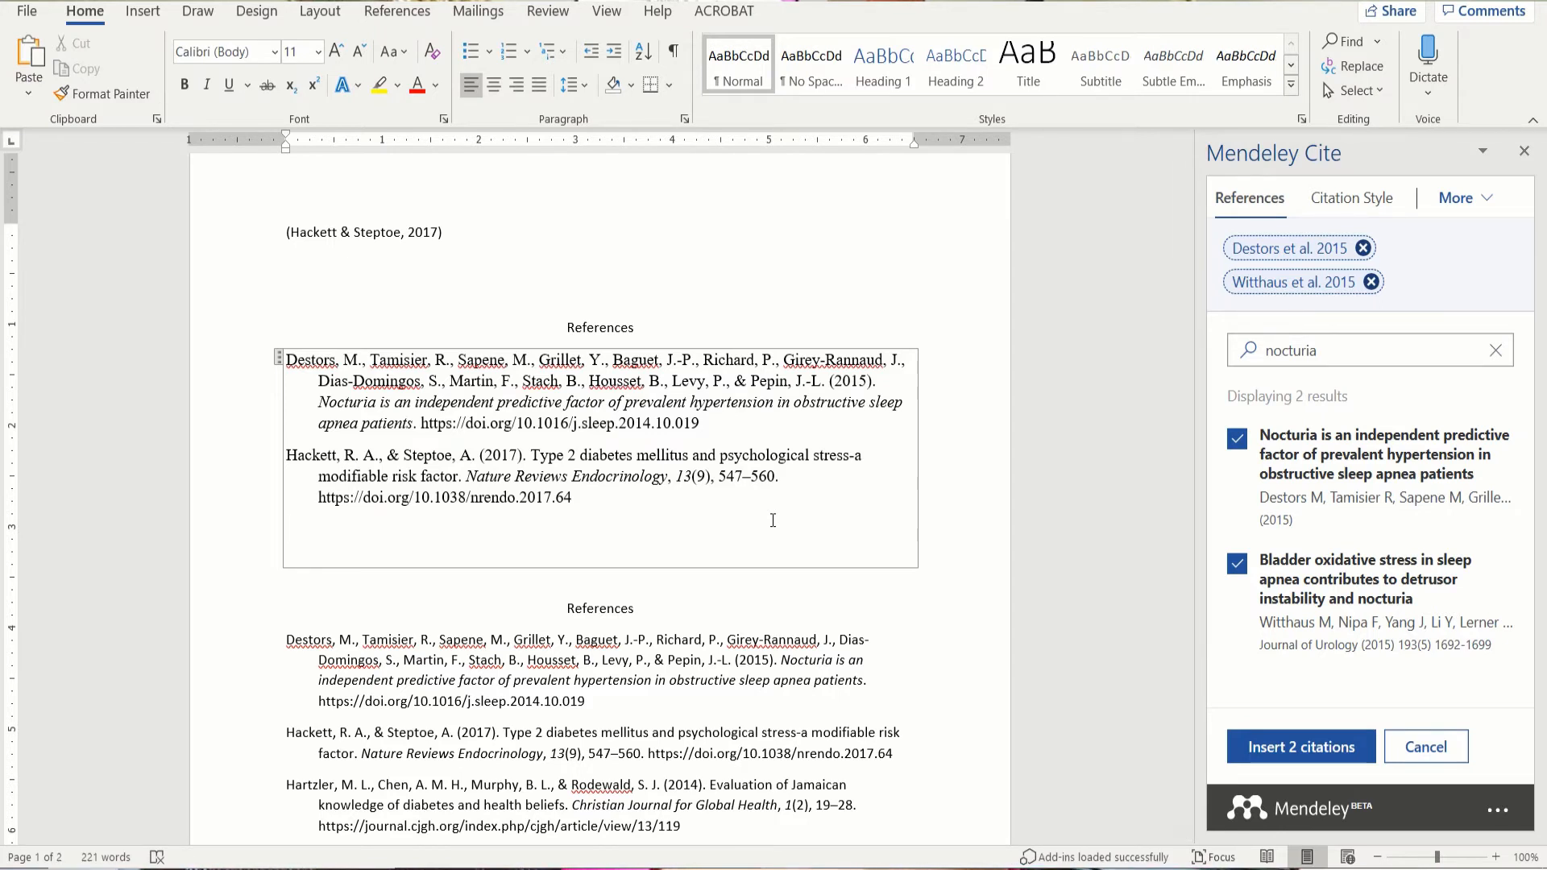
pyautogui.moveTo(783, 867)
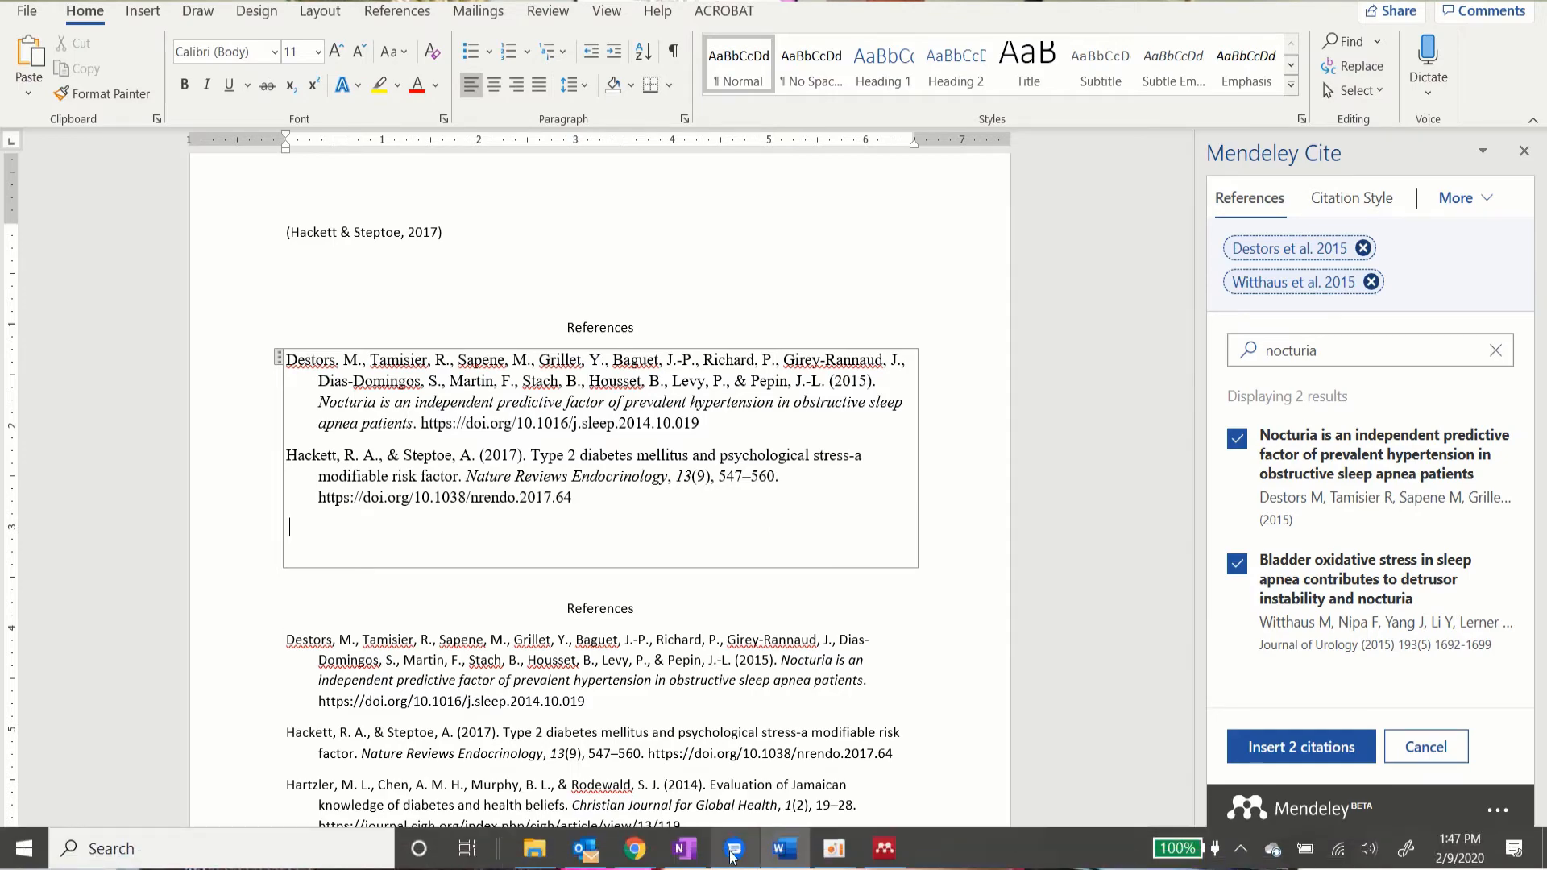
pyautogui.click(886, 859)
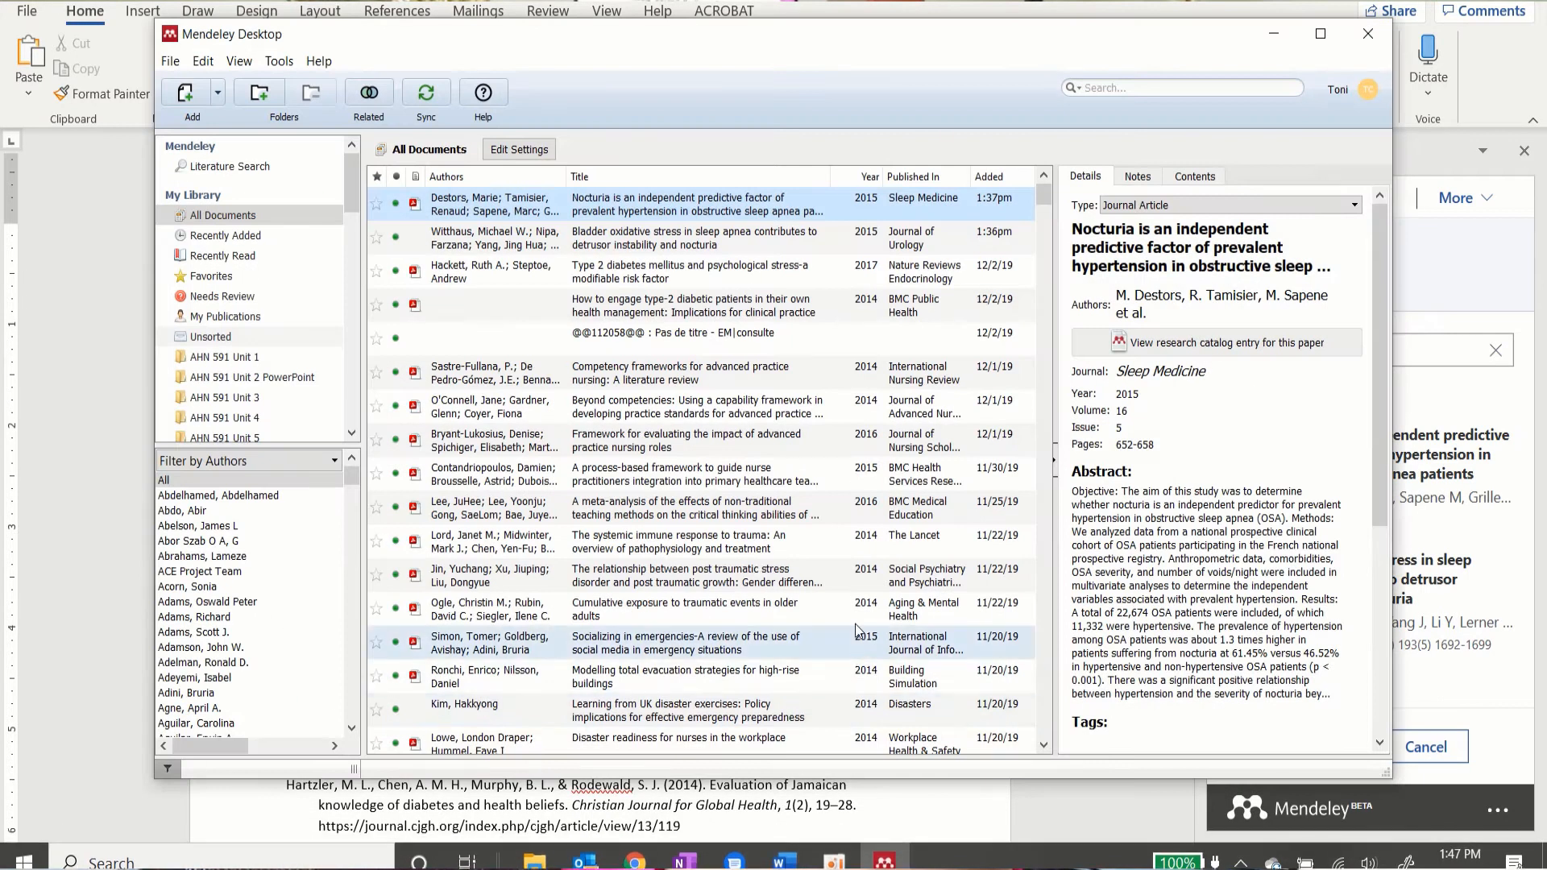
pyautogui.scroll(-15, 617, 419)
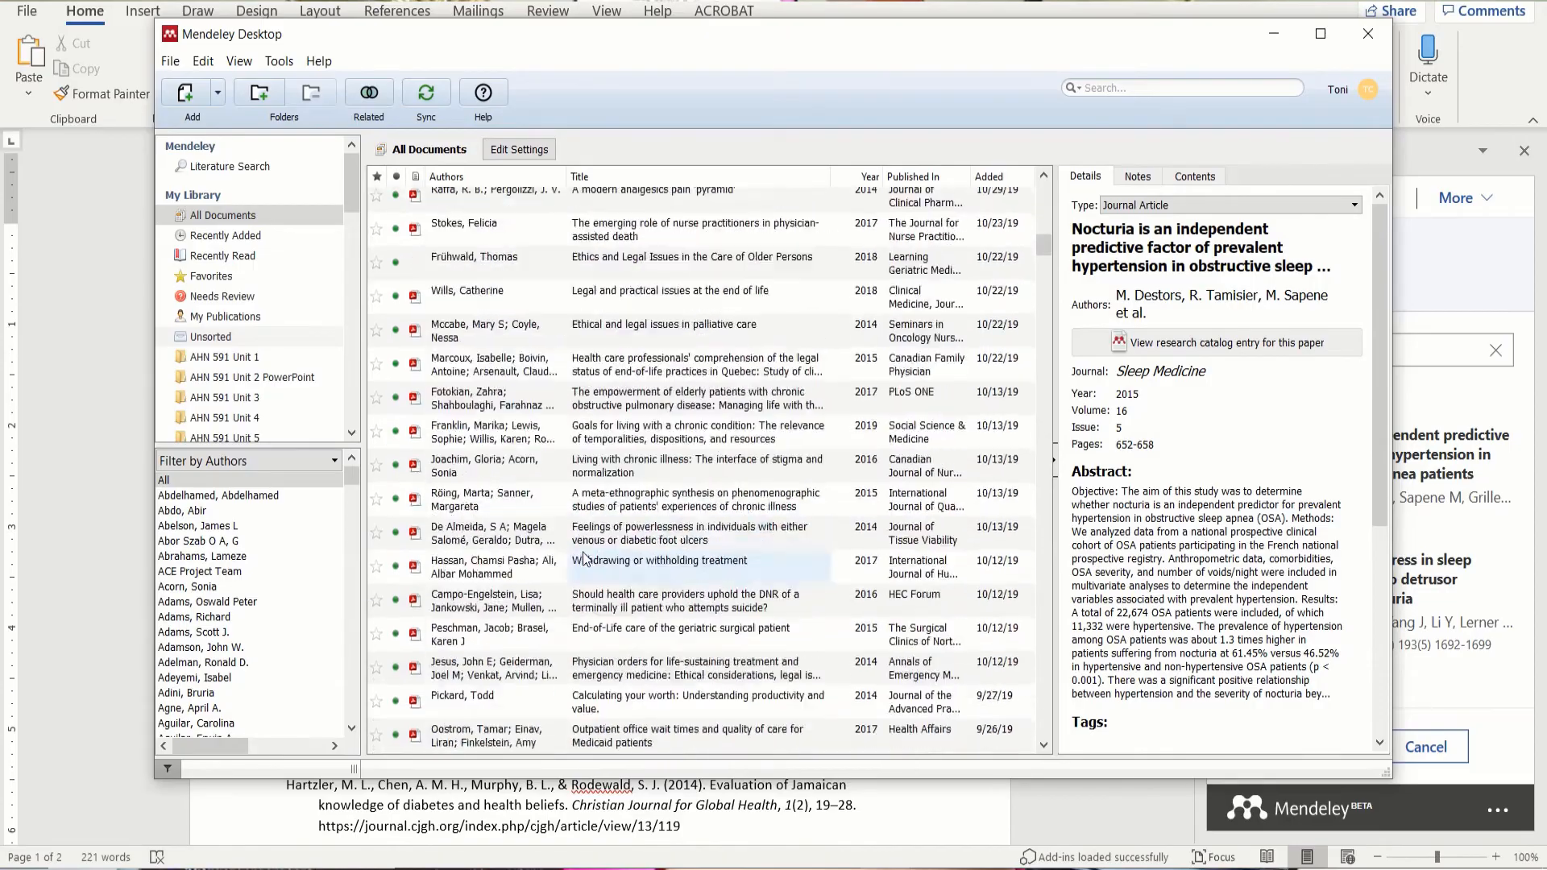
pyautogui.scroll(-15, 584, 555)
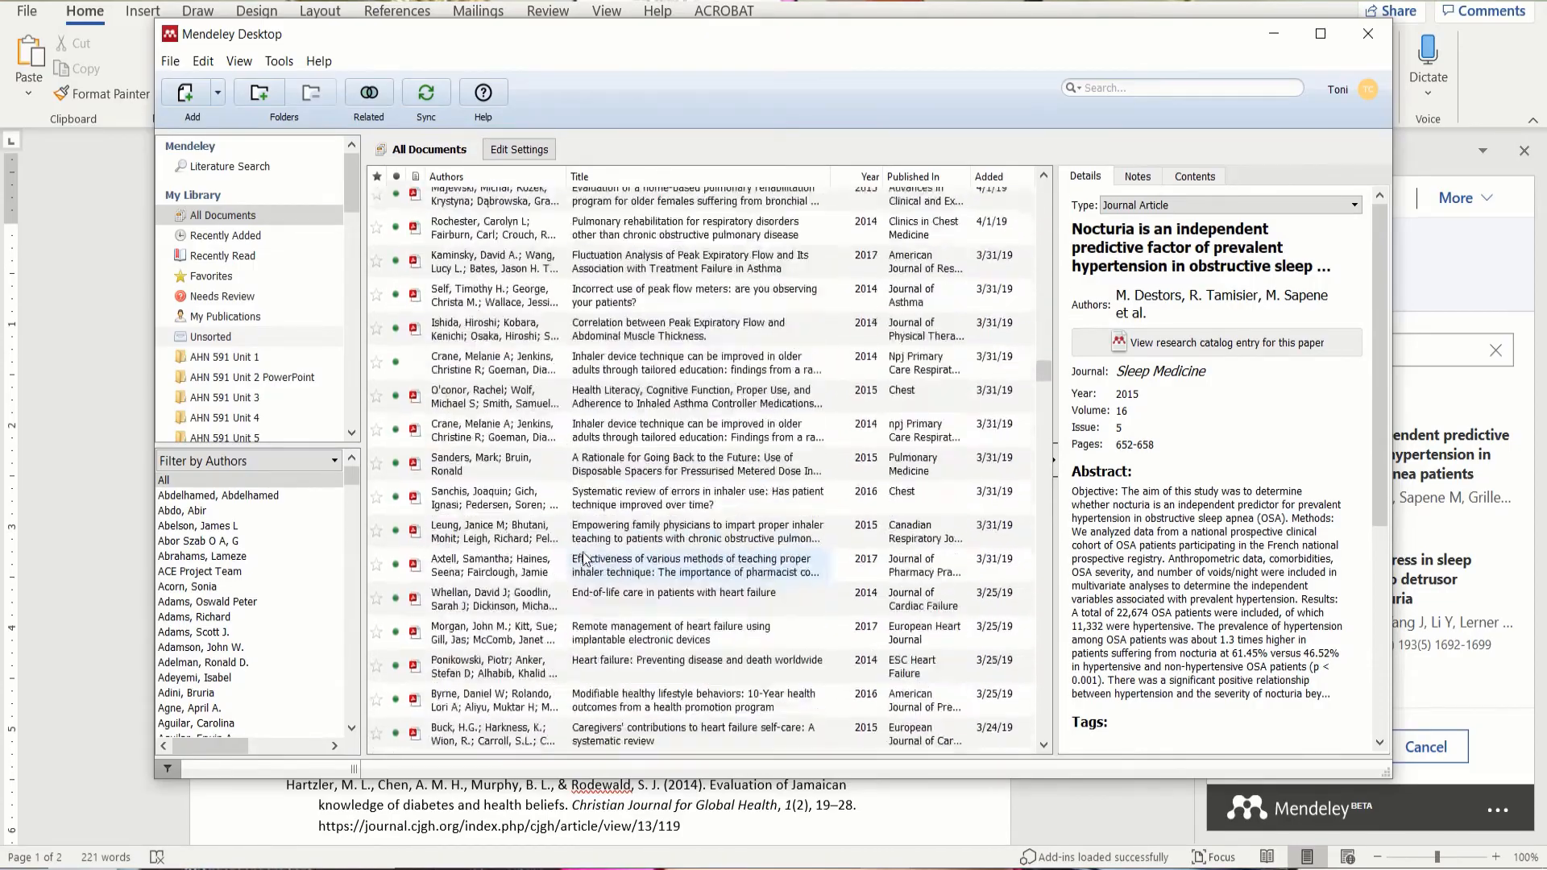
pyautogui.scroll(-10, 585, 556)
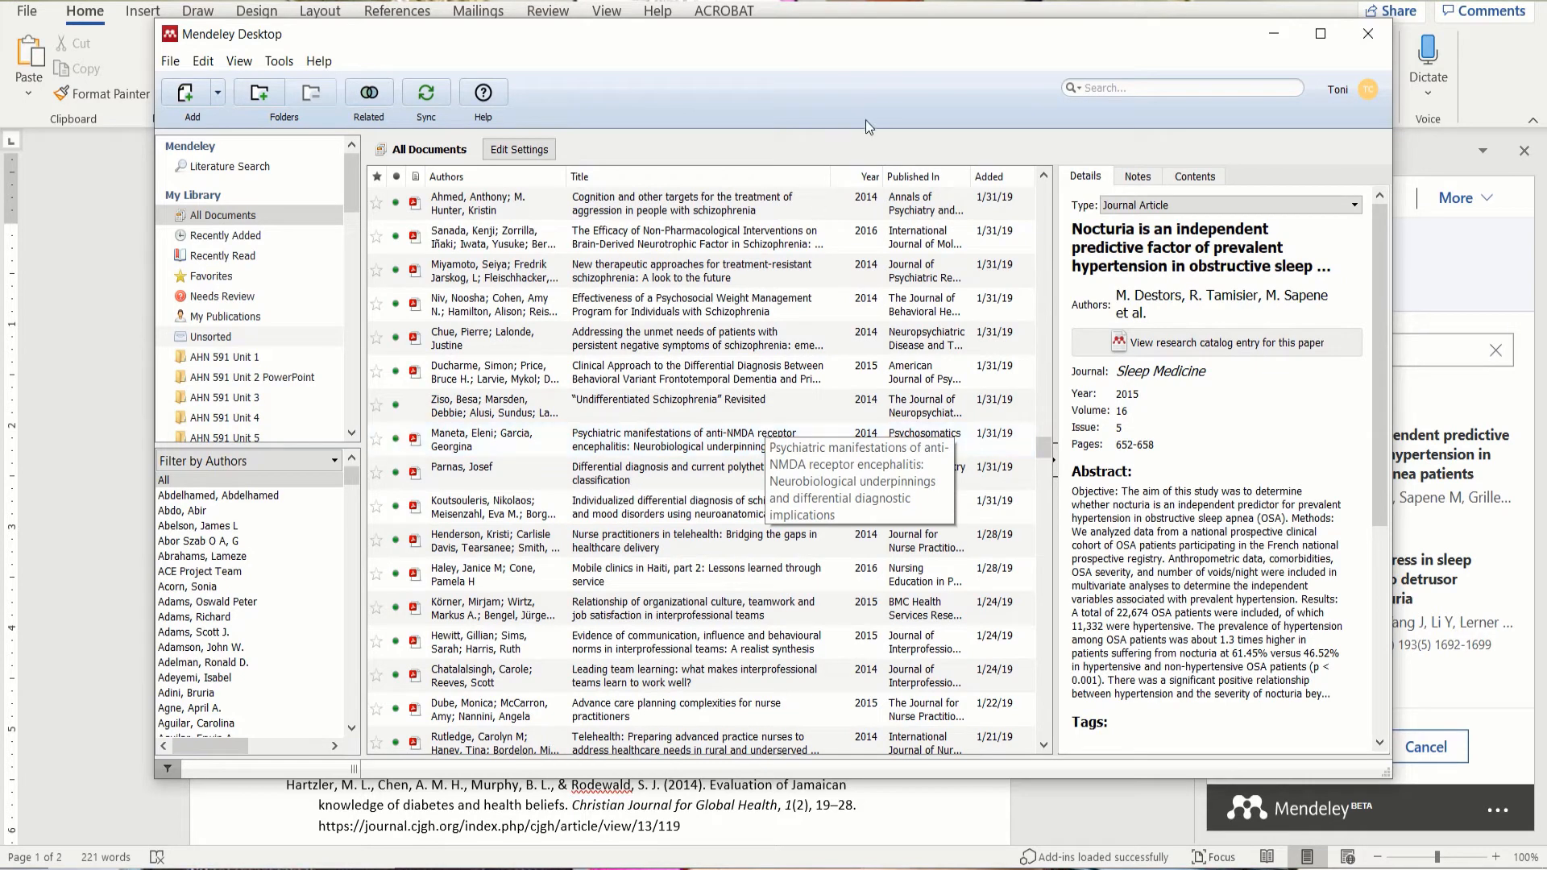
pyautogui.click(1138, 88)
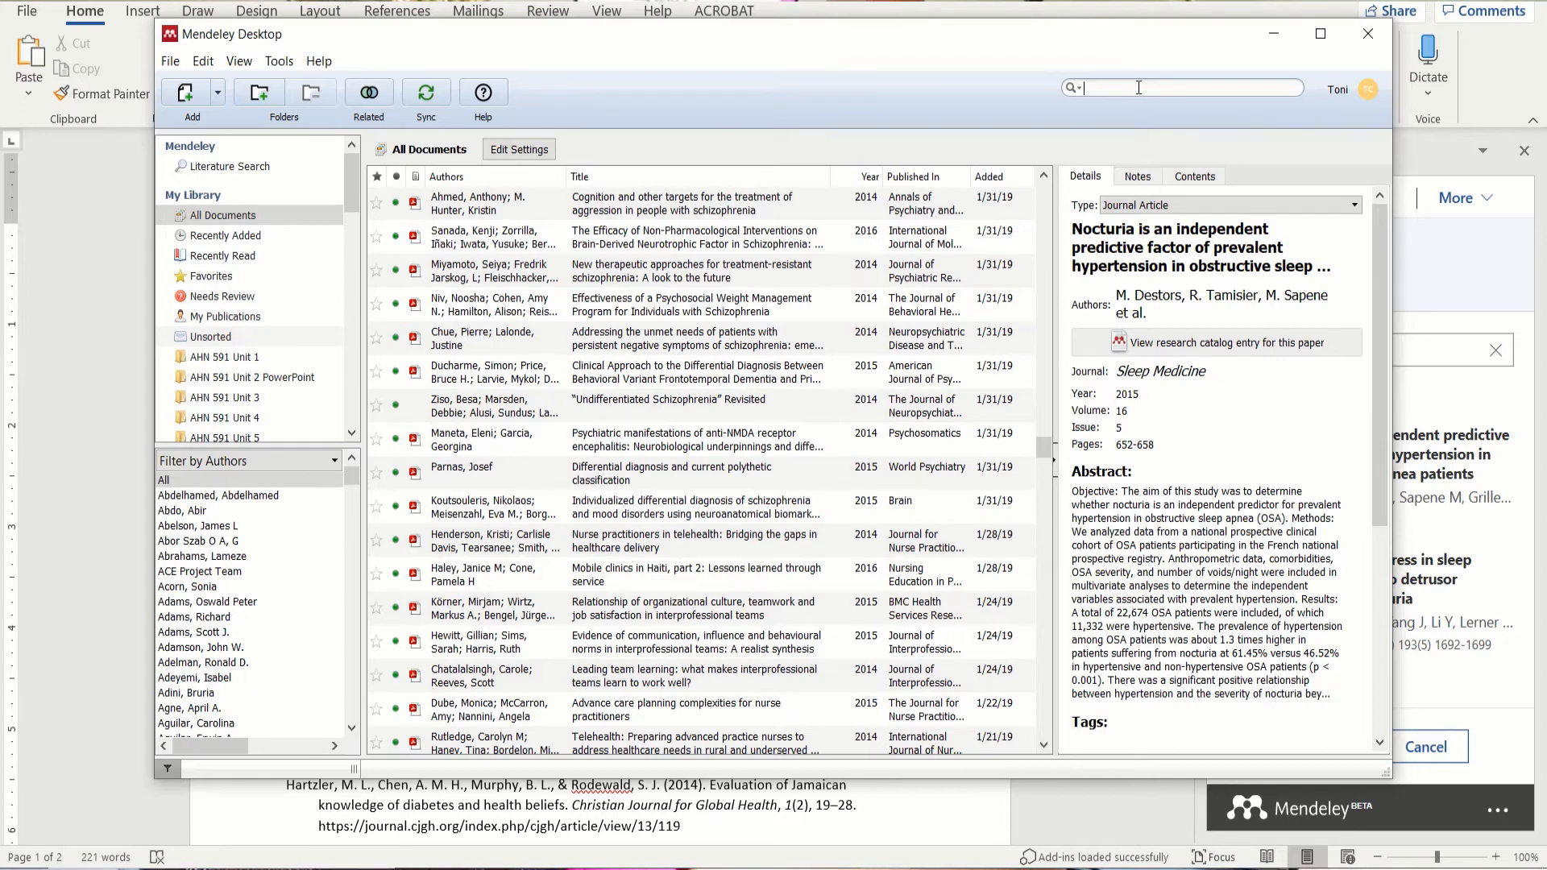
# Step: Search the library for 'diabetes cortis', then clear the search text
pyautogui.write('betes')
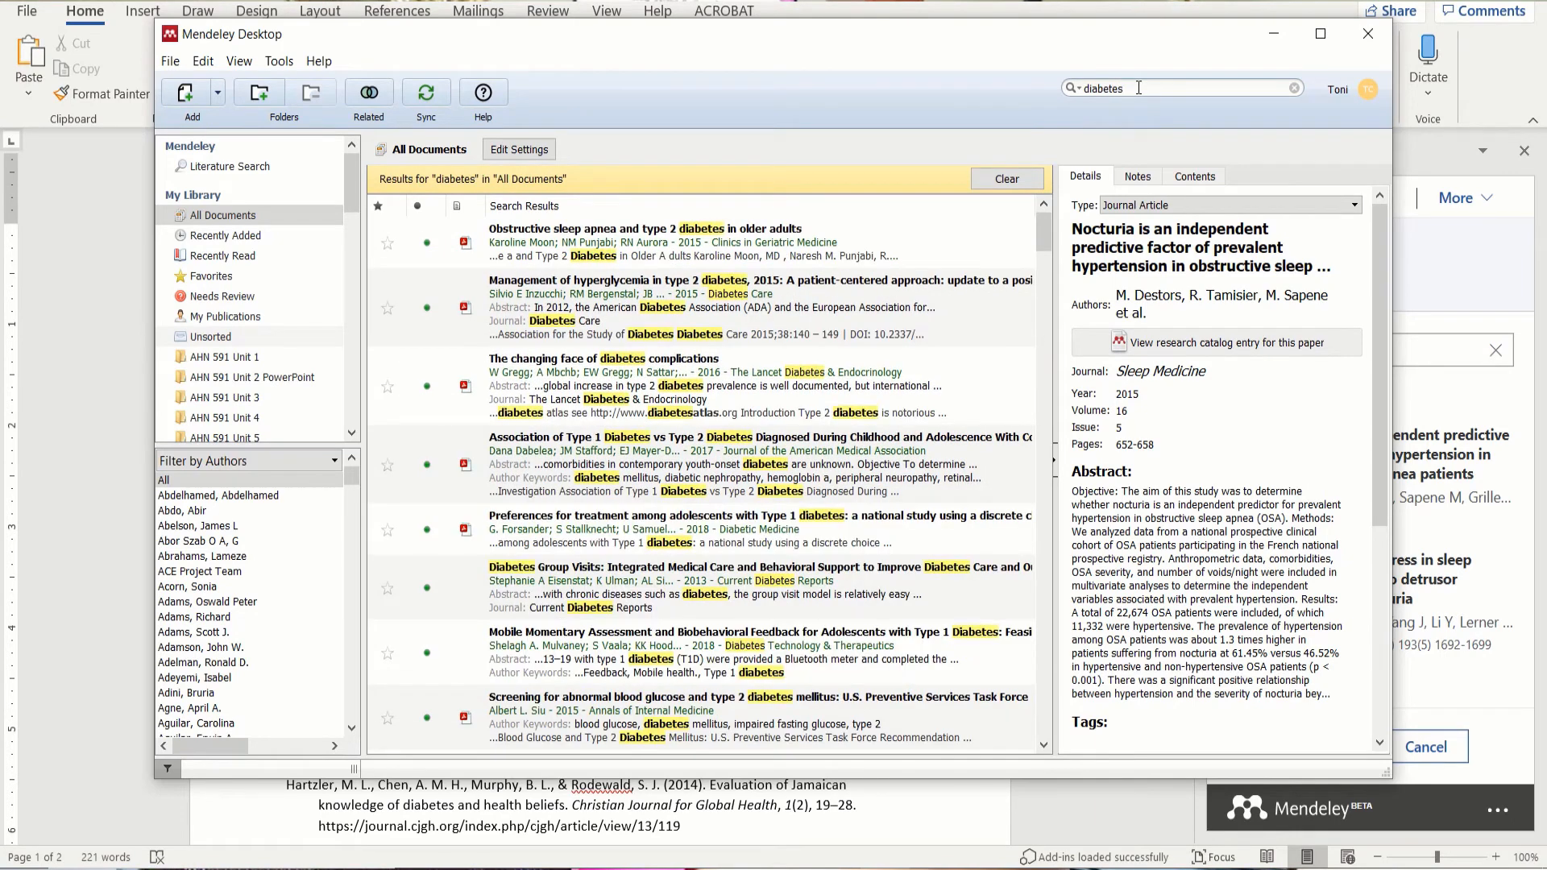
pyautogui.write(' cor')
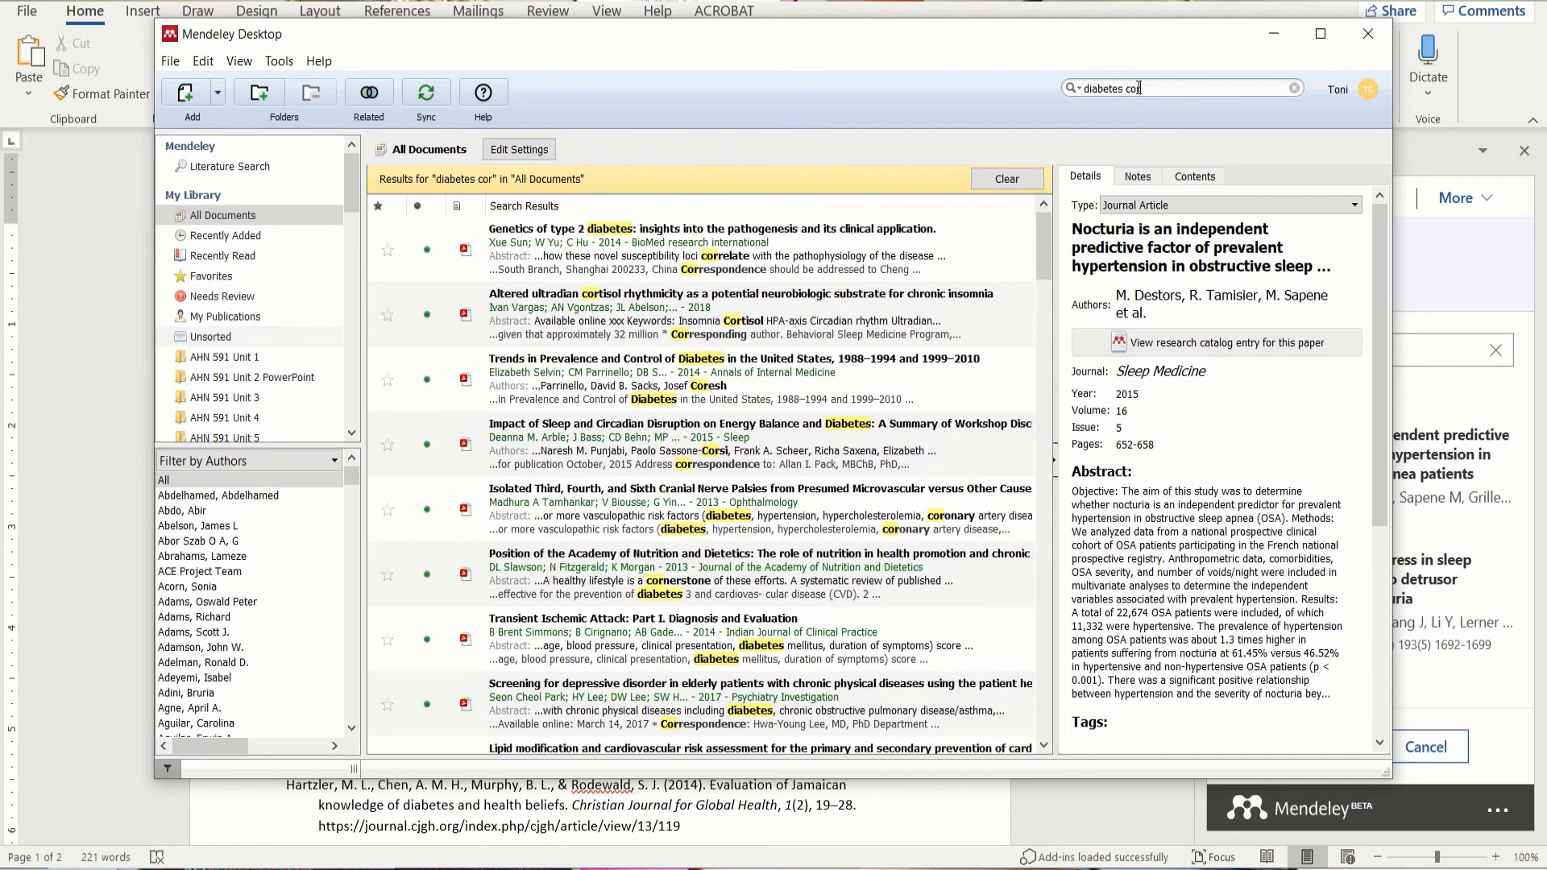
pyautogui.write('tis')
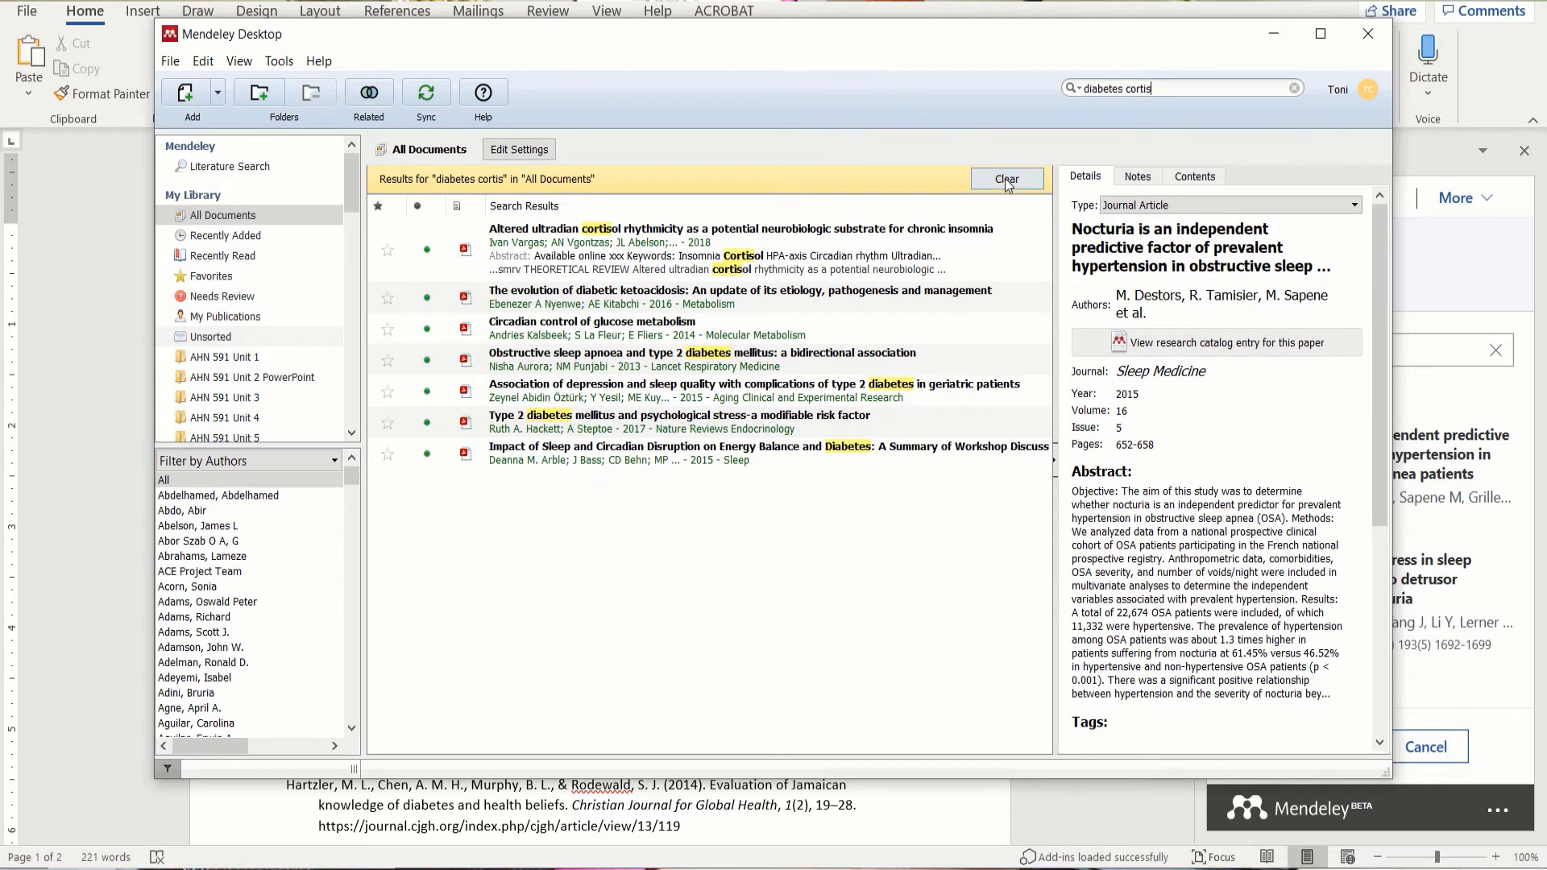
pyautogui.moveTo(1170, 86); pyautogui.dragTo(992, 89)
pyautogui.press('BackSpace')
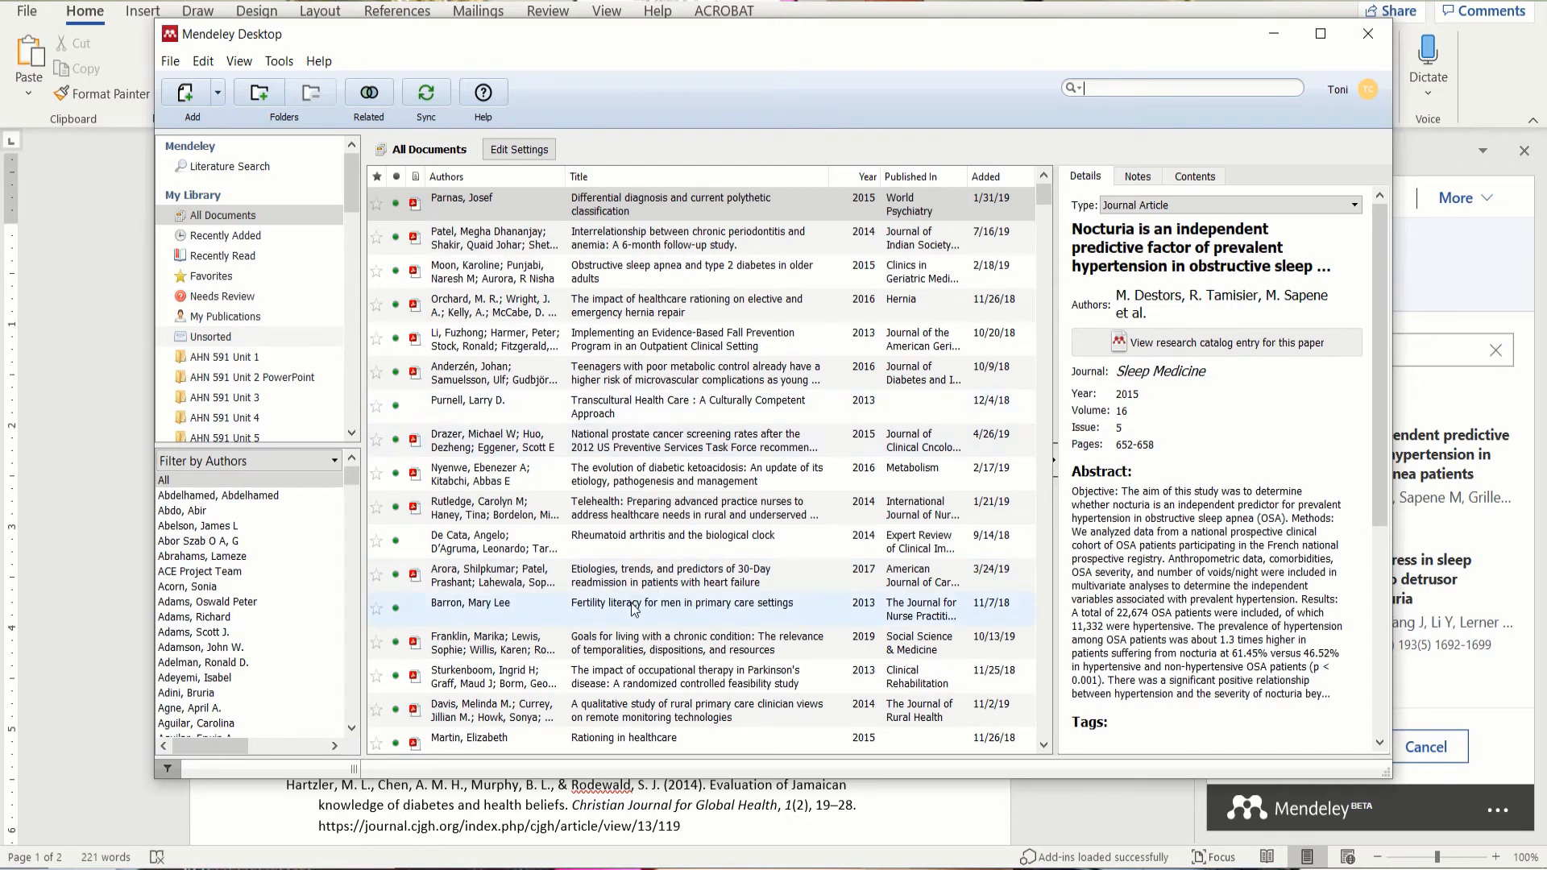
# Step: Return to the Word document with the Destors and Hackett bibliography
pyautogui.moveTo(705, 863)
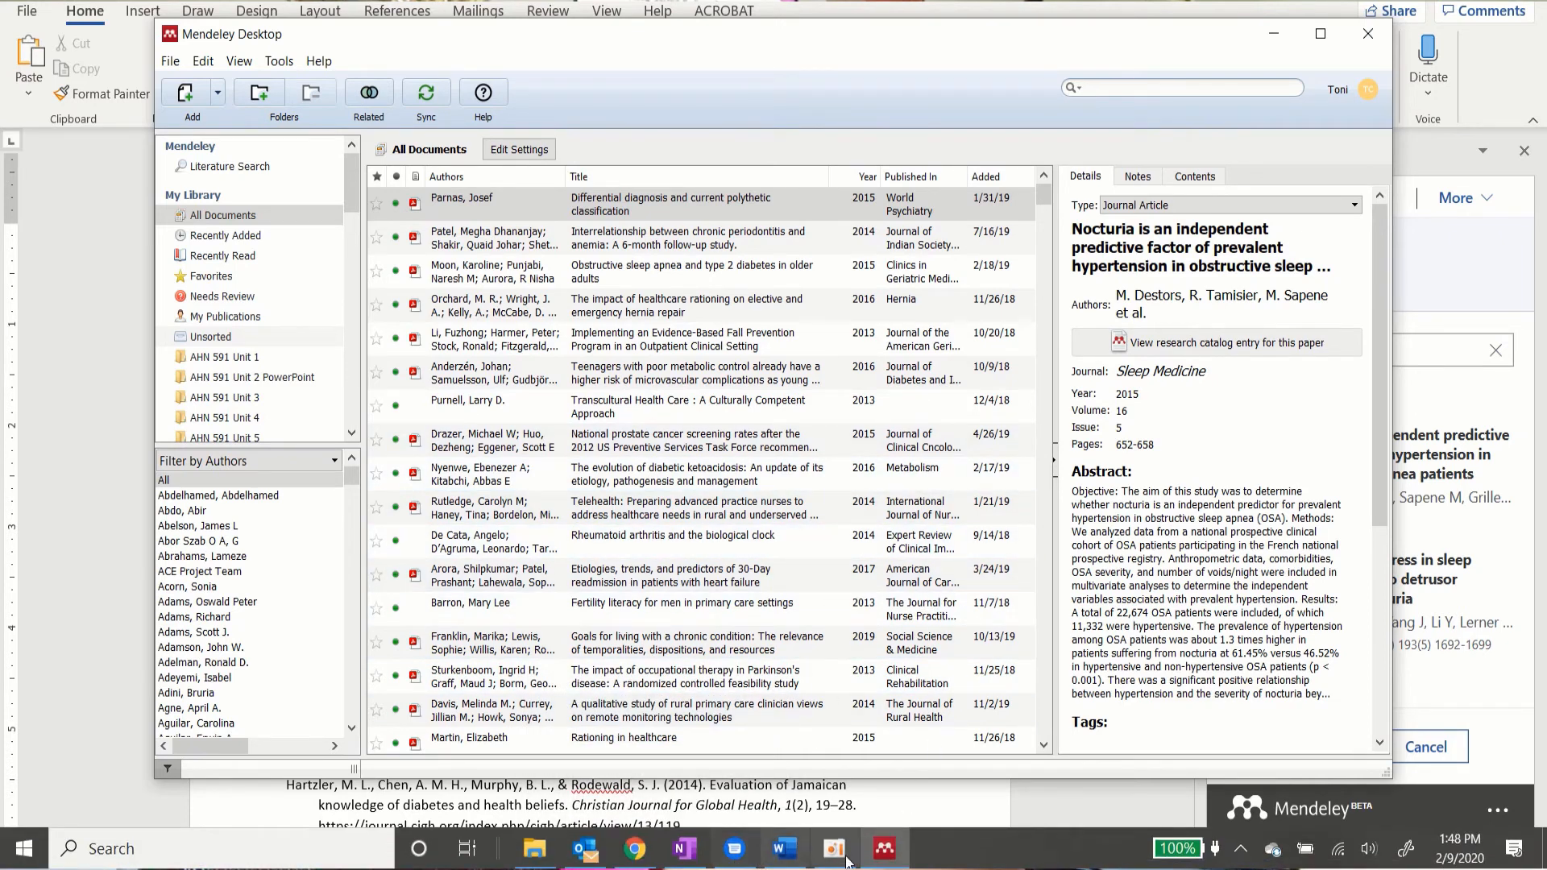
pyautogui.click(787, 853)
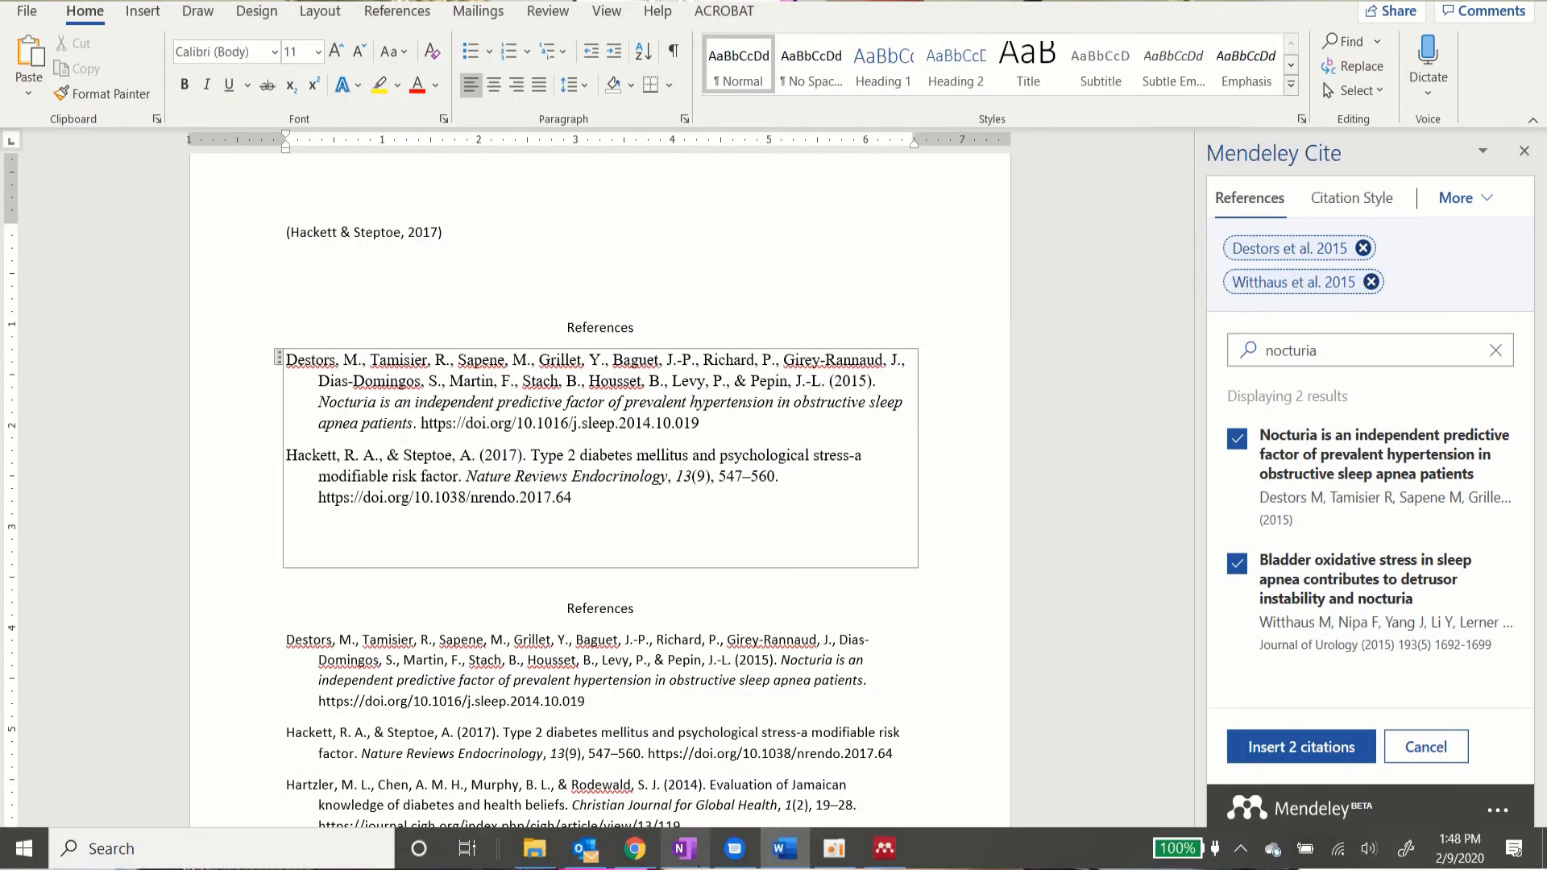
# Step: Bring up the browser showing the ScienceDirect article 'Nocturia is an independent predictive factor…'
pyautogui.click(635, 848)
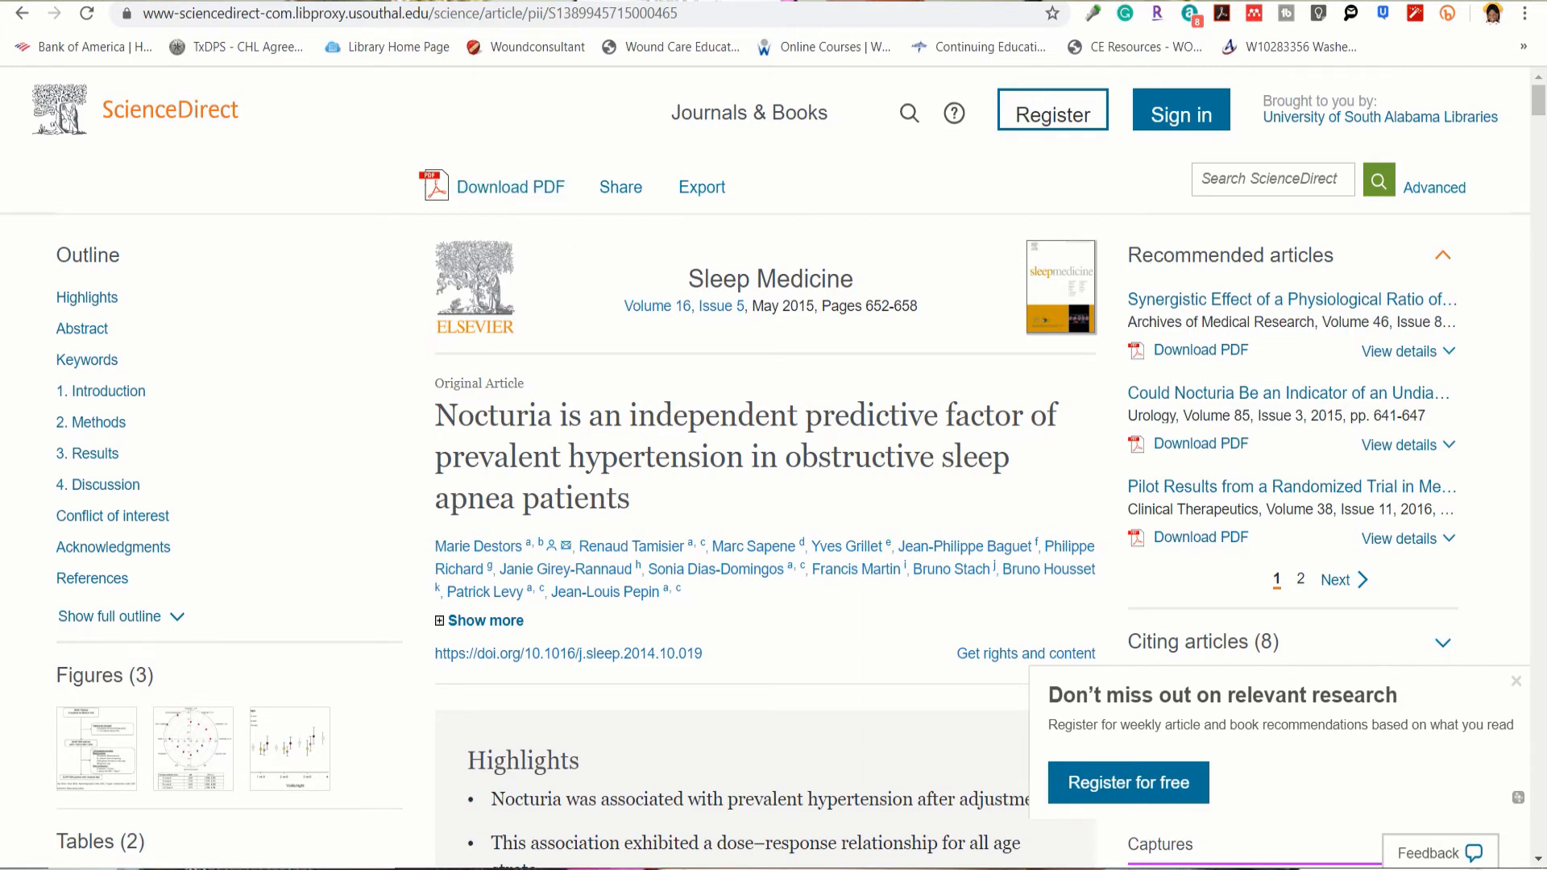
# Step: Back in Google Scholar, open 'Obstructive sleep apnea syndrome should be considered as a cause of nocturia…'
pyautogui.click(999, 1)
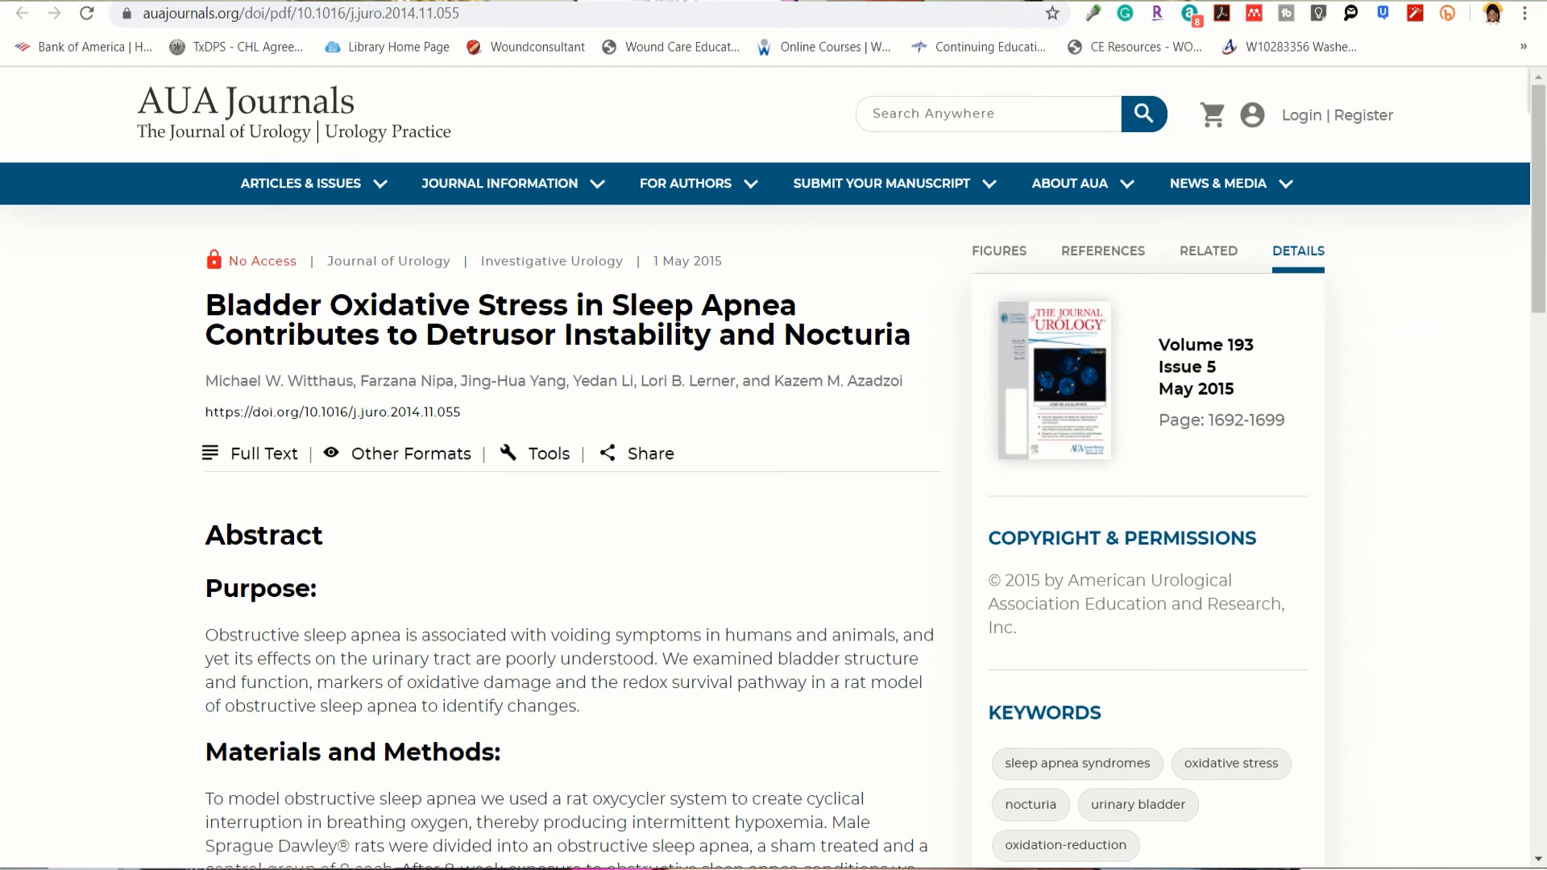
pyautogui.click(838, 1)
pyautogui.click(23, 18)
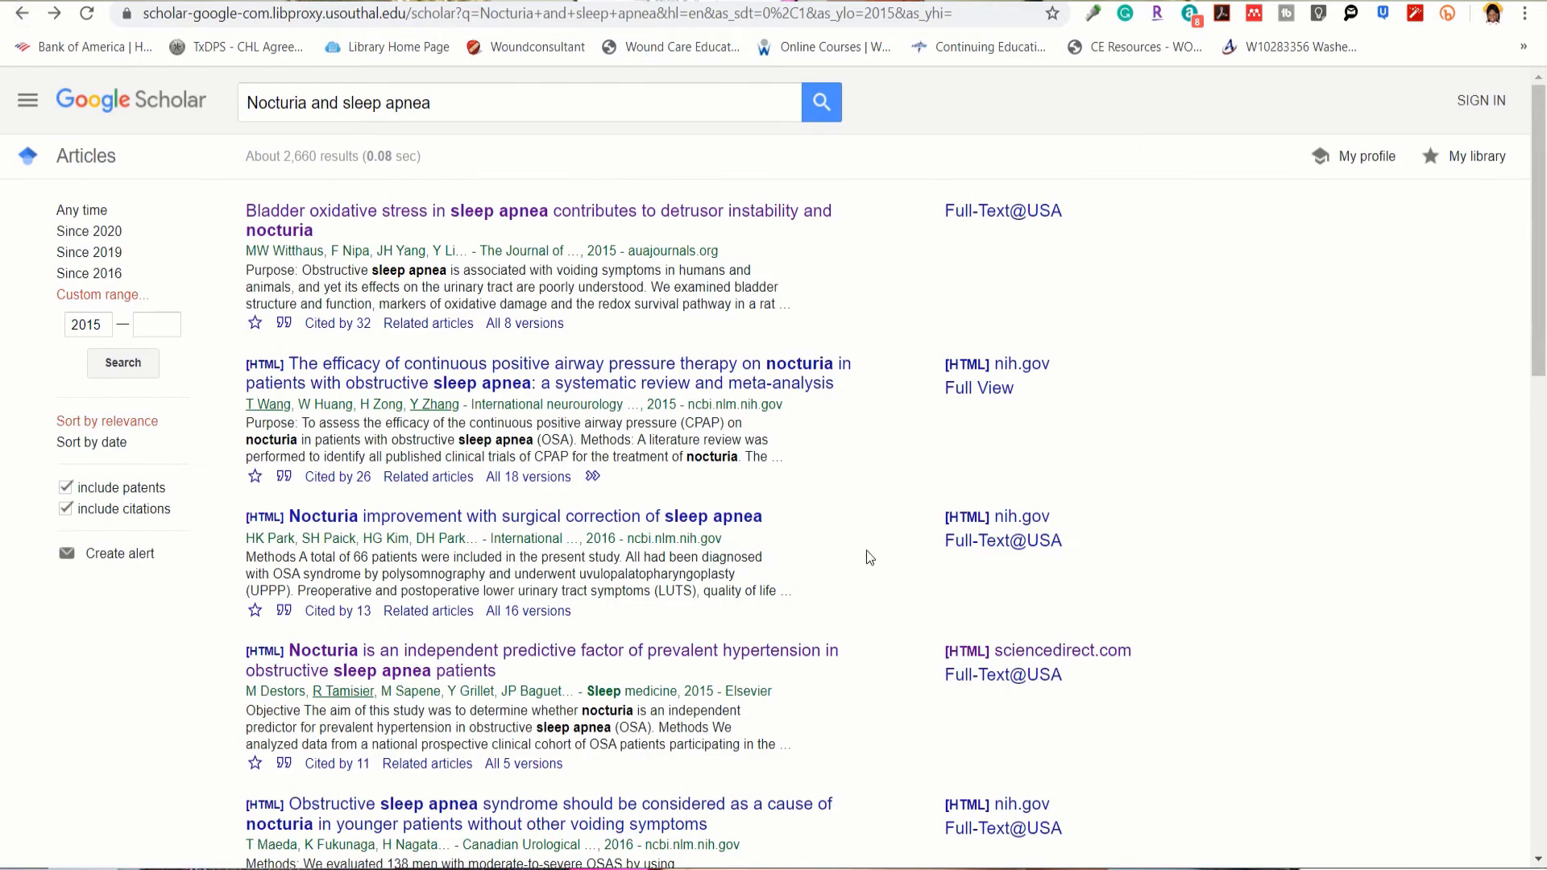
pyautogui.scroll(-2, 869, 558)
pyautogui.scroll(-4, 869, 556)
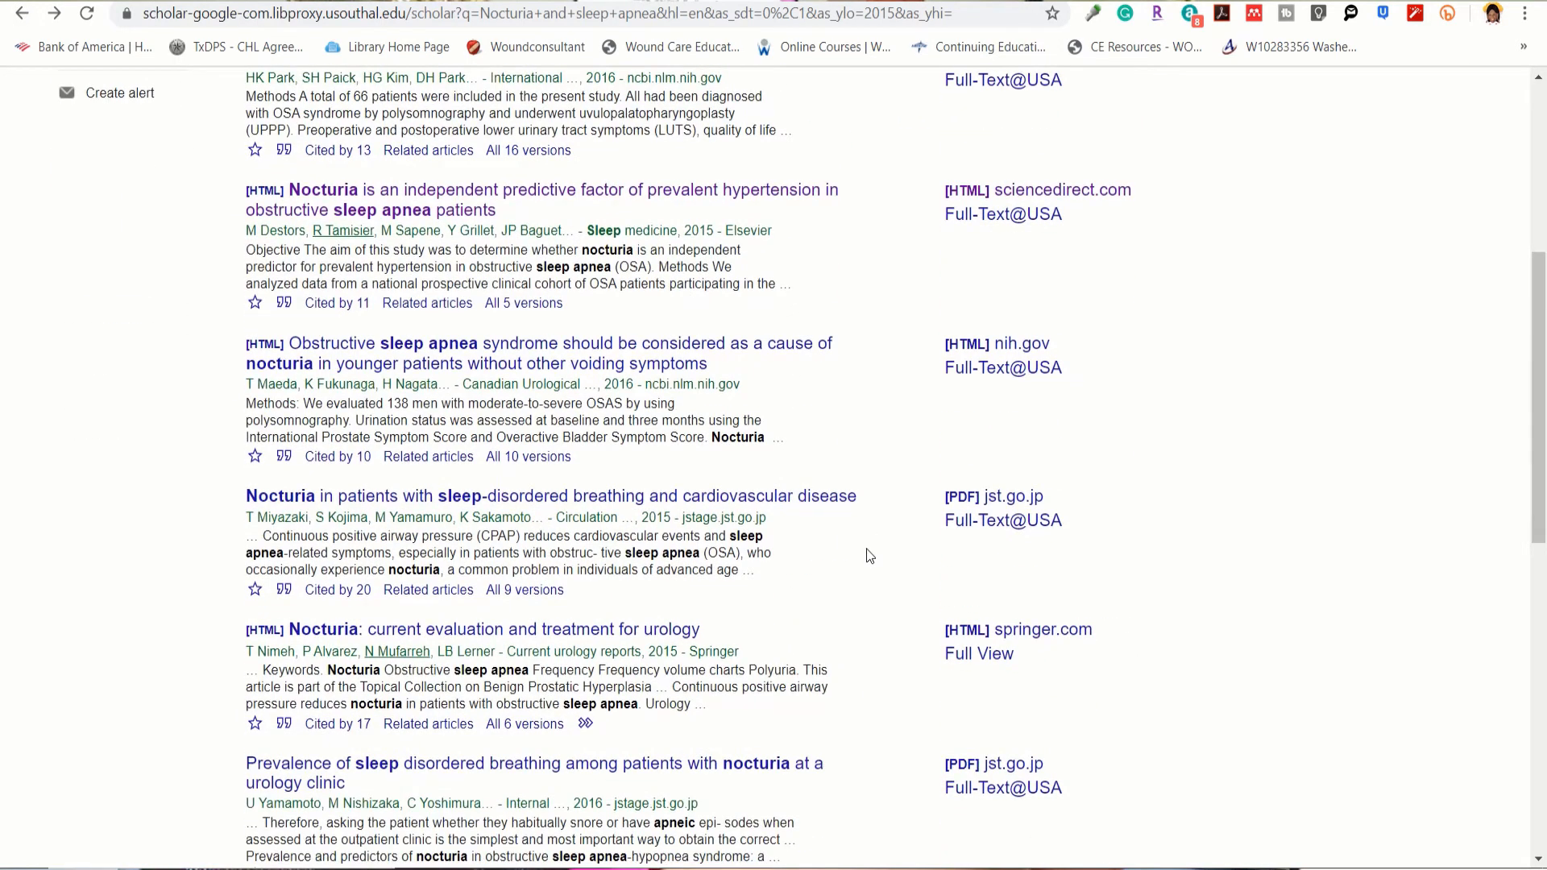
pyautogui.scroll(-1, 870, 556)
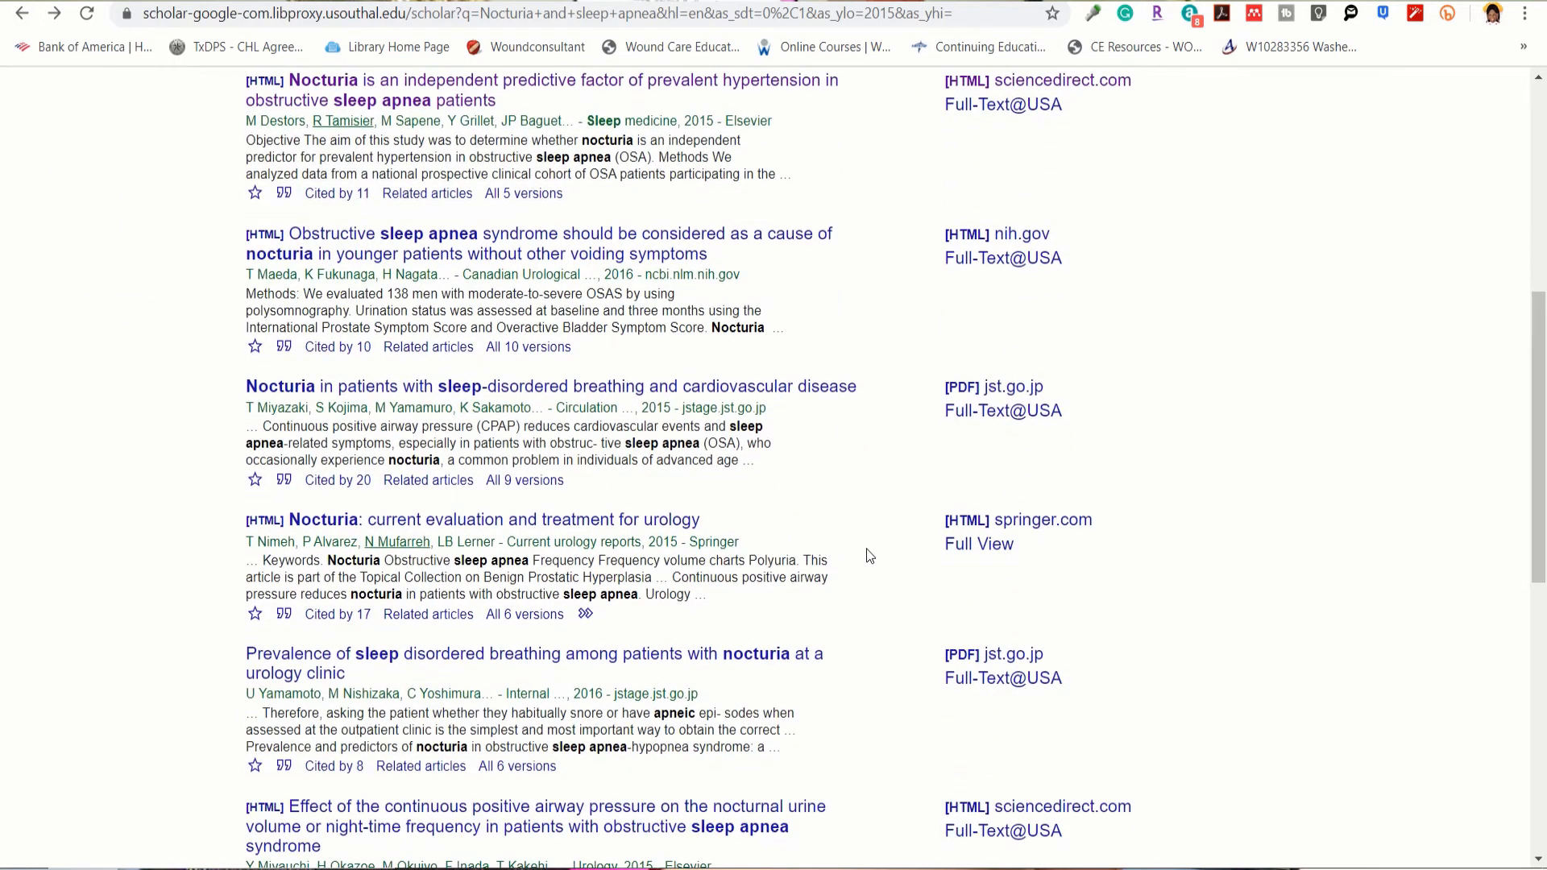
pyautogui.click(553, 246)
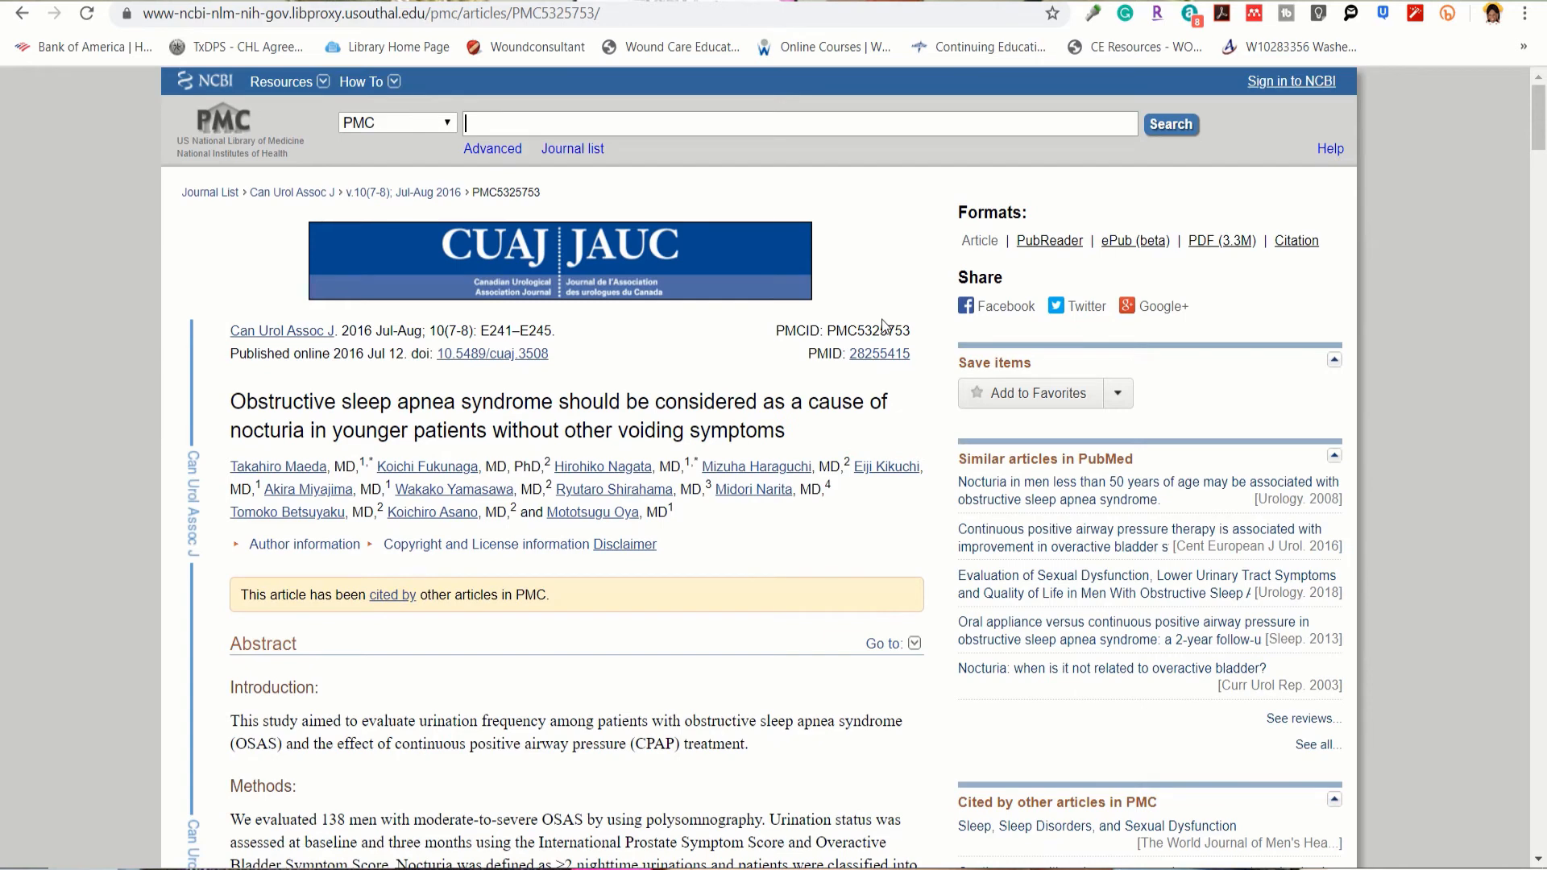
# Step: Save the PMC sleep apnea article with its PDF via Web Importer, then sync Mendeley Desktop
pyautogui.click(1254, 15)
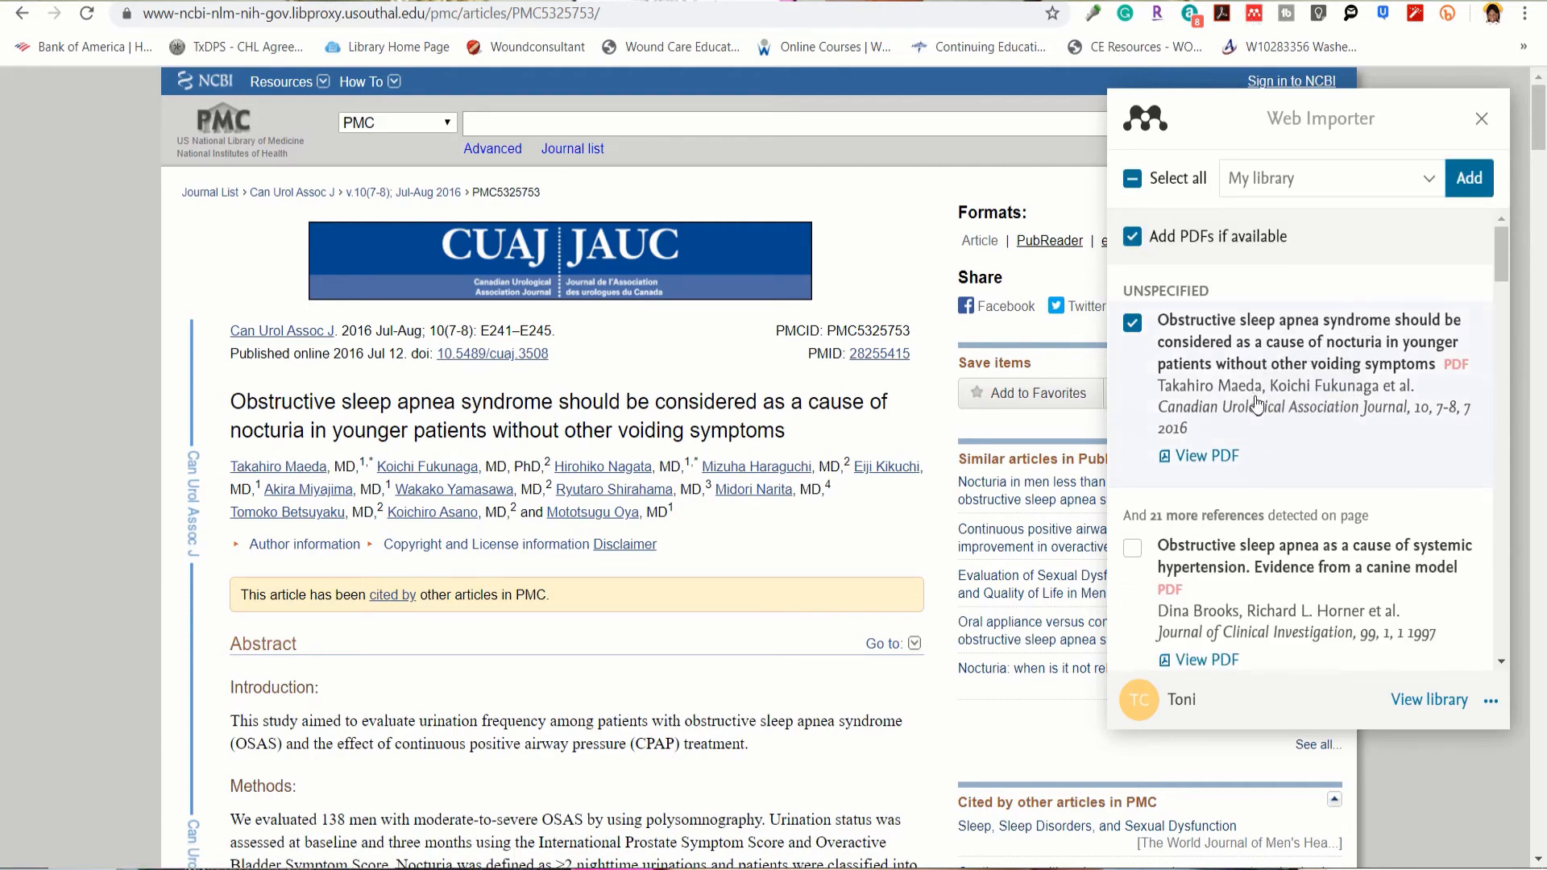
pyautogui.click(1469, 182)
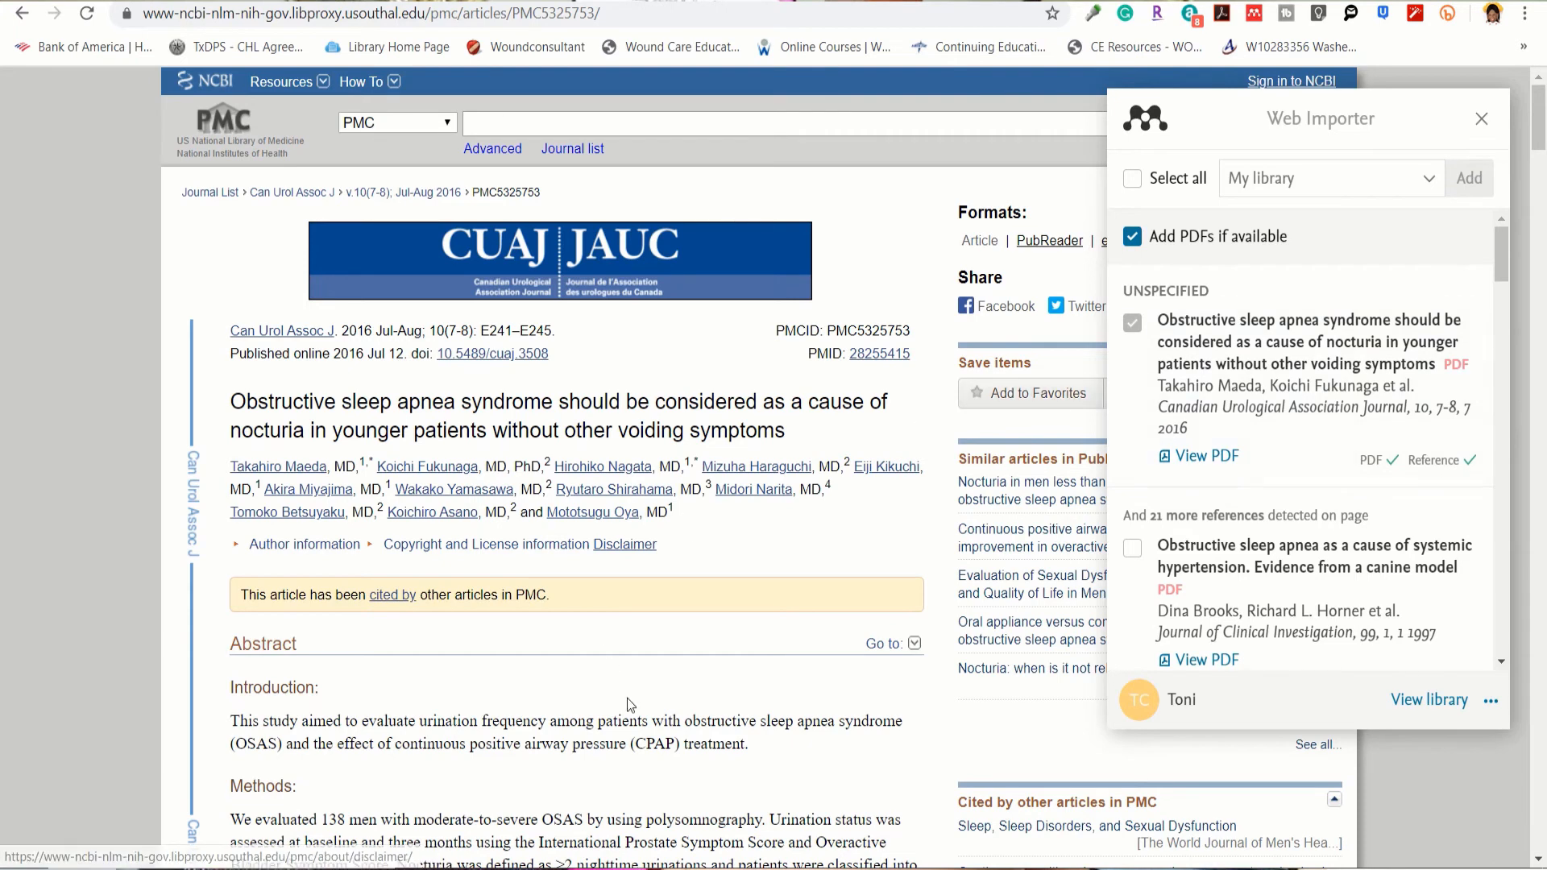
pyautogui.click(880, 852)
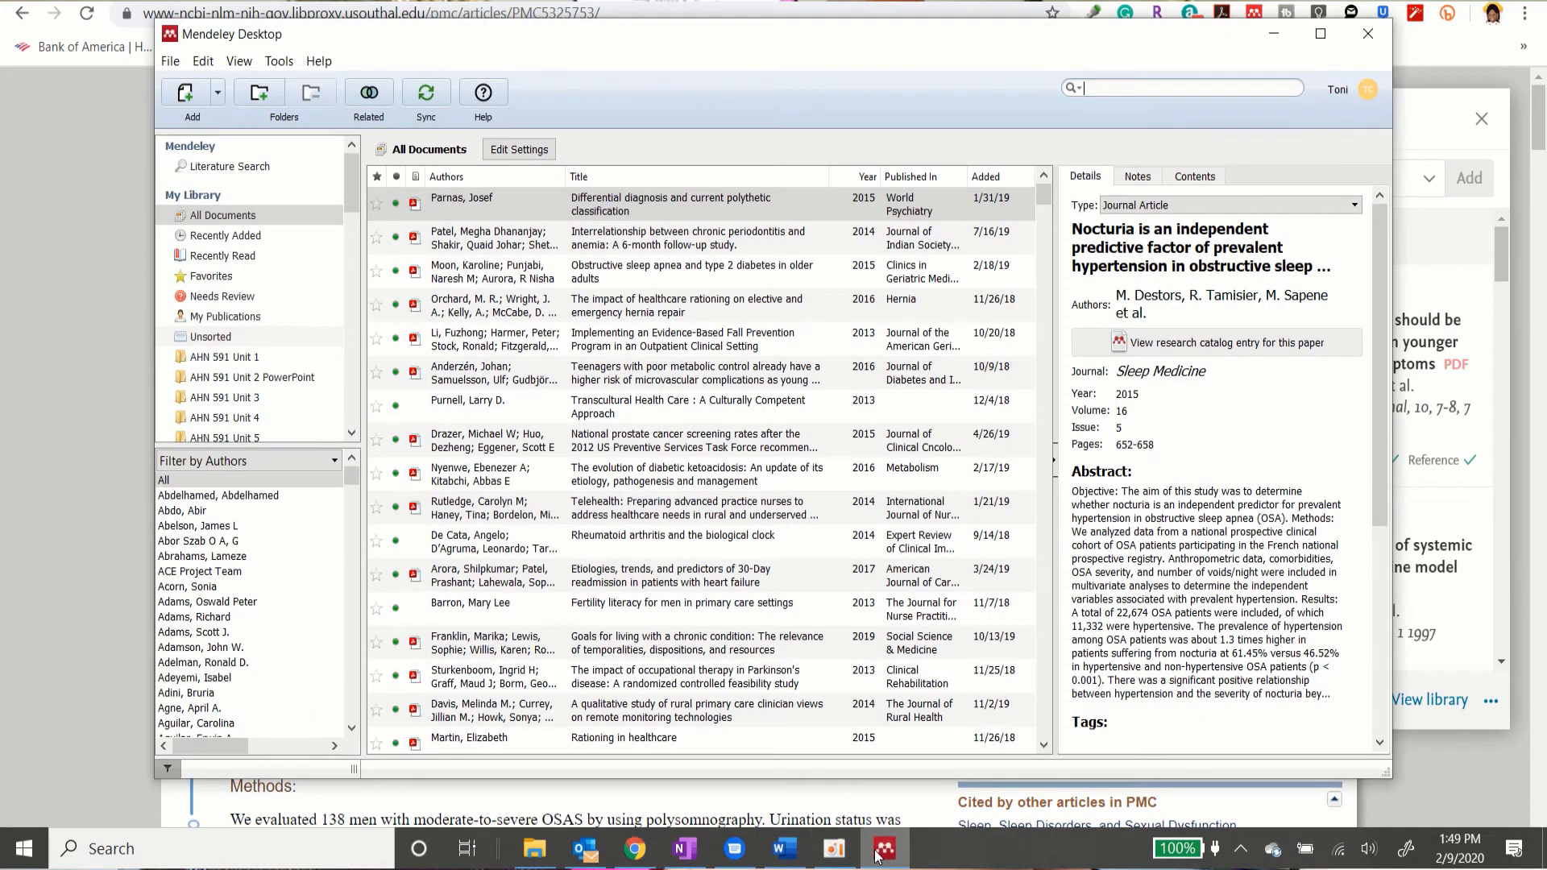
pyautogui.click(429, 94)
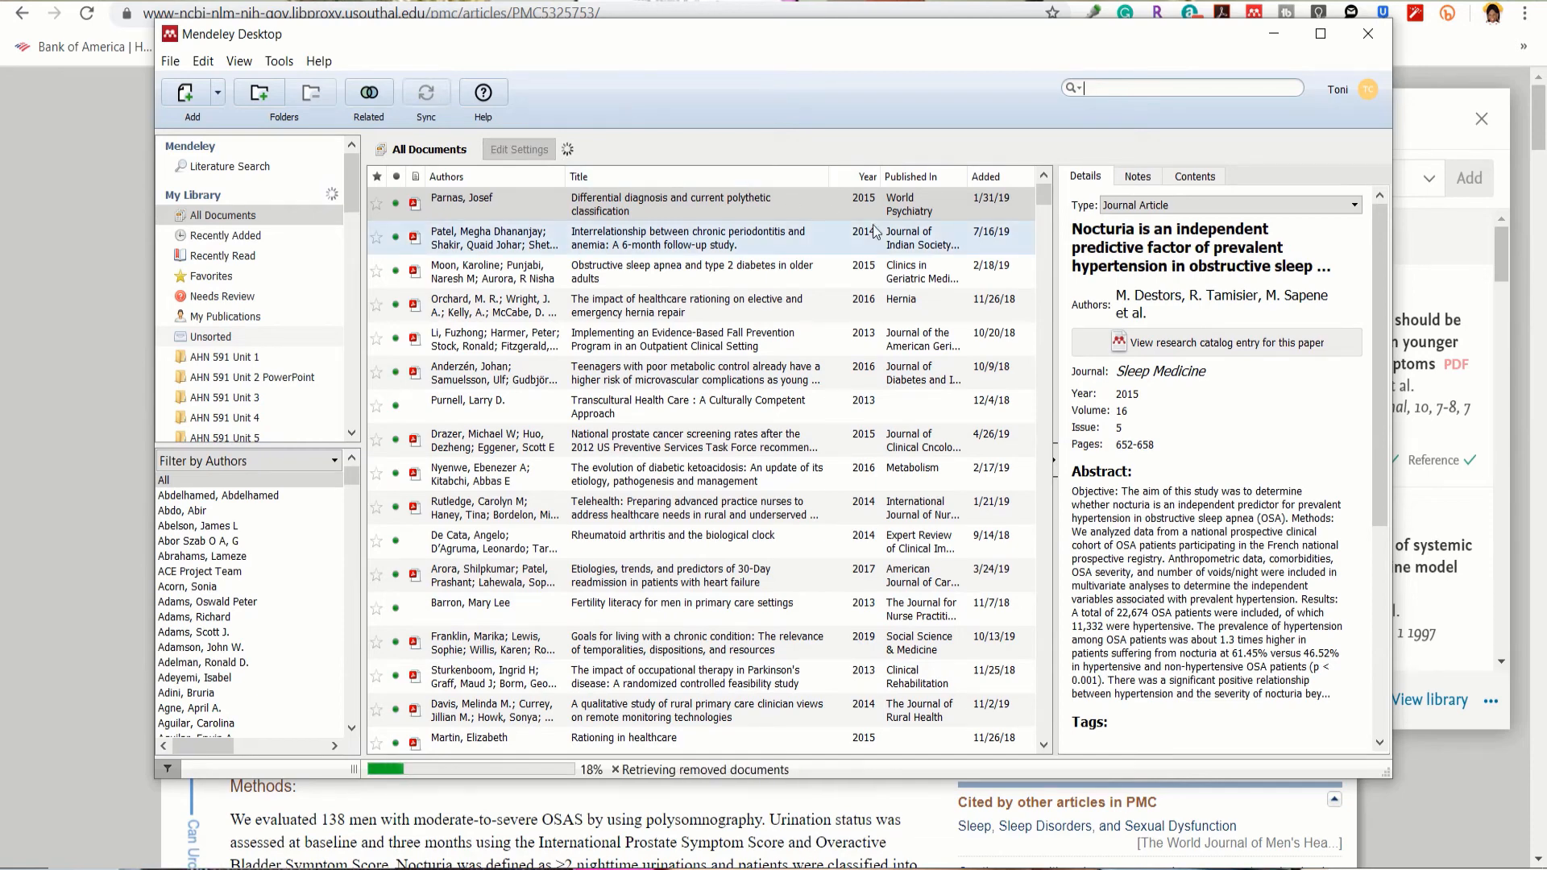
# Step: Sort the library by Added, newest first, and select the newly imported Maeda article
pyautogui.click(996, 180)
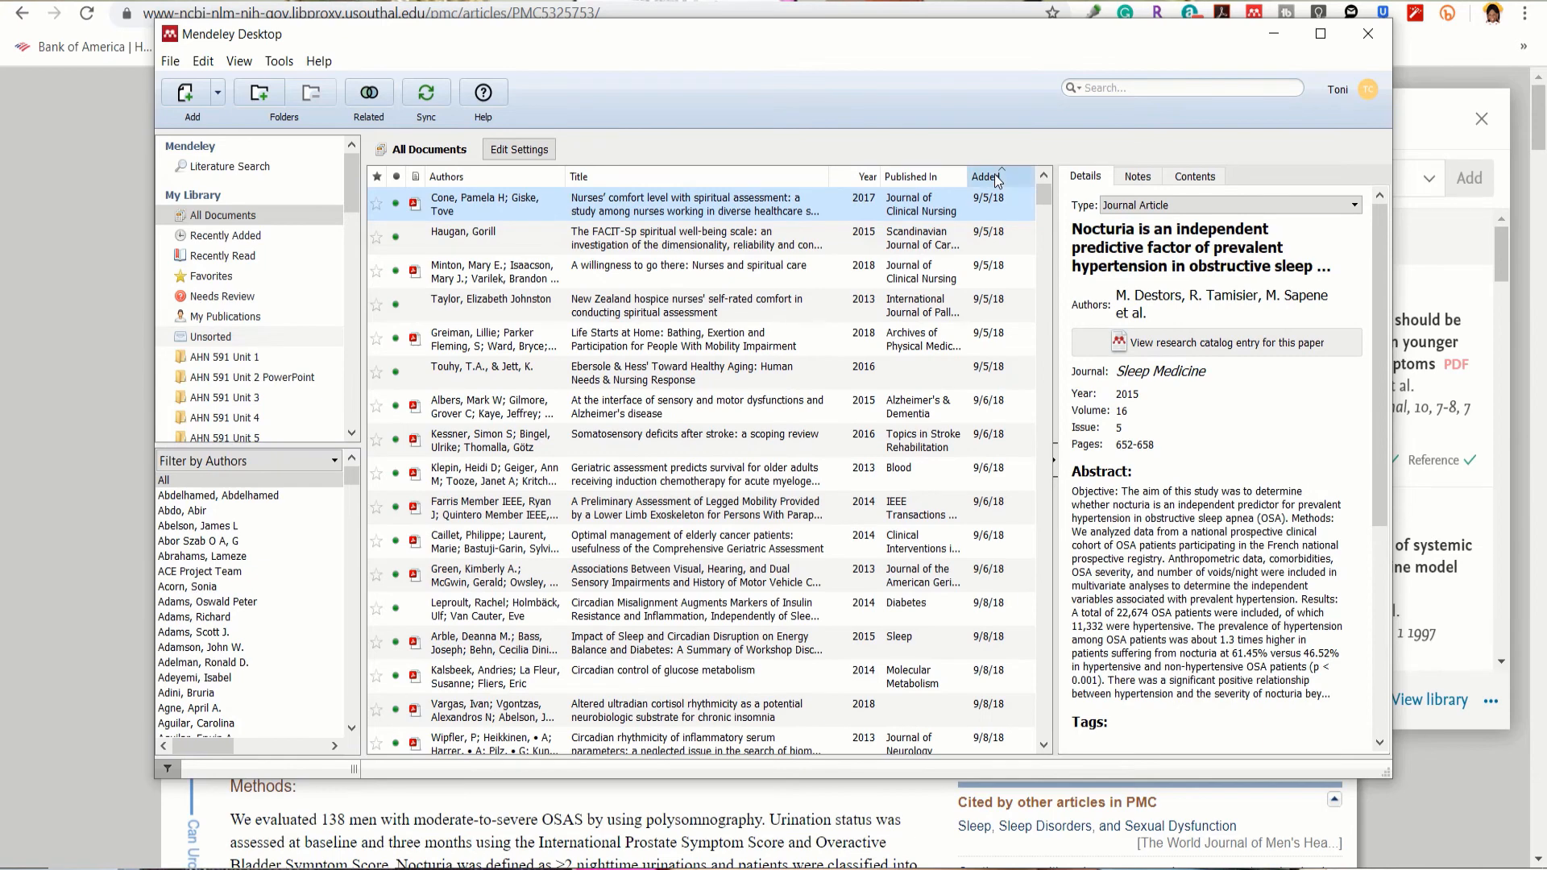
pyautogui.click(996, 180)
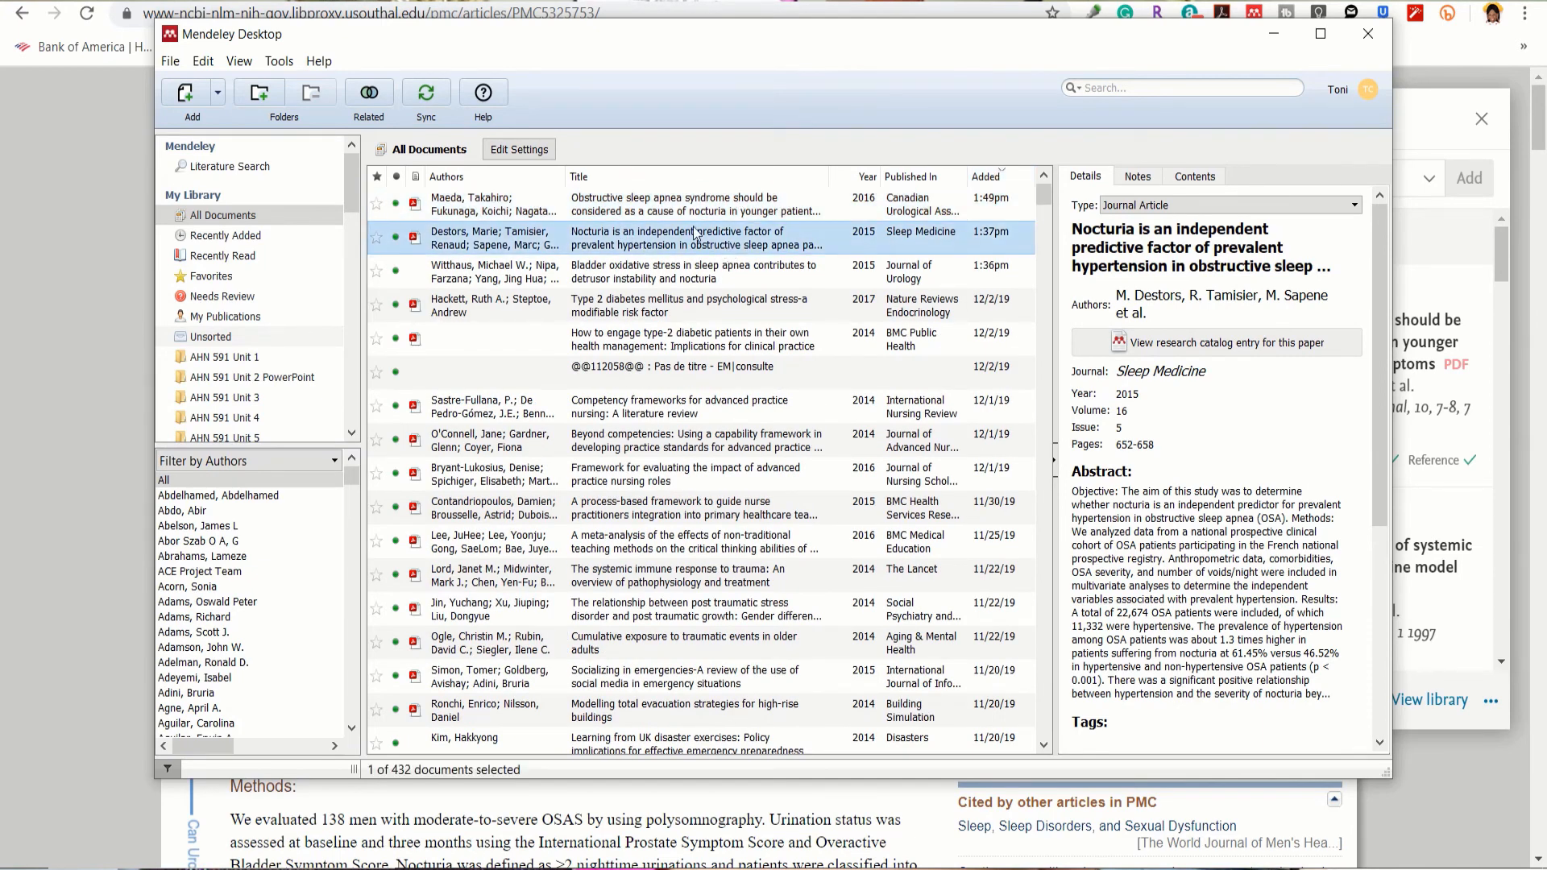
pyautogui.click(678, 208)
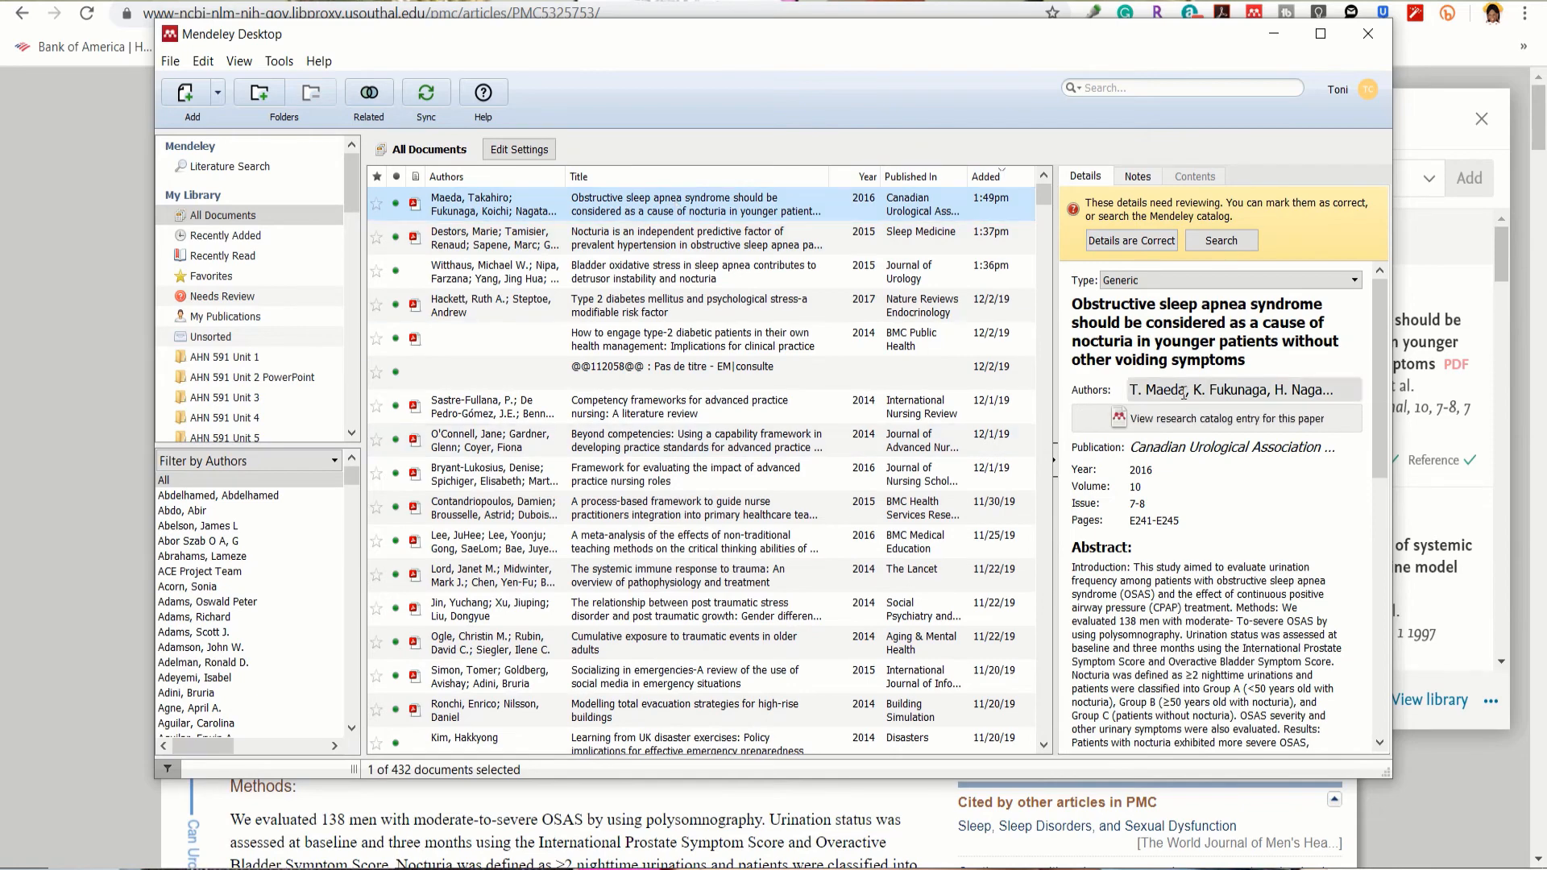
pyautogui.scroll(-10, 1215, 519)
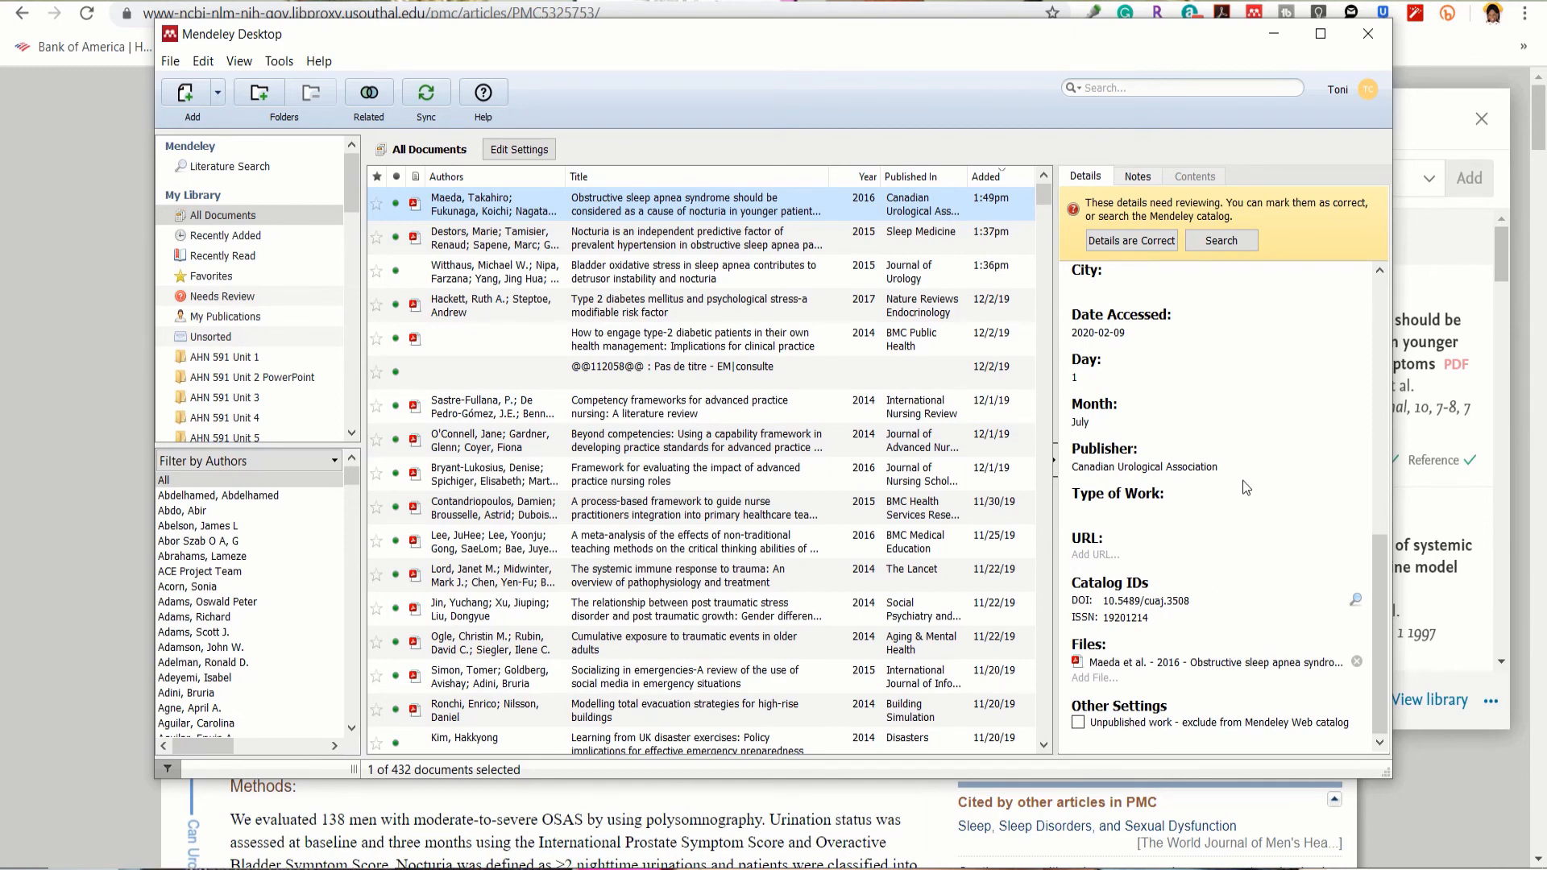
pyautogui.scroll(10, 1242, 481)
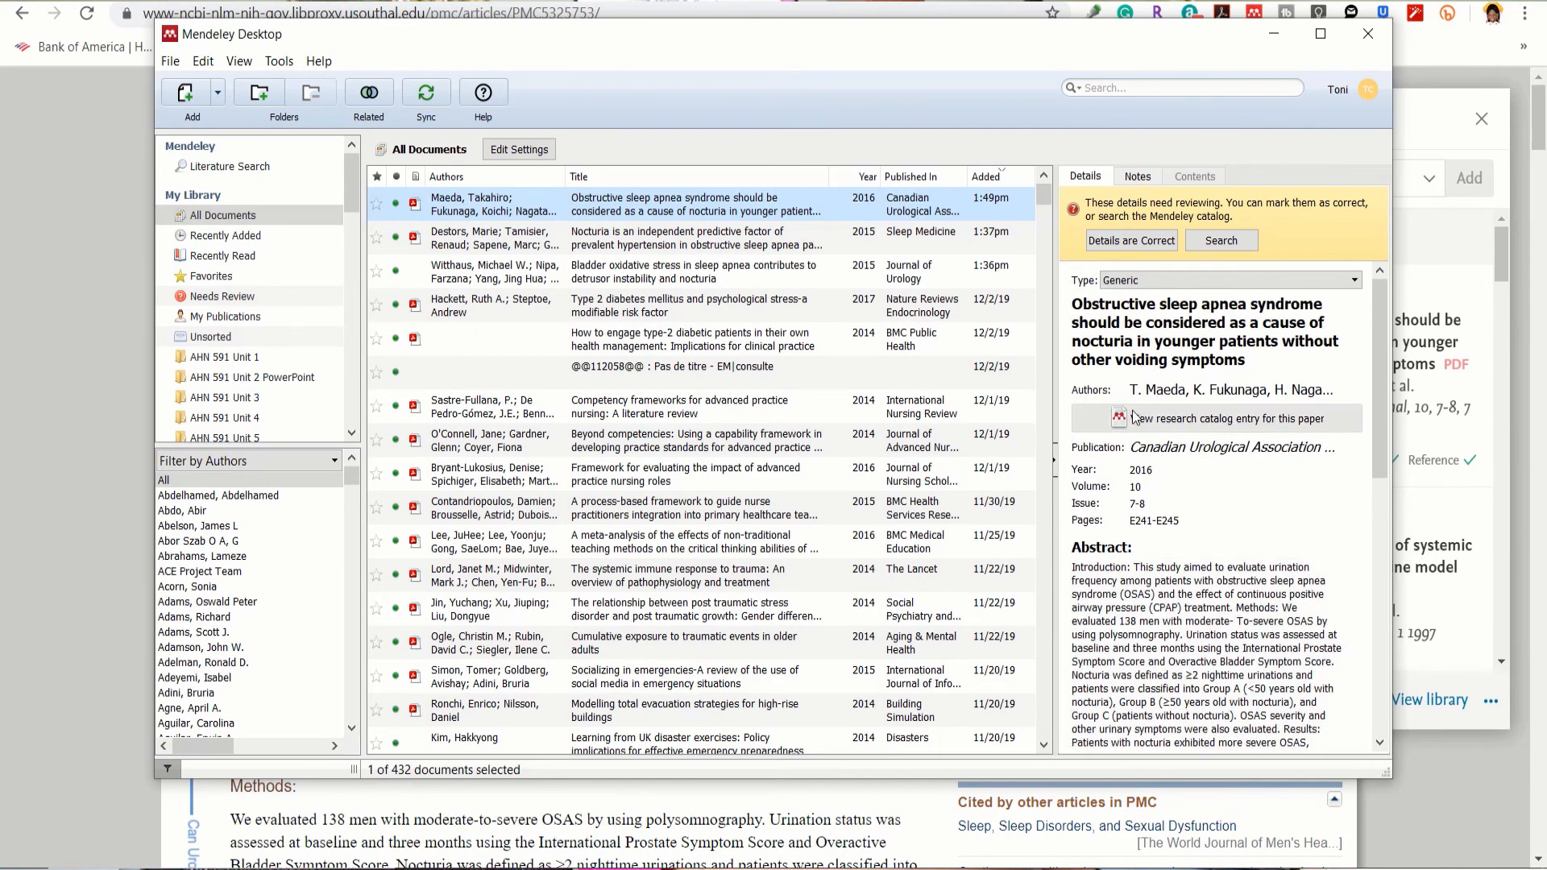
# Step: Set the Maeda article's type to Journal Article and mark its details as correct
pyautogui.click(1184, 282)
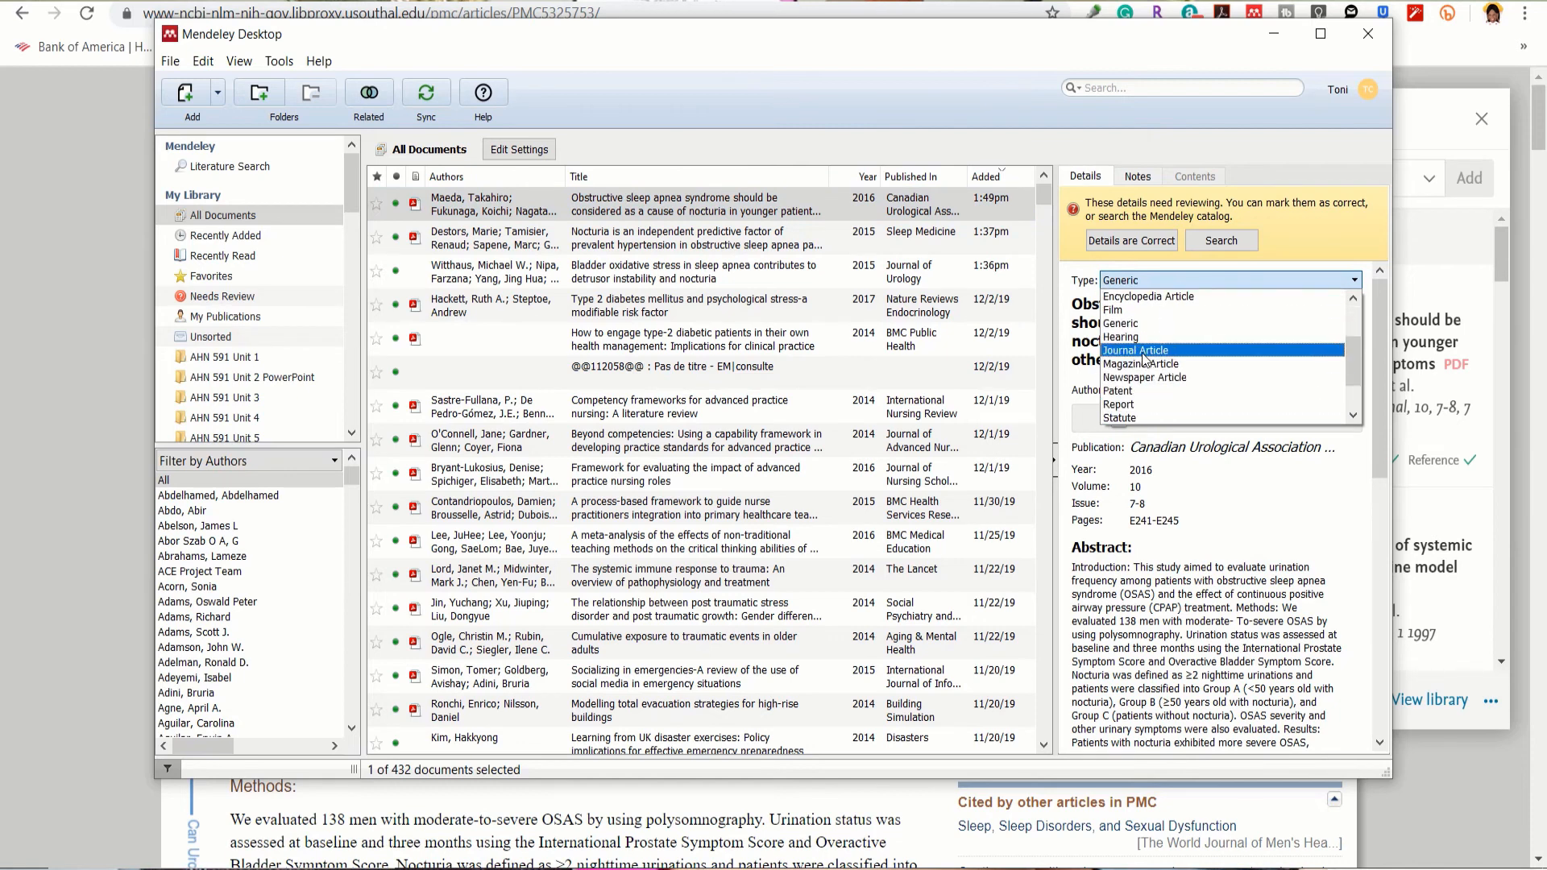
pyautogui.click(1148, 358)
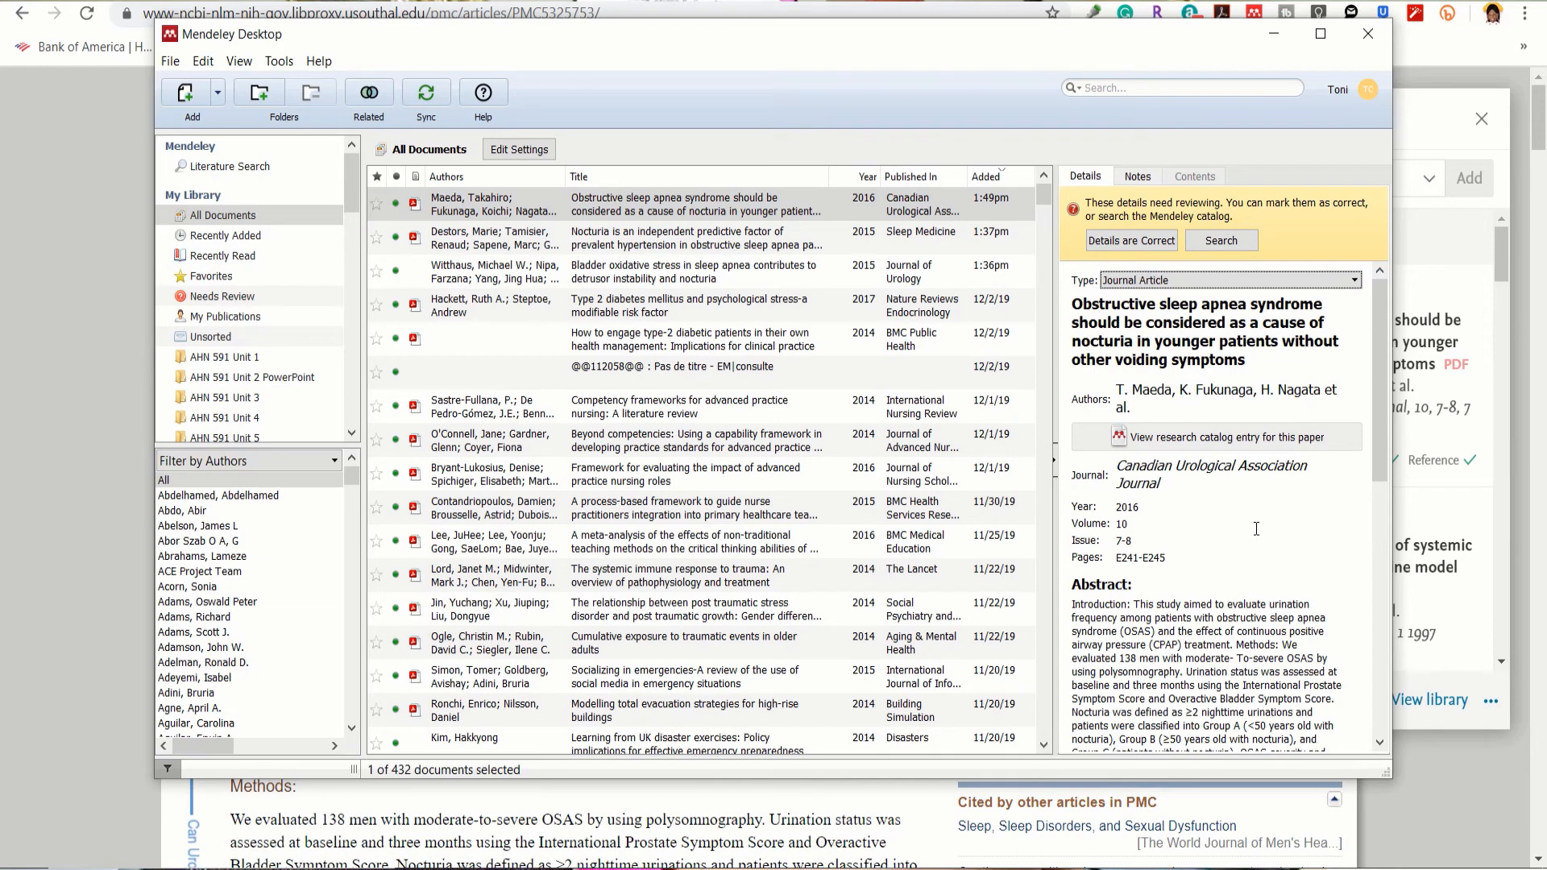
pyautogui.scroll(-10, 1256, 529)
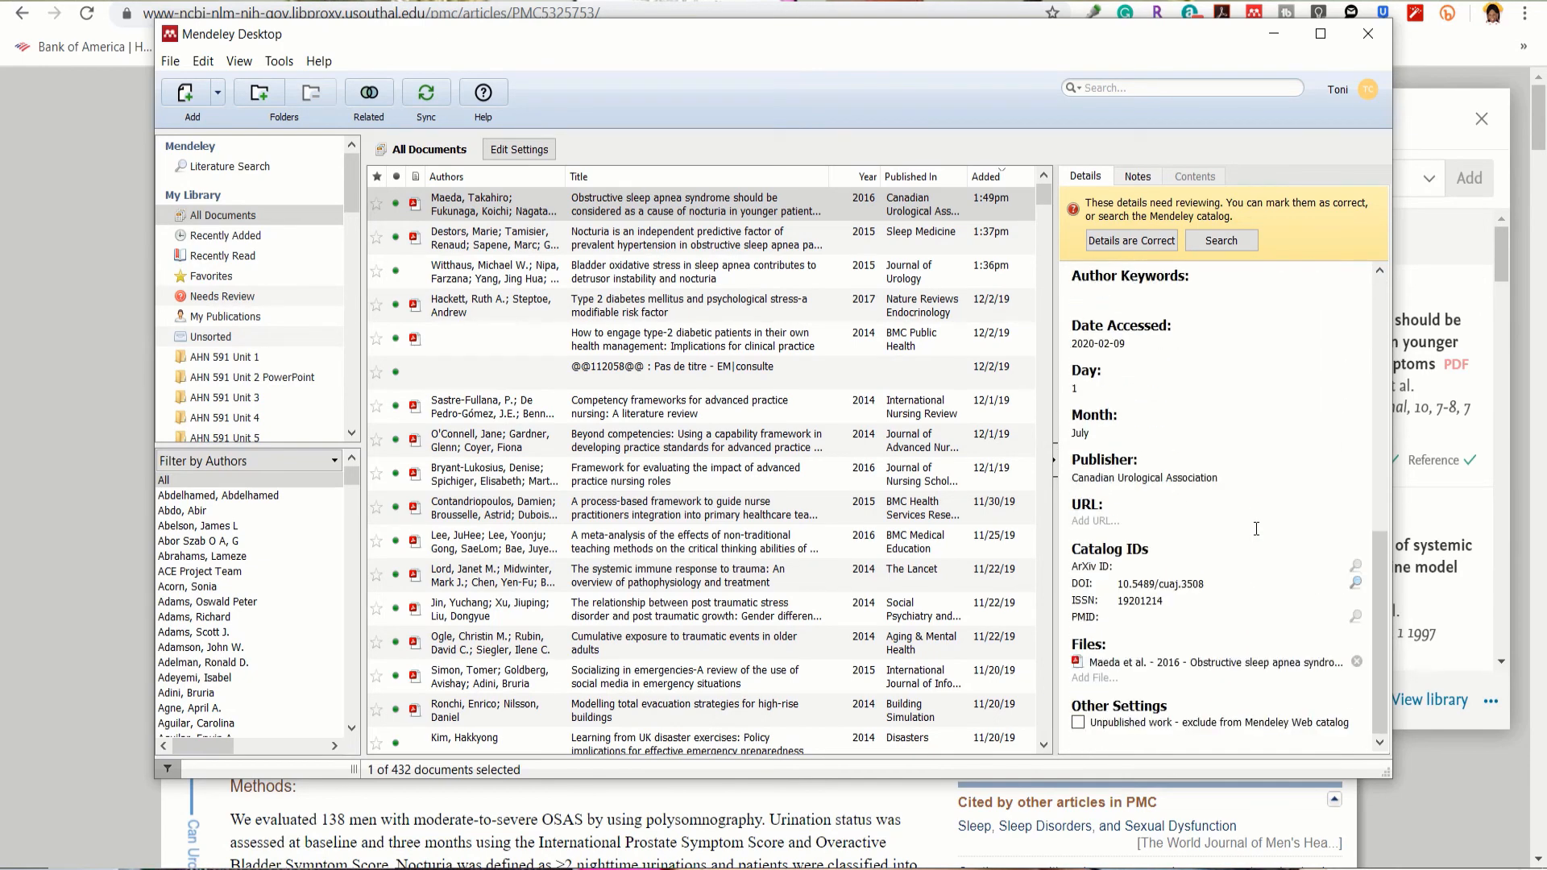
pyautogui.scroll(10, 1256, 529)
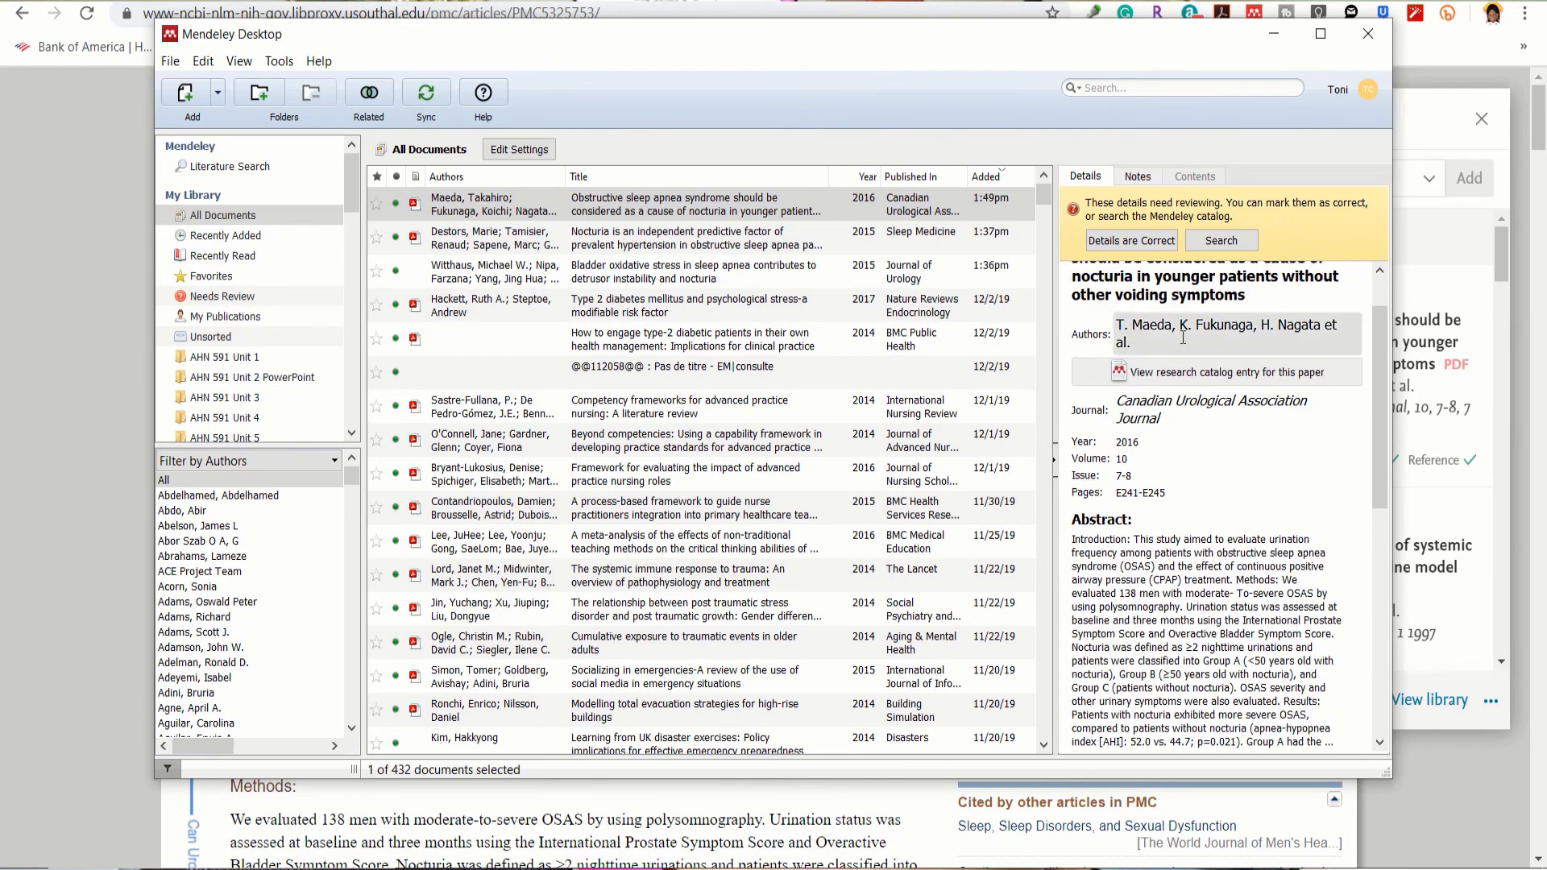
pyautogui.click(1128, 241)
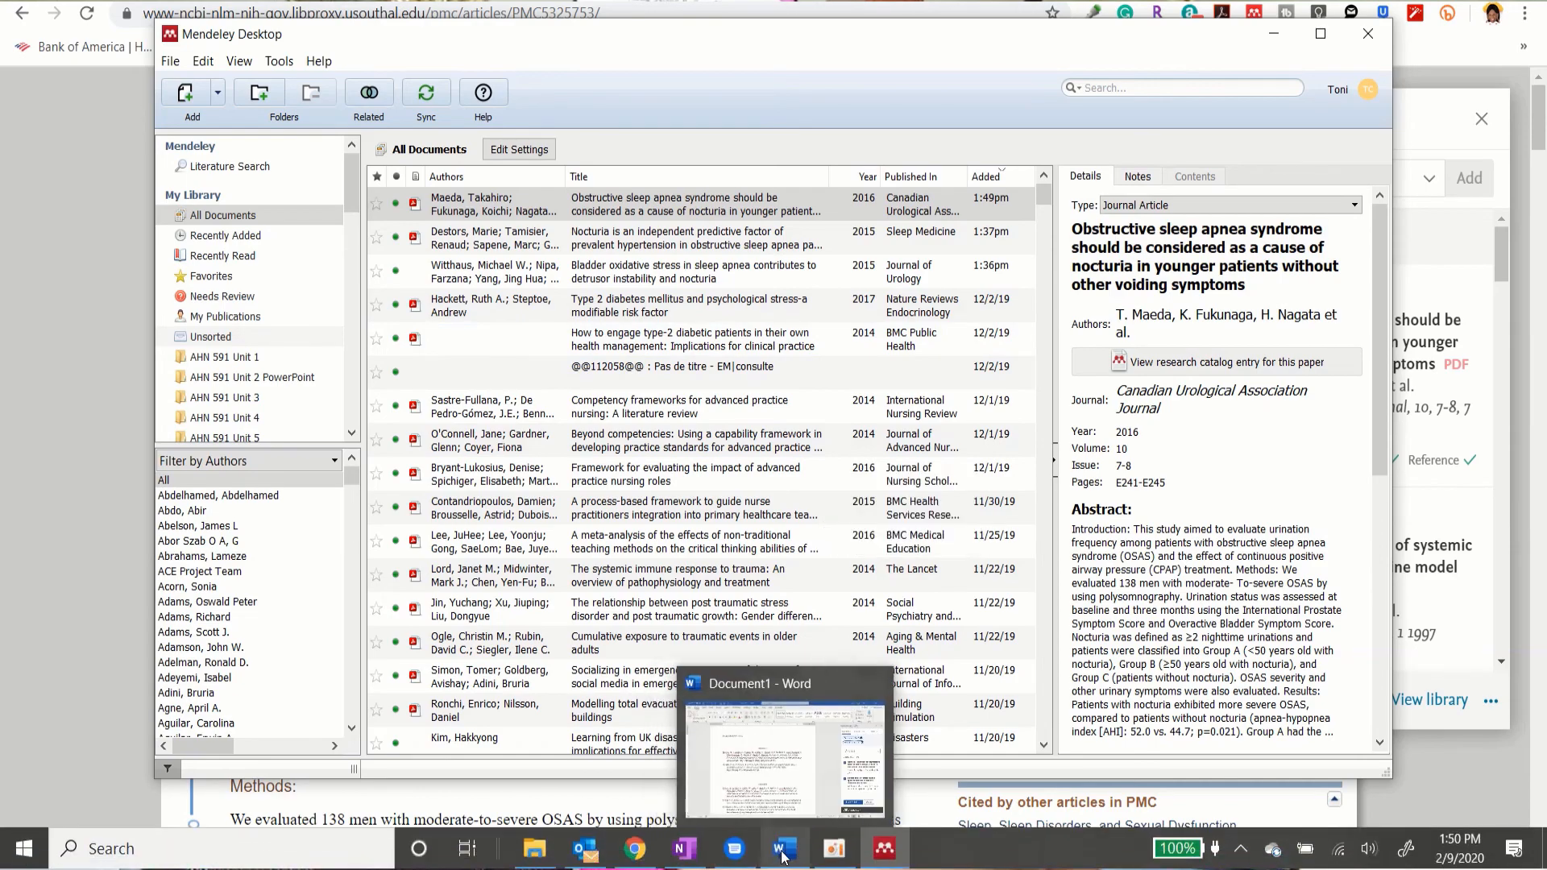
pyautogui.click(772, 850)
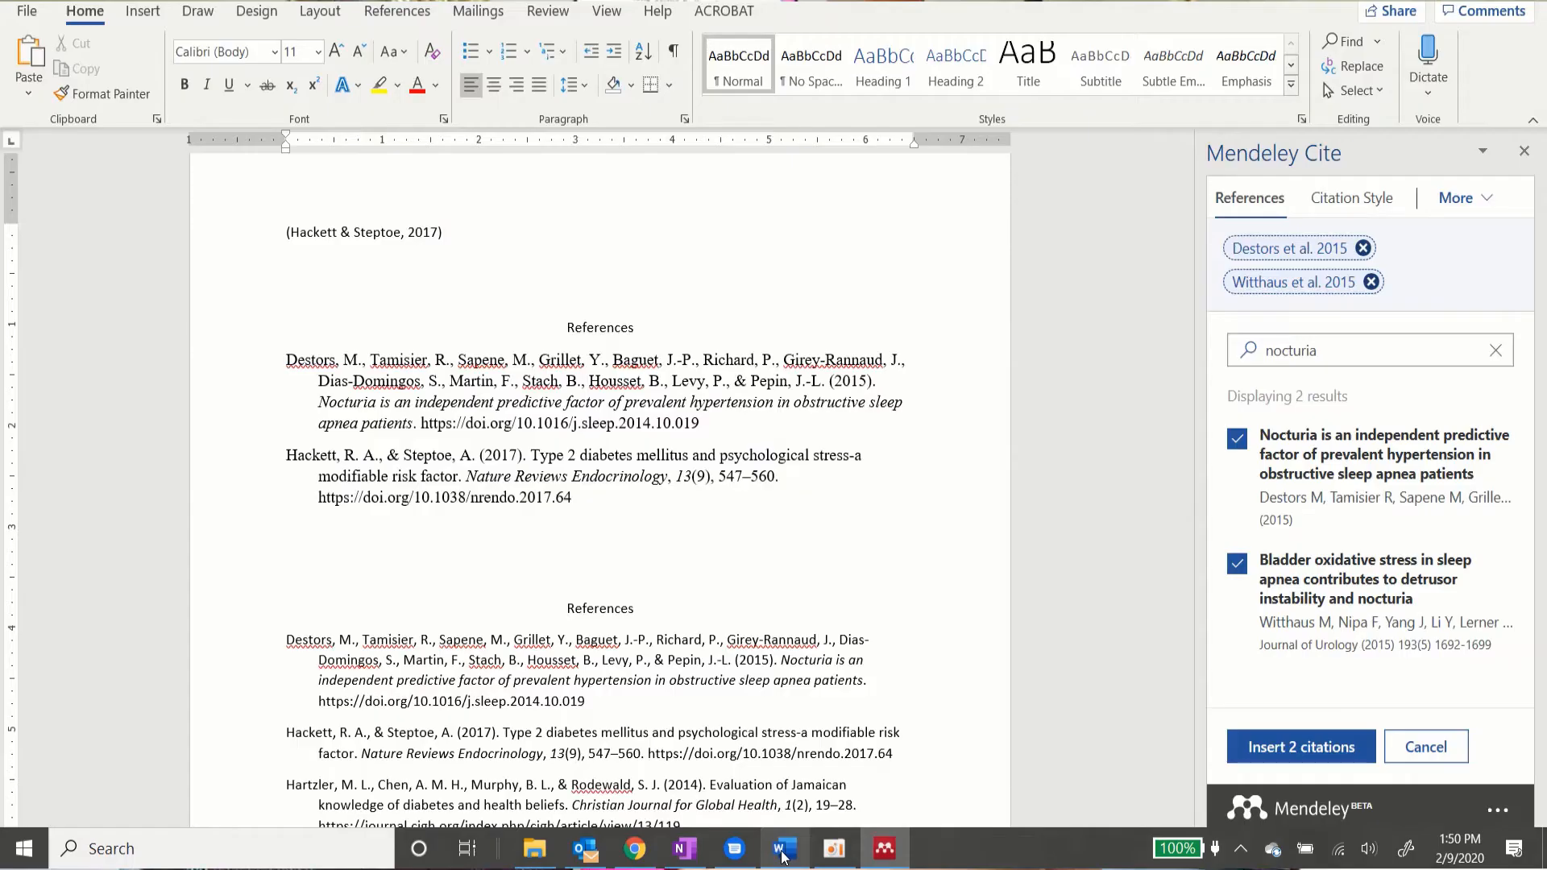
# Step: Refresh the document's references and bibliography with Mendeley Cite's More > Refresh References
pyautogui.click(1483, 208)
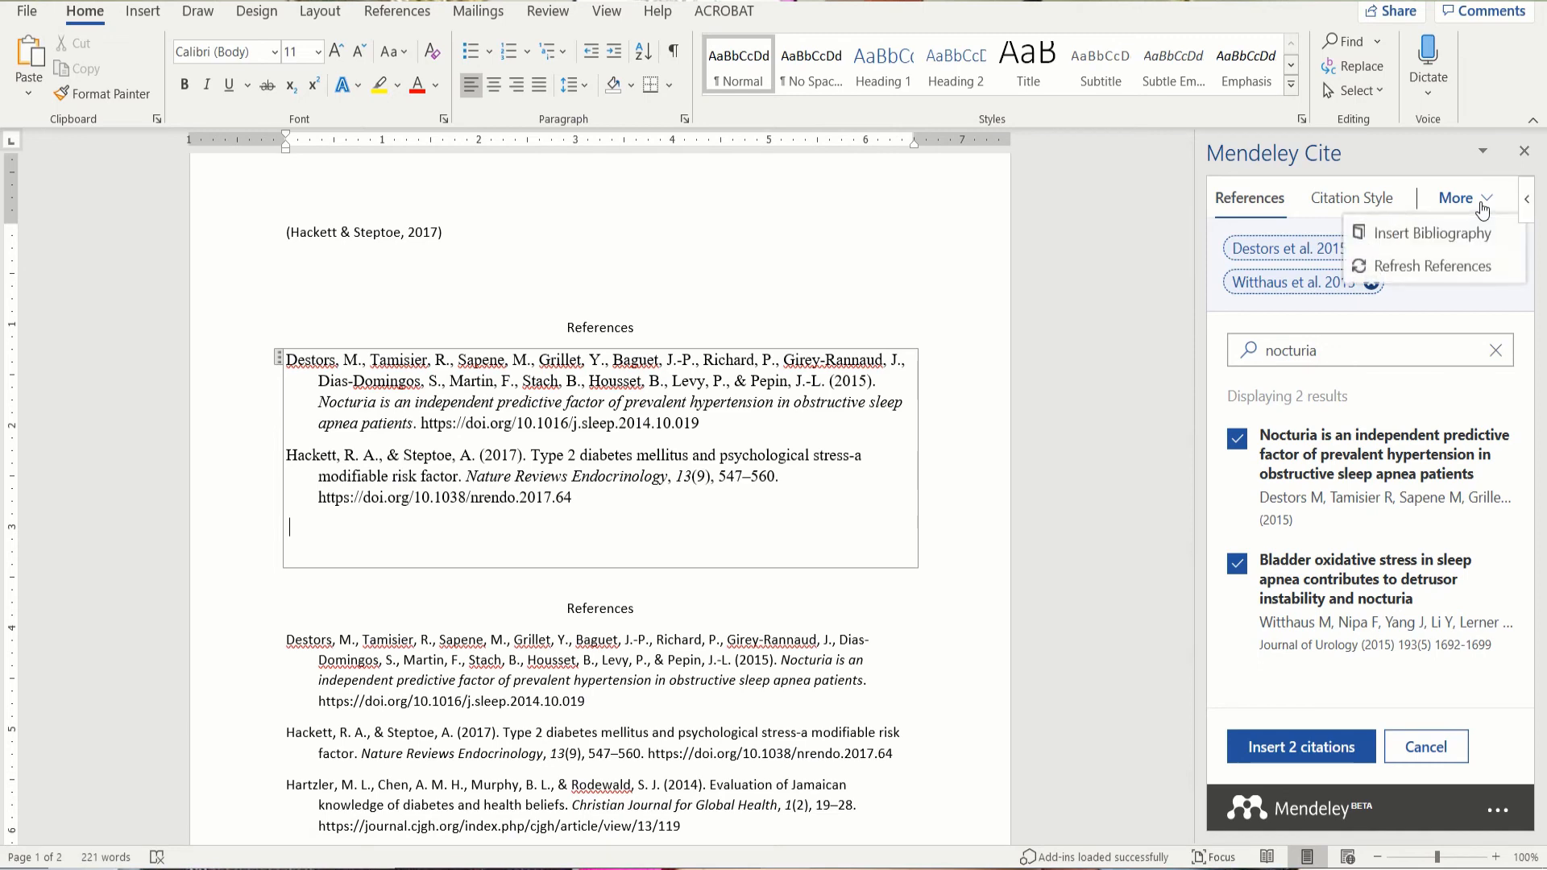
pyautogui.click(1427, 273)
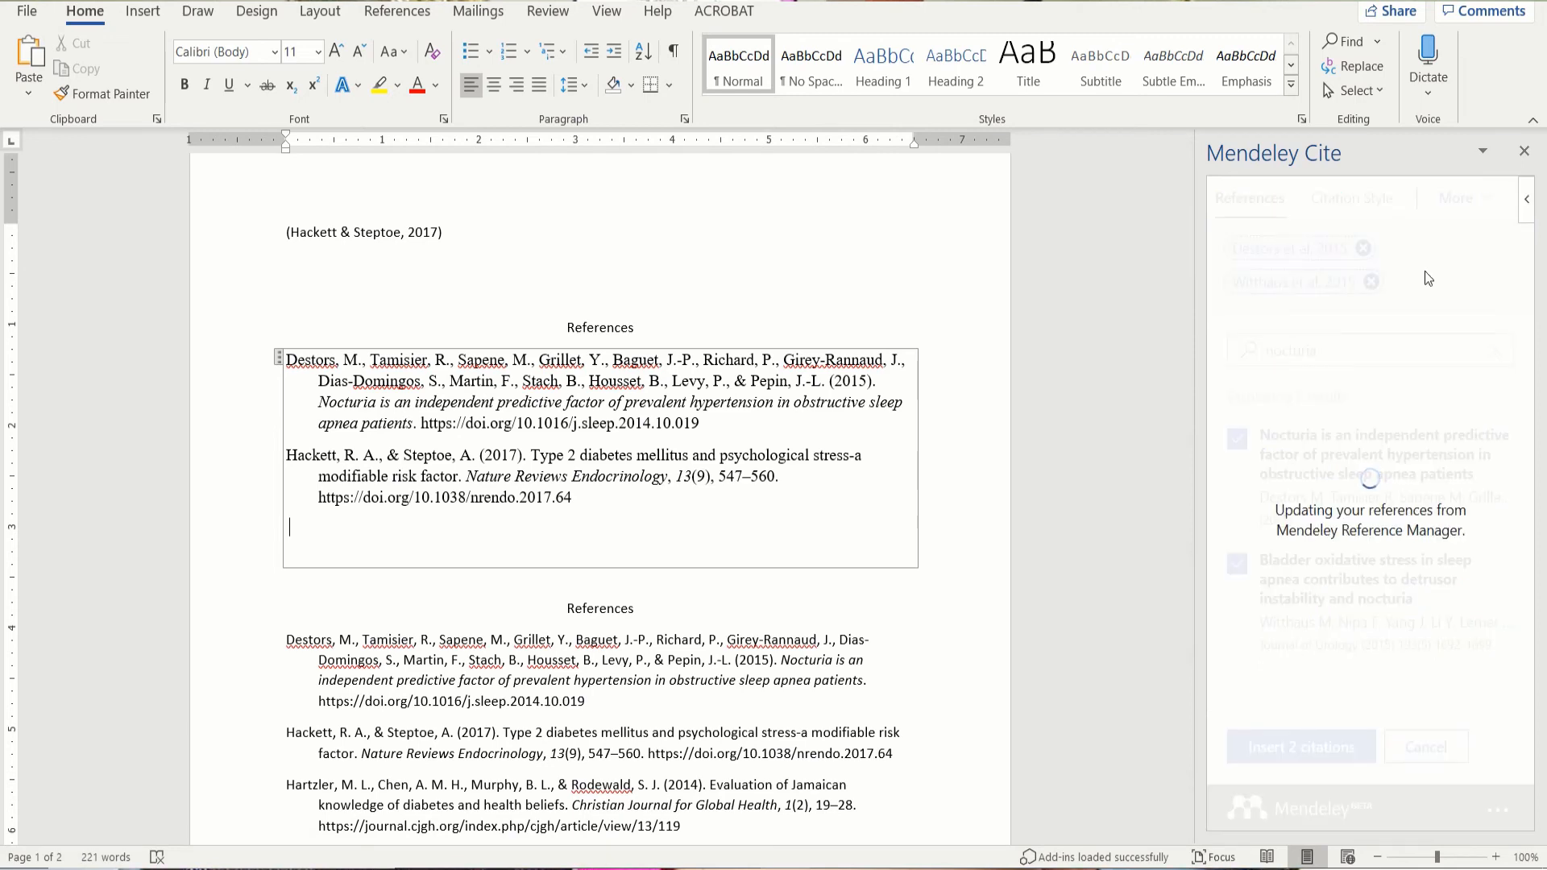
pyautogui.click(1340, 352)
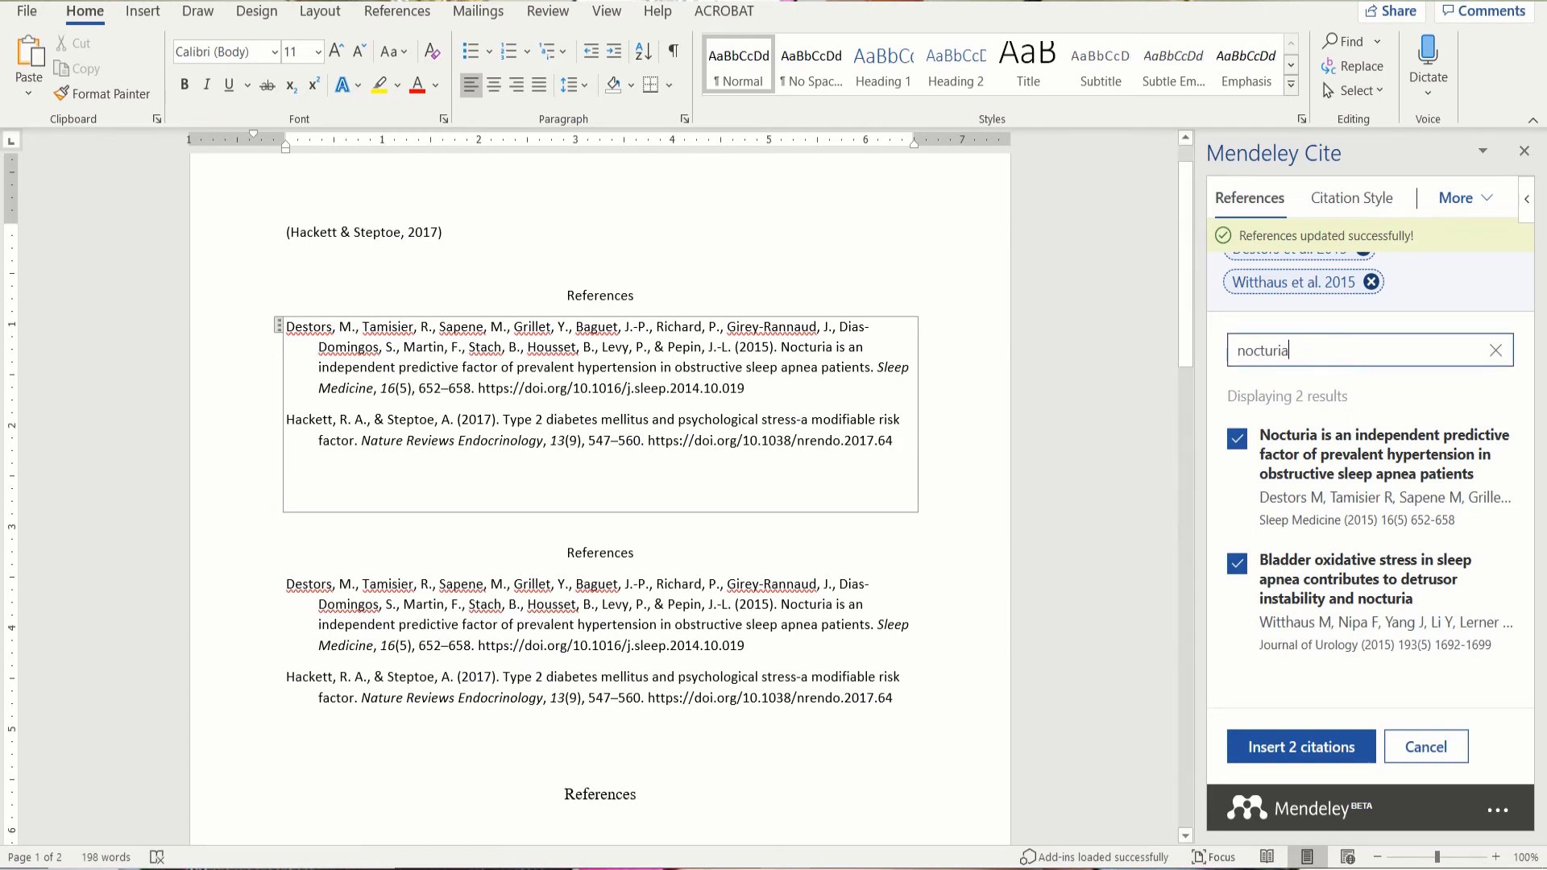
pyautogui.moveTo(729, 850)
pyautogui.click(643, 865)
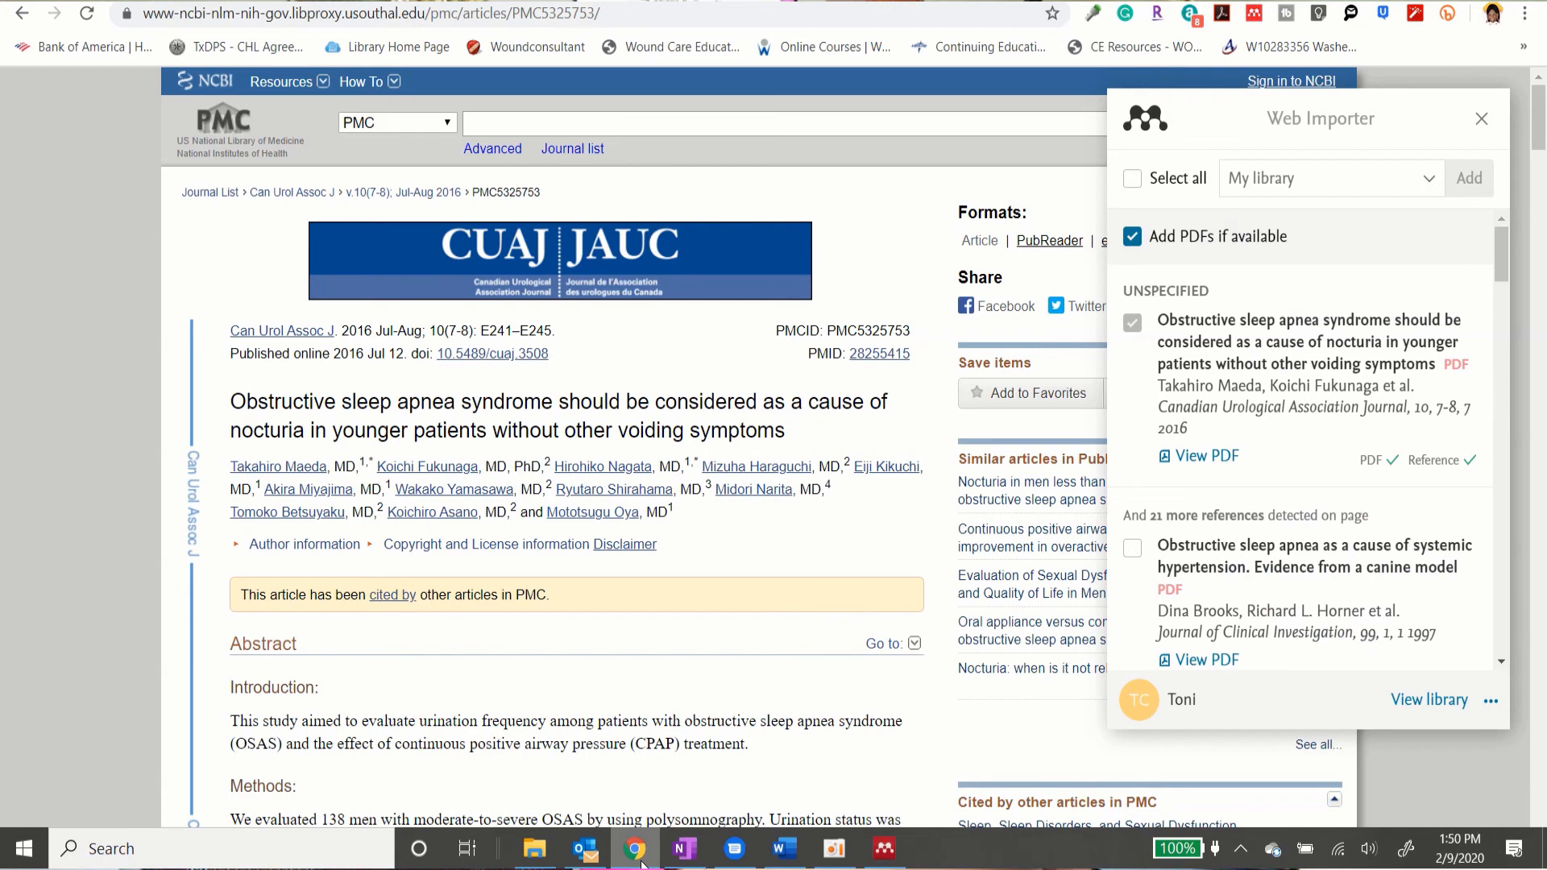
pyautogui.click(643, 864)
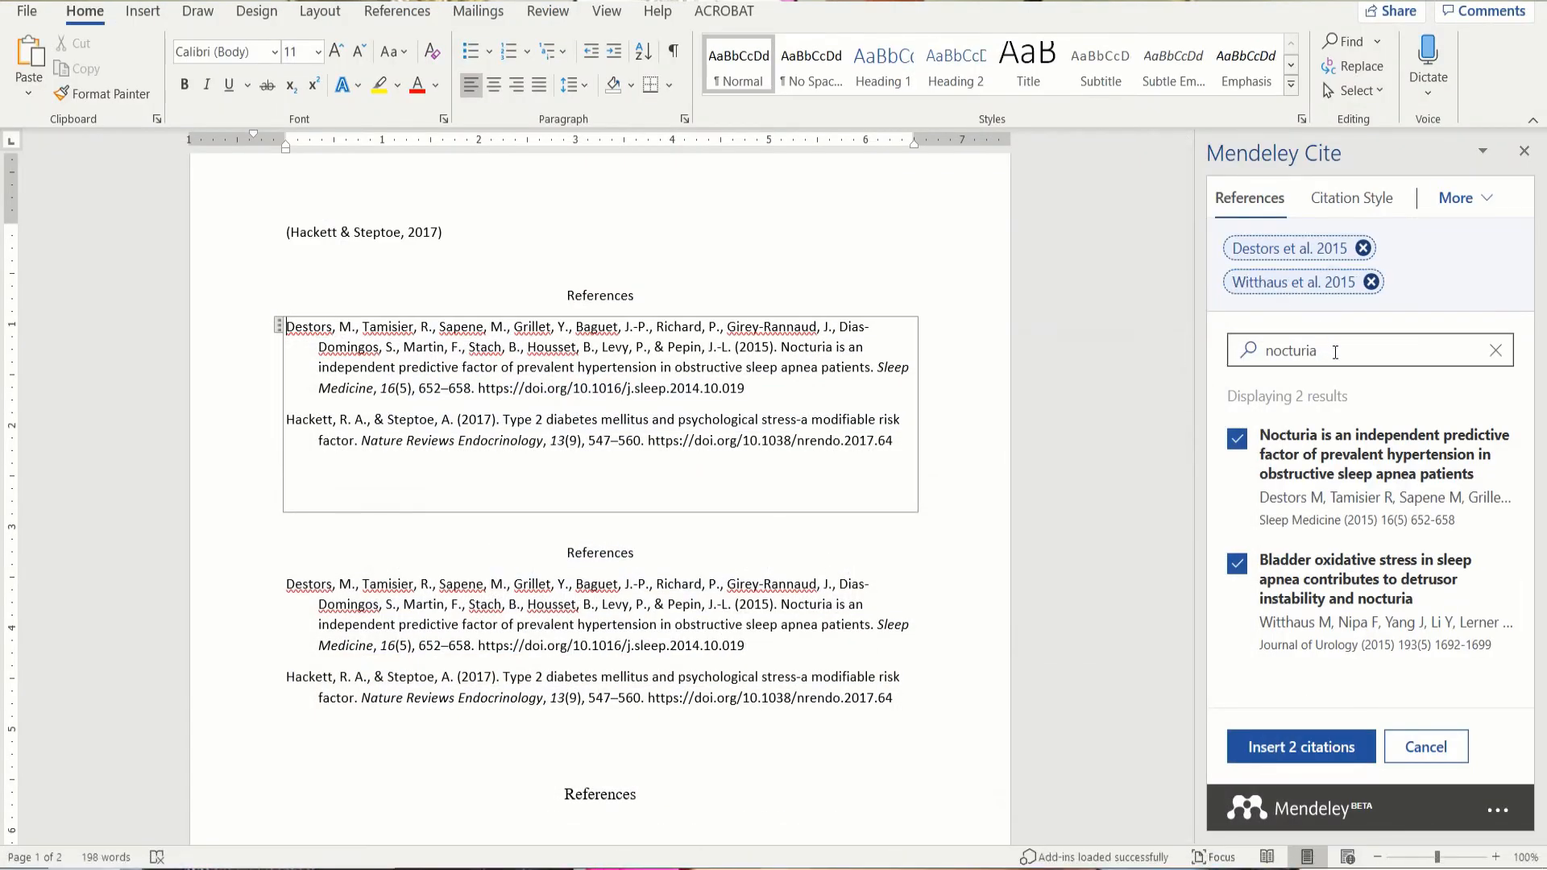
# Step: Rerun the 'nocturia' search so it lists 3 results, including the new article
pyautogui.click(1336, 353)
pyautogui.press('BackSpace')
pyautogui.press('BackSpace')
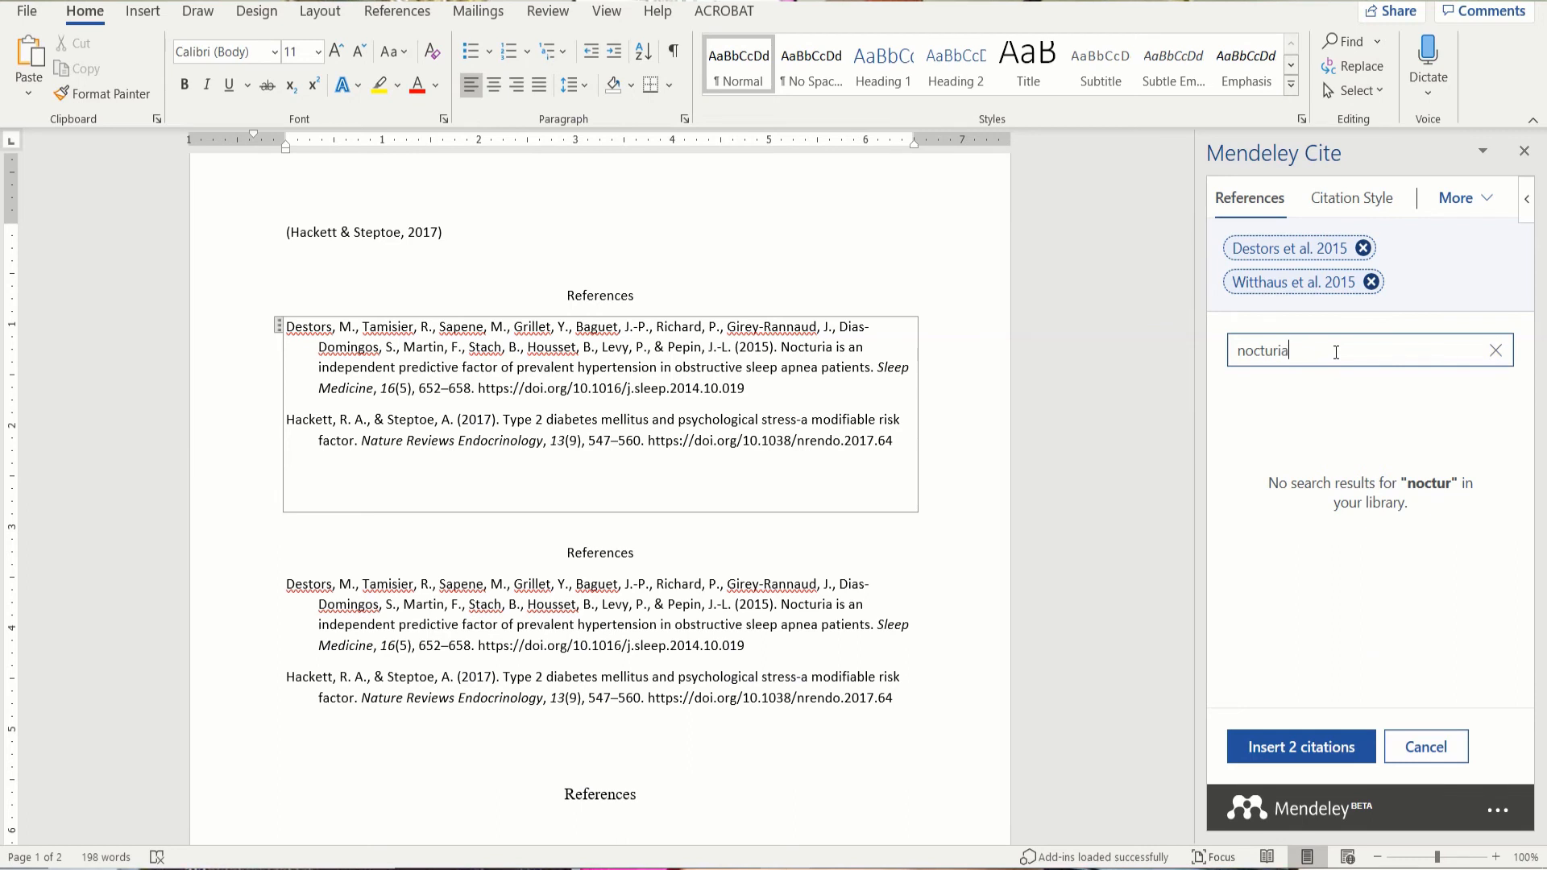
pyautogui.write('ia')
pyautogui.scroll(-1, 1271, 509)
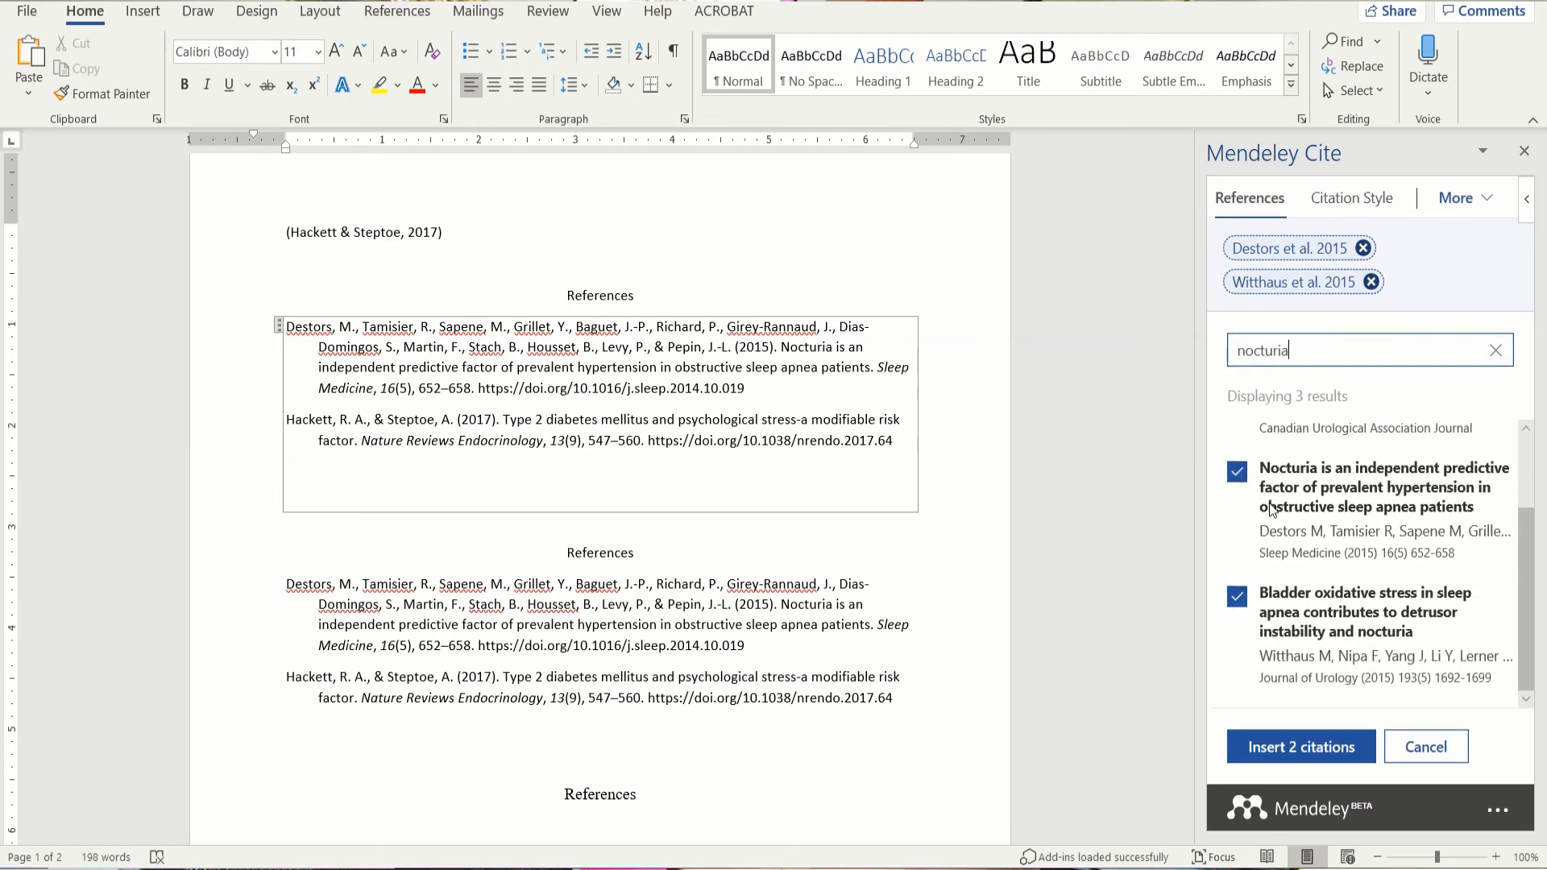
pyautogui.scroll(1, 1271, 508)
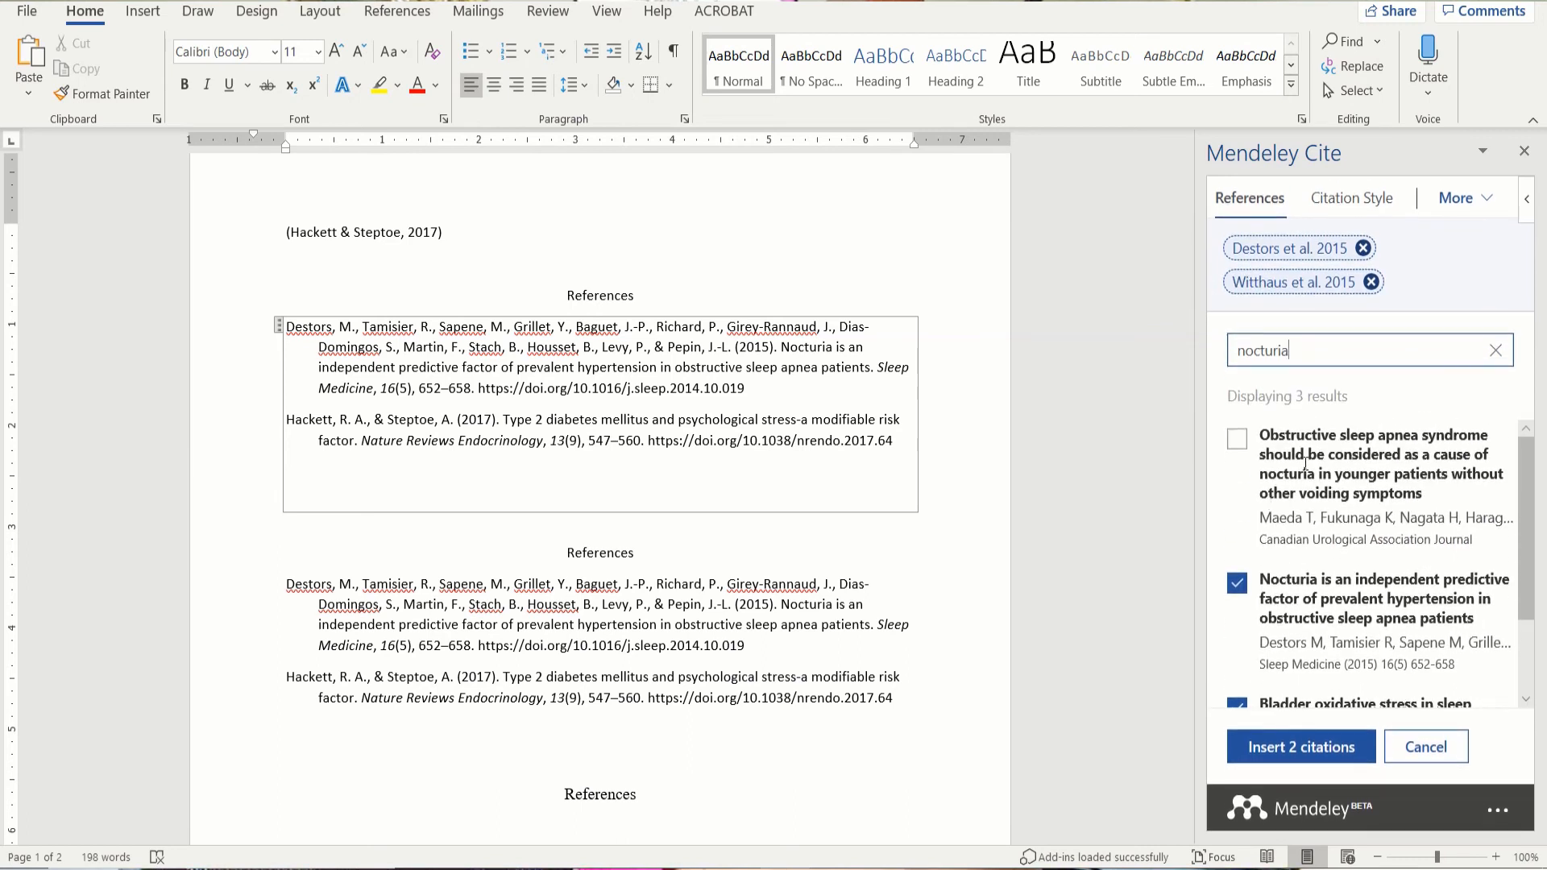